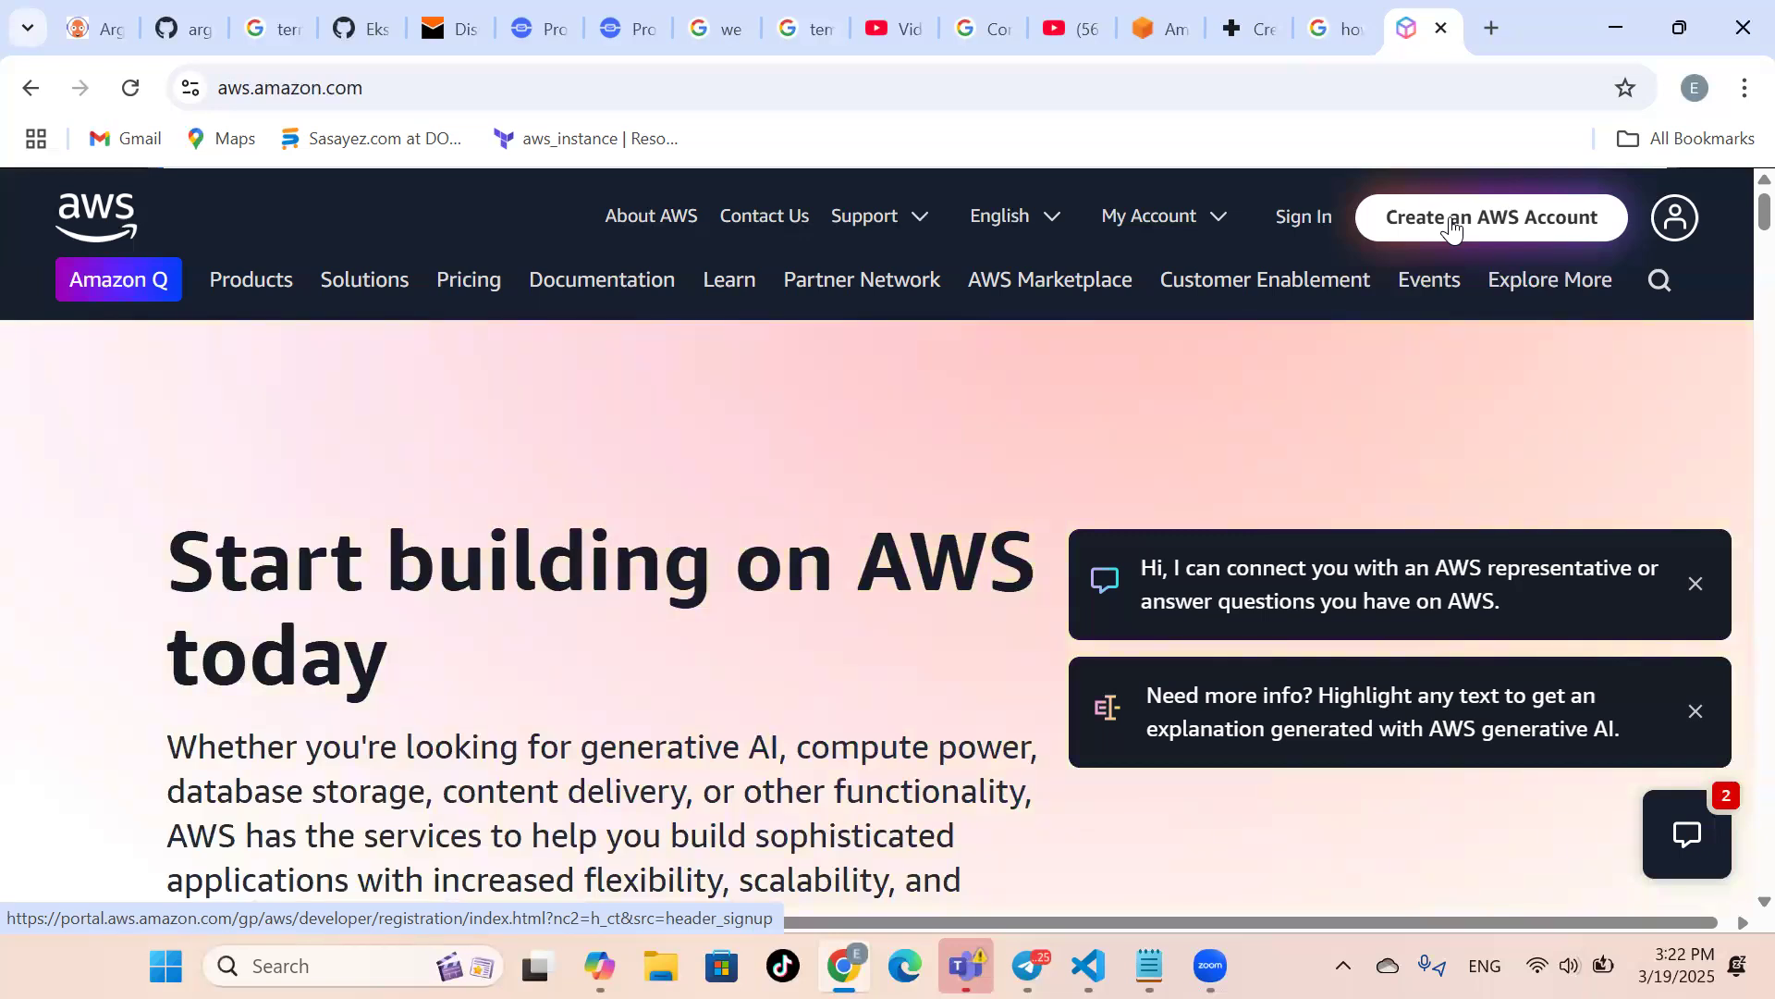
Sign in to the AWS Management Console from the AWS home page.
left_click(1315, 222)
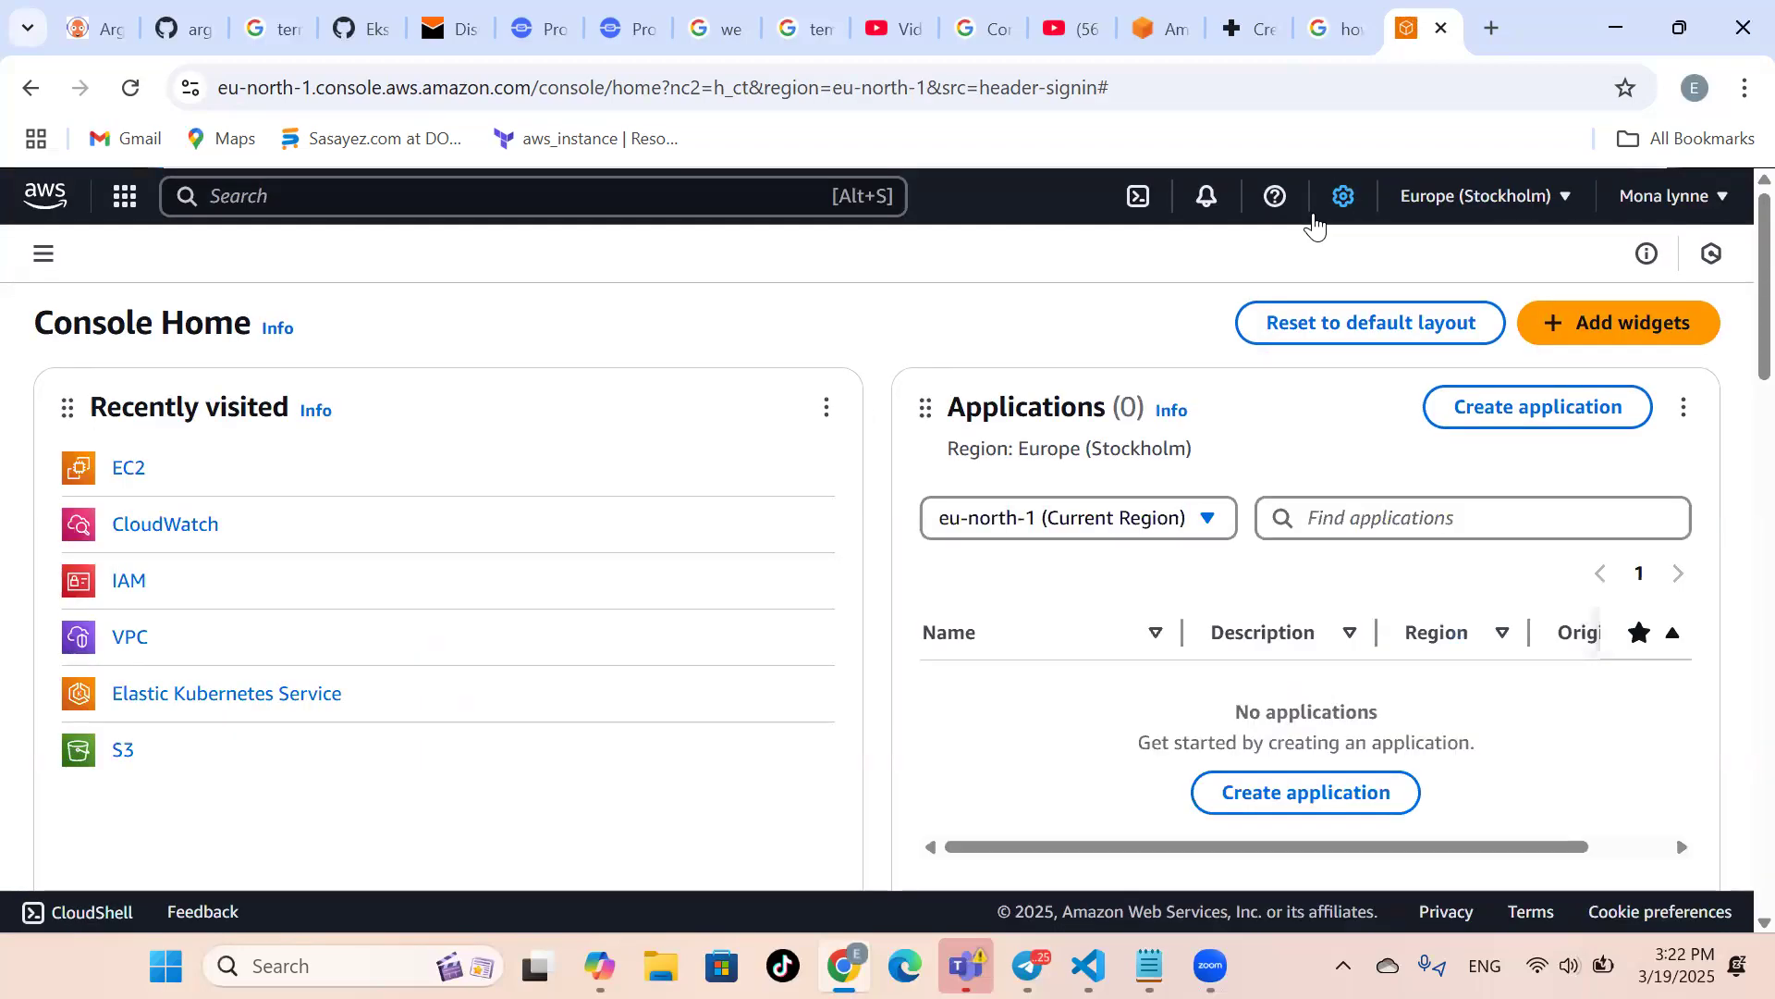
Examine the root and IAM user sign-in form in the other open tab, continue with the prefilled root email, and return to Console Home.
left_click(1160, 28)
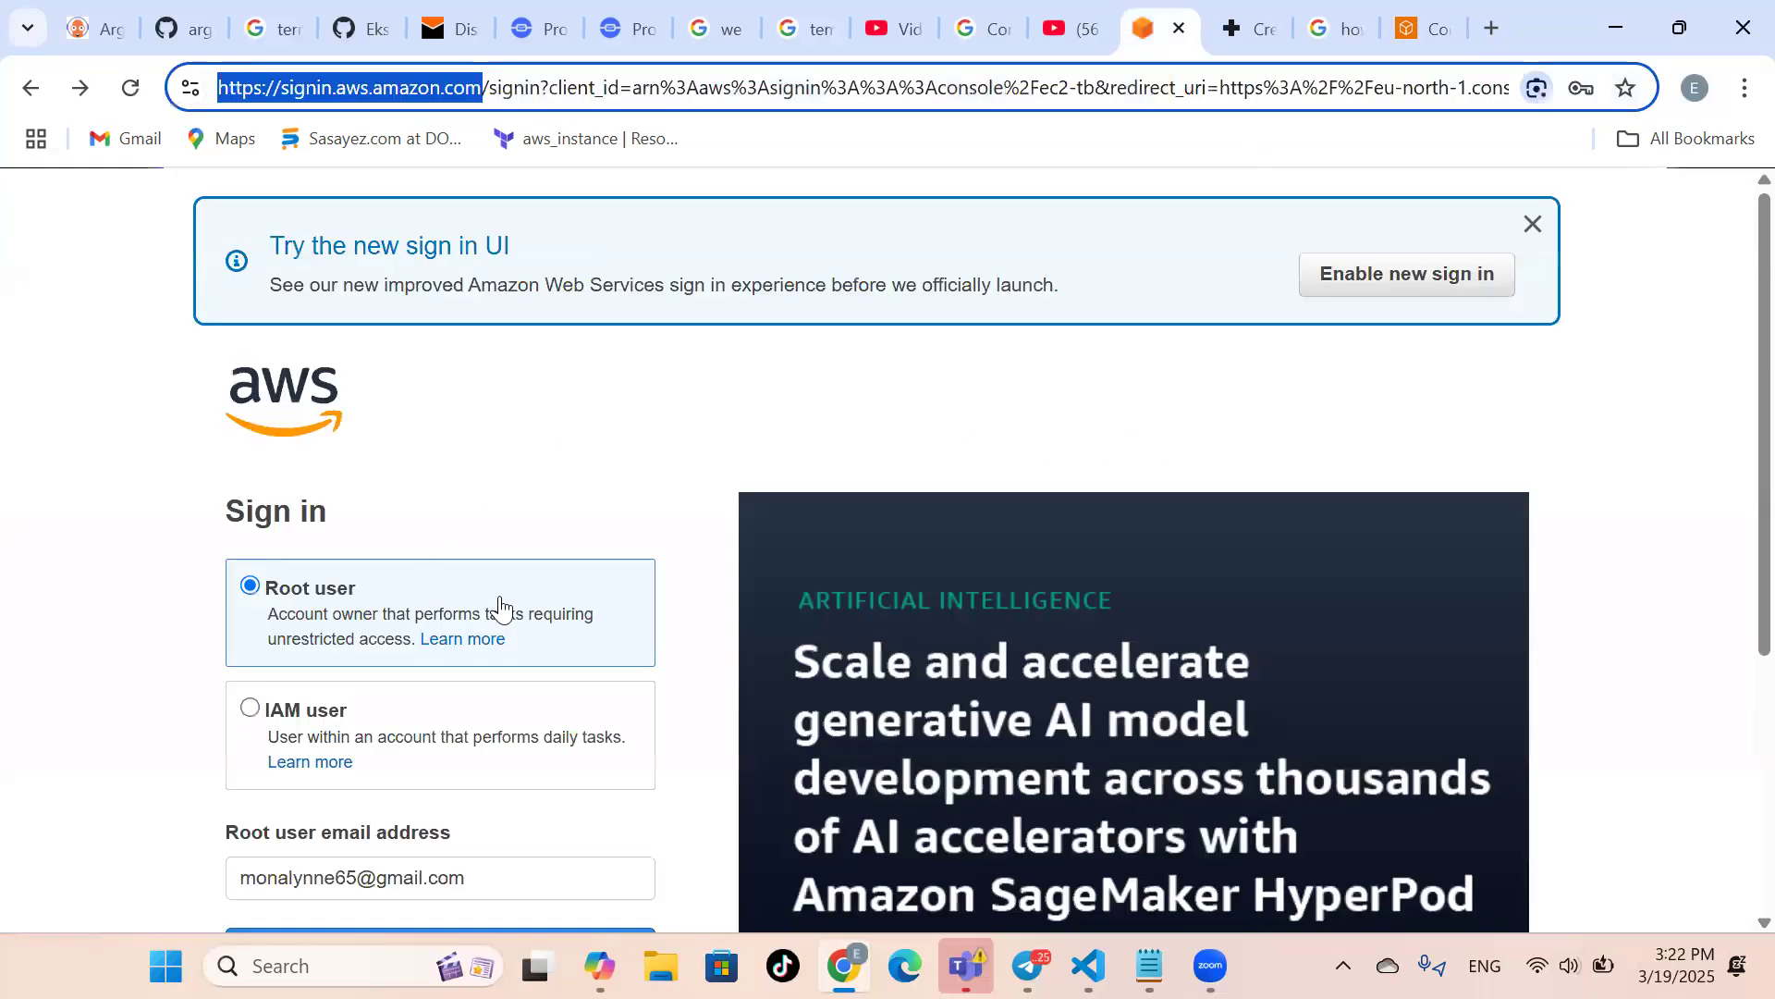
scroll(499, 605, "down", 3)
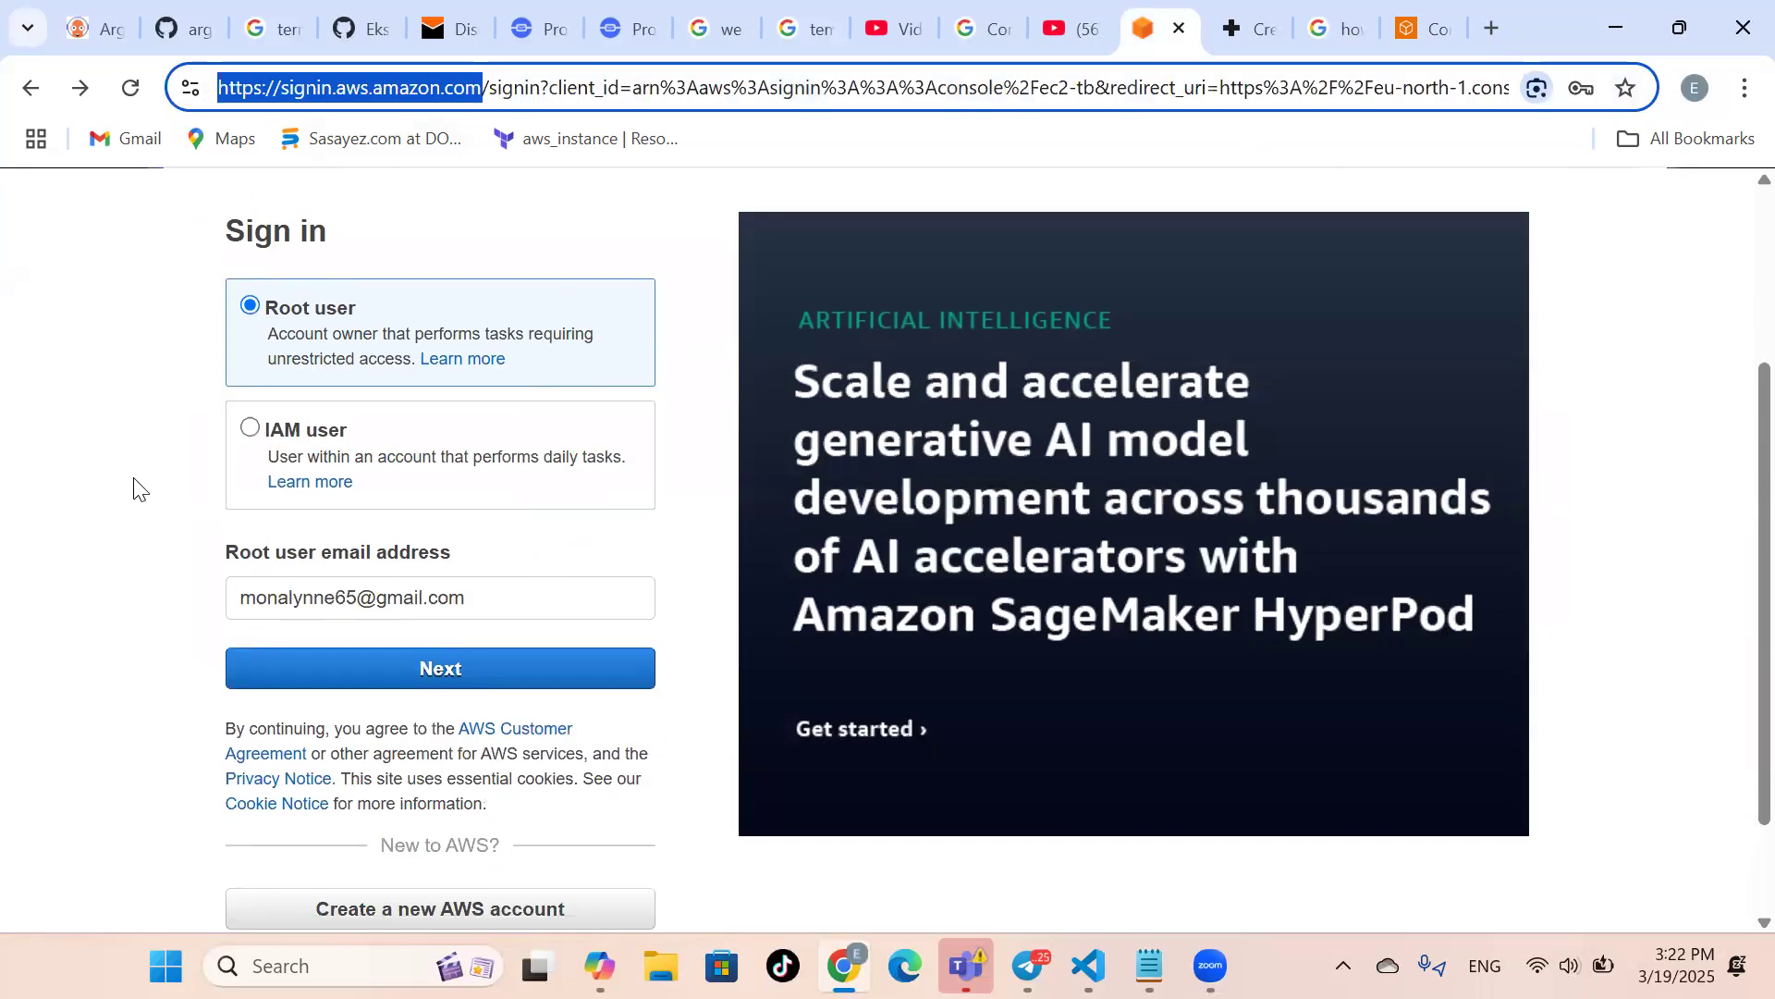
scroll(133, 488, "up", 3)
scroll(133, 488, "down", 2)
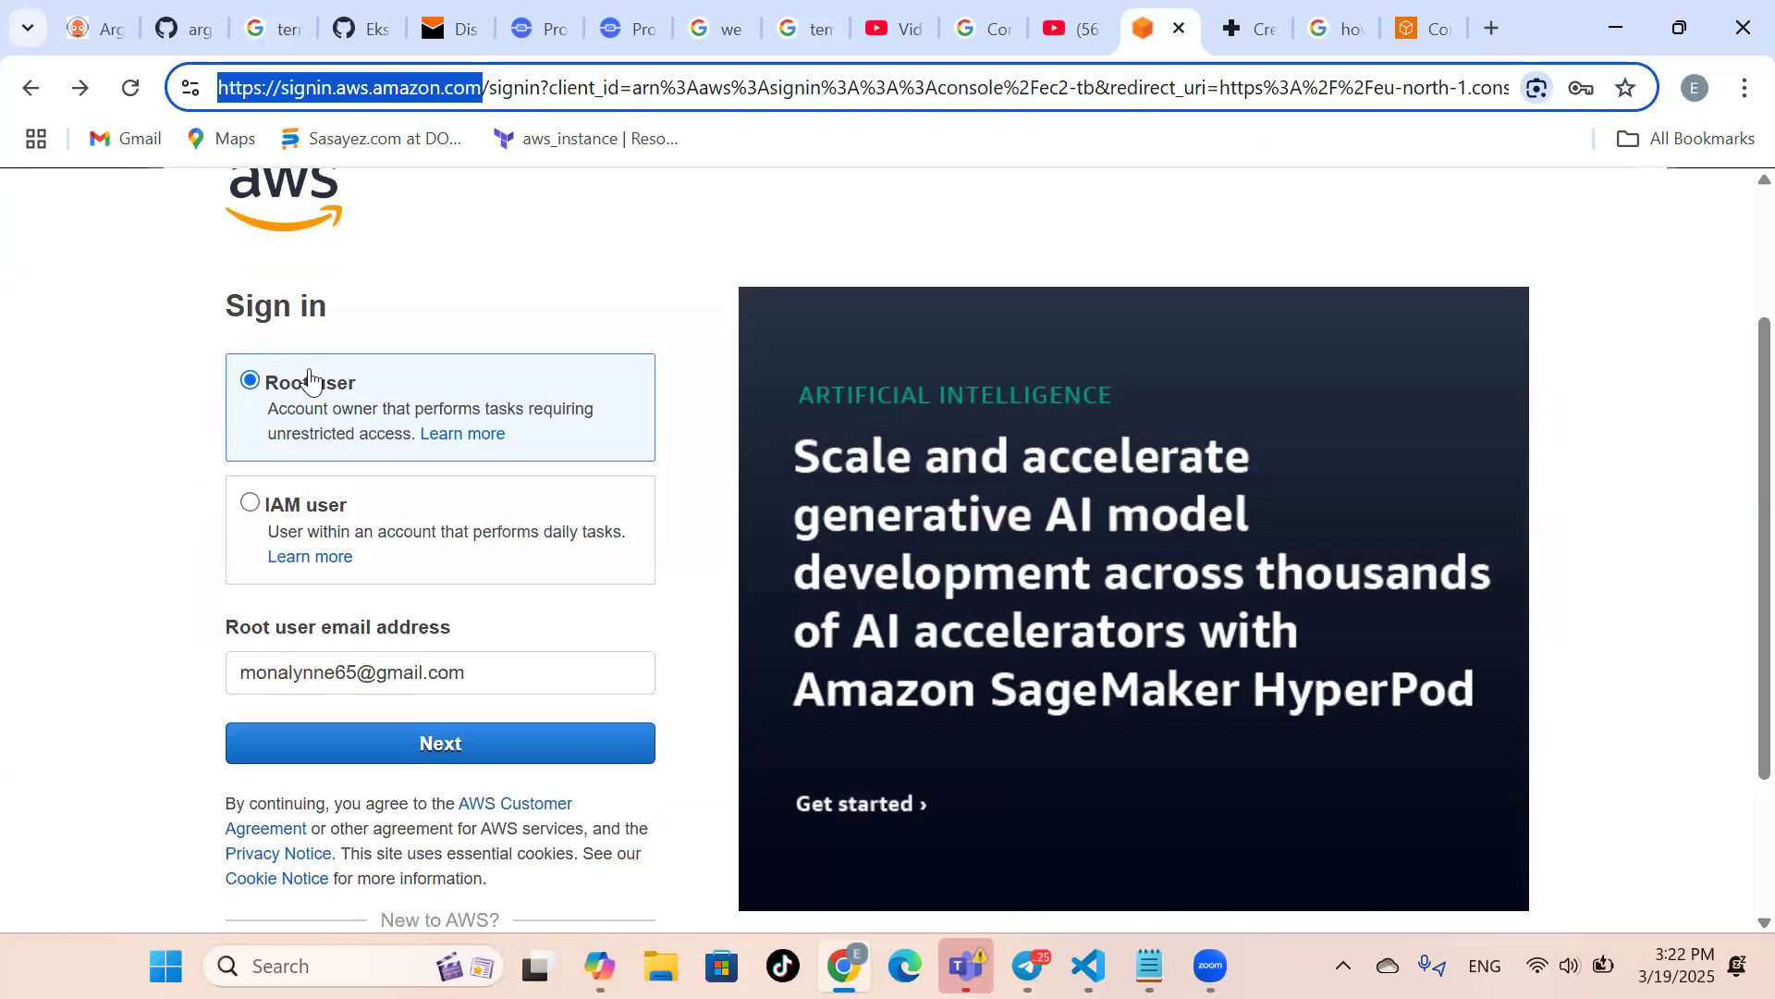
scroll(107, 707, "down", 2)
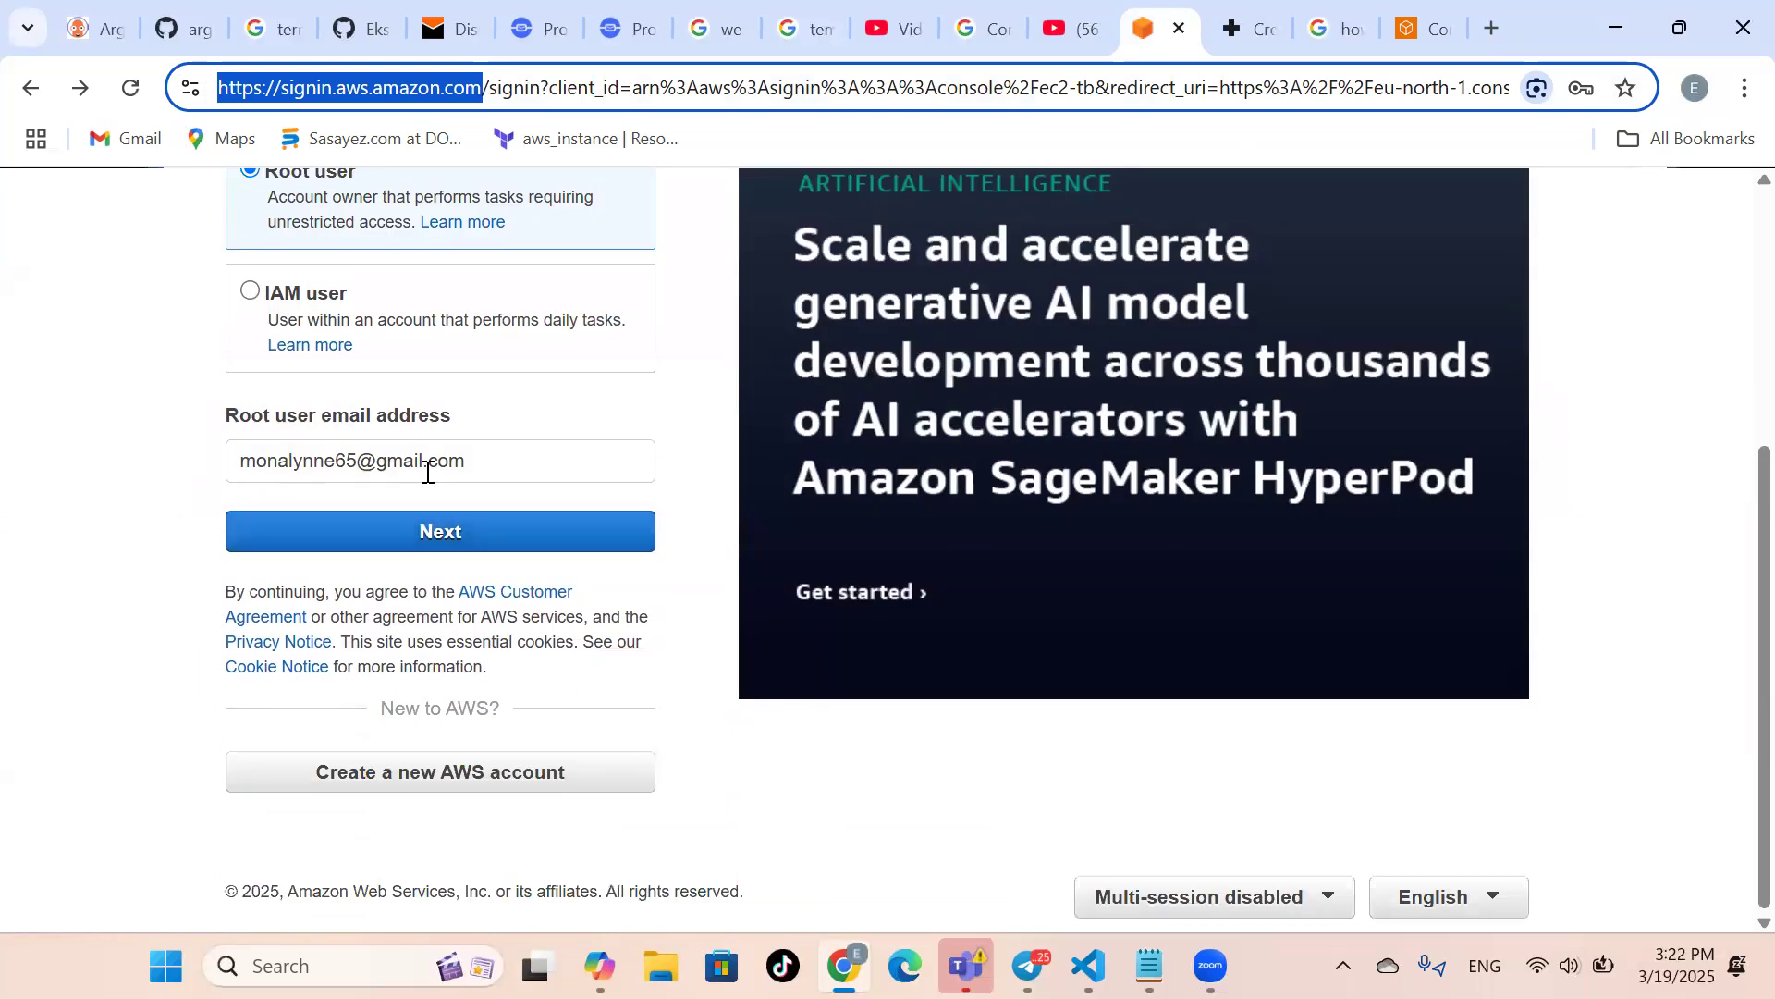
left_click(475, 534)
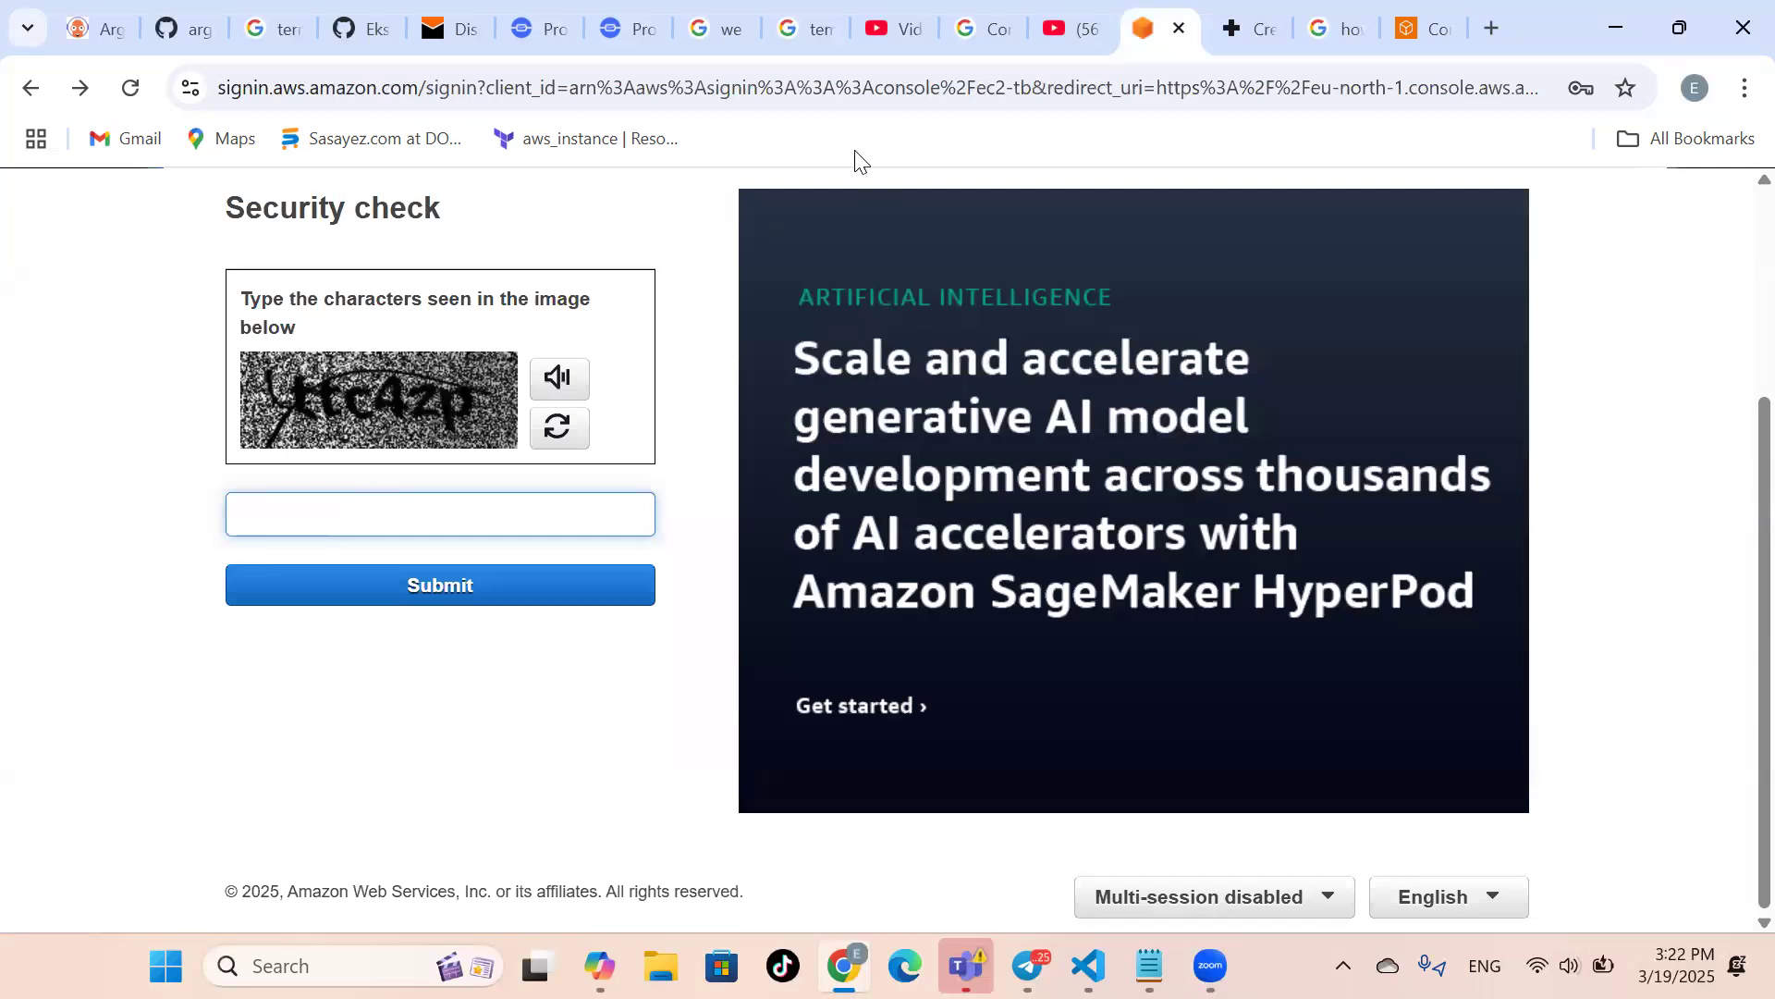
left_click(1431, 34)
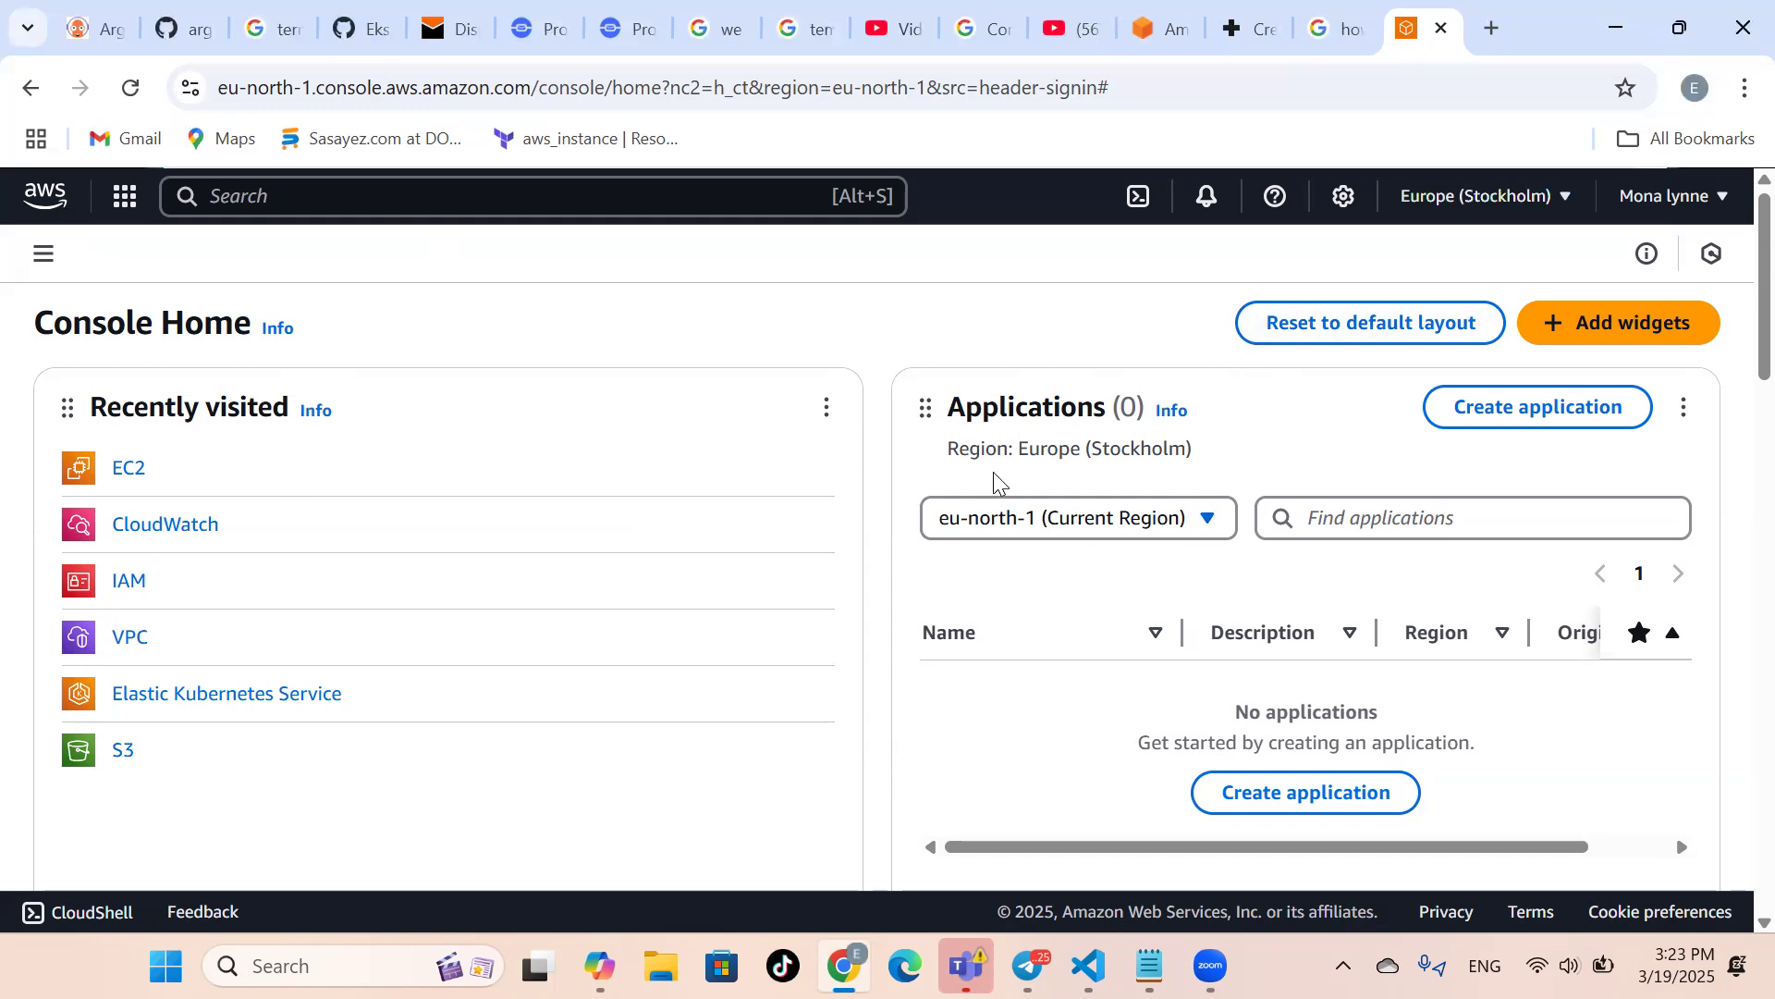
Search the console for EC2, open the EC2 dashboard, and dismiss the local storage preferences notice.
left_click(457, 191)
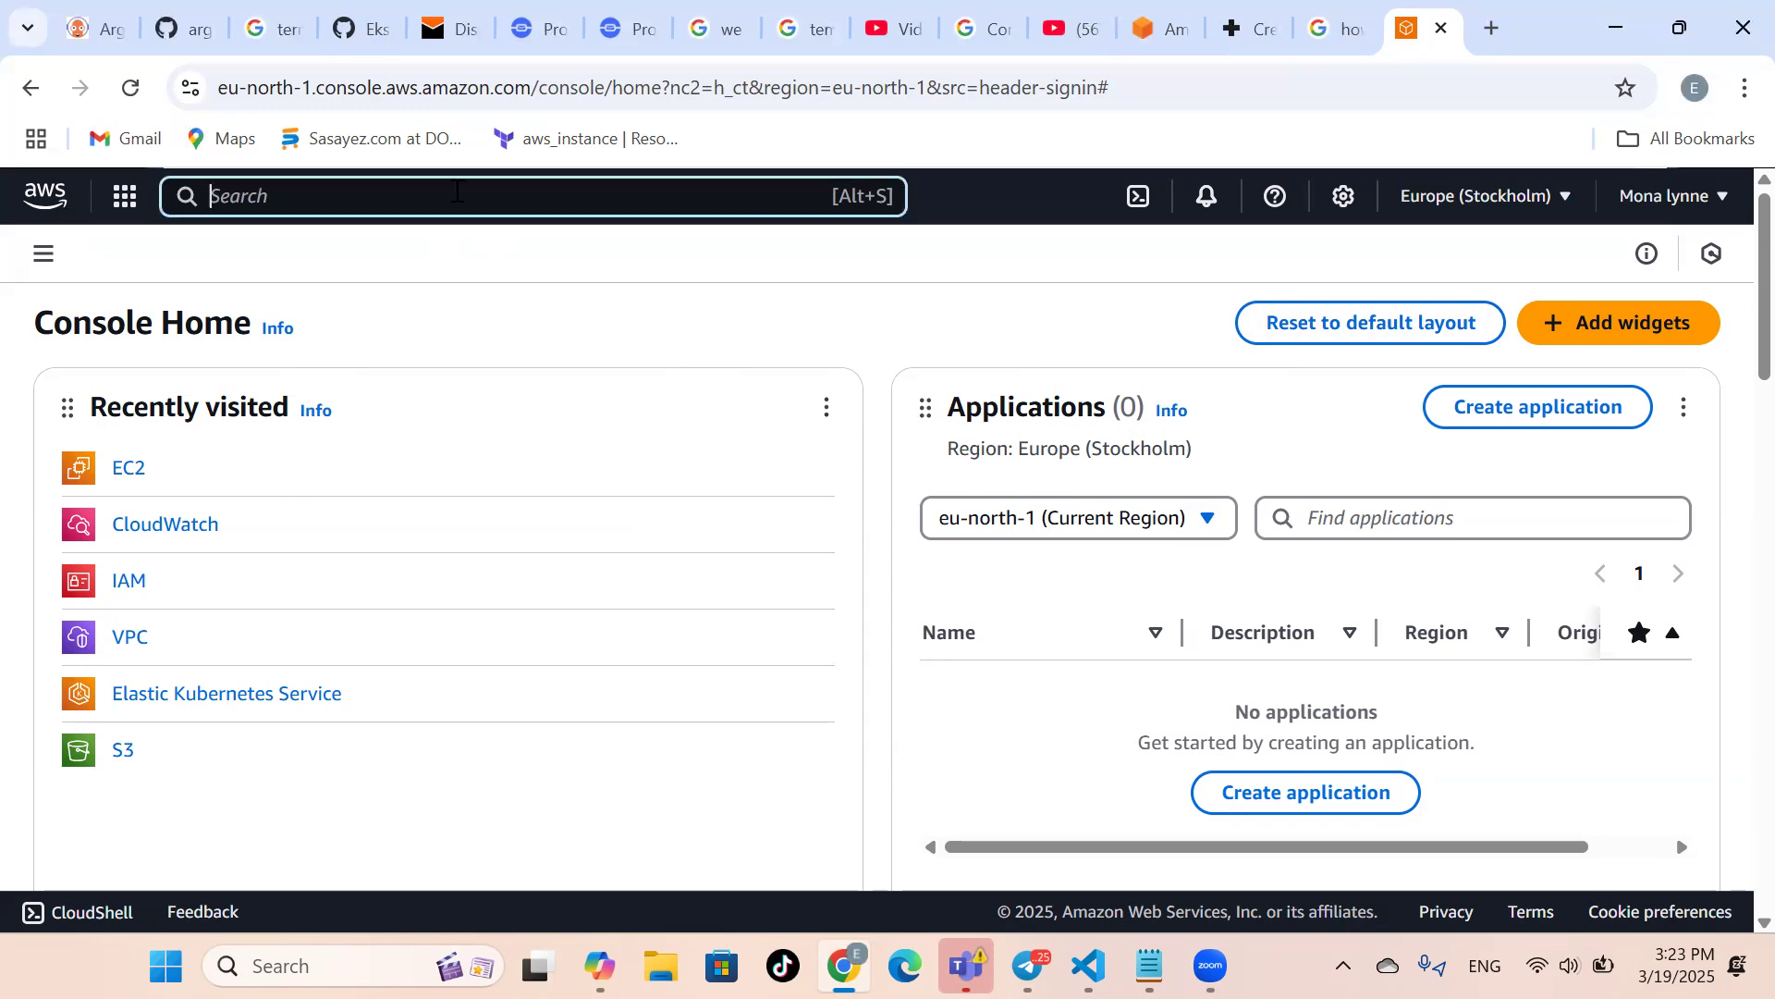
type("EC")
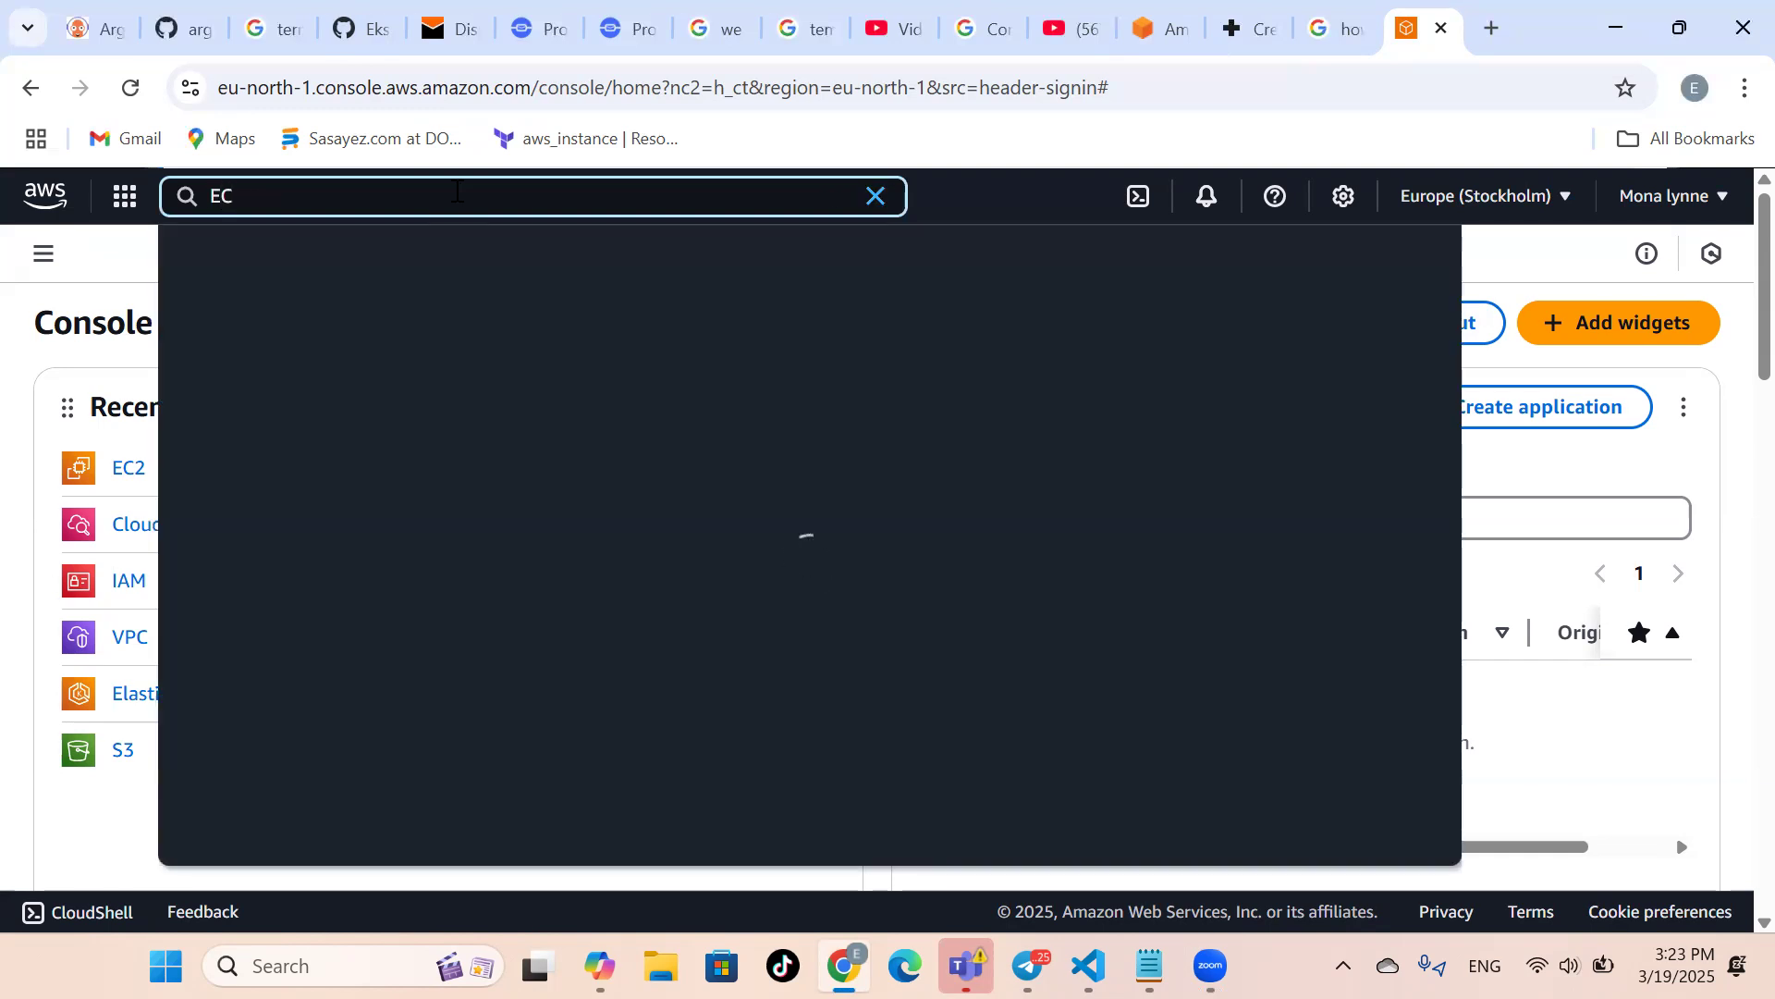
type("2")
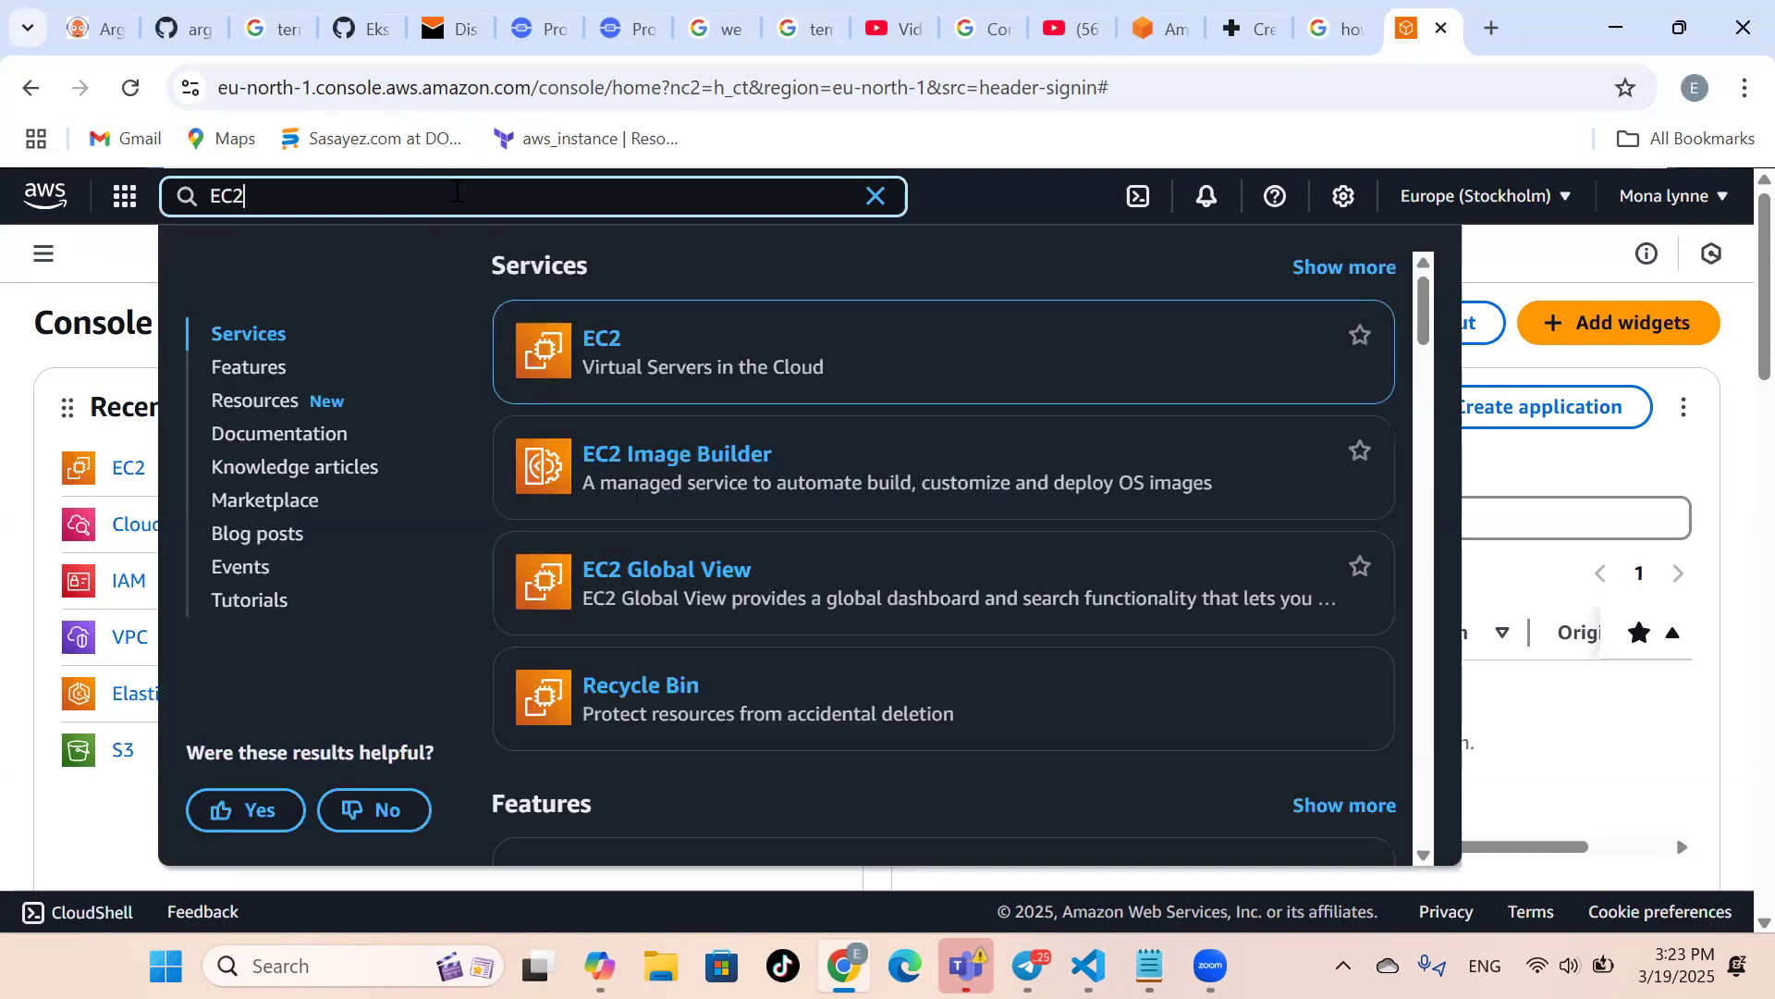
mouse_move(618, 363)
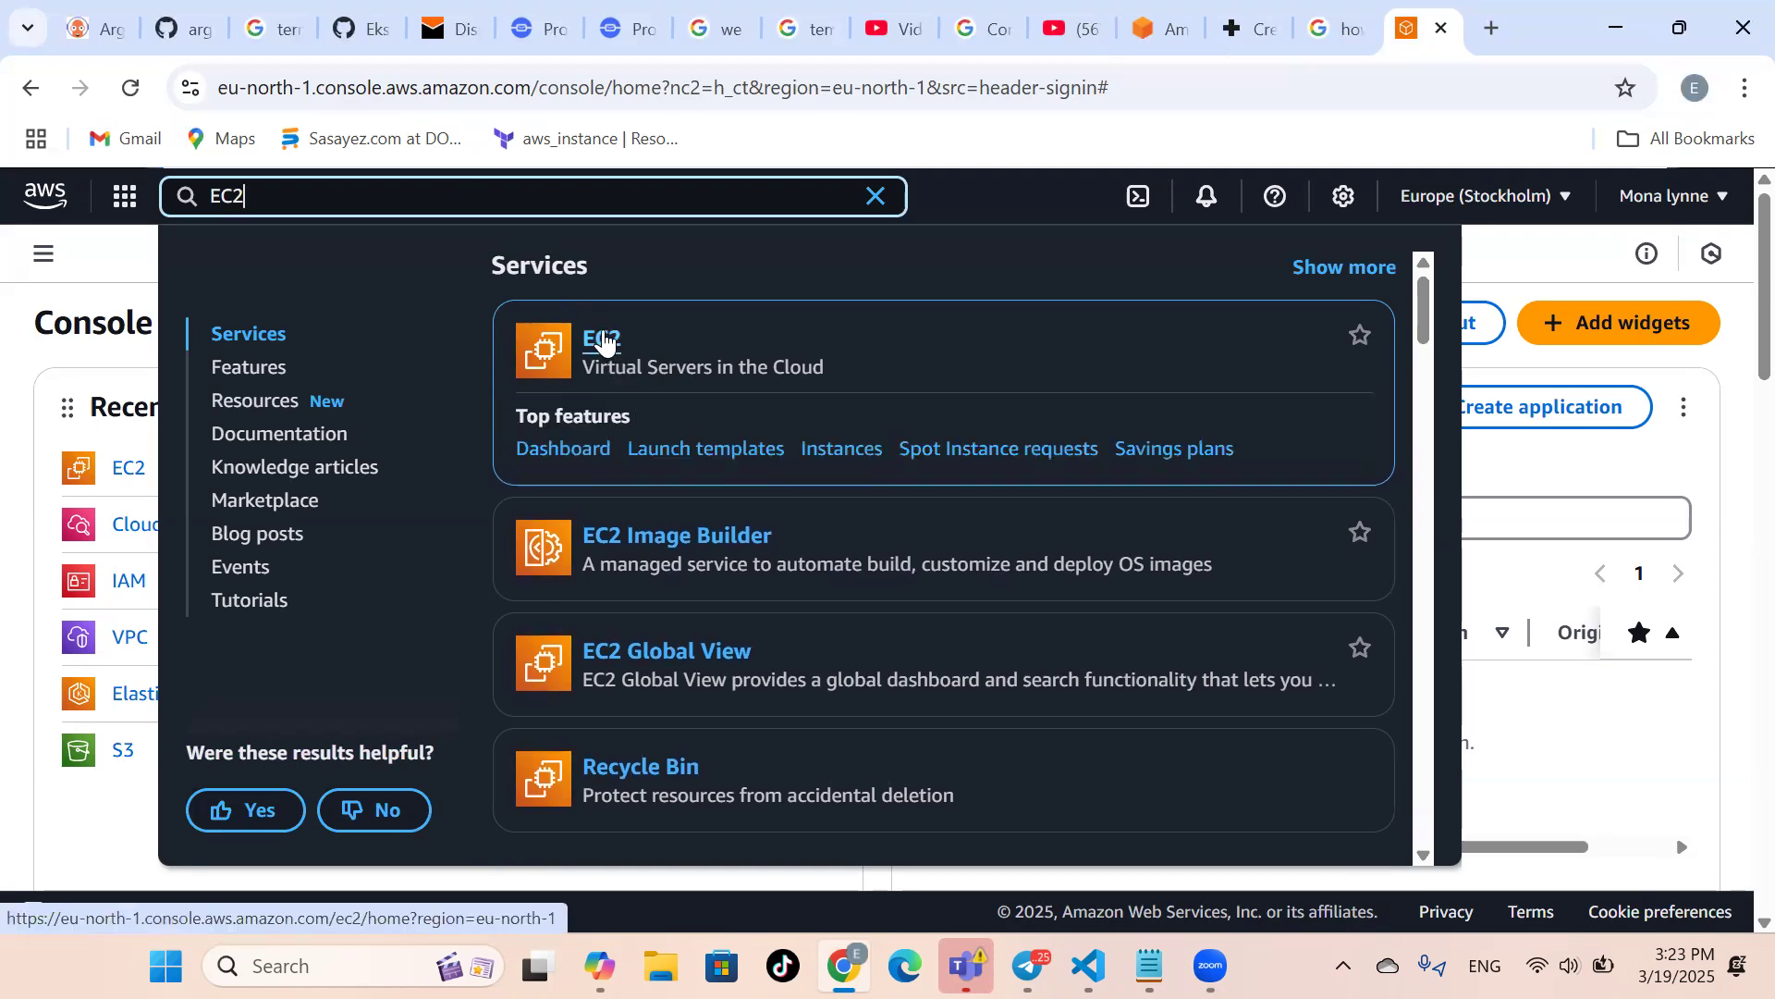
left_click(603, 340)
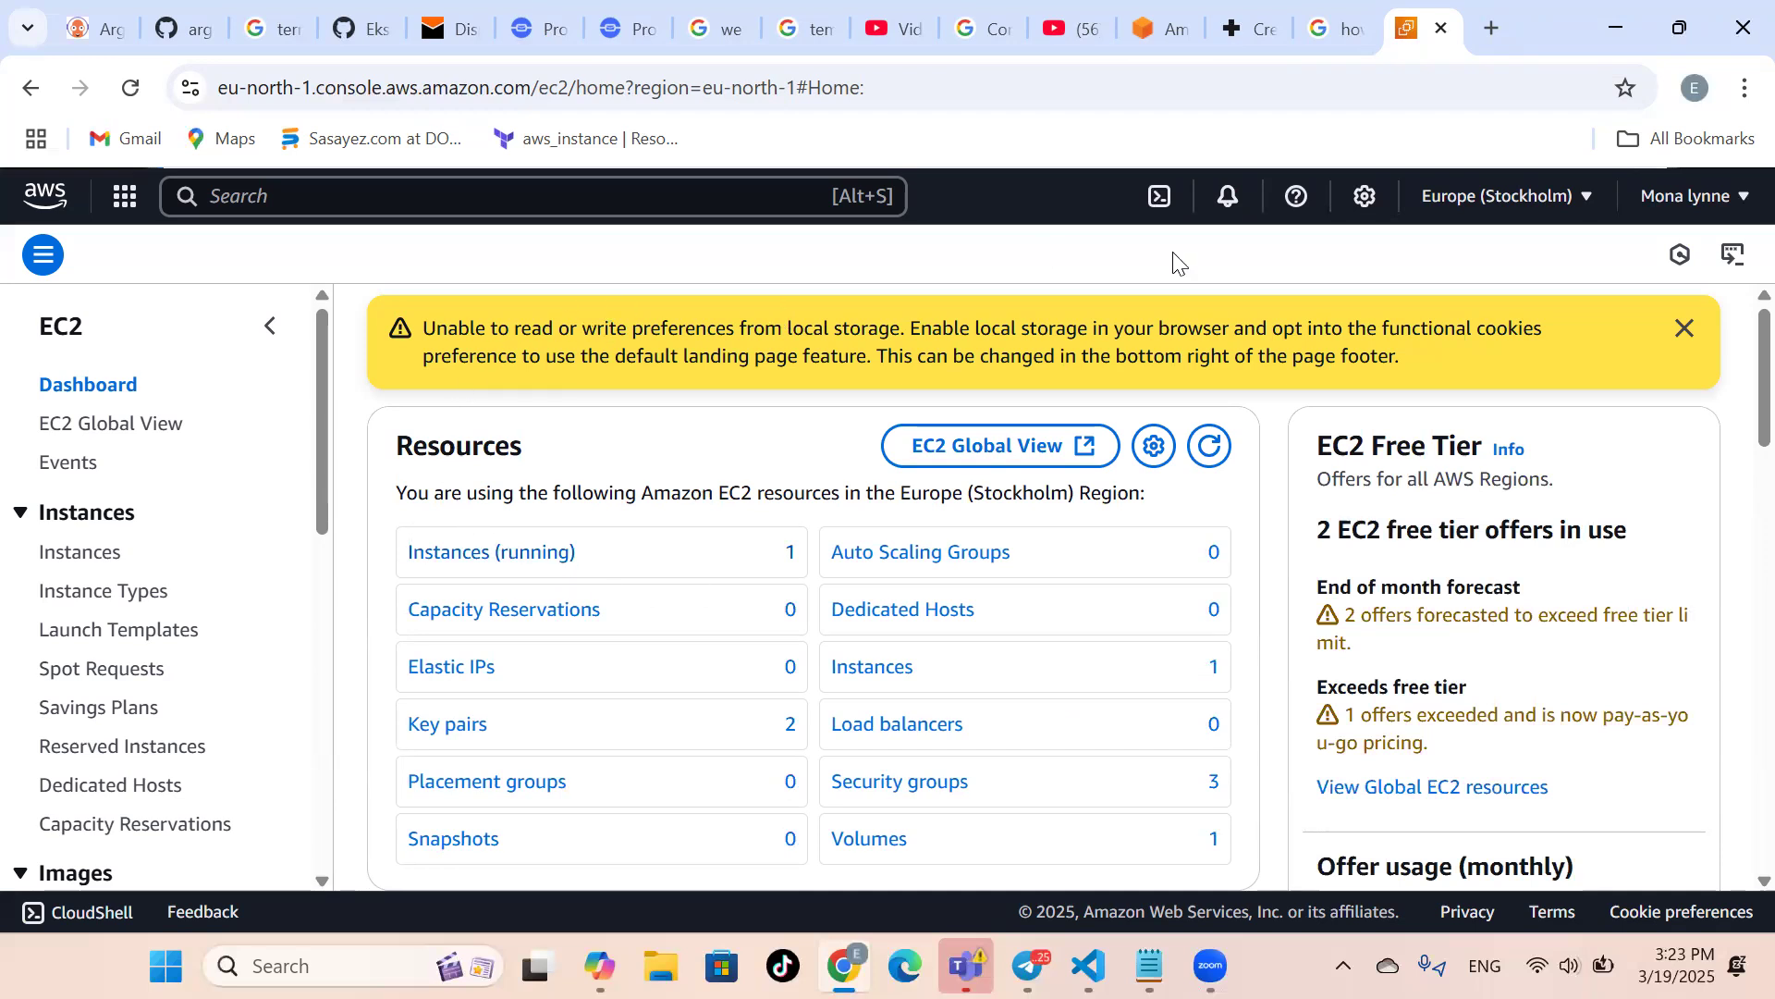
left_click(1683, 329)
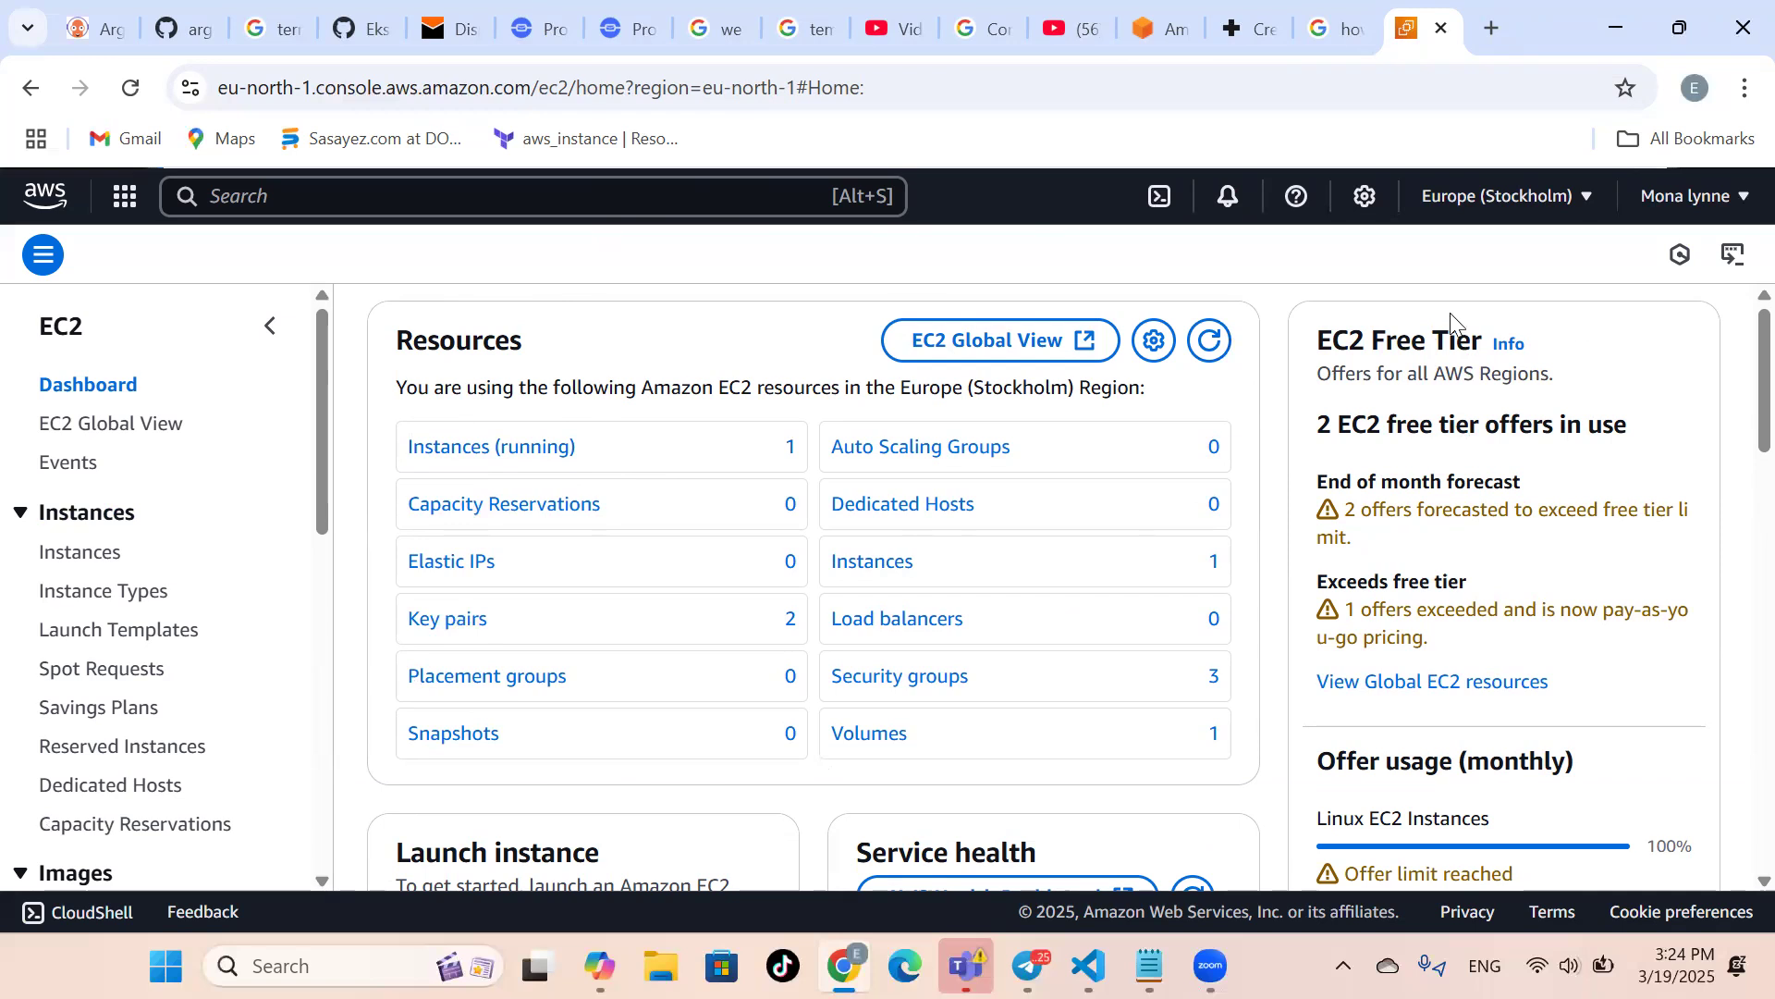
Examine the available AWS regions from the United States to South America, keeping Europe (Stockholm) selected.
left_click(1588, 205)
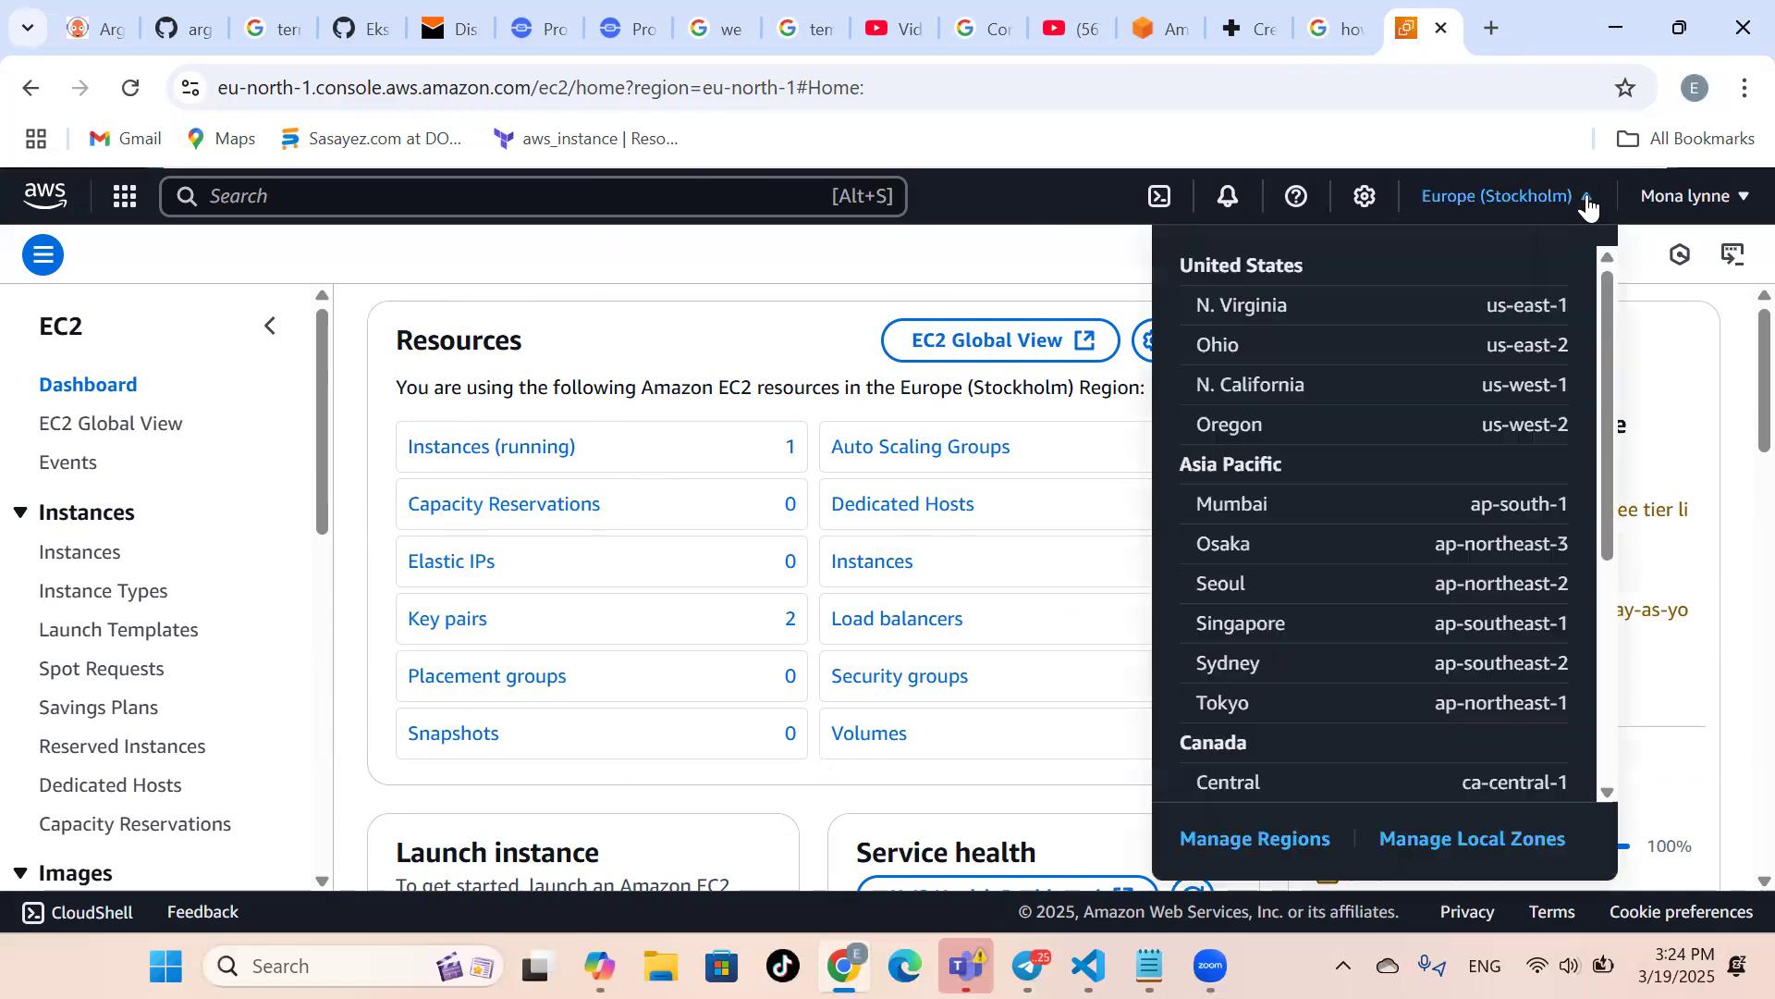
scroll(1415, 680, "down", 5)
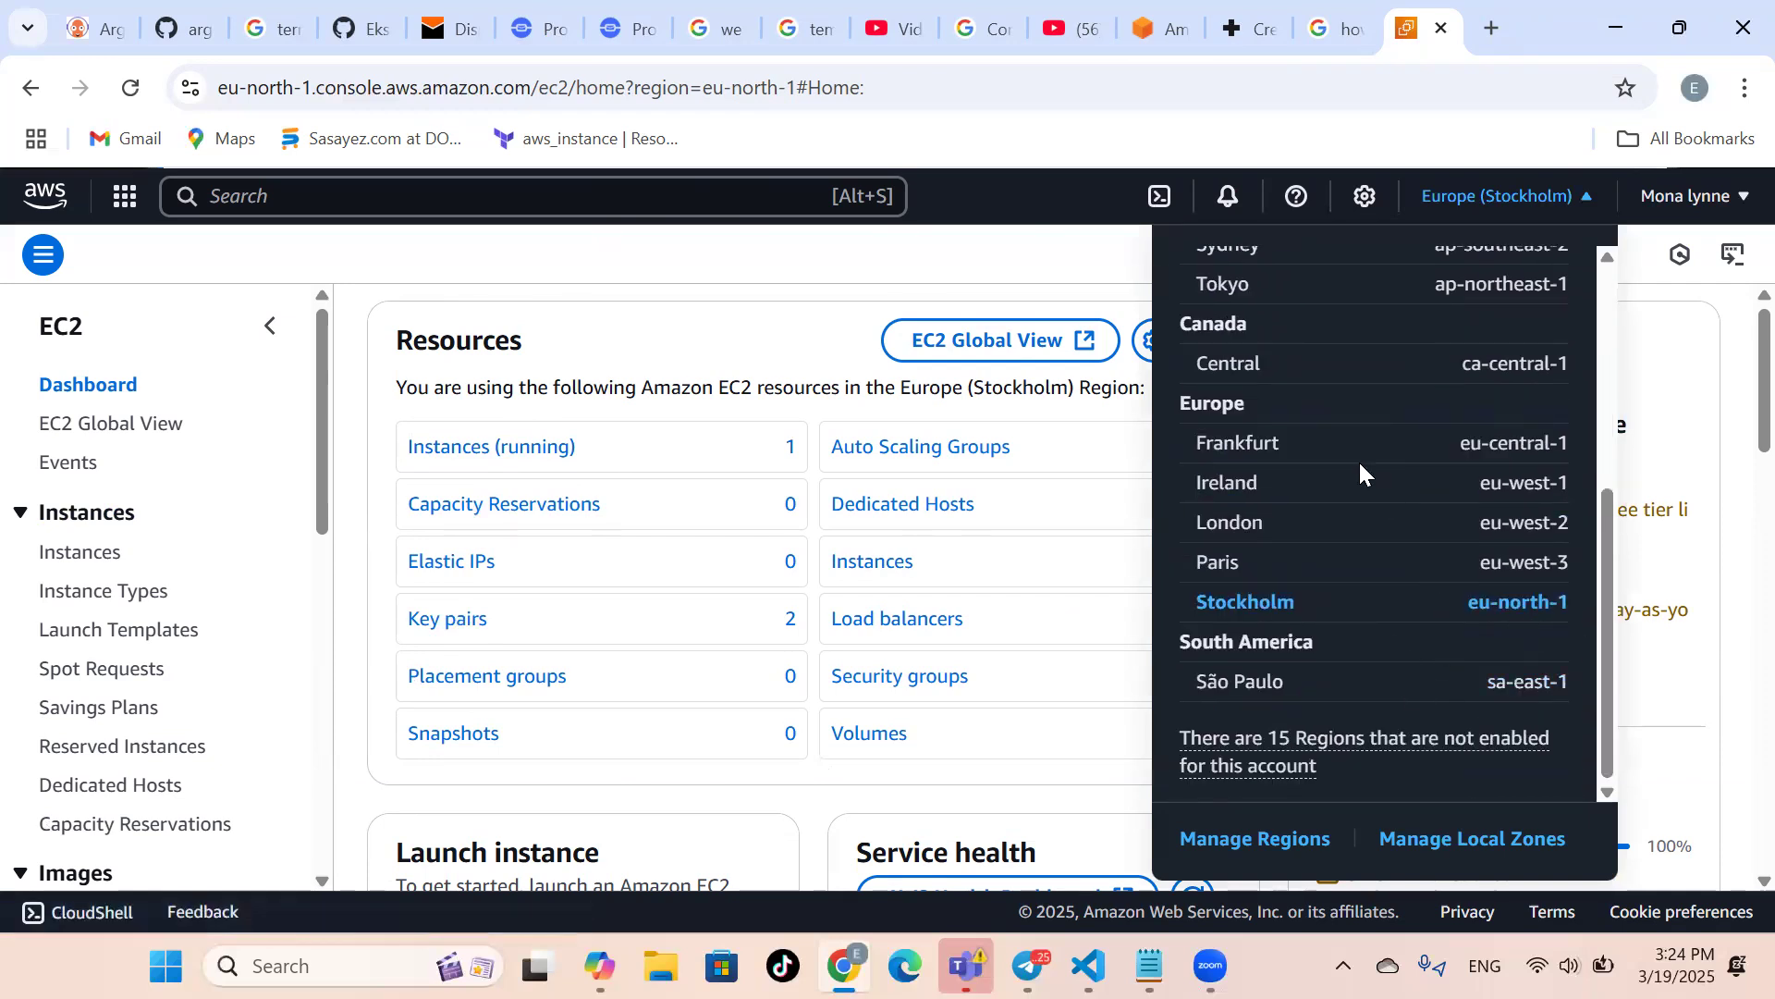
scroll(1361, 468, "up", 3)
scroll(1360, 471, "up", 2)
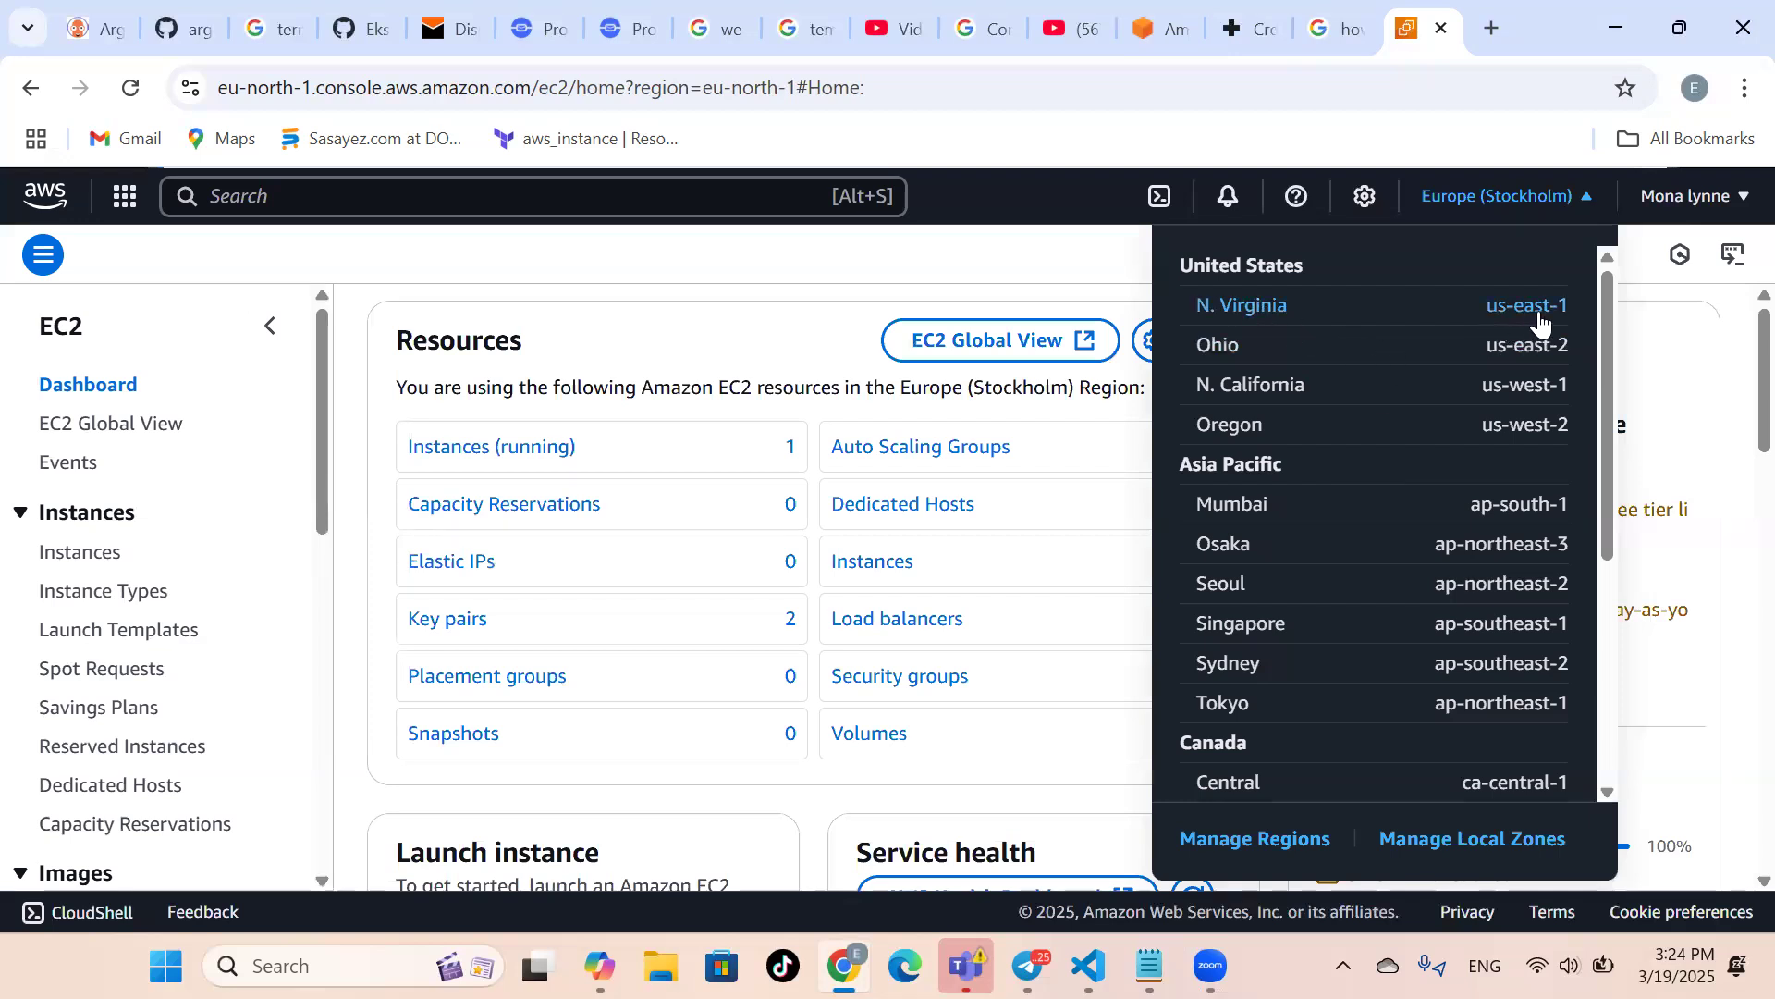
scroll(1443, 506, "down", 1)
scroll(1444, 506, "down", 1)
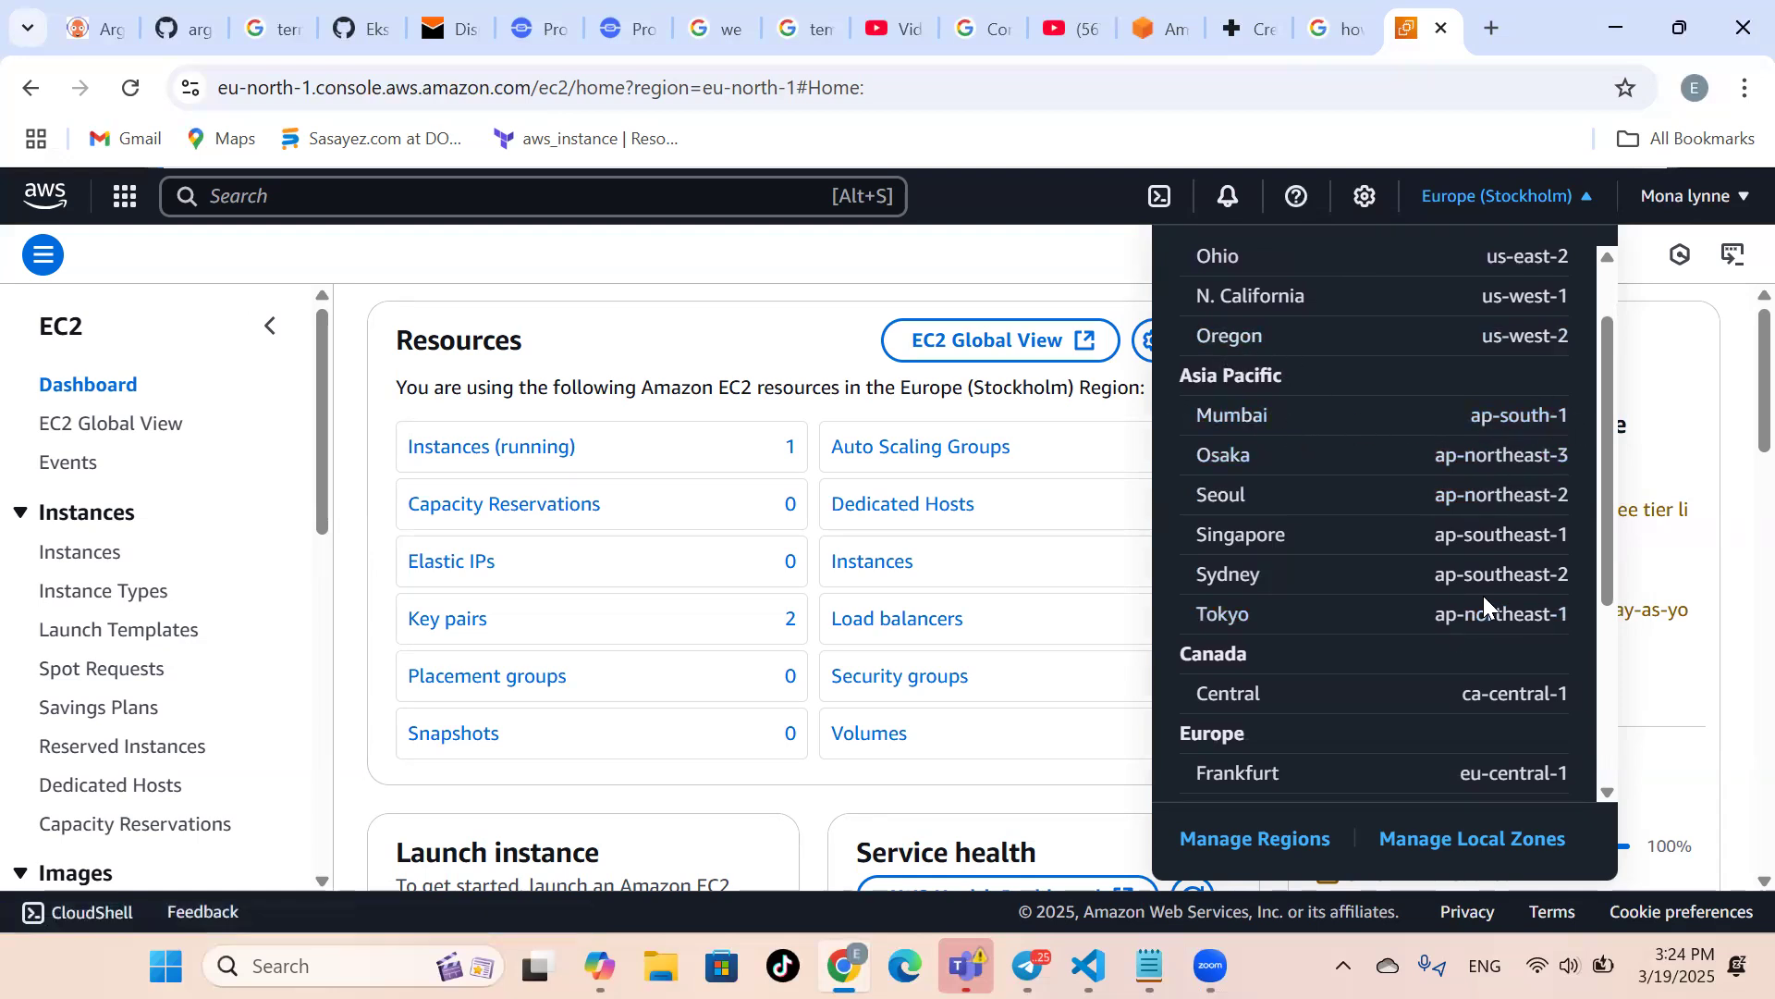
scroll(1483, 596, "down", 3)
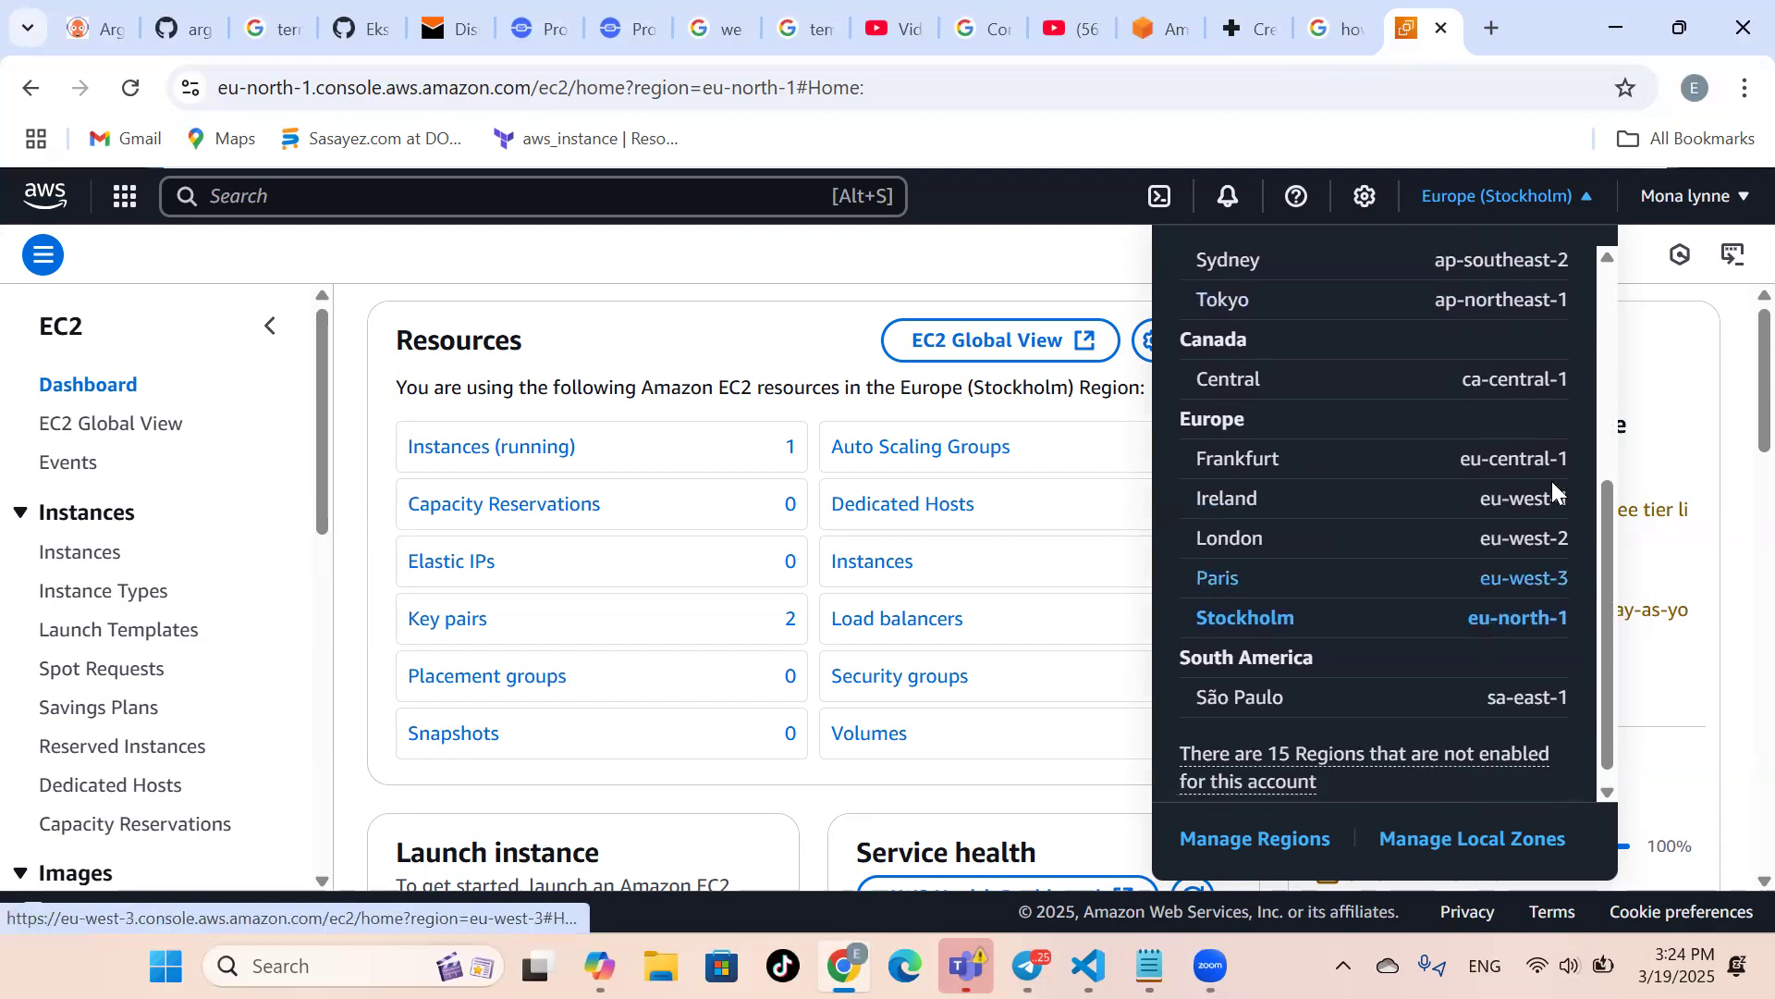
left_click(755, 319)
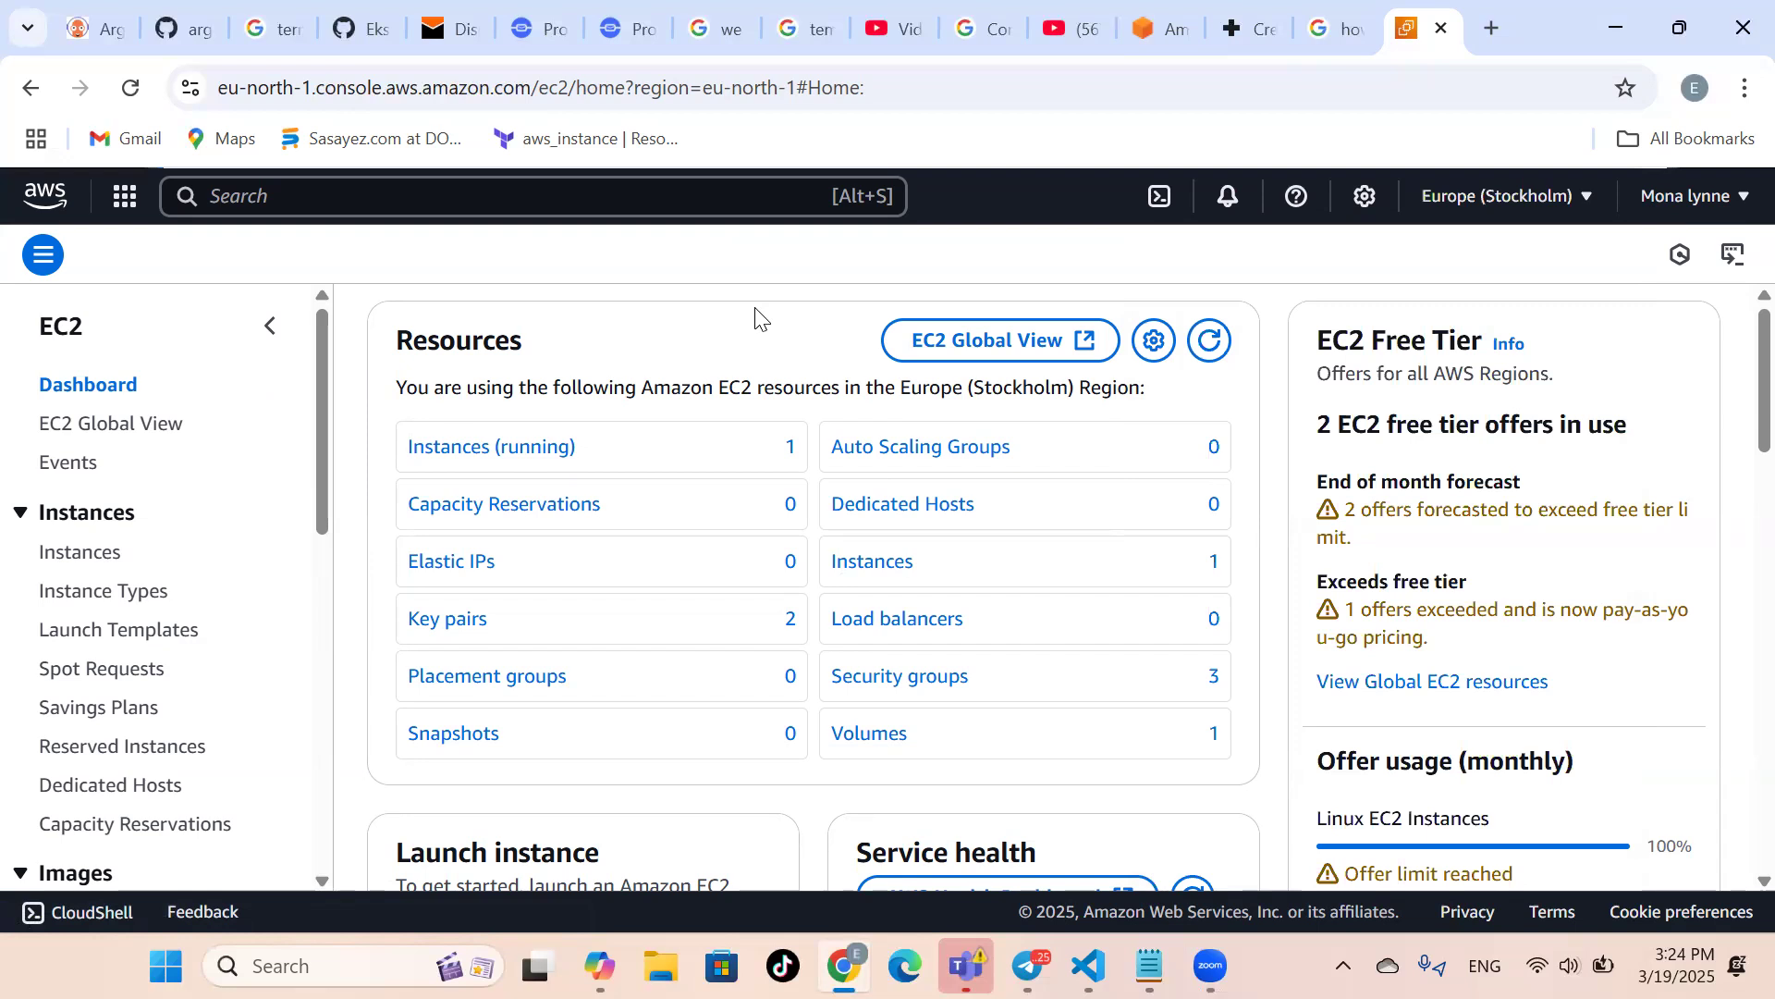
Open the list of running instances and start launching a new instance.
left_click(447, 446)
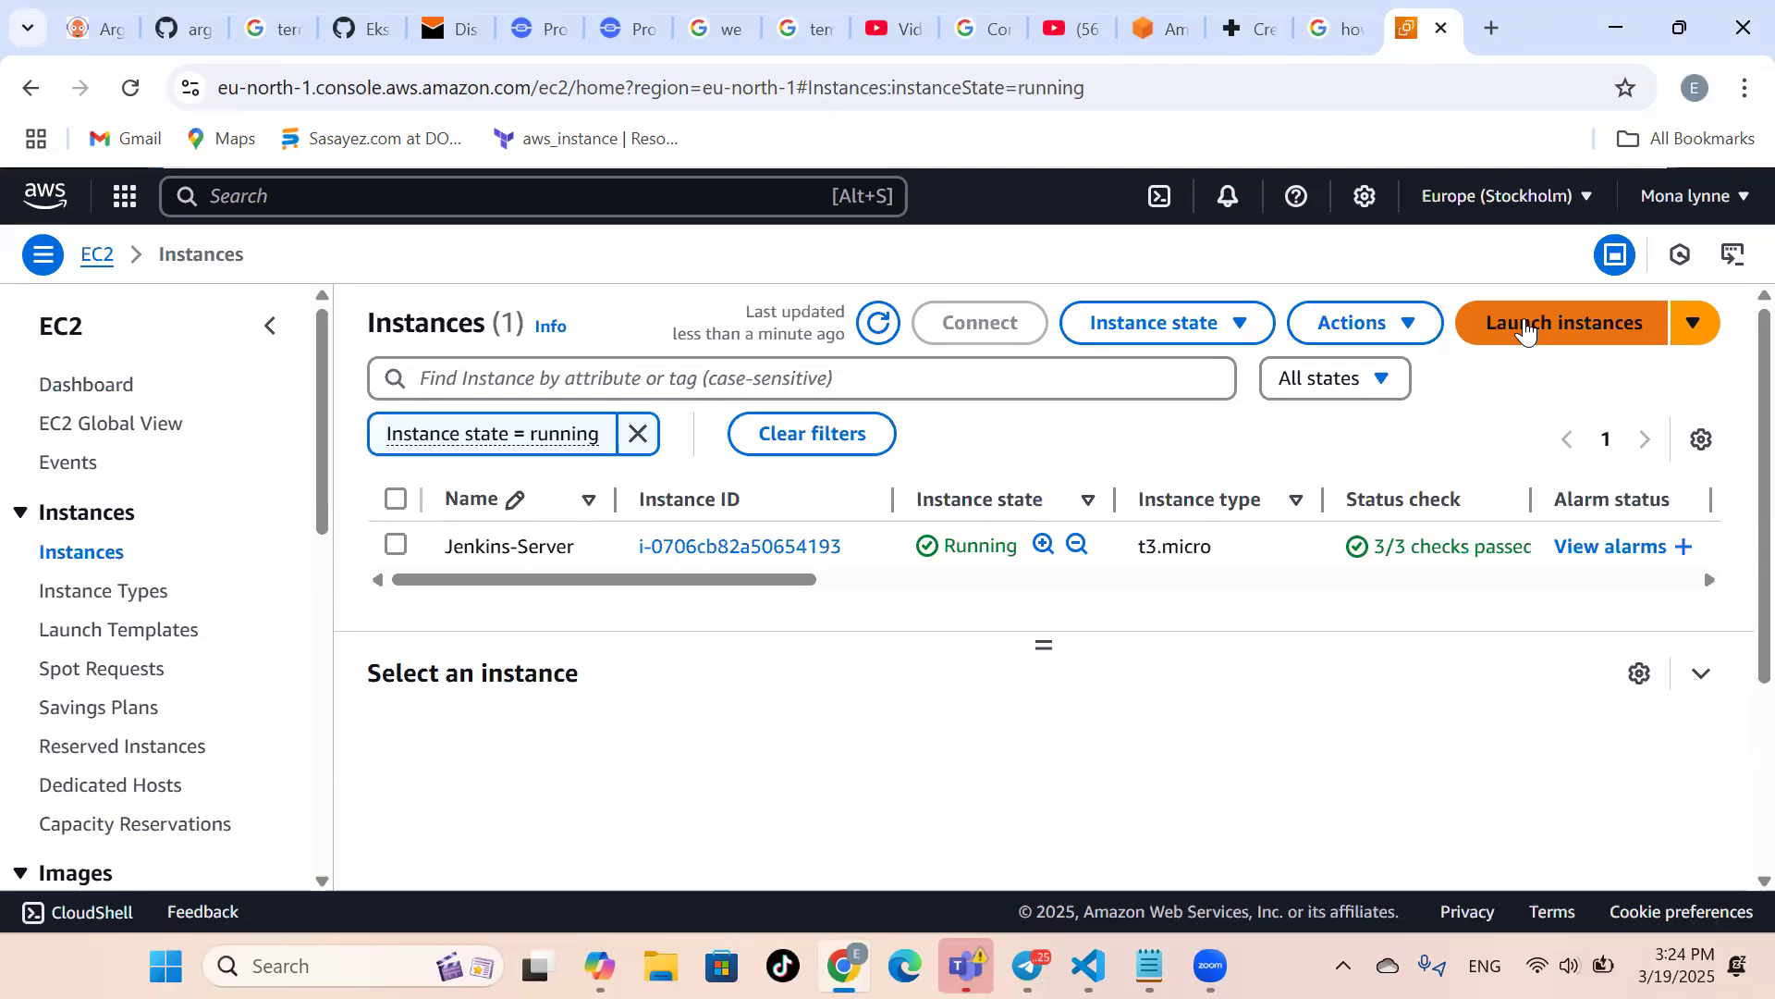
left_click(1525, 332)
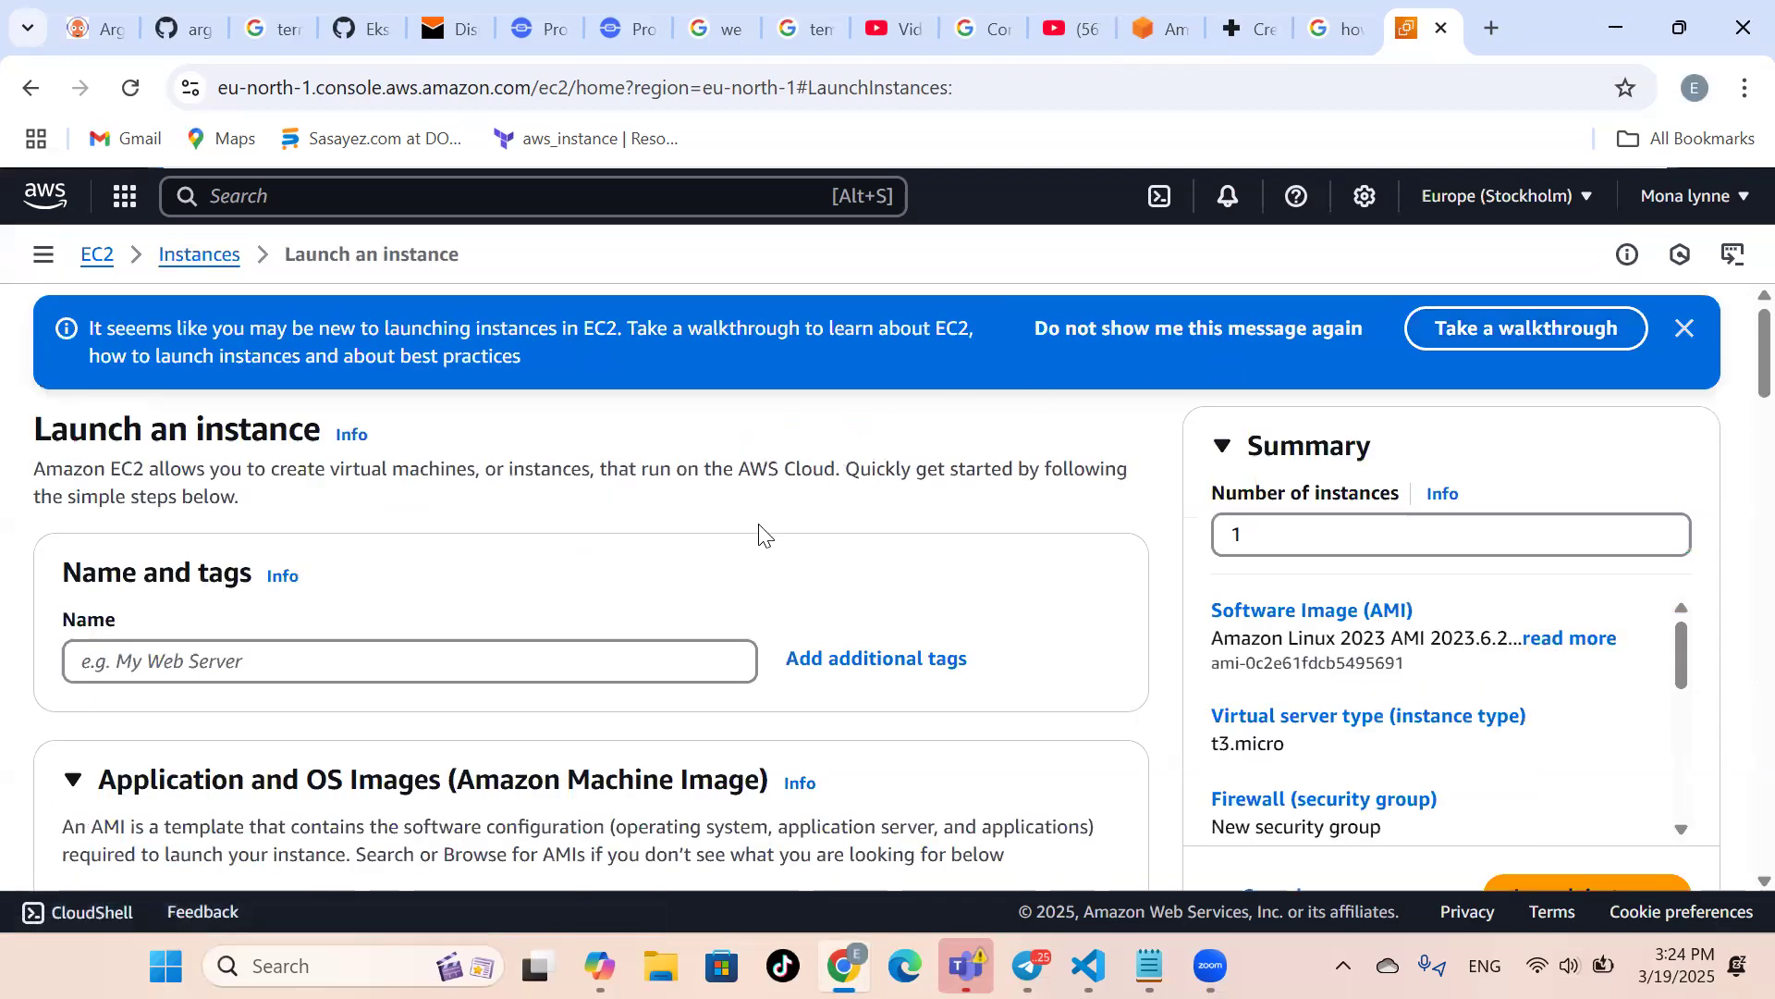
Name the new instance MyFirstInstance.
scroll(379, 603, "down", 1)
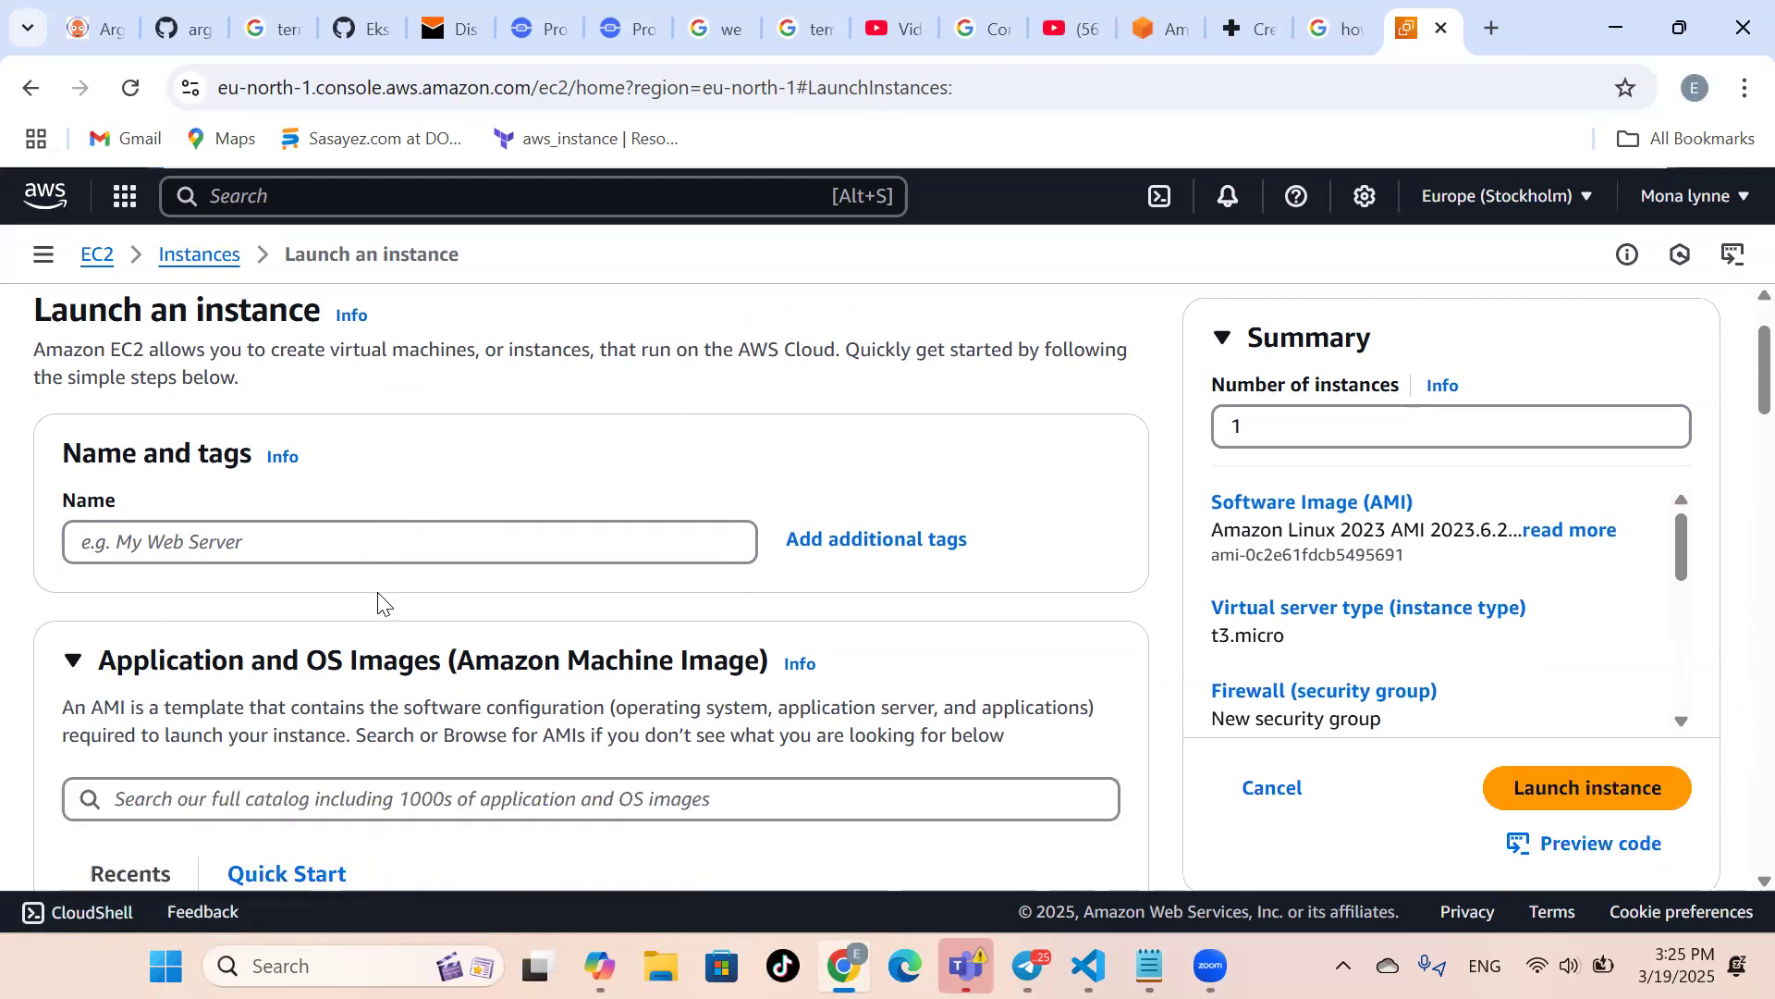
left_click(283, 524)
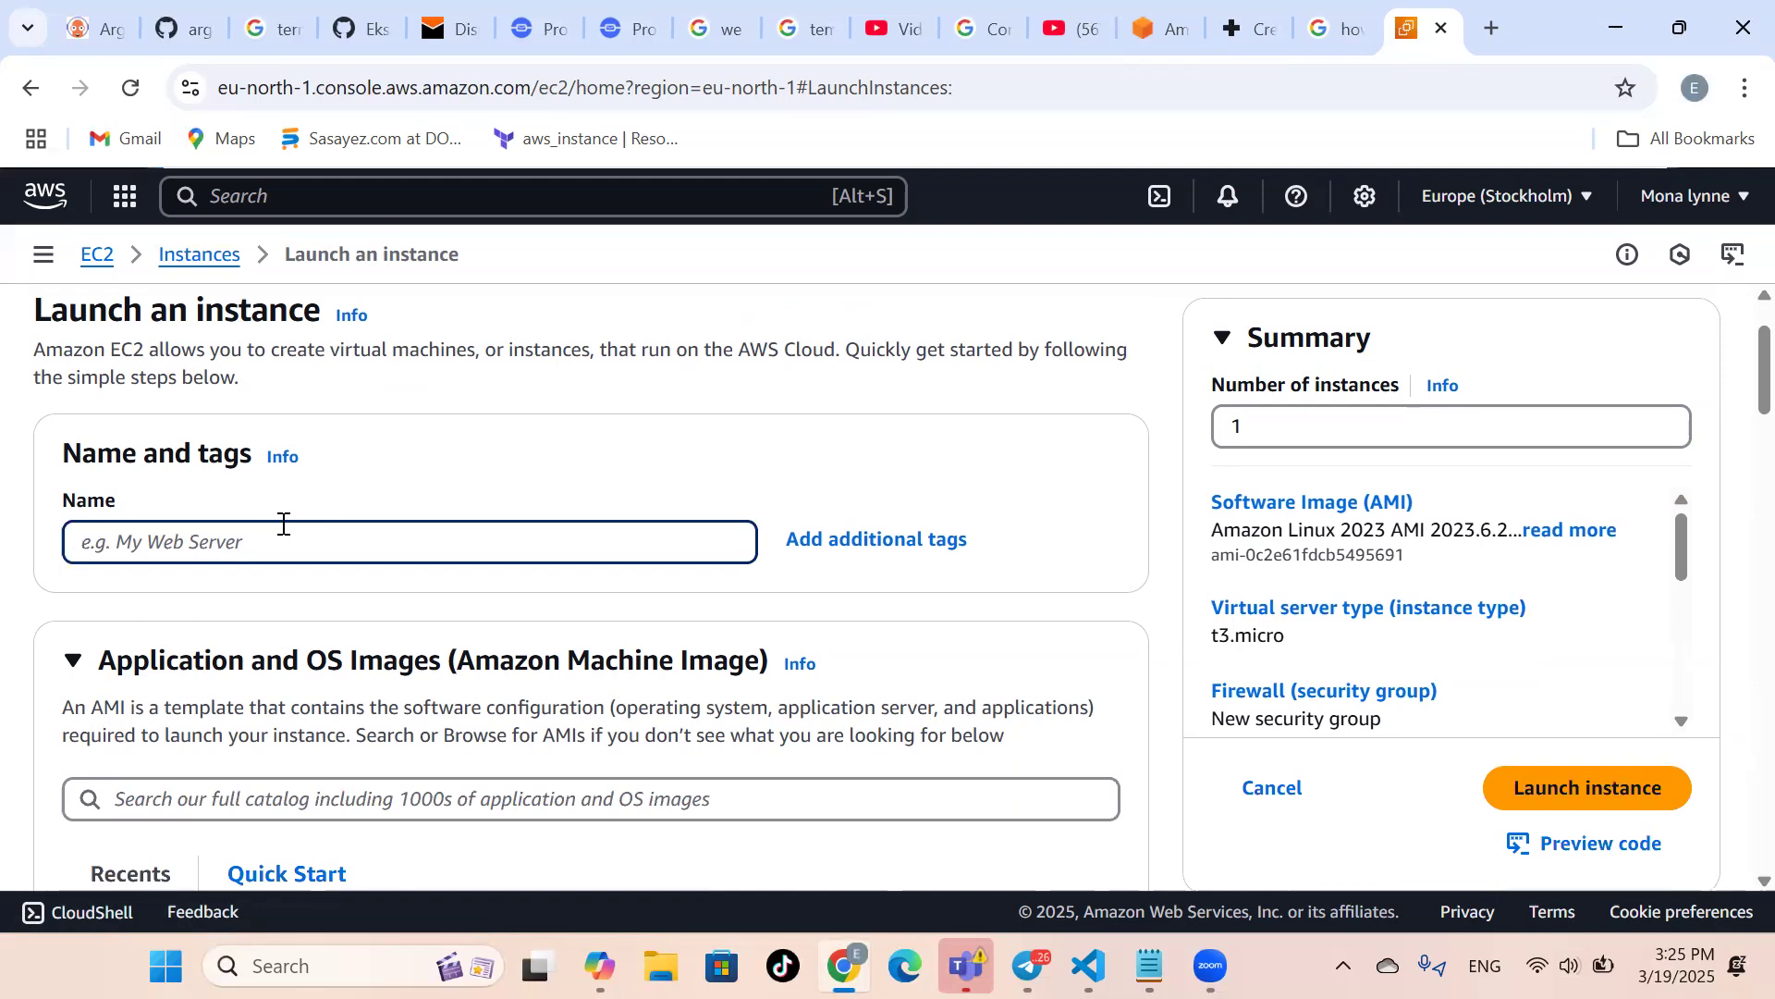
type("MyF")
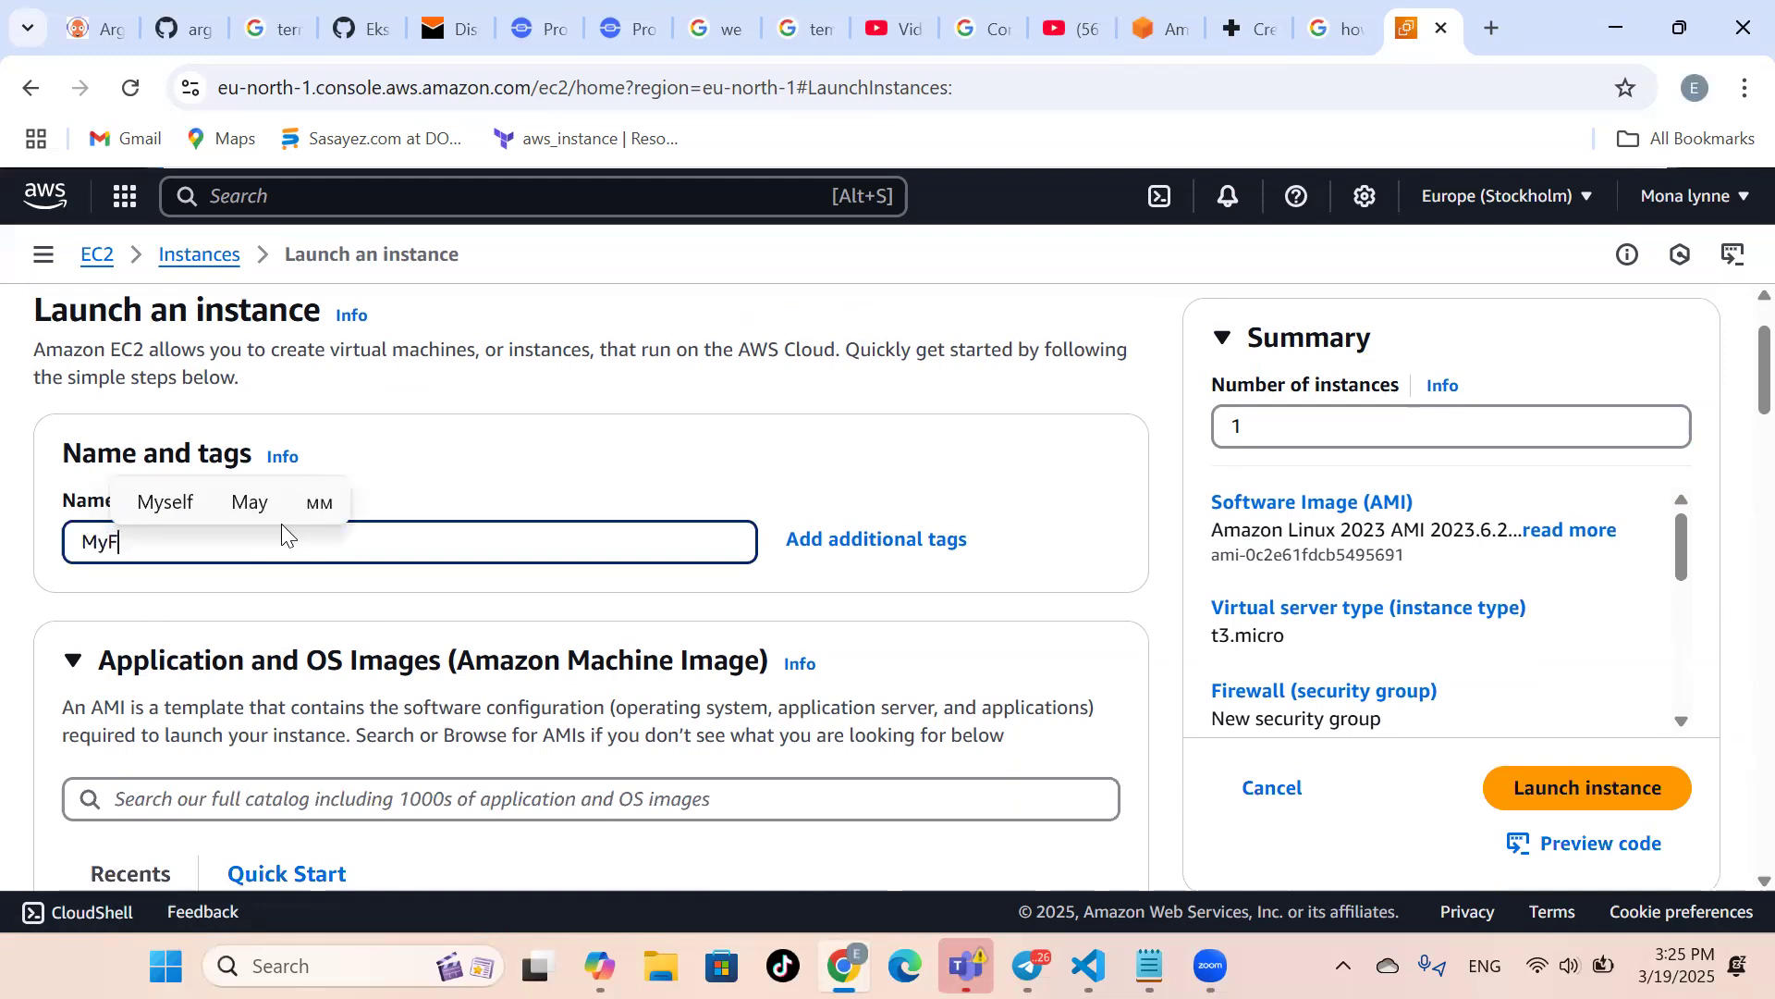
type("irsti")
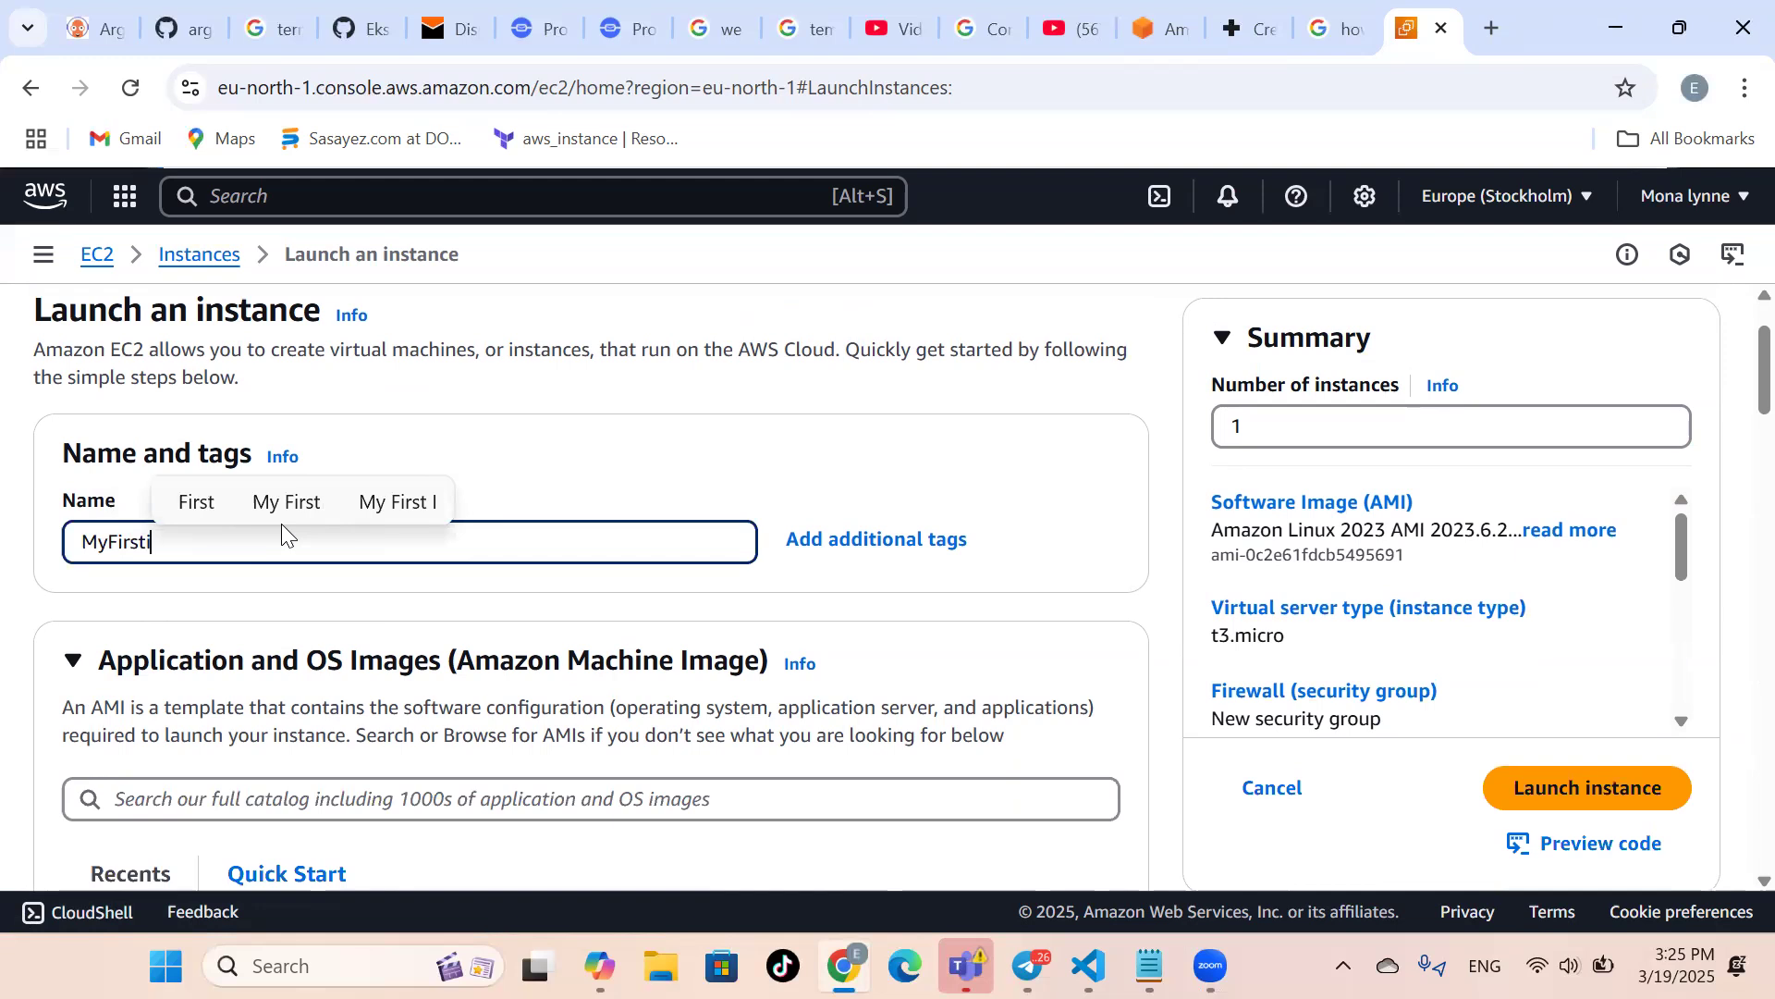
key("BackSpace")
type("Insta")
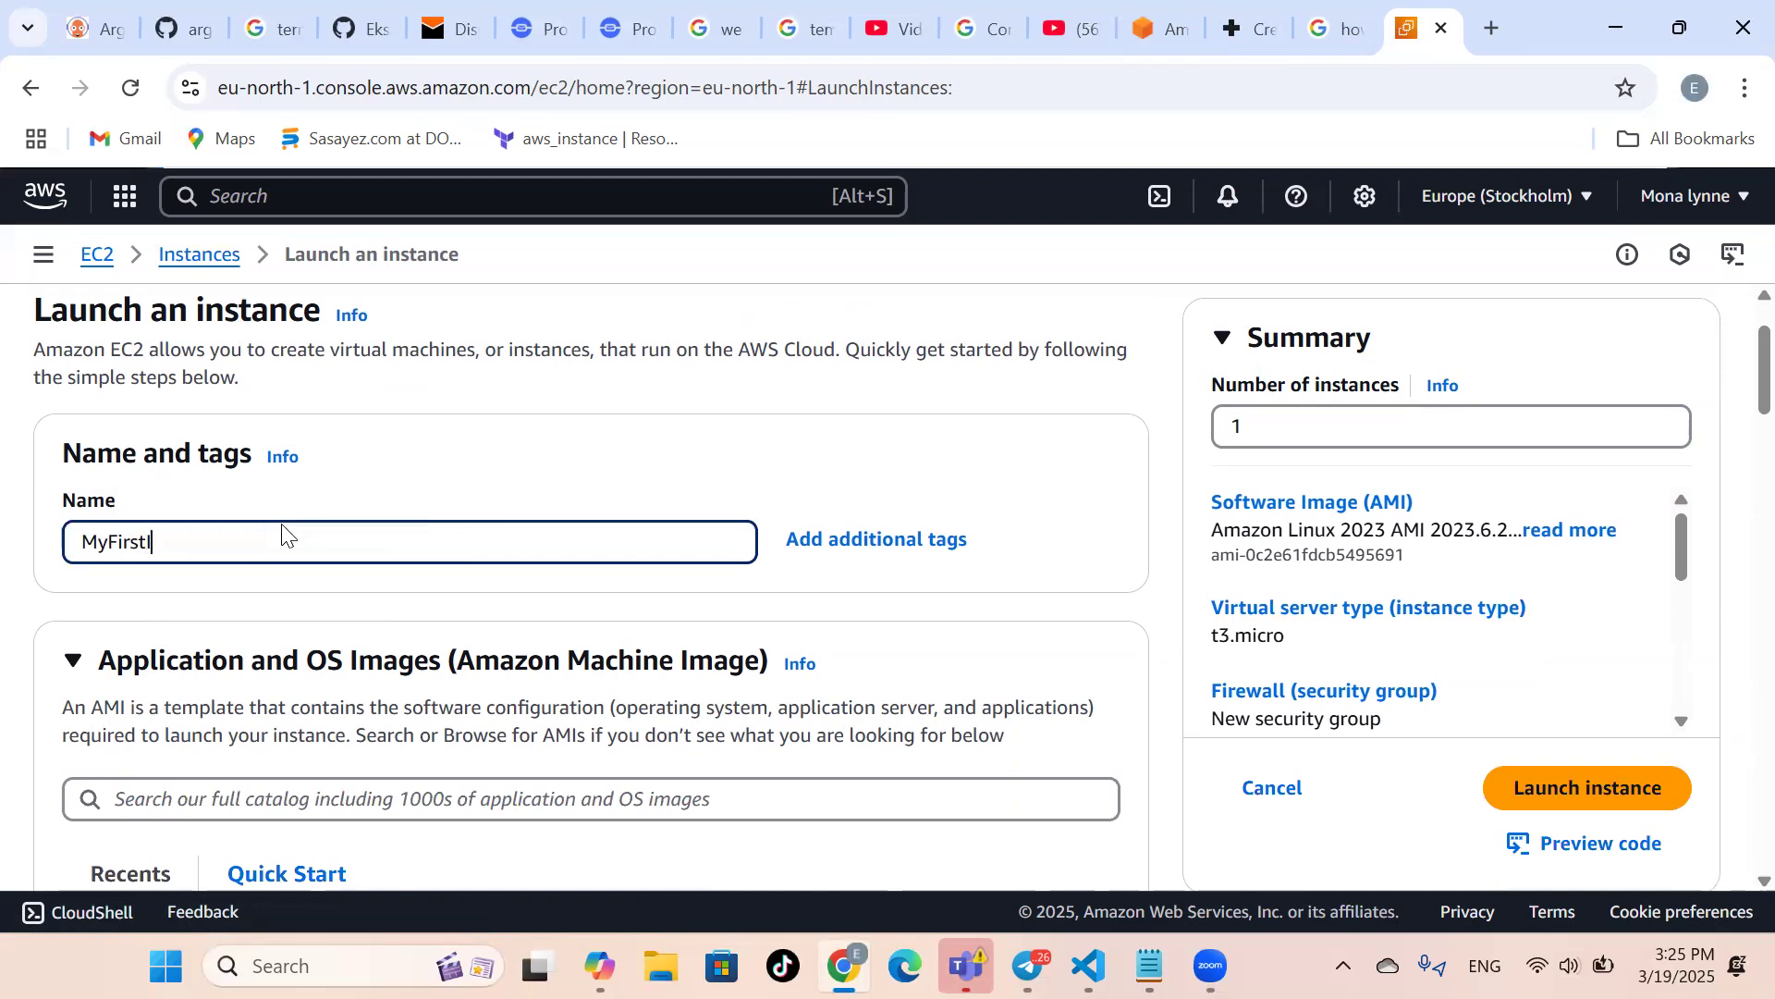
type("e")
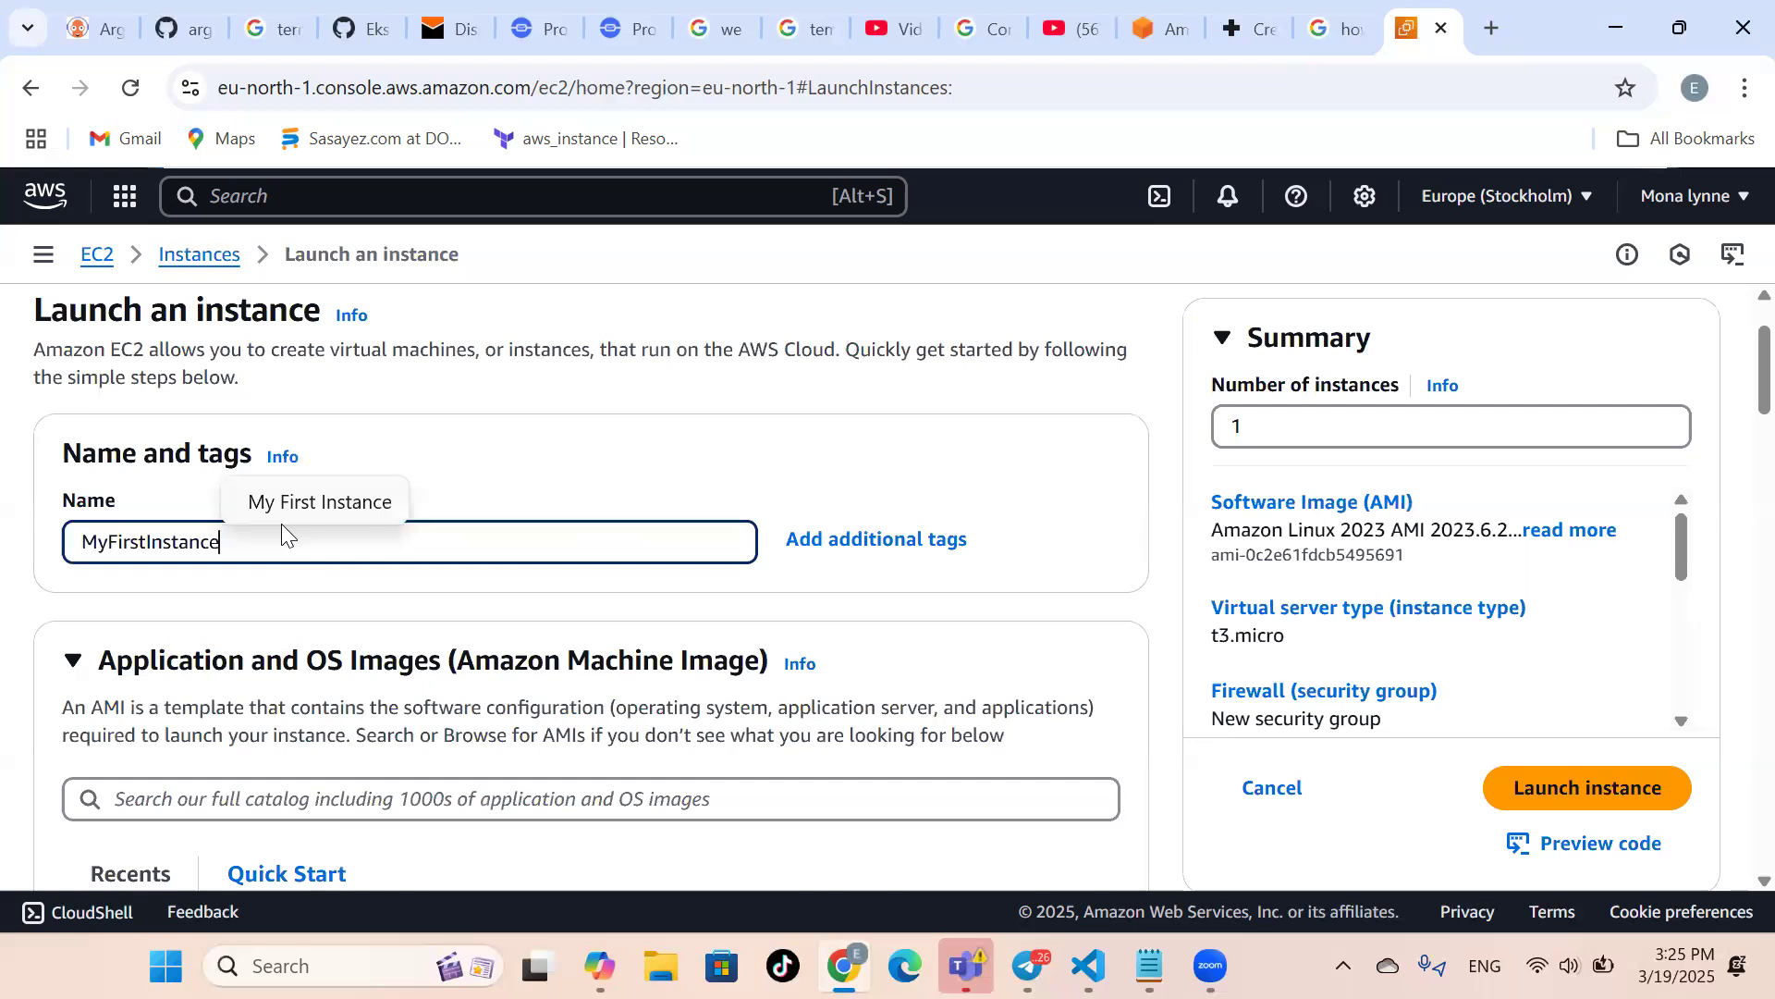
Try other instance counts such as 6 and 10, and restore the number of instances to 1.
scroll(503, 684, "down", 2)
scroll(504, 684, "down", 2)
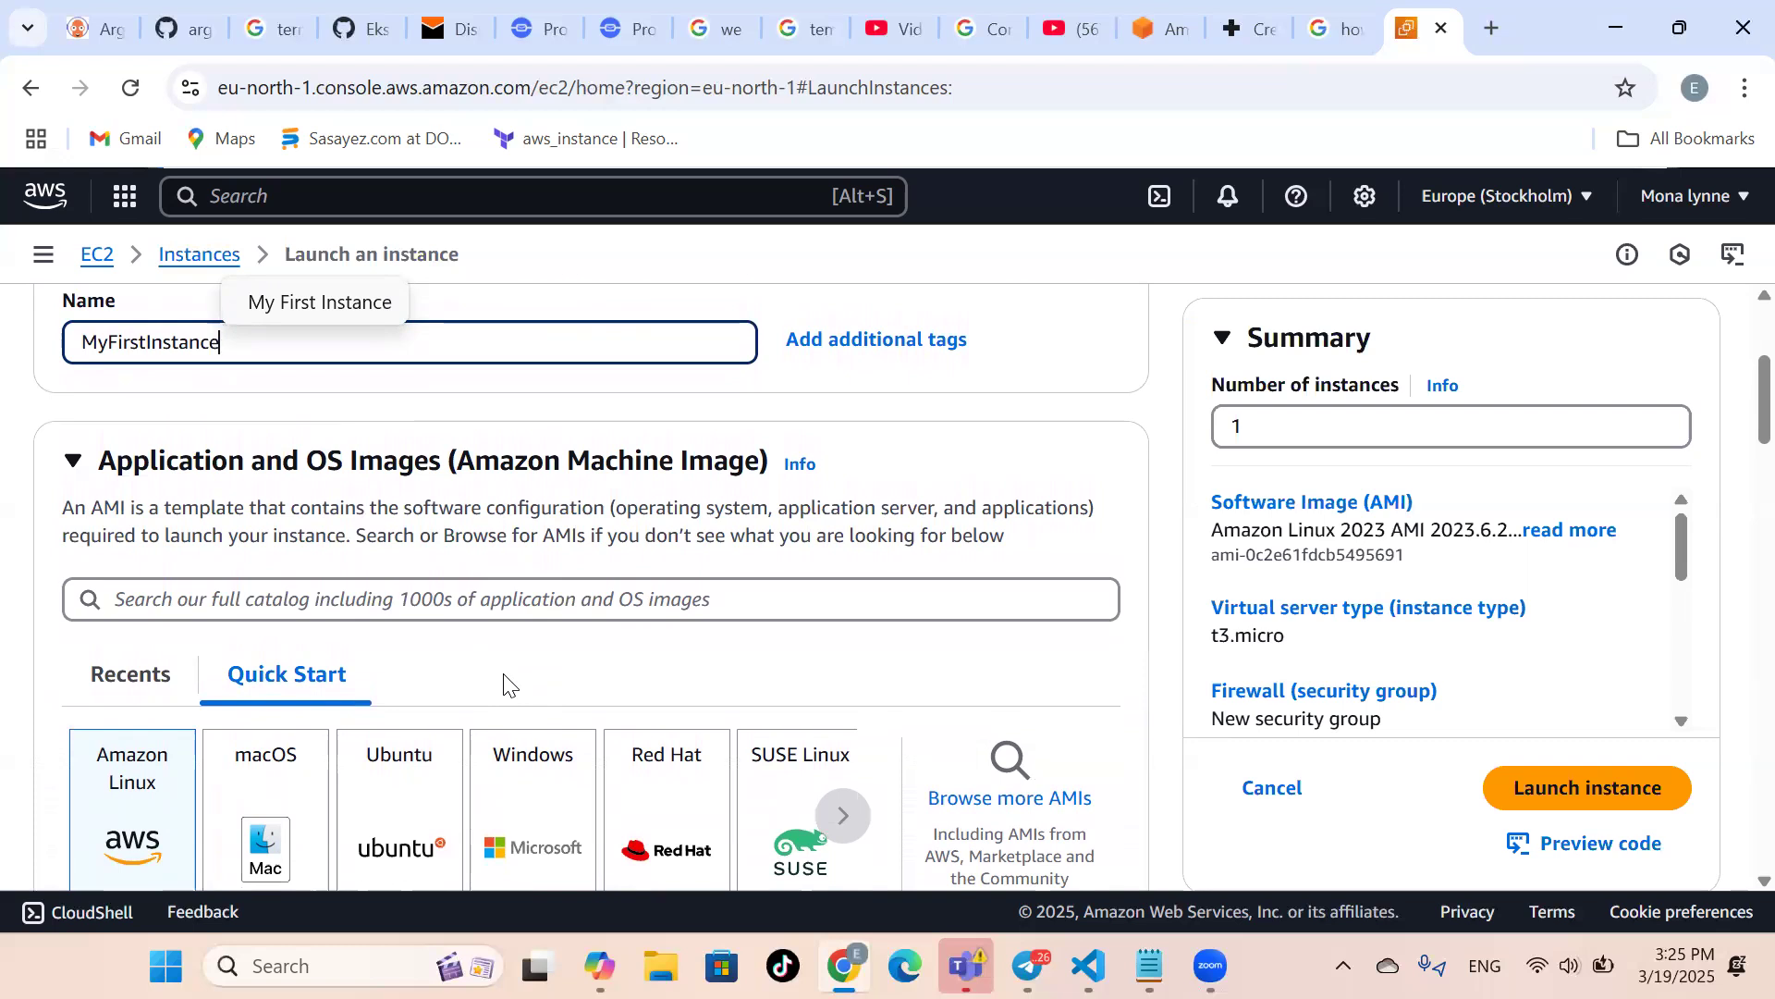
scroll(504, 684, "down", 2)
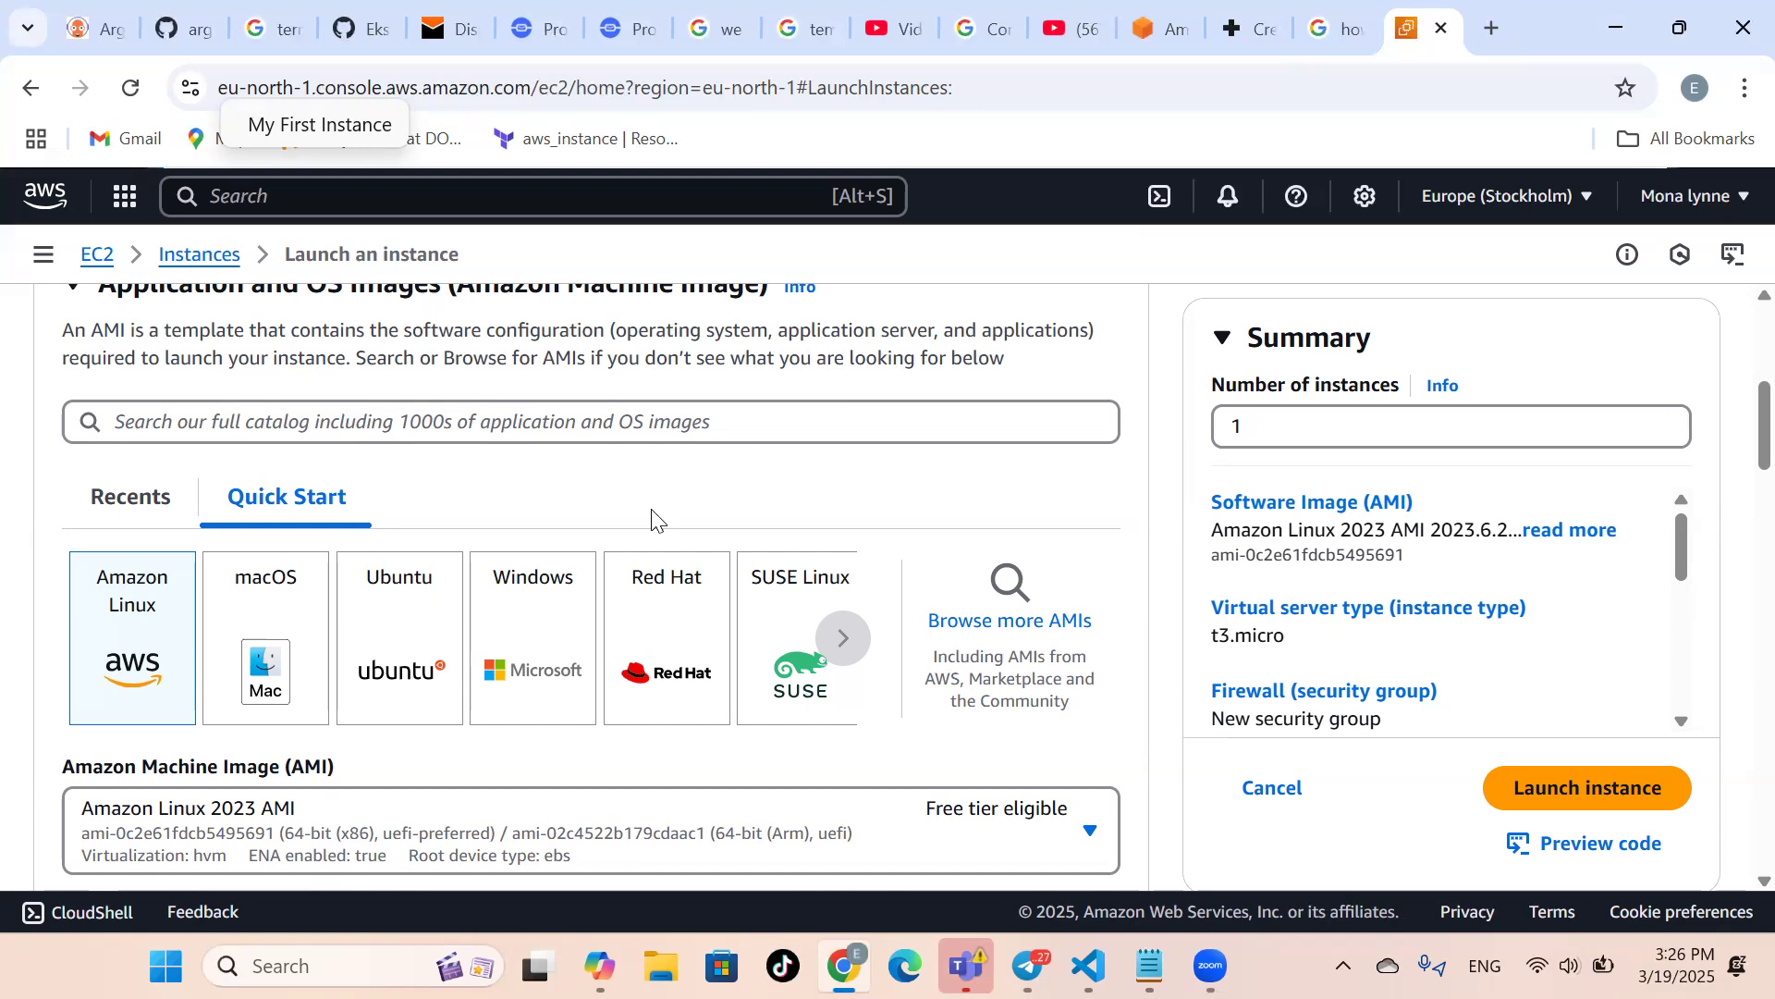
left_click(1375, 432)
key("BackSpace")
type("4")
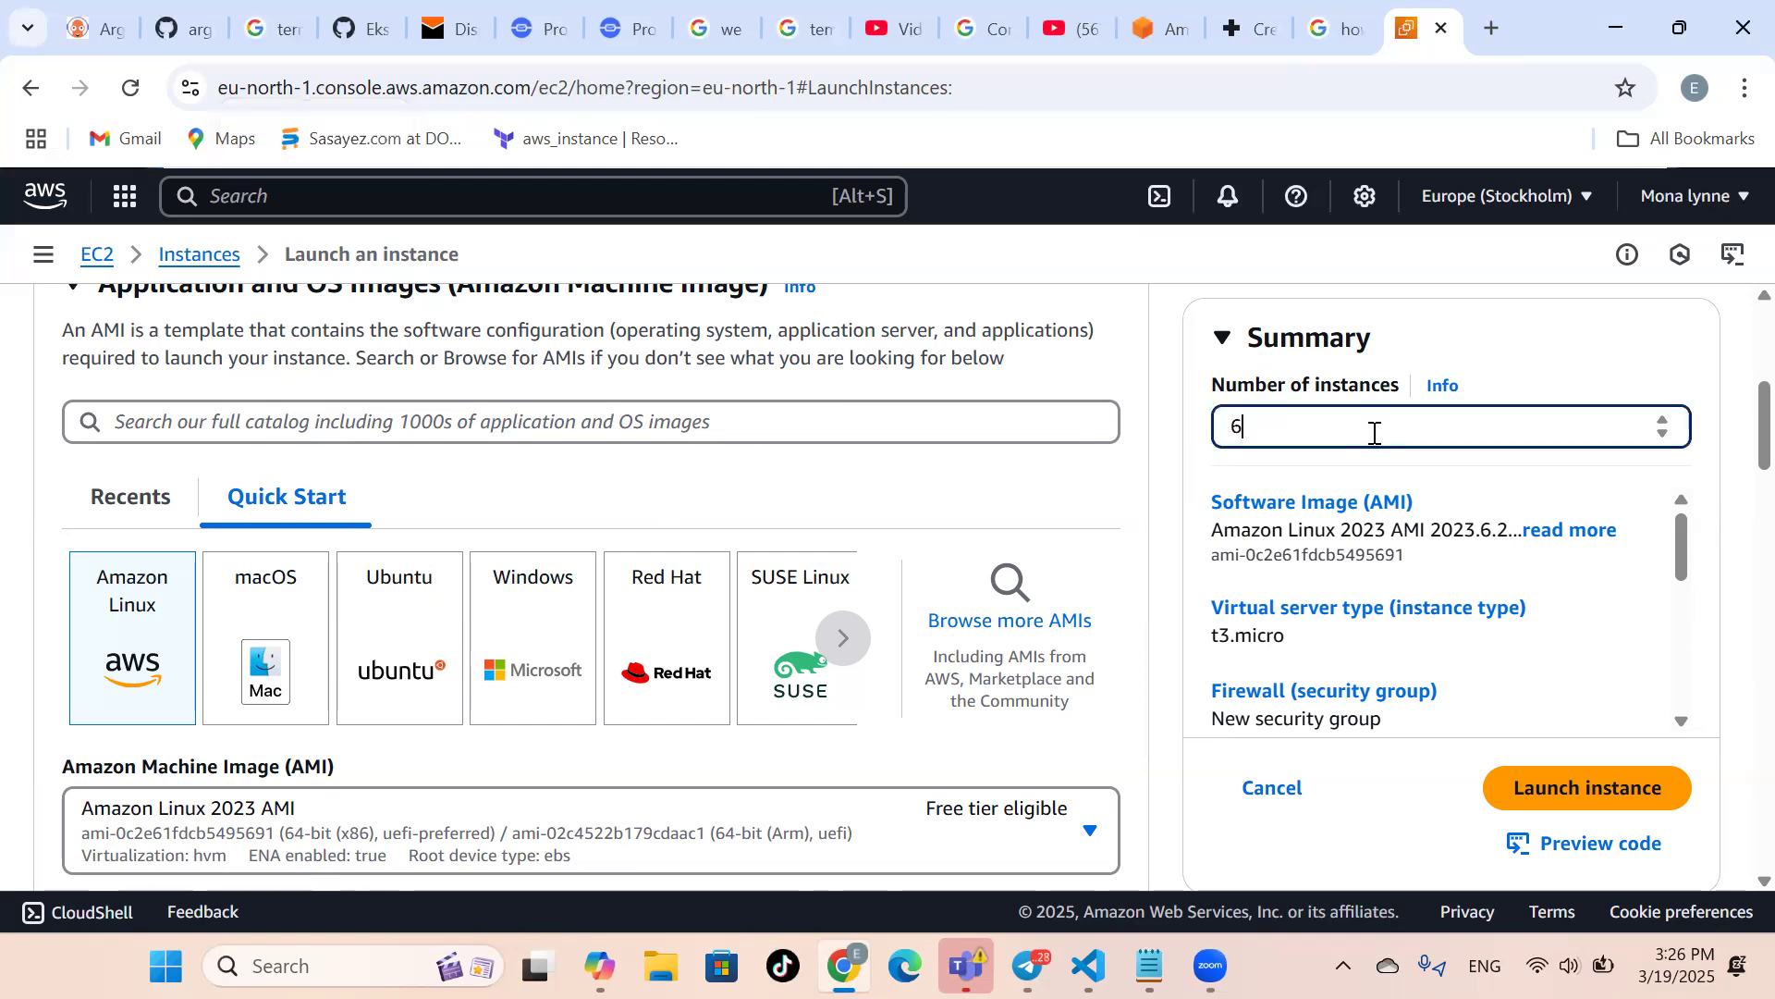
key("BackSpace")
type("10")
key("BackSpace")
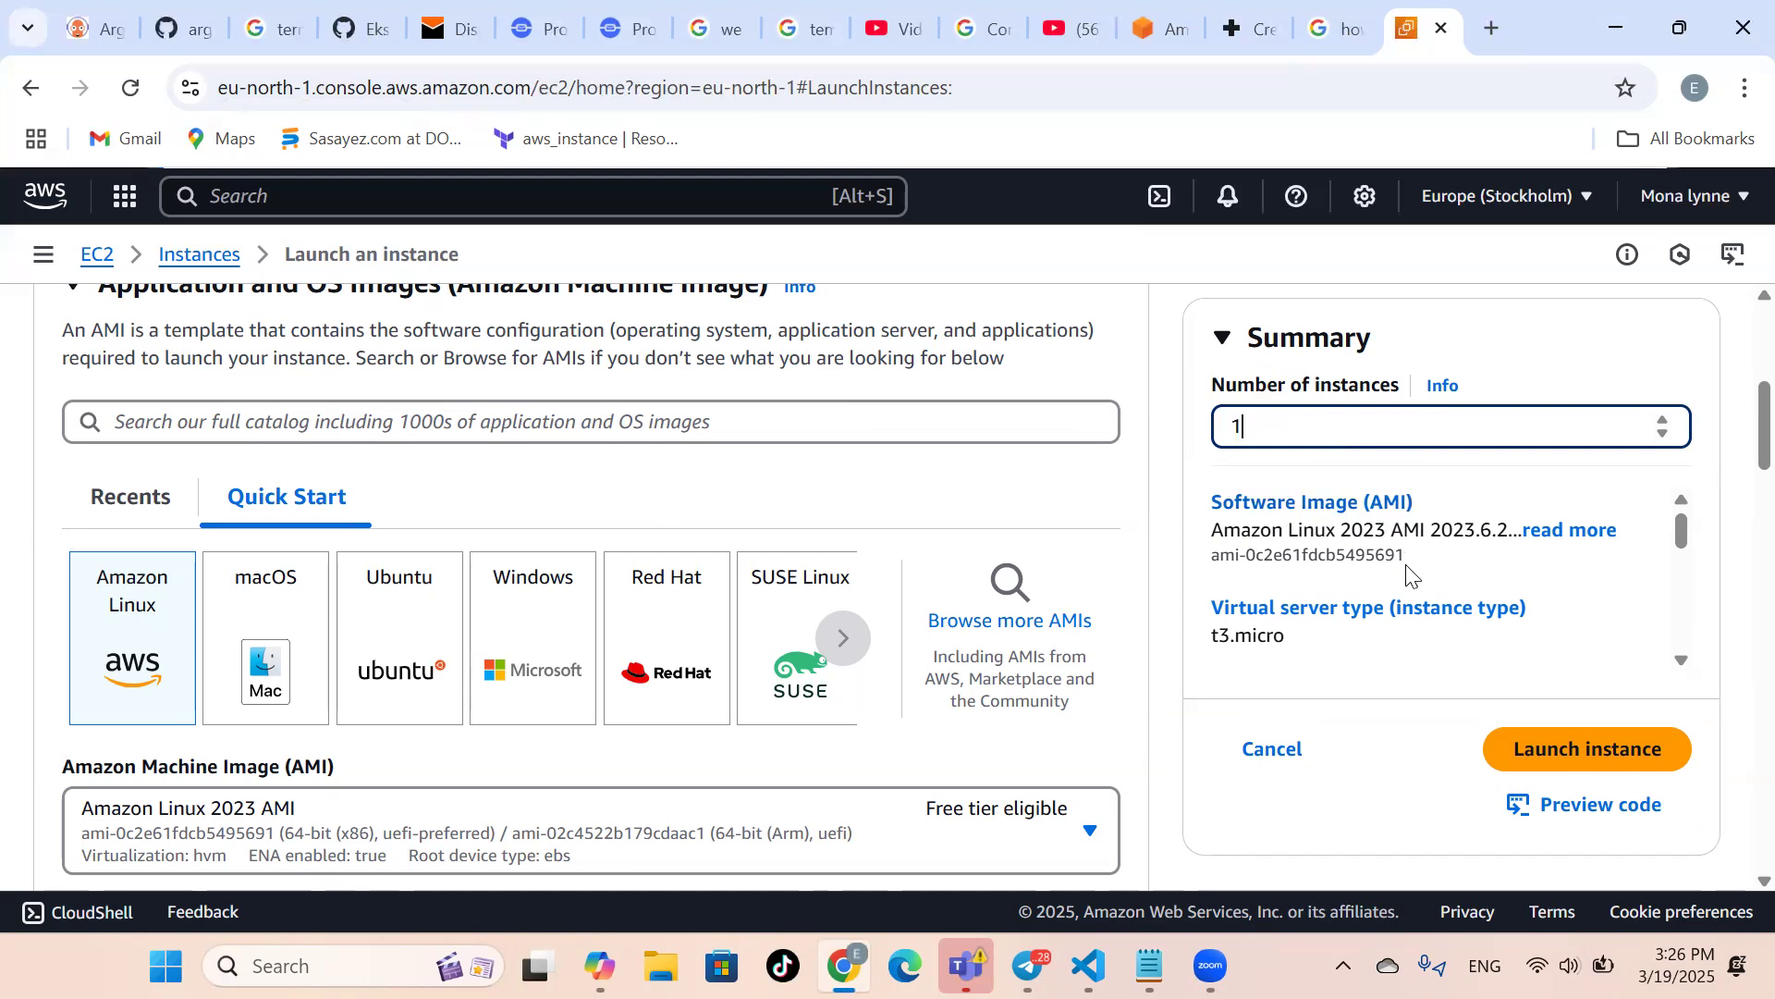
Examine the selected Amazon Linux 2023 image in the summary, along with its description, architecture and AMI details.
left_click_drag(1200, 543, 1439, 581)
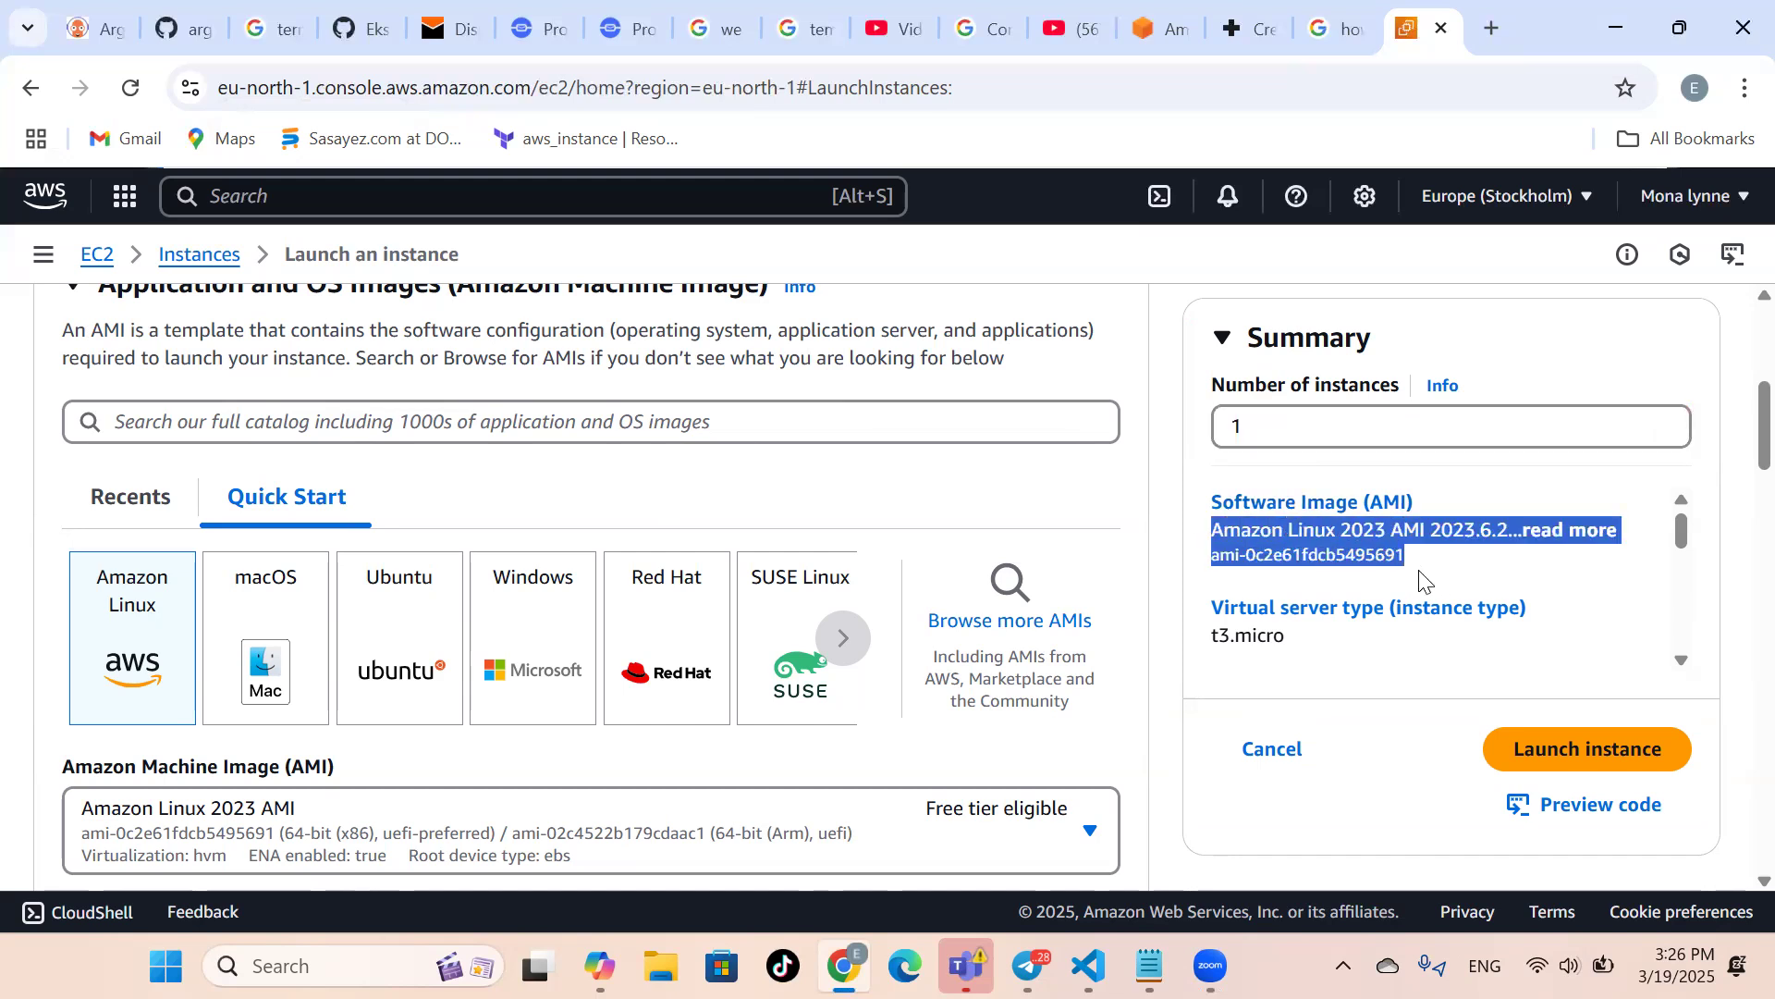
left_click(1154, 514)
scroll(1156, 515, "down", 1)
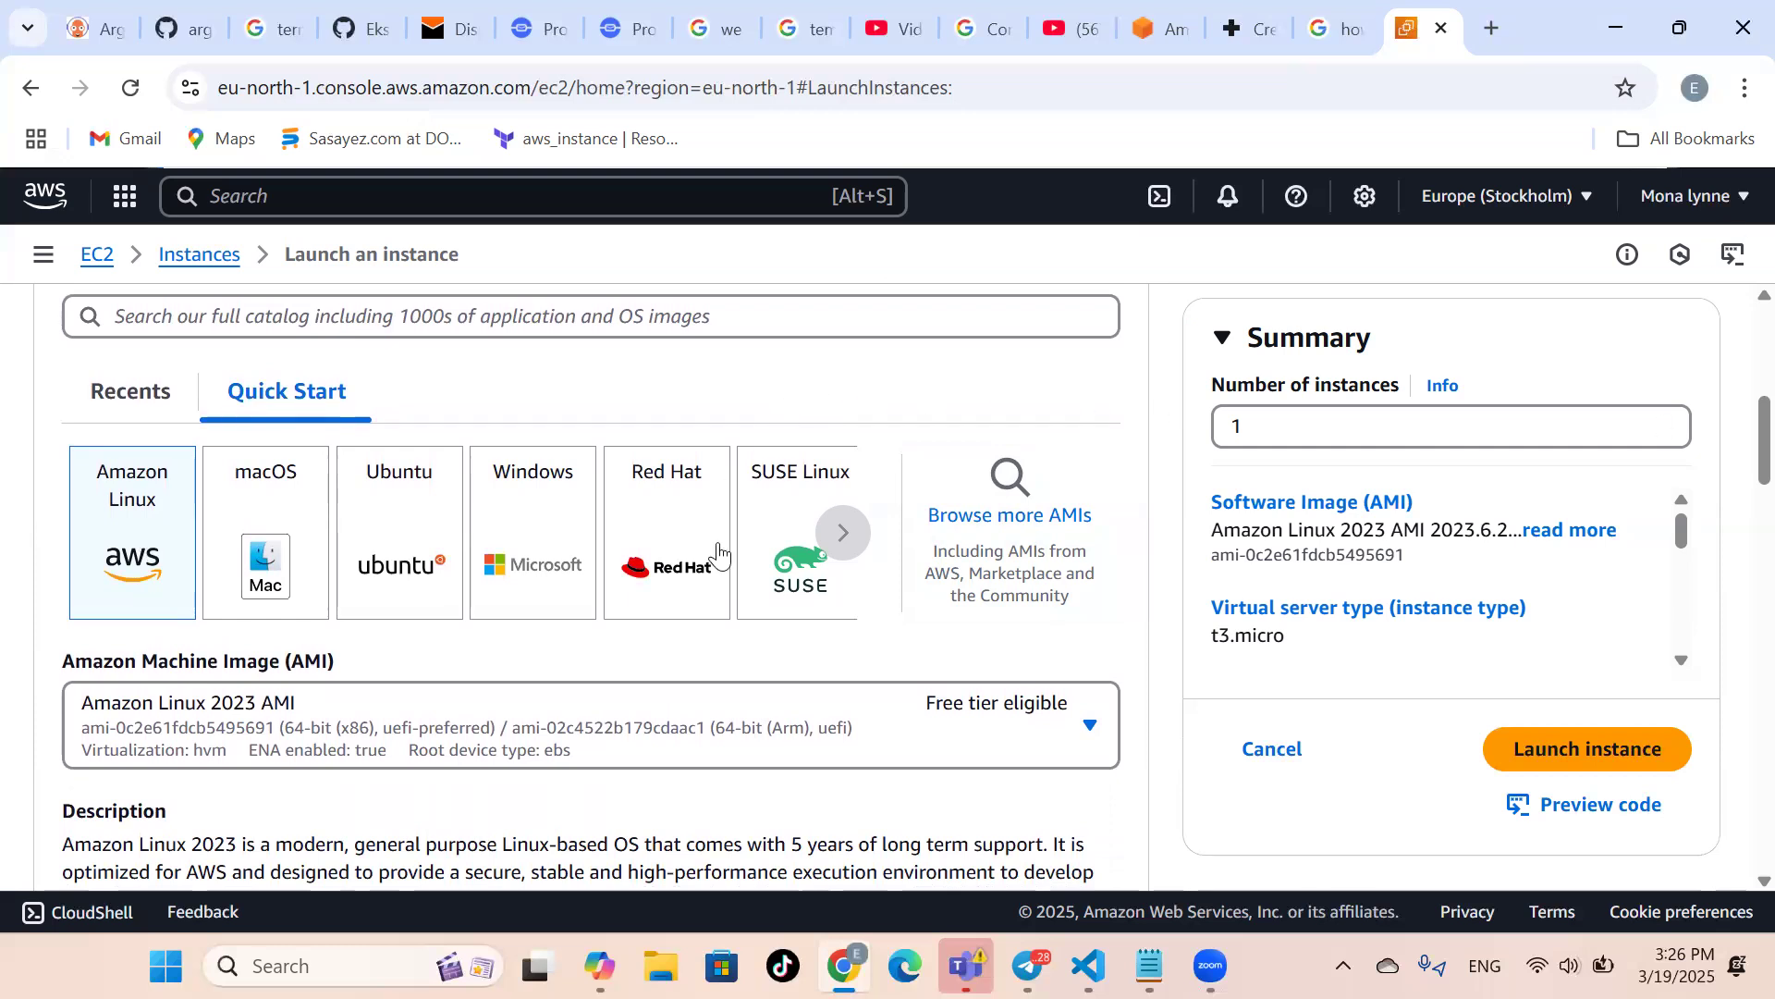
scroll(705, 658, "down", 2)
scroll(705, 659, "down", 4)
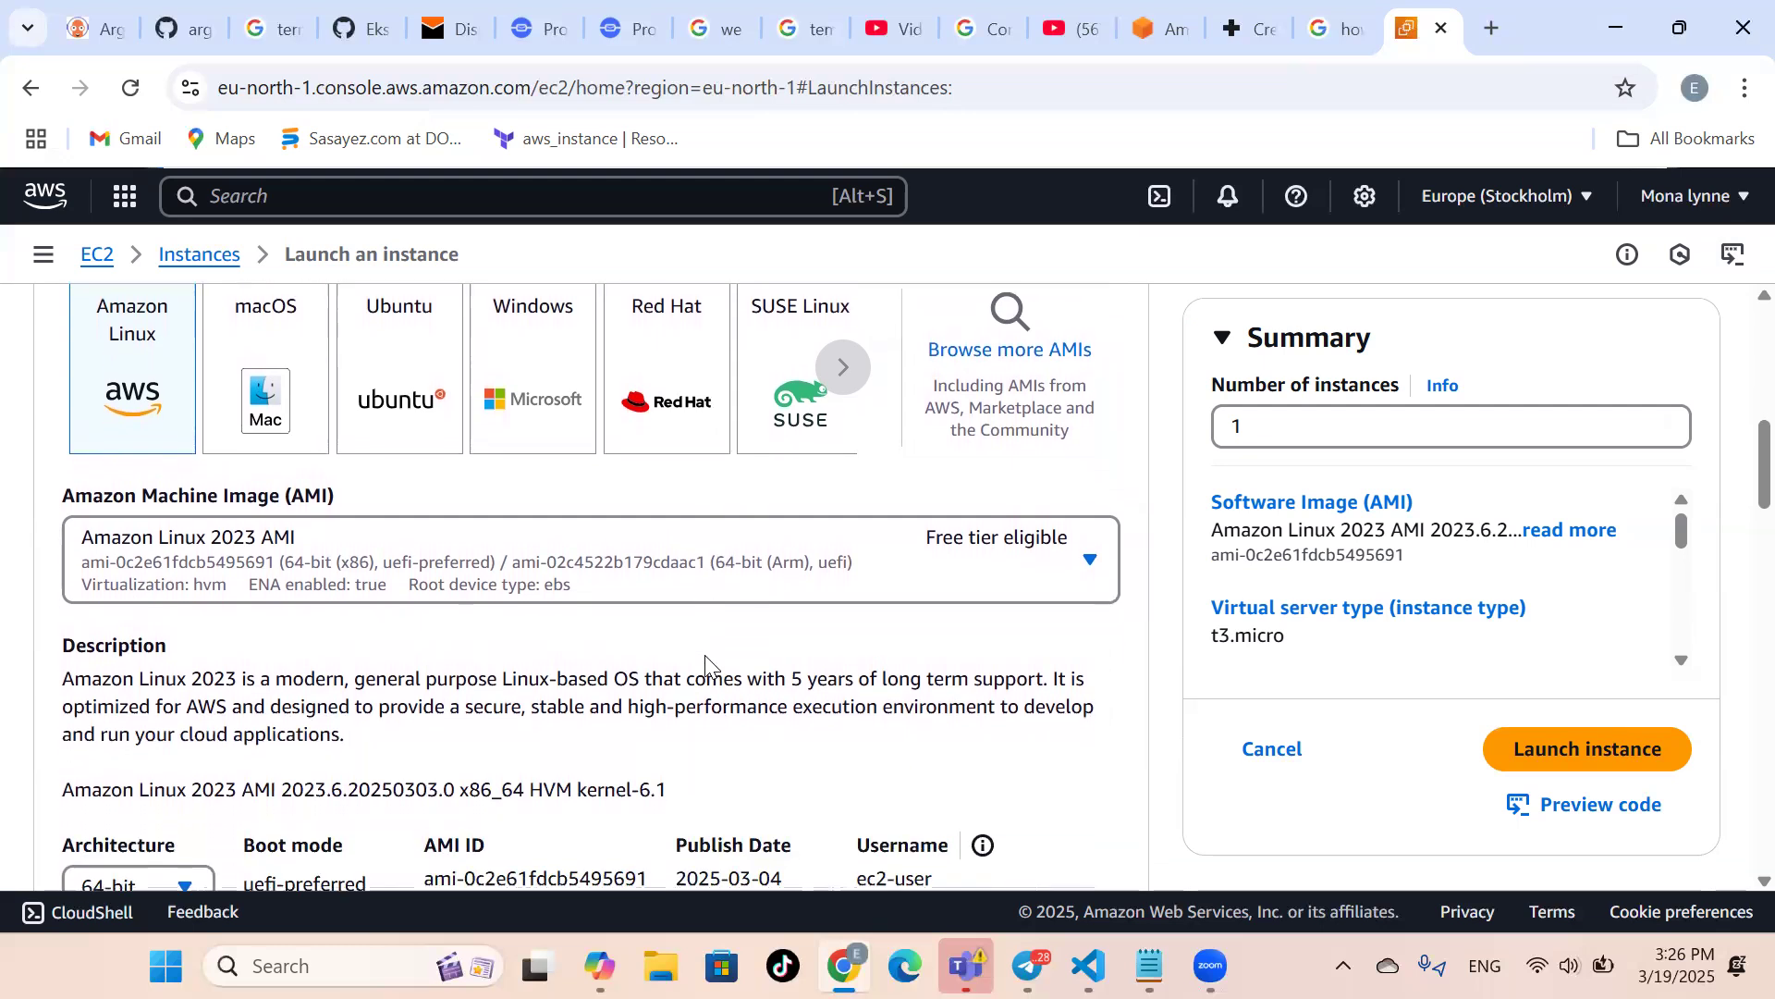
scroll(705, 664, "down", 6)
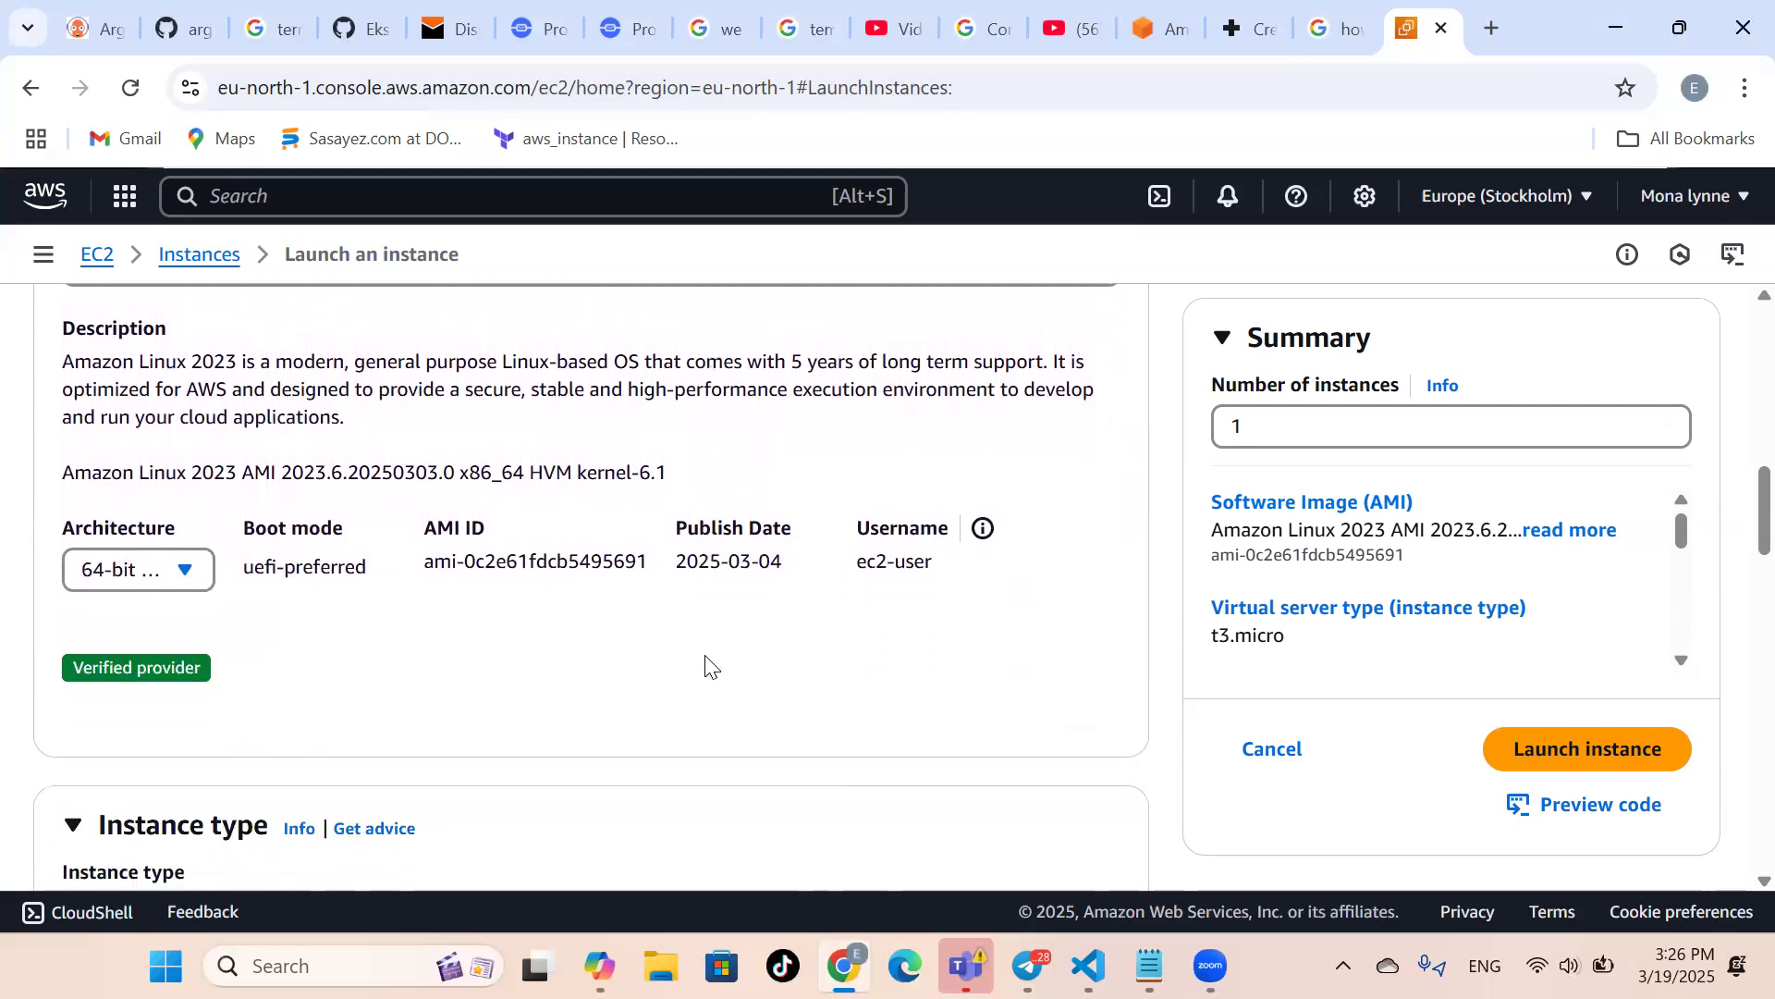
Browse the available instance types and compare their vCPU, memory and hourly pricing, including t3.micro, t3.large, t3.xlarge and c5.large.
scroll(705, 664, "down", 2)
scroll(705, 664, "up", 2)
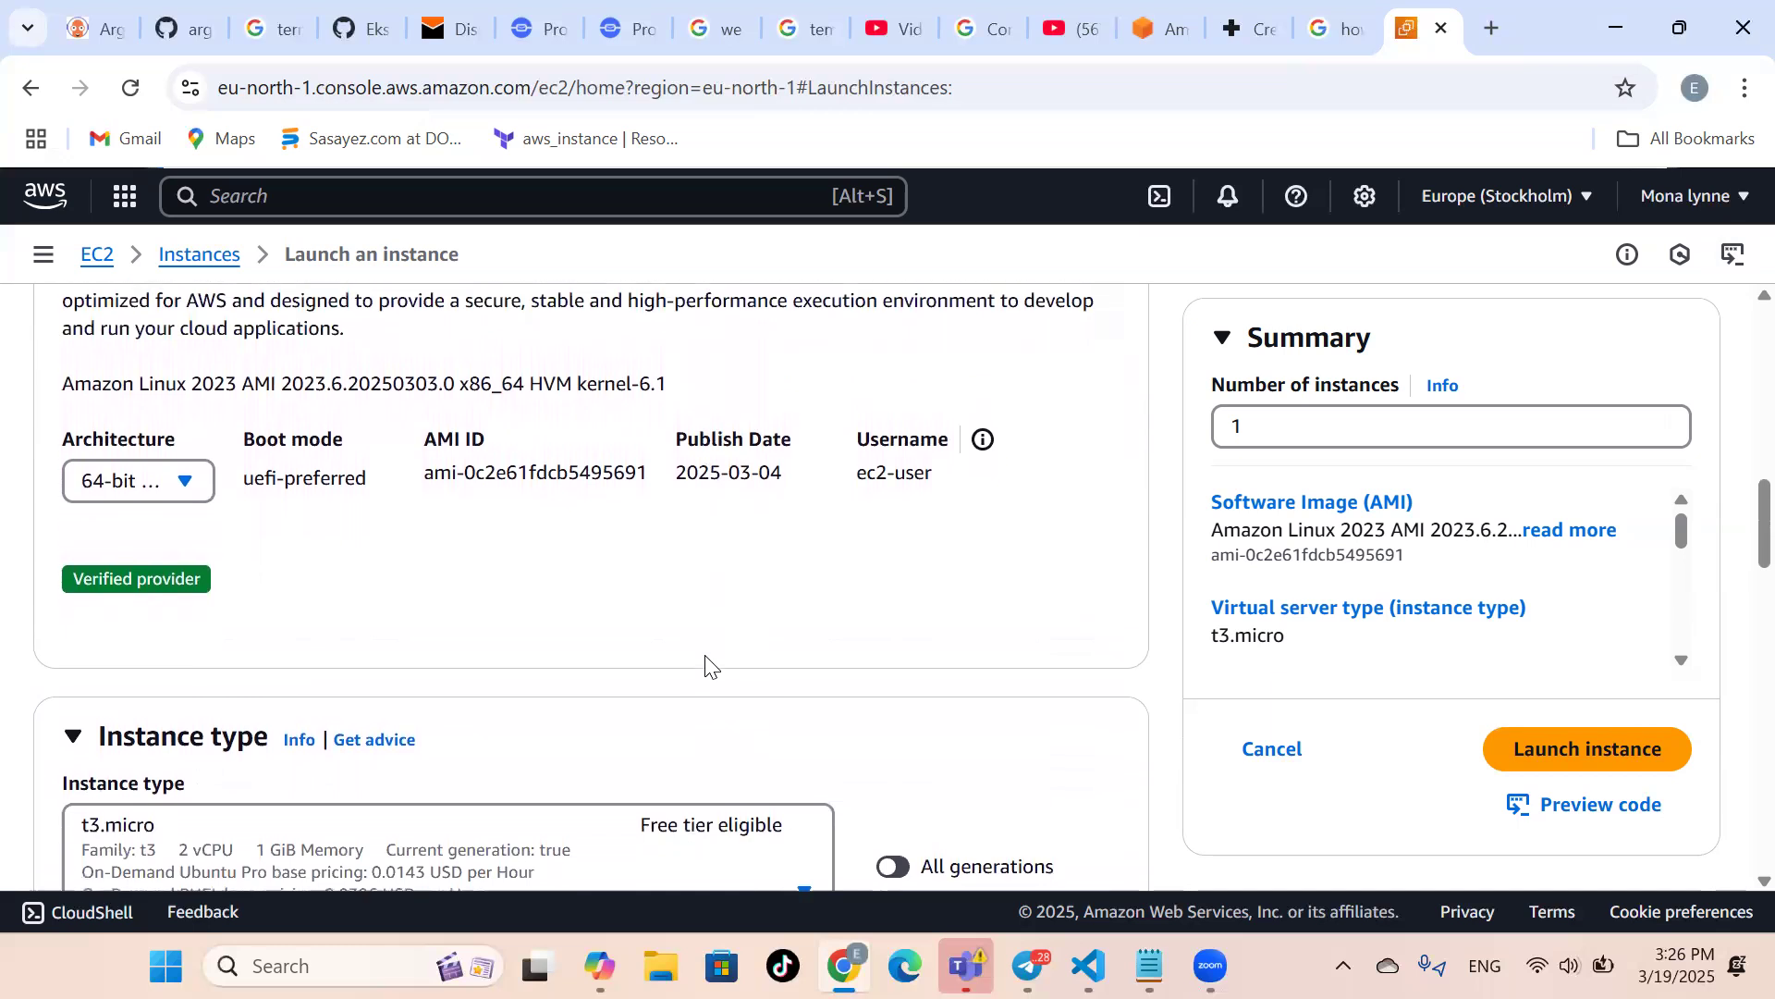
scroll(705, 664, "down", 6)
scroll(706, 662, "down", 1)
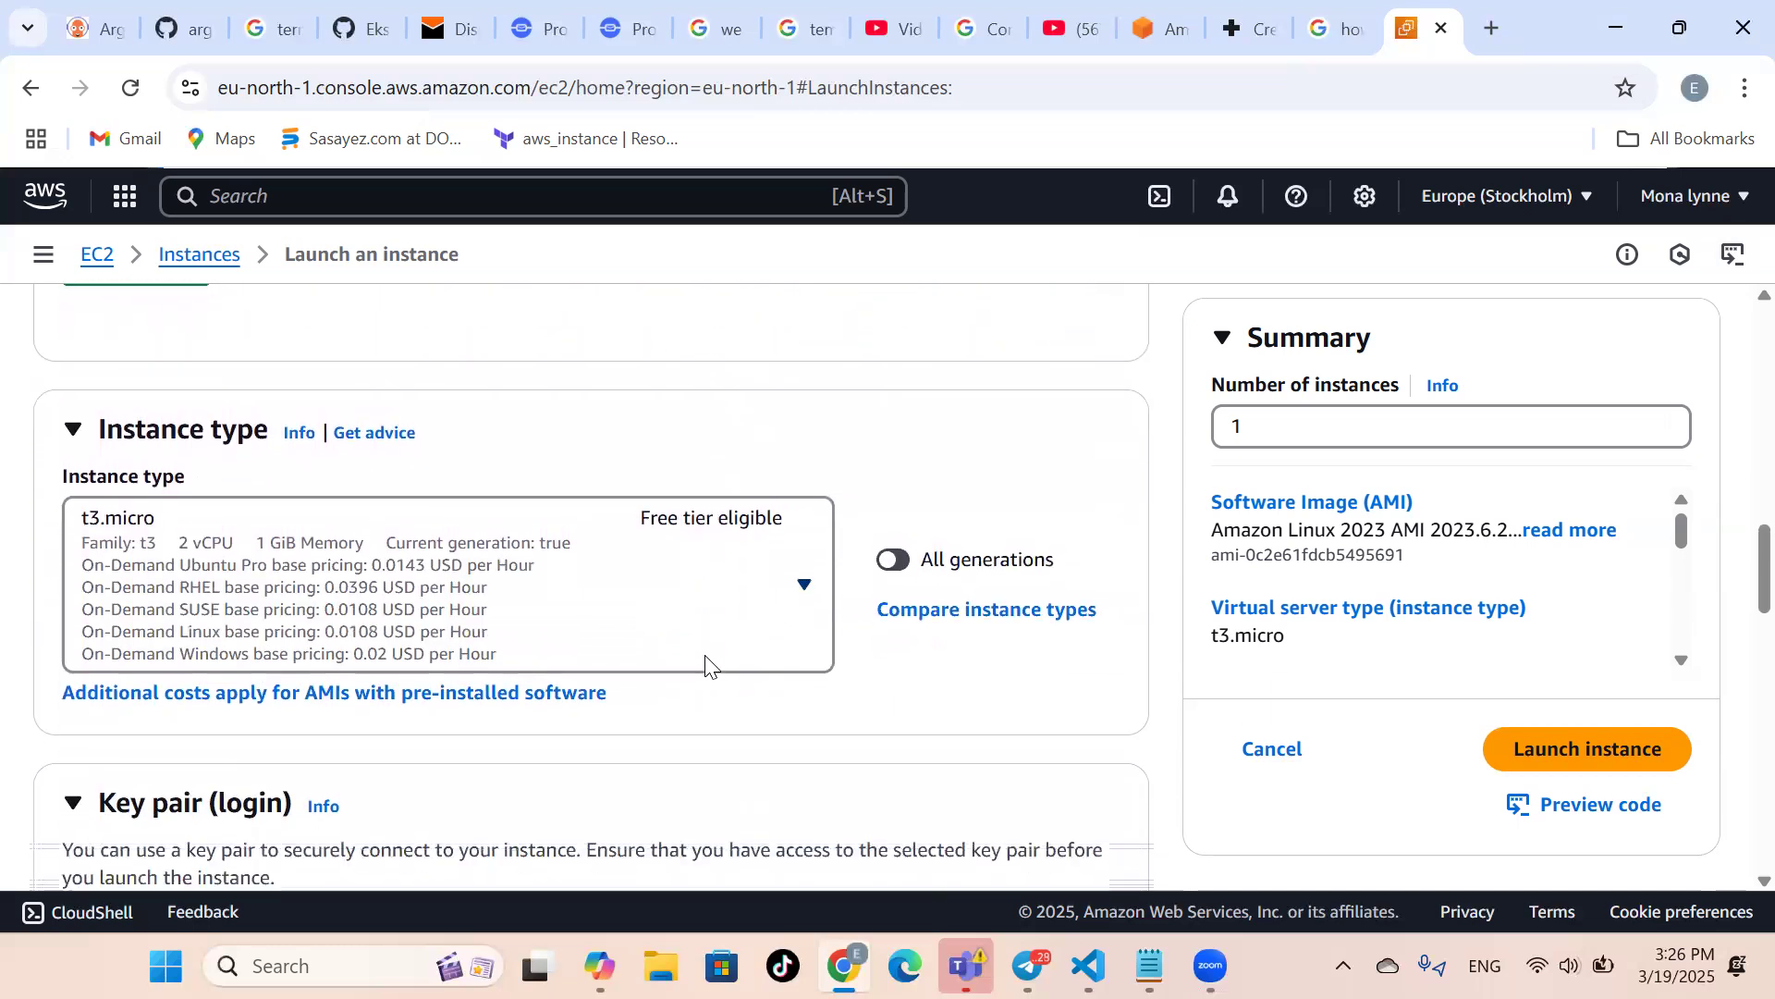
left_click(796, 583)
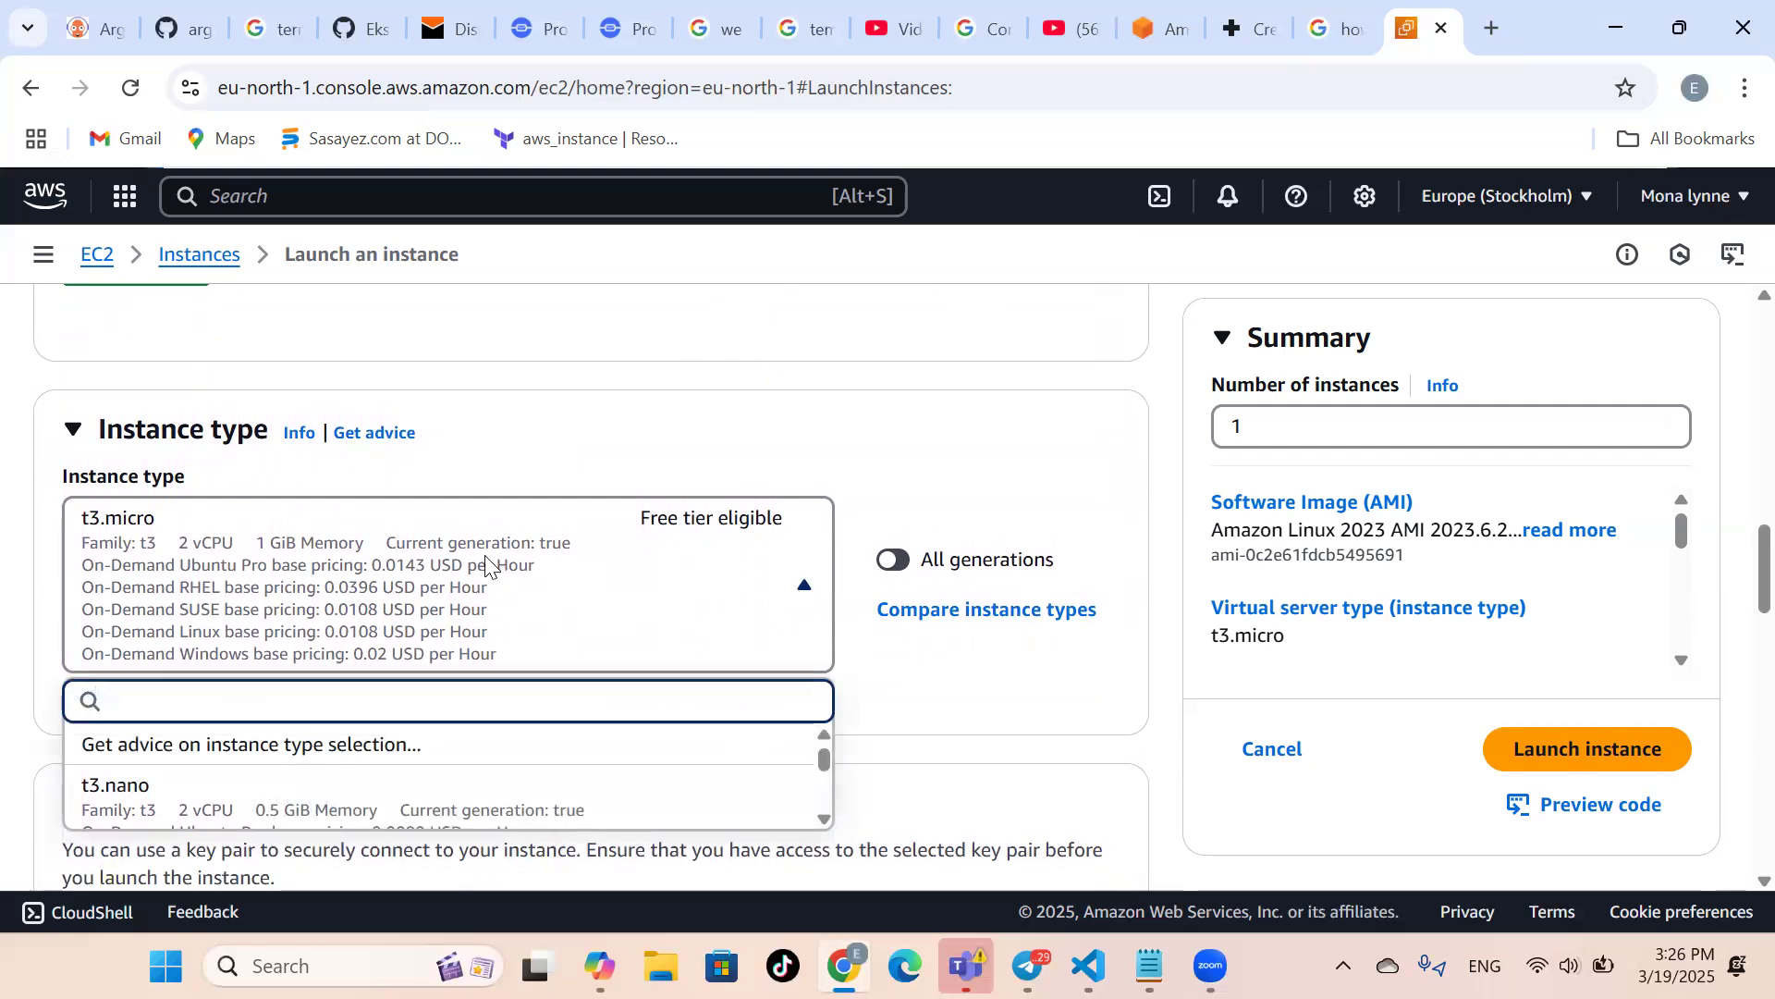
scroll(475, 559, "down", 1)
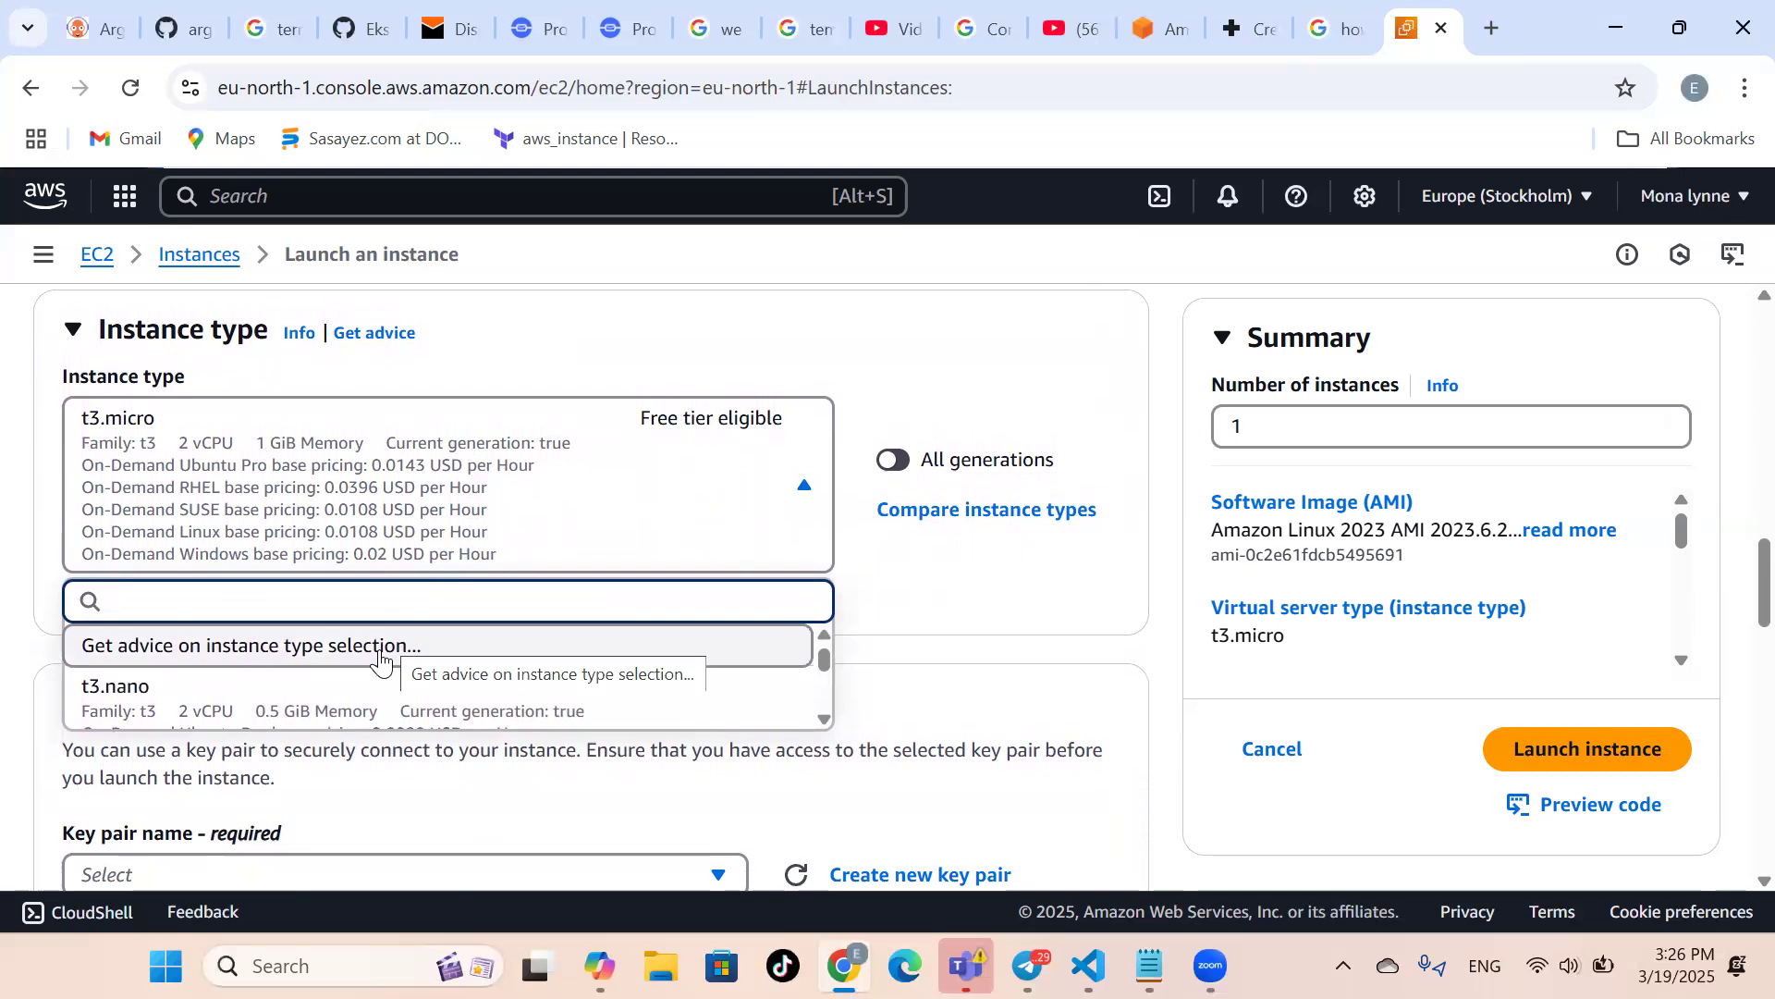
scroll(379, 660, "down", 3)
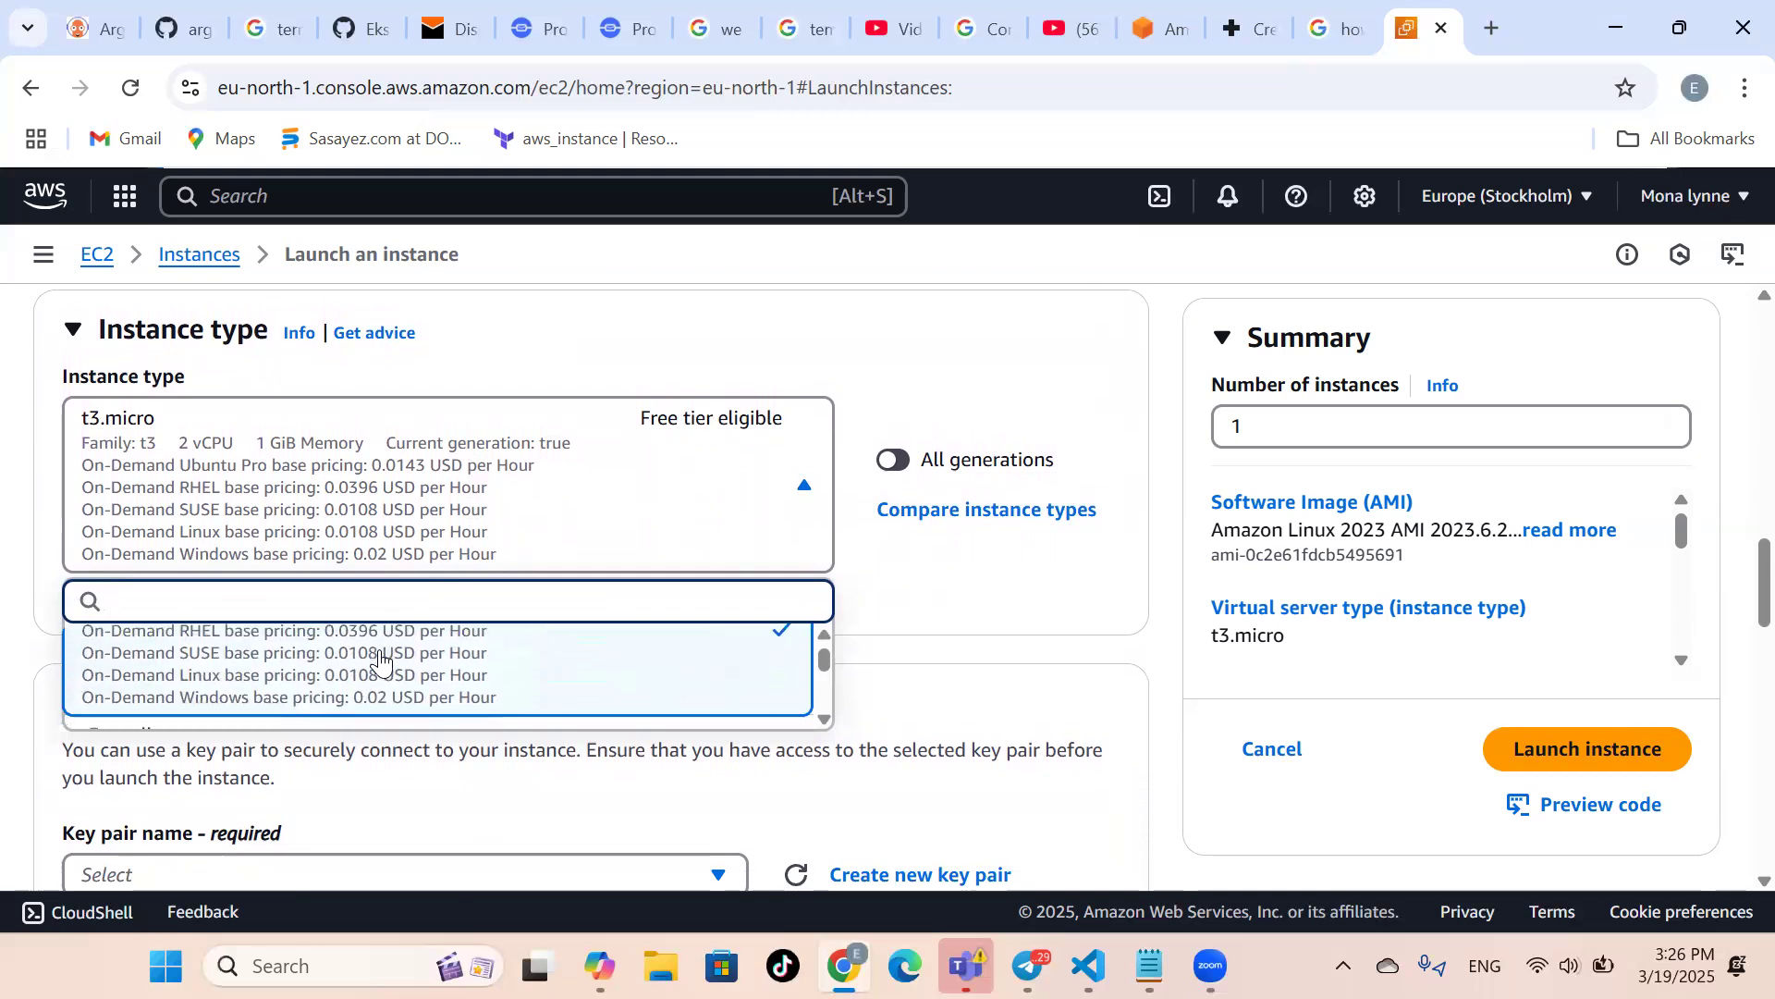
scroll(379, 659, "down", 5)
scroll(379, 660, "down", 6)
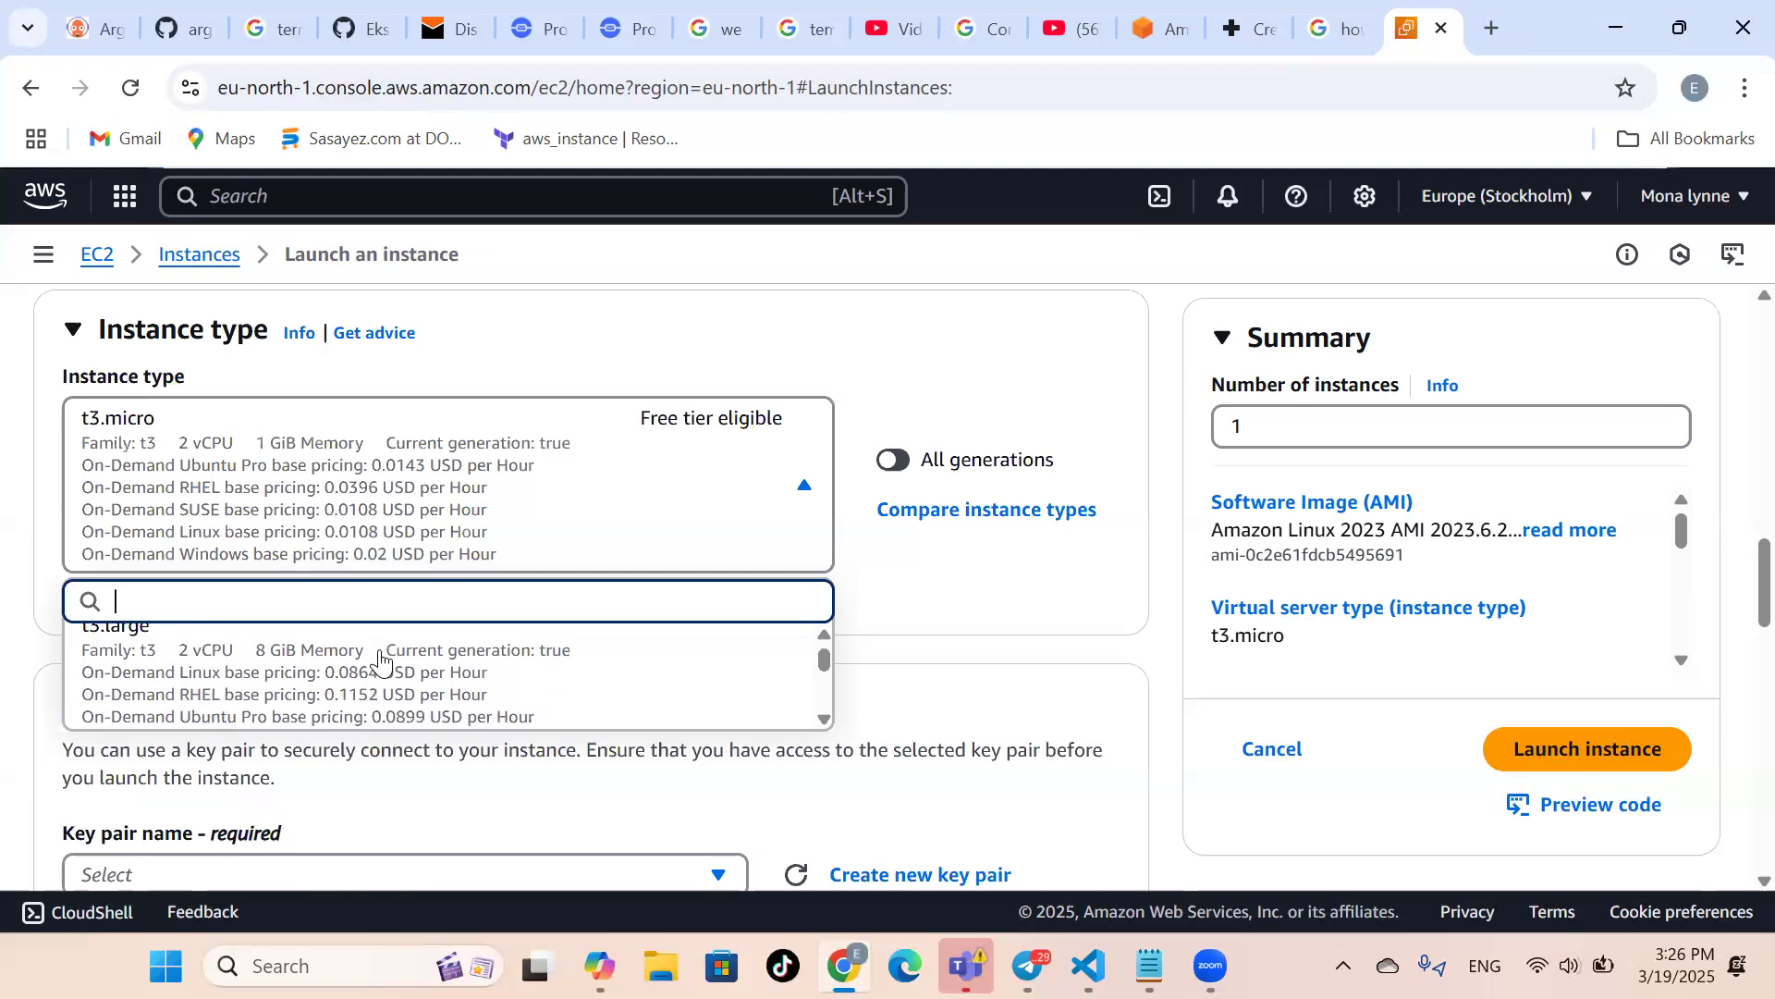
scroll(379, 660, "down", 5)
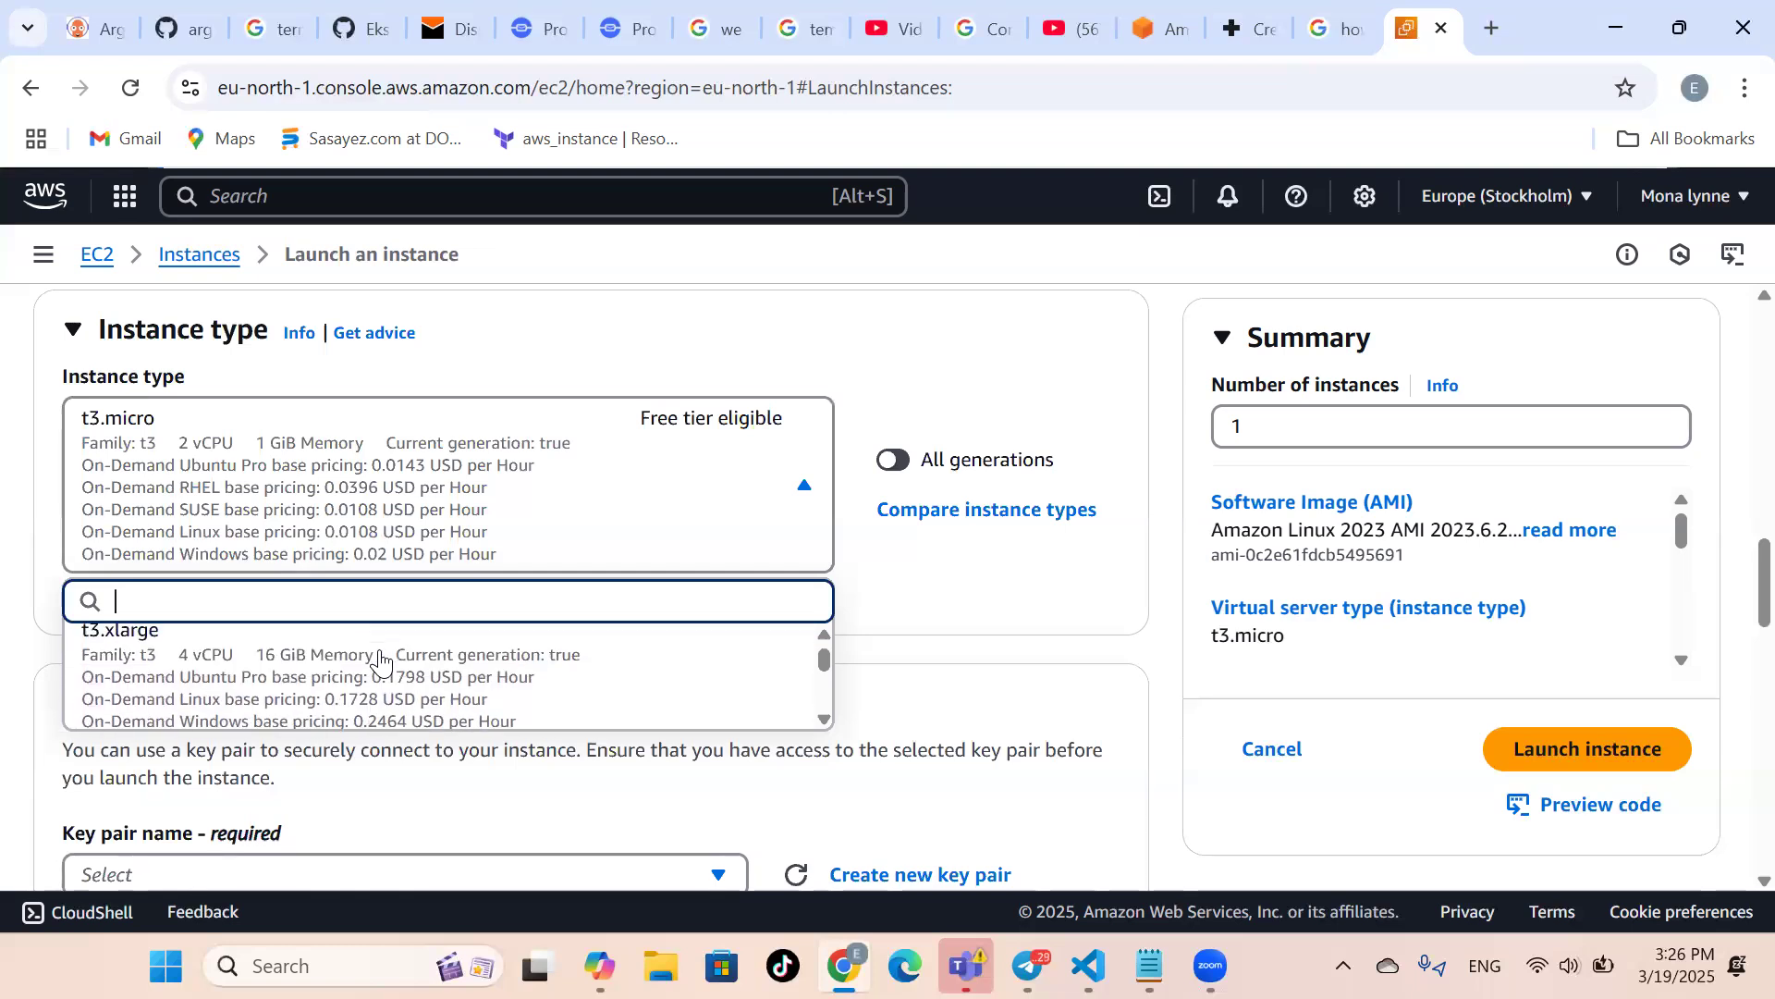
scroll(379, 660, "up", 10)
scroll(379, 659, "down", 8)
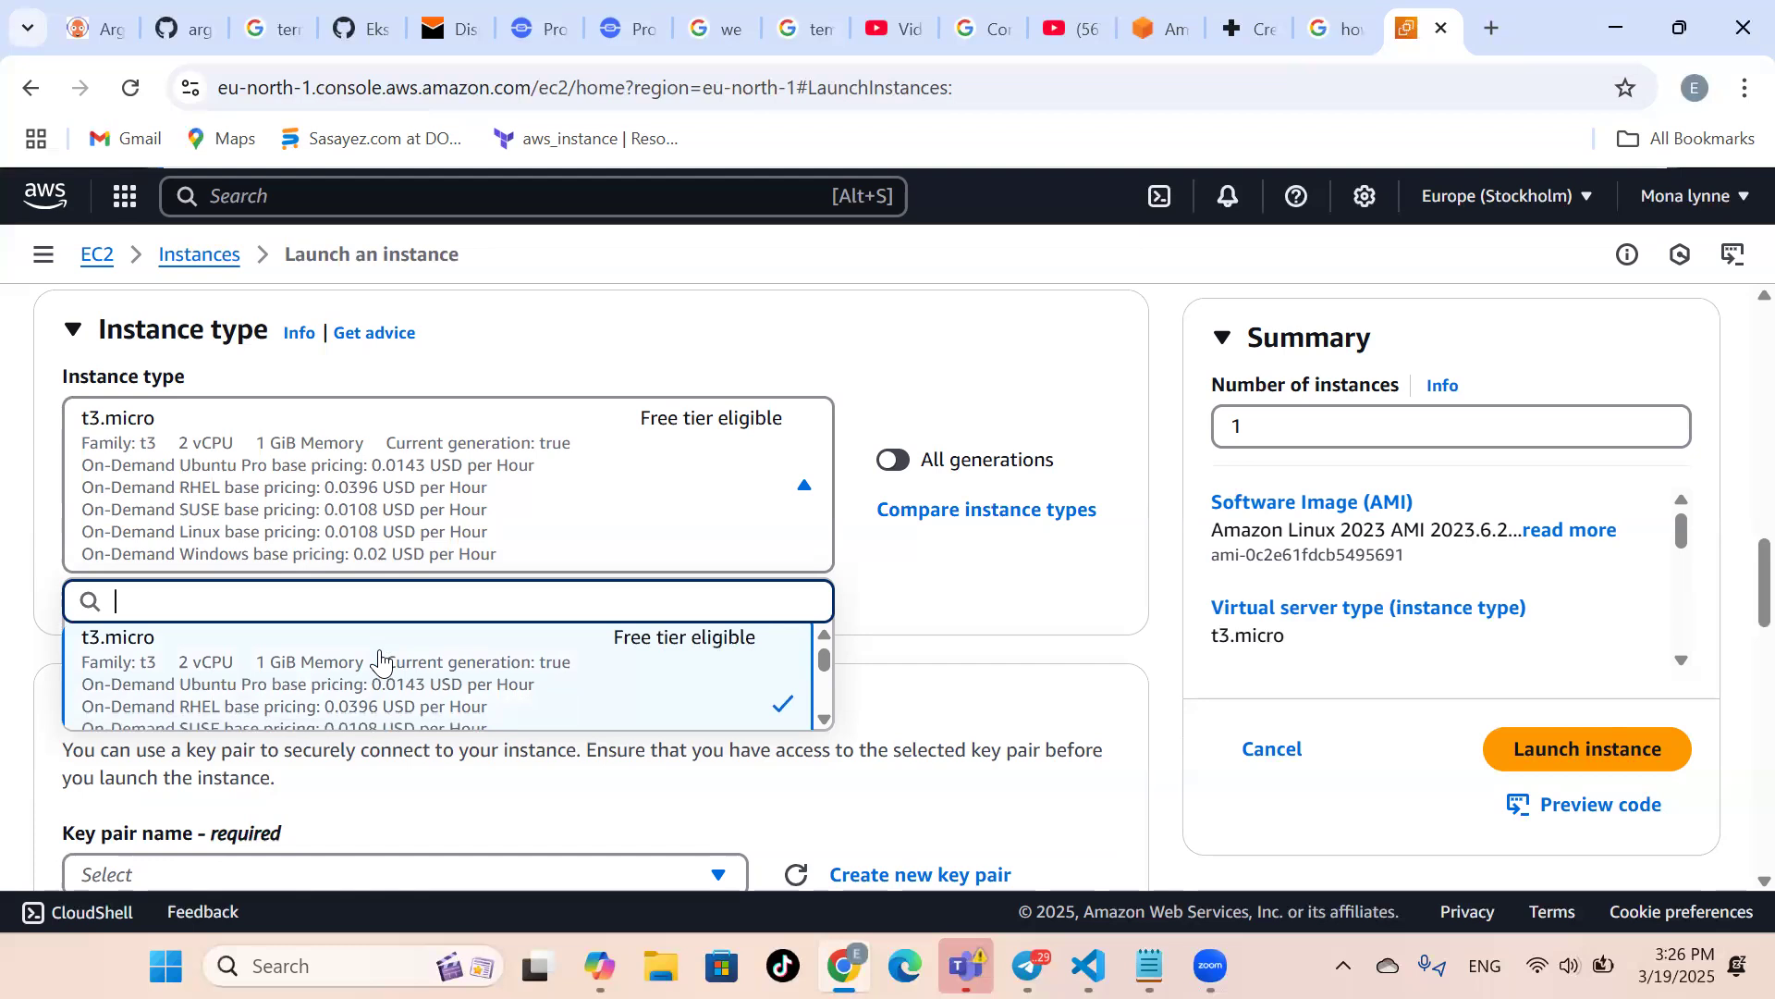
scroll(379, 659, "down", 1)
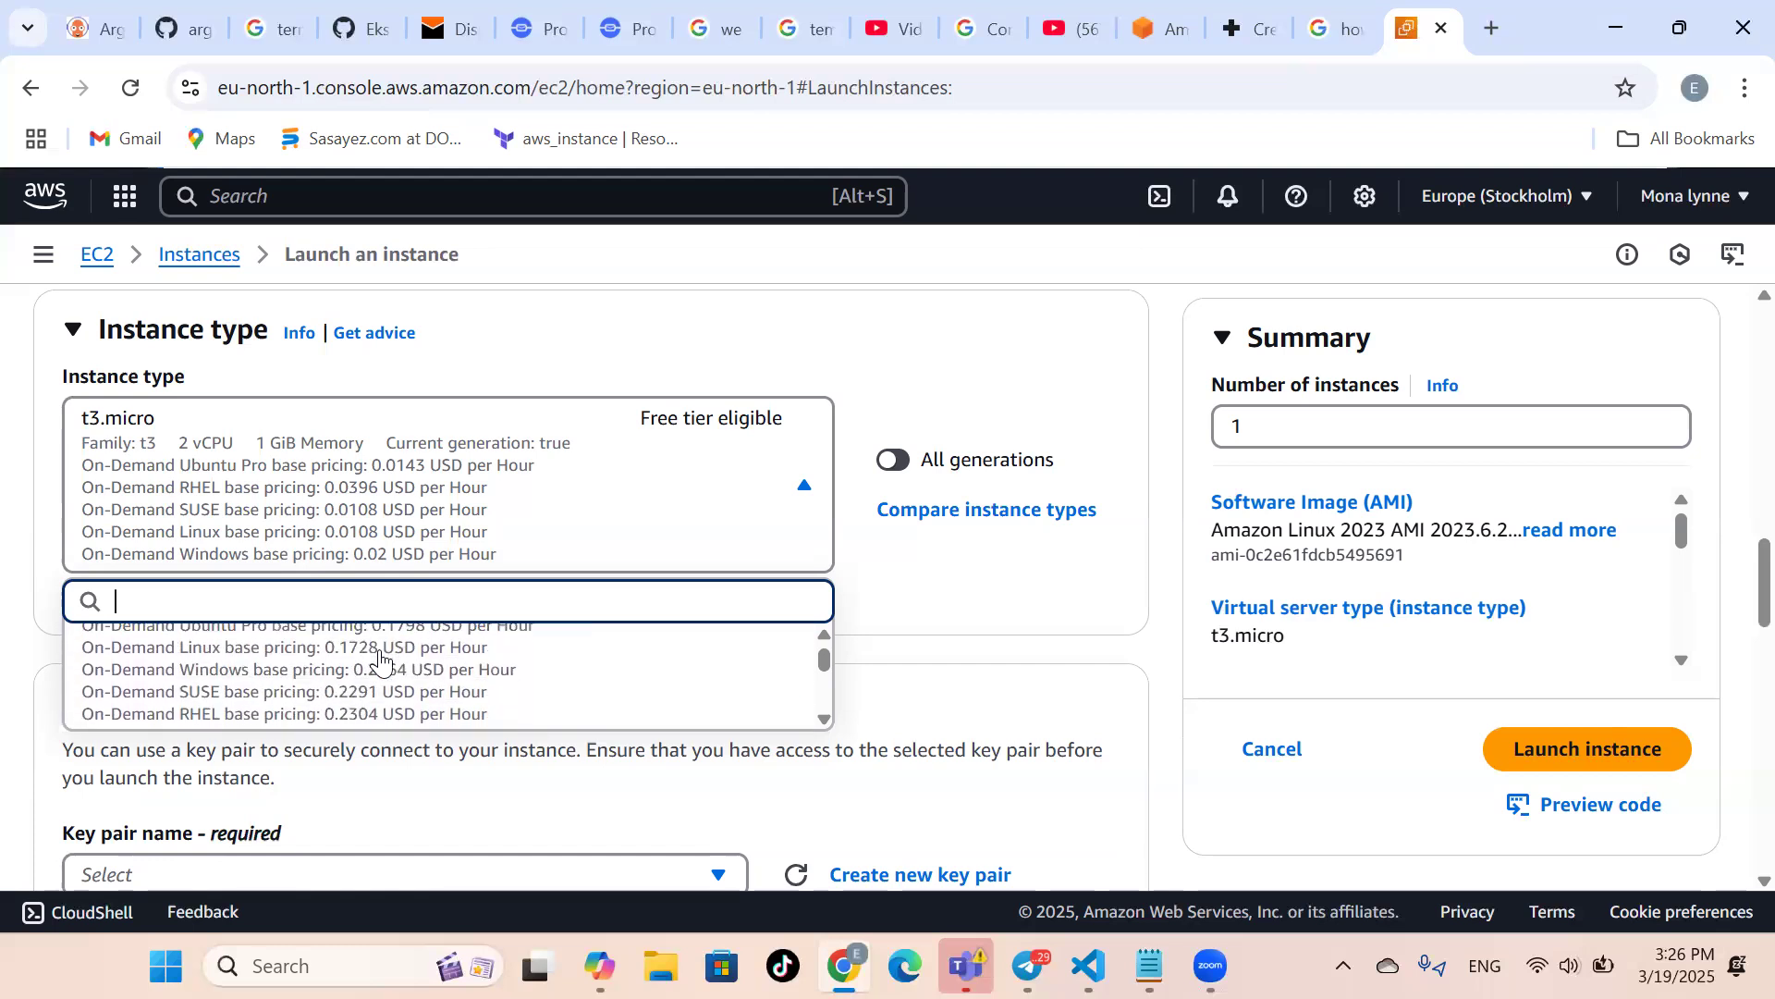
scroll(379, 659, "up", 1)
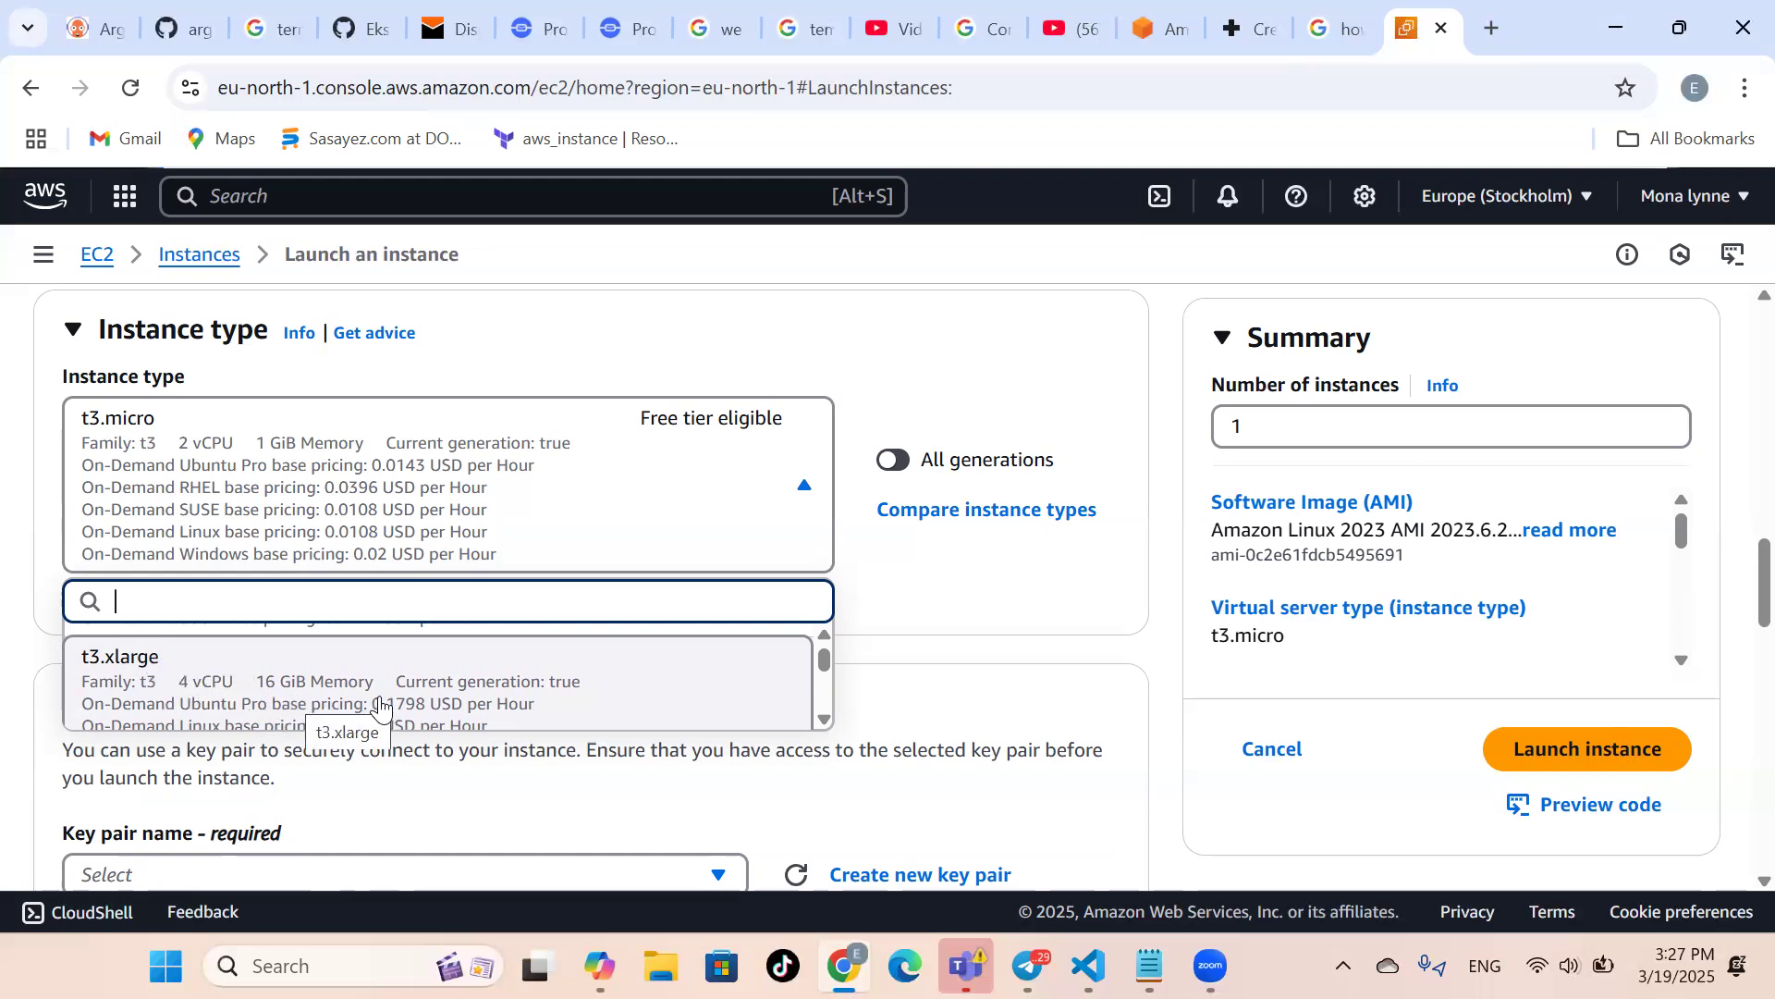
scroll(411, 700, "down", 3)
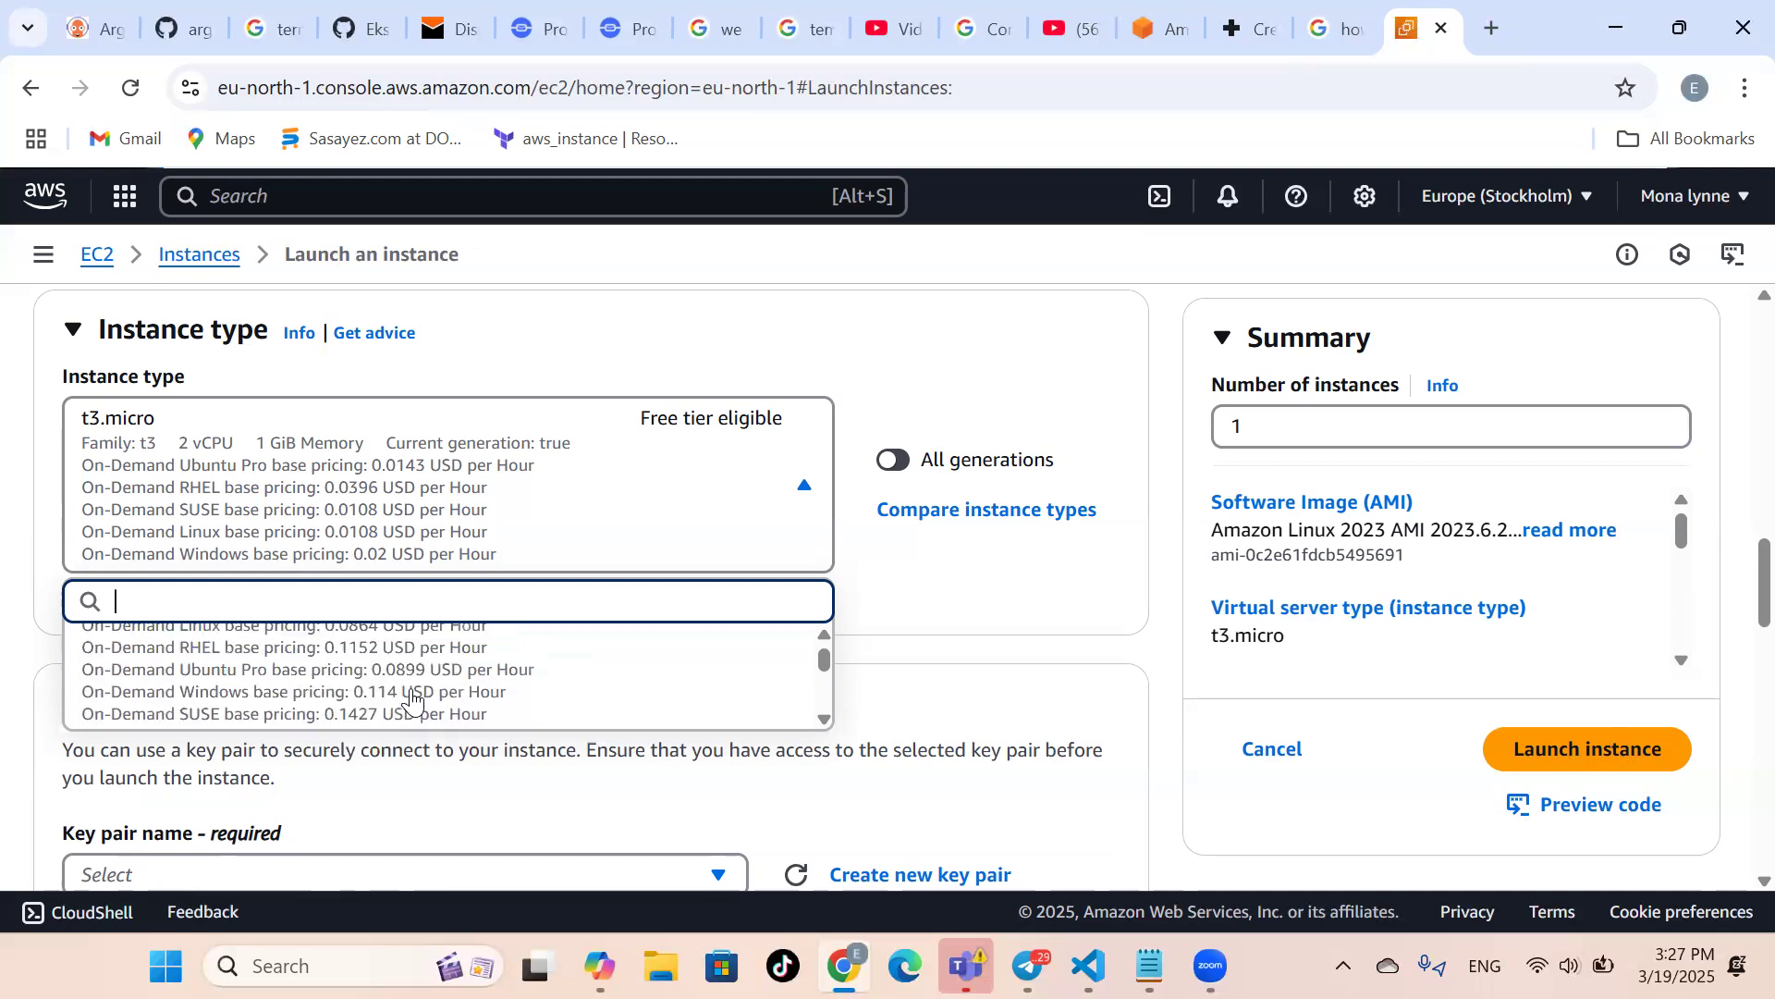
scroll(407, 700, "up", 1)
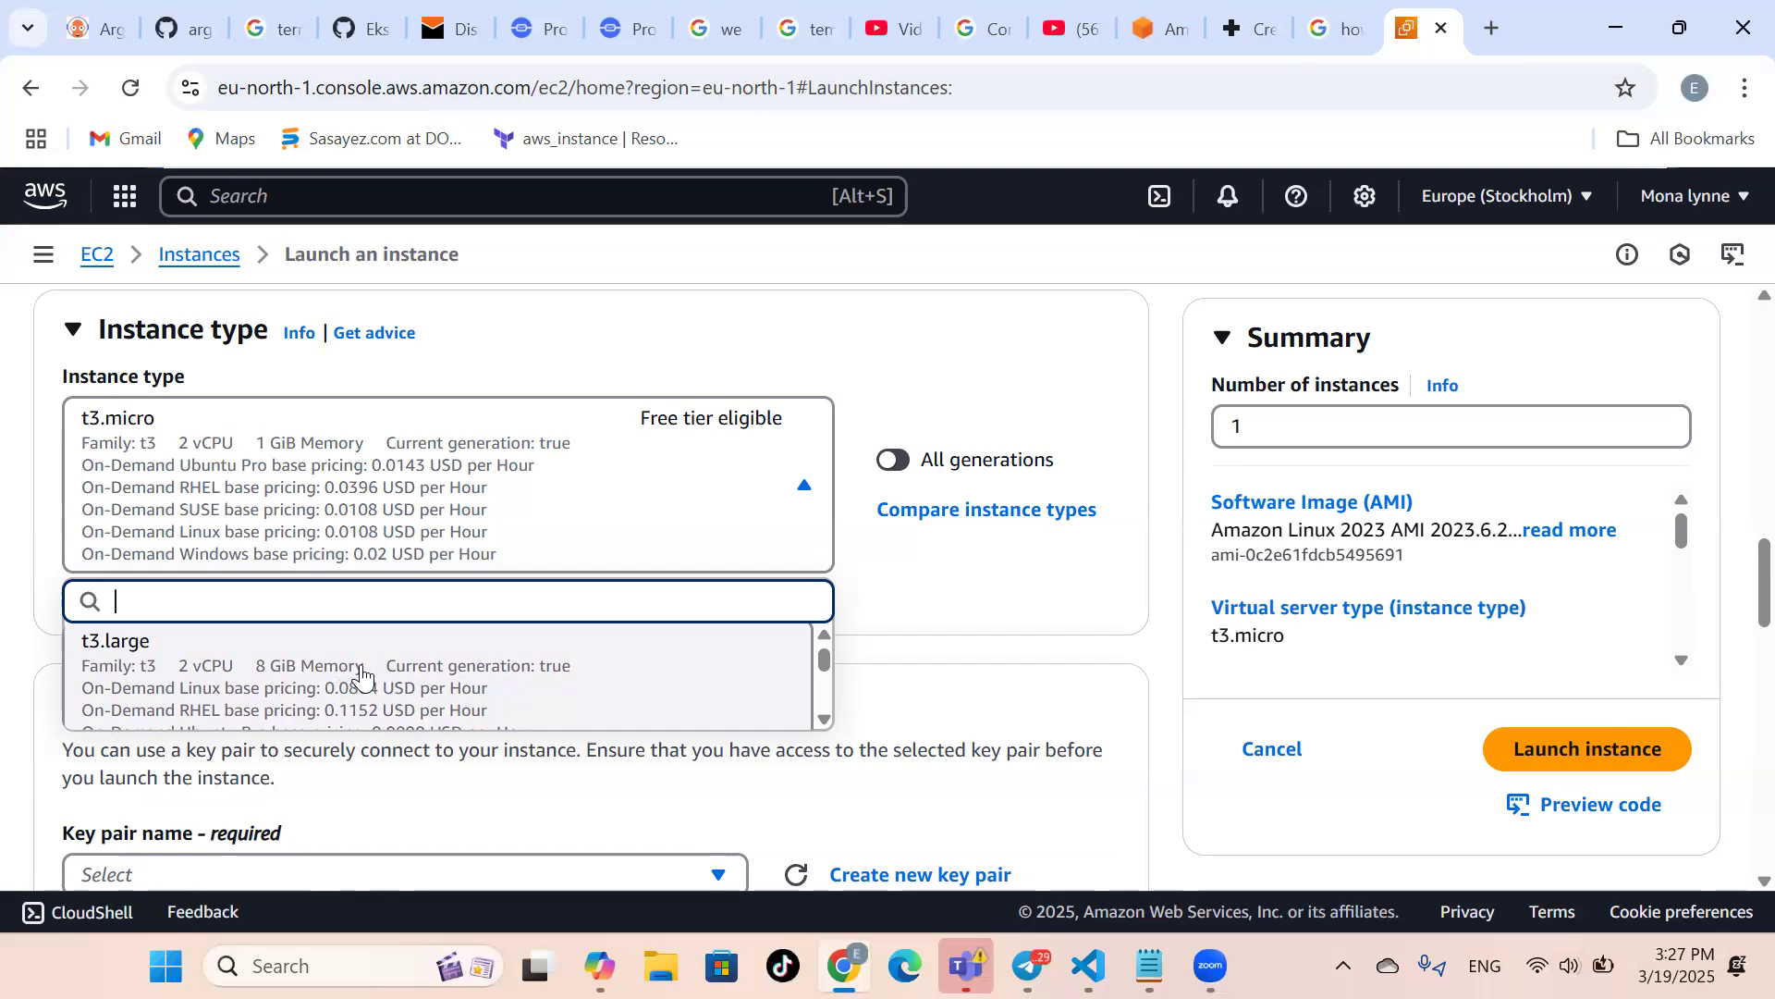
scroll(371, 681, "down", 5)
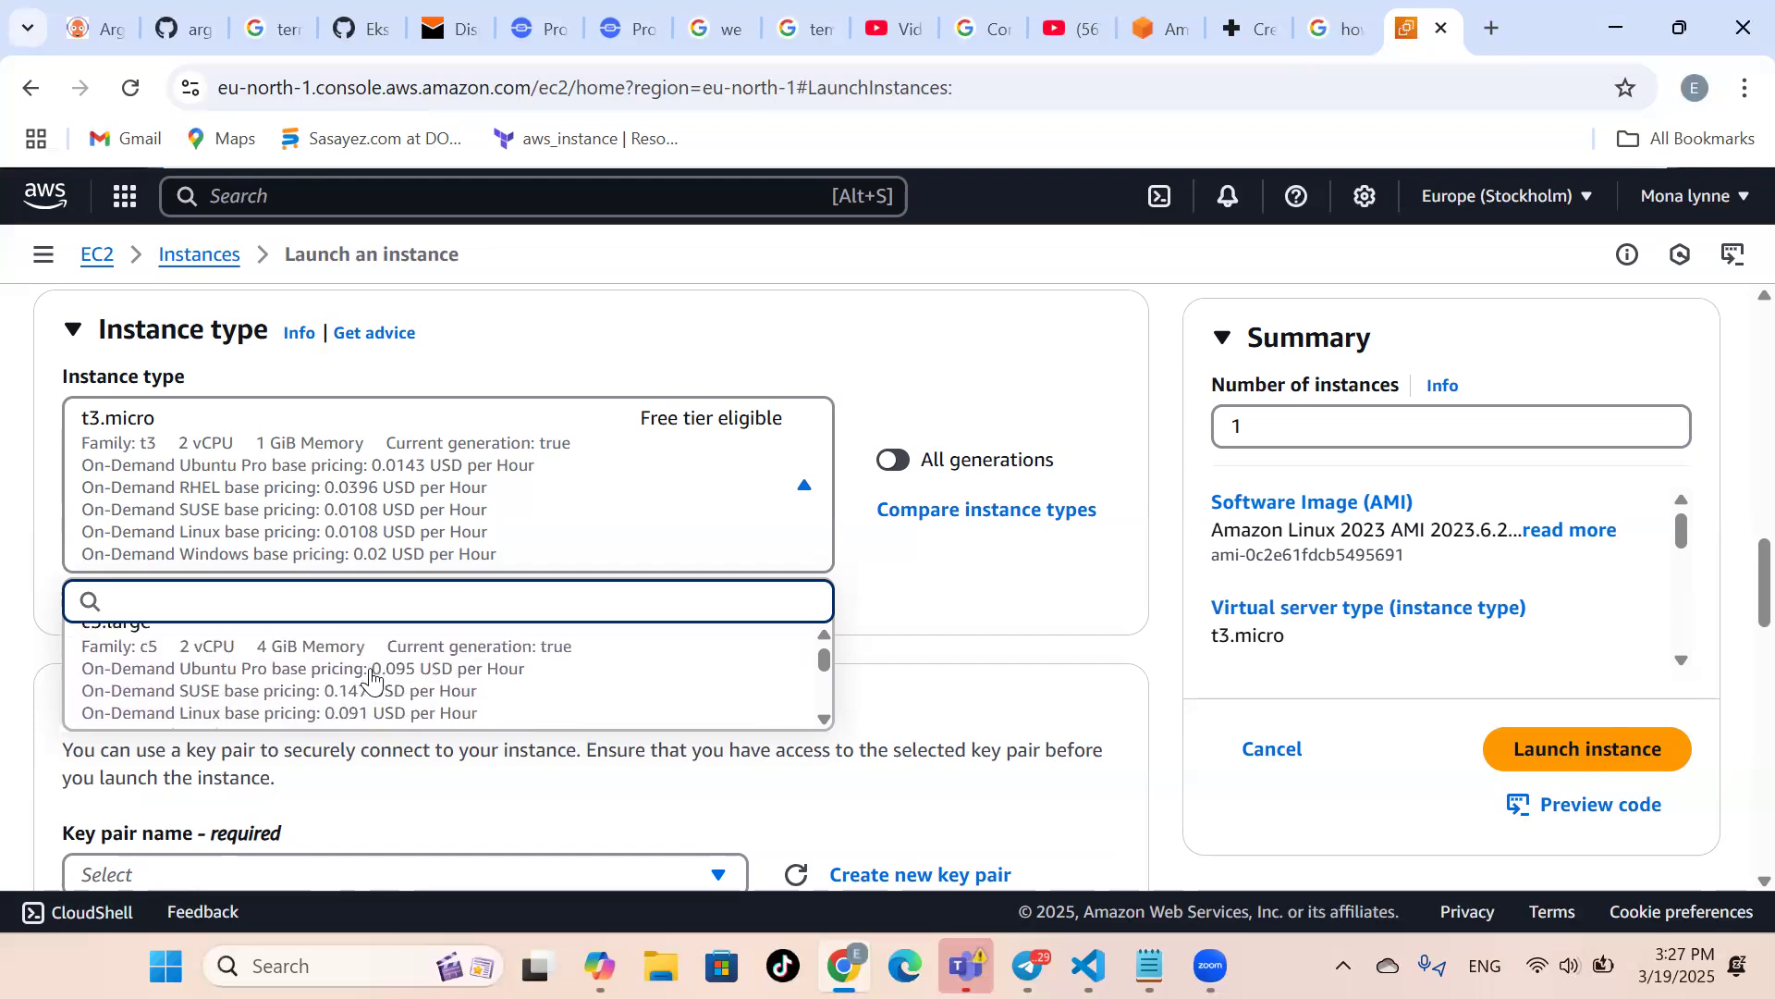
scroll(371, 682, "up", 1)
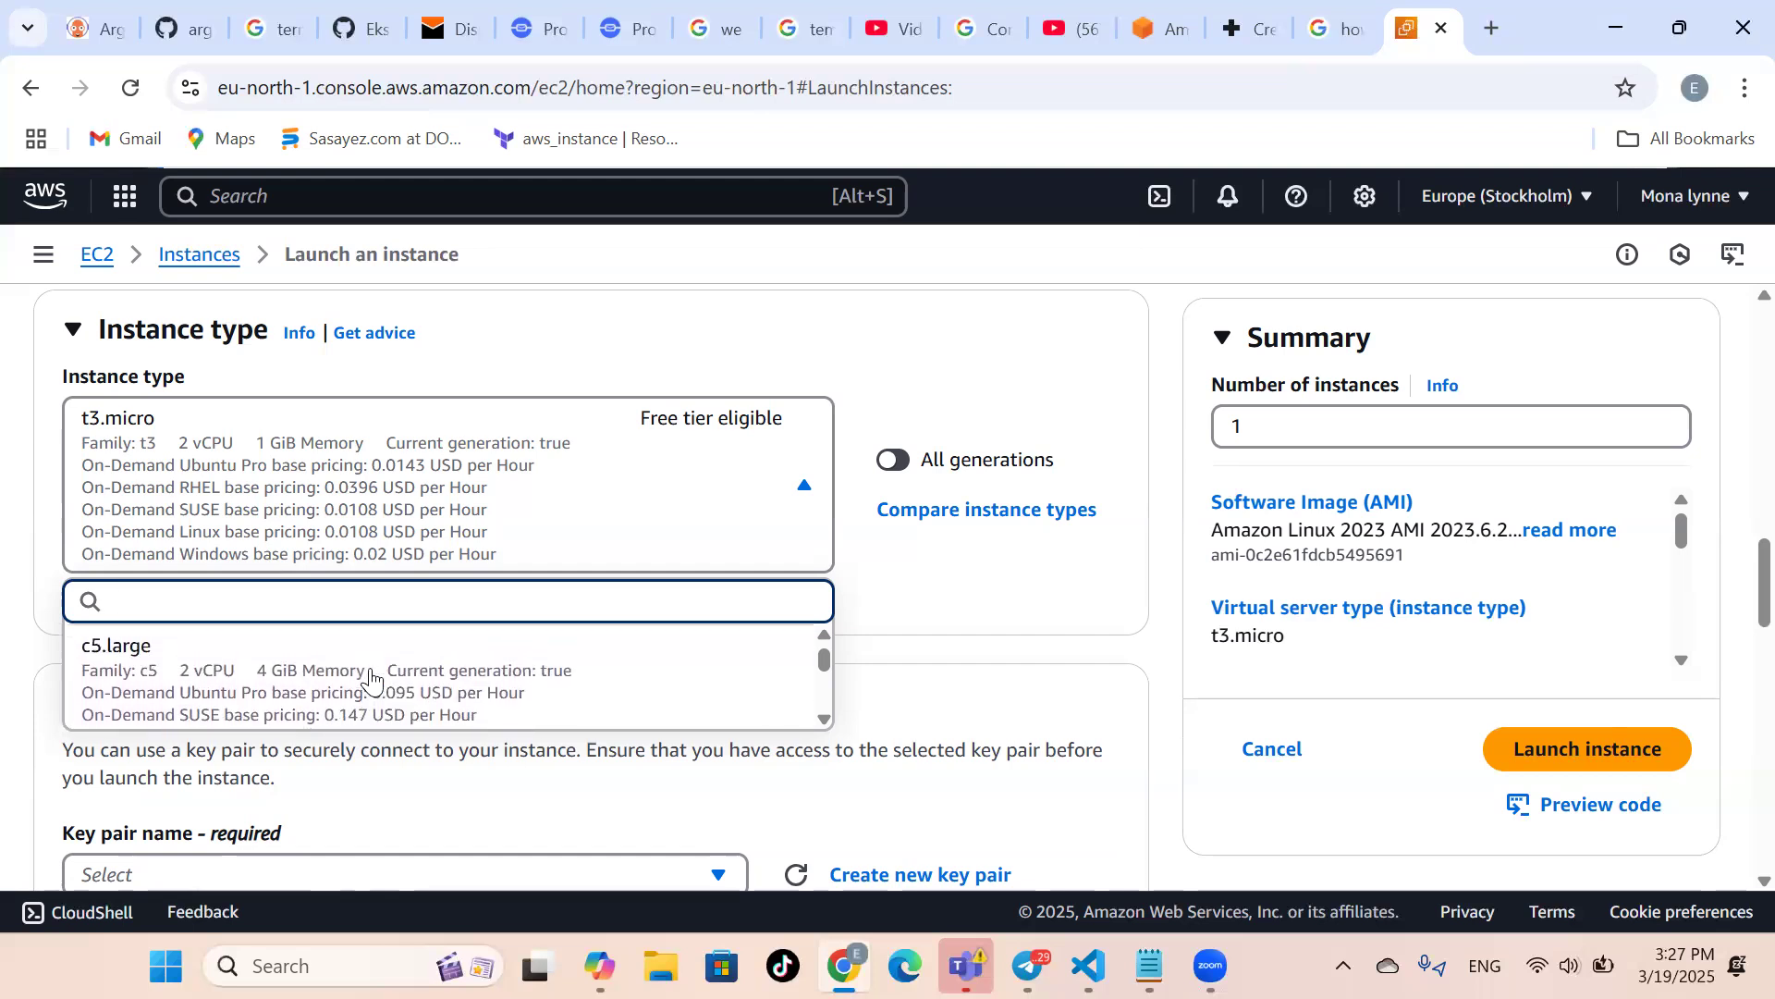
scroll(371, 682, "down", 3)
scroll(371, 681, "up", 2)
left_click(364, 515)
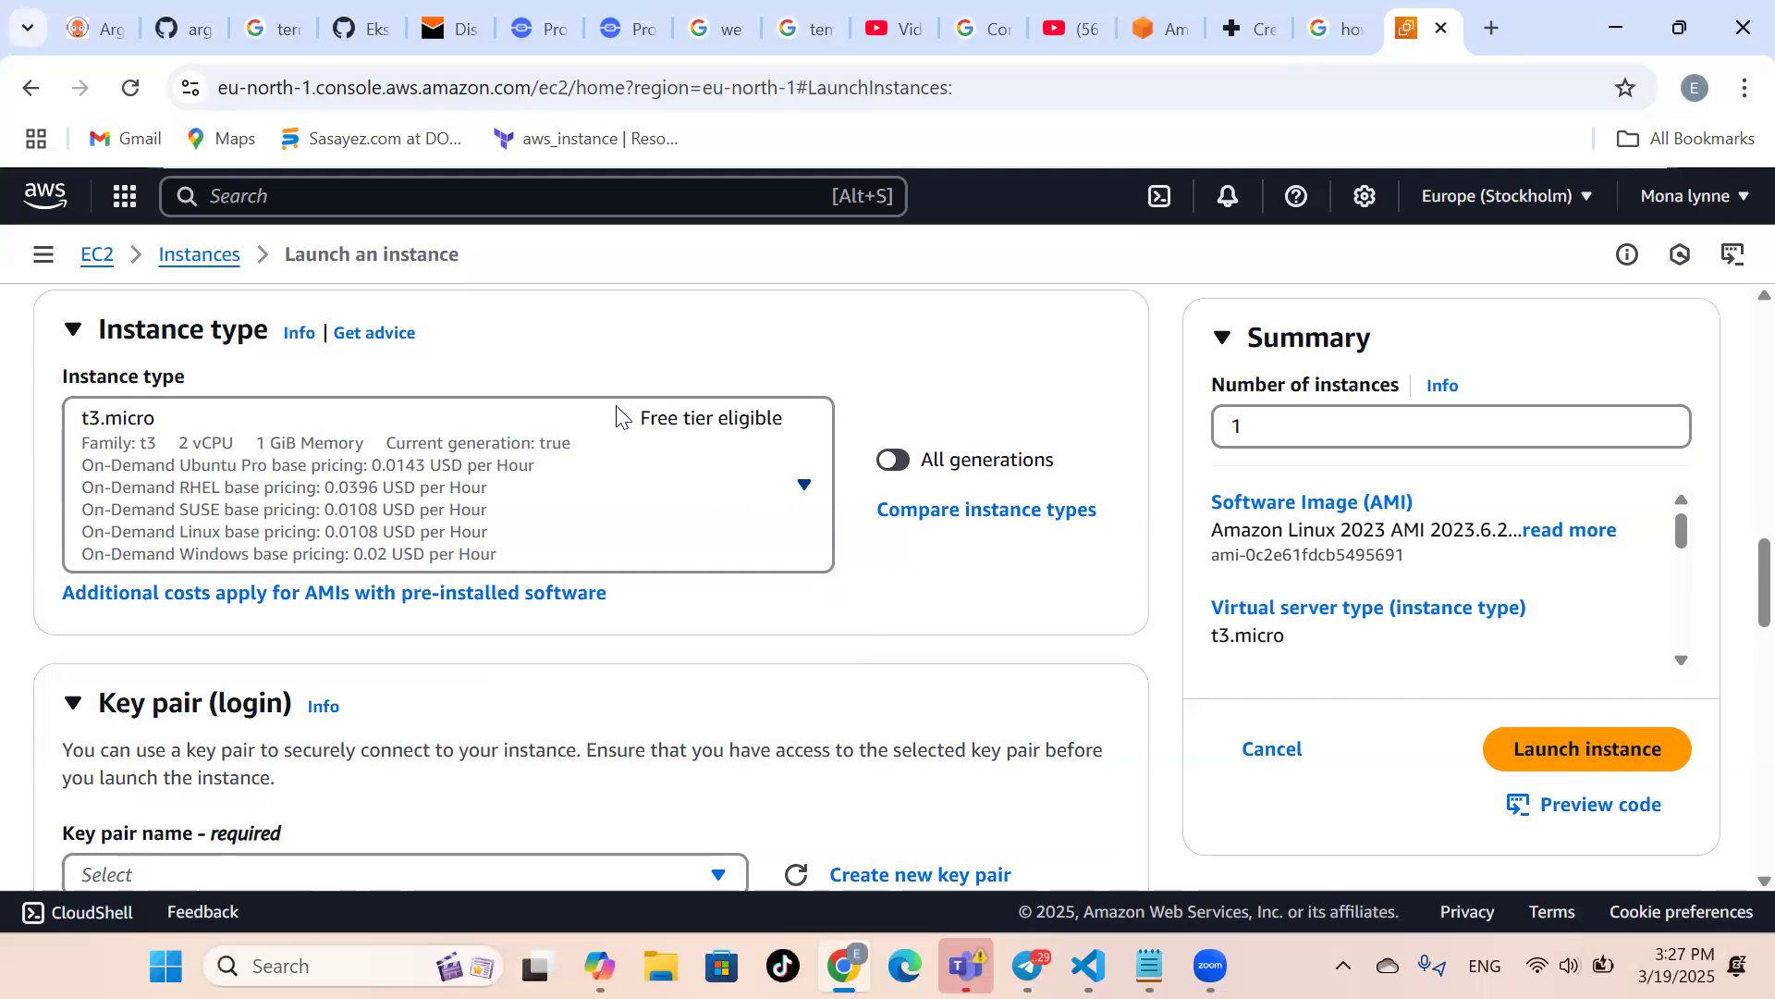
left_click(733, 421)
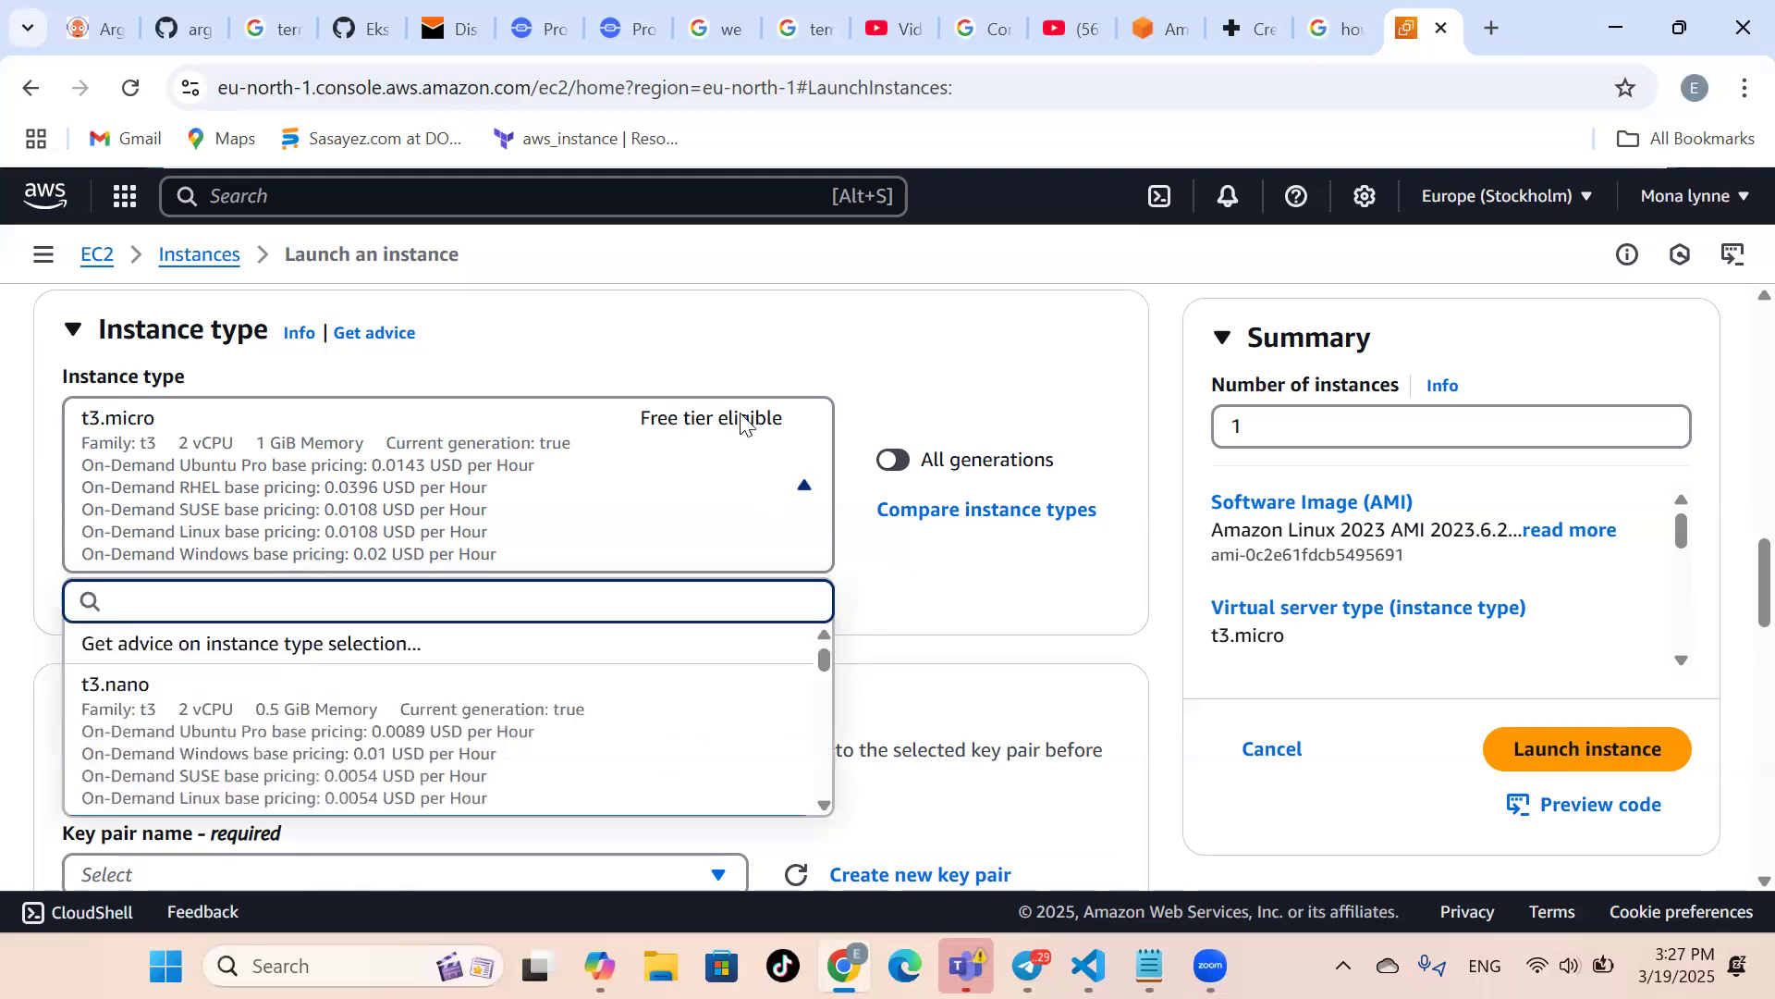
left_click(901, 606)
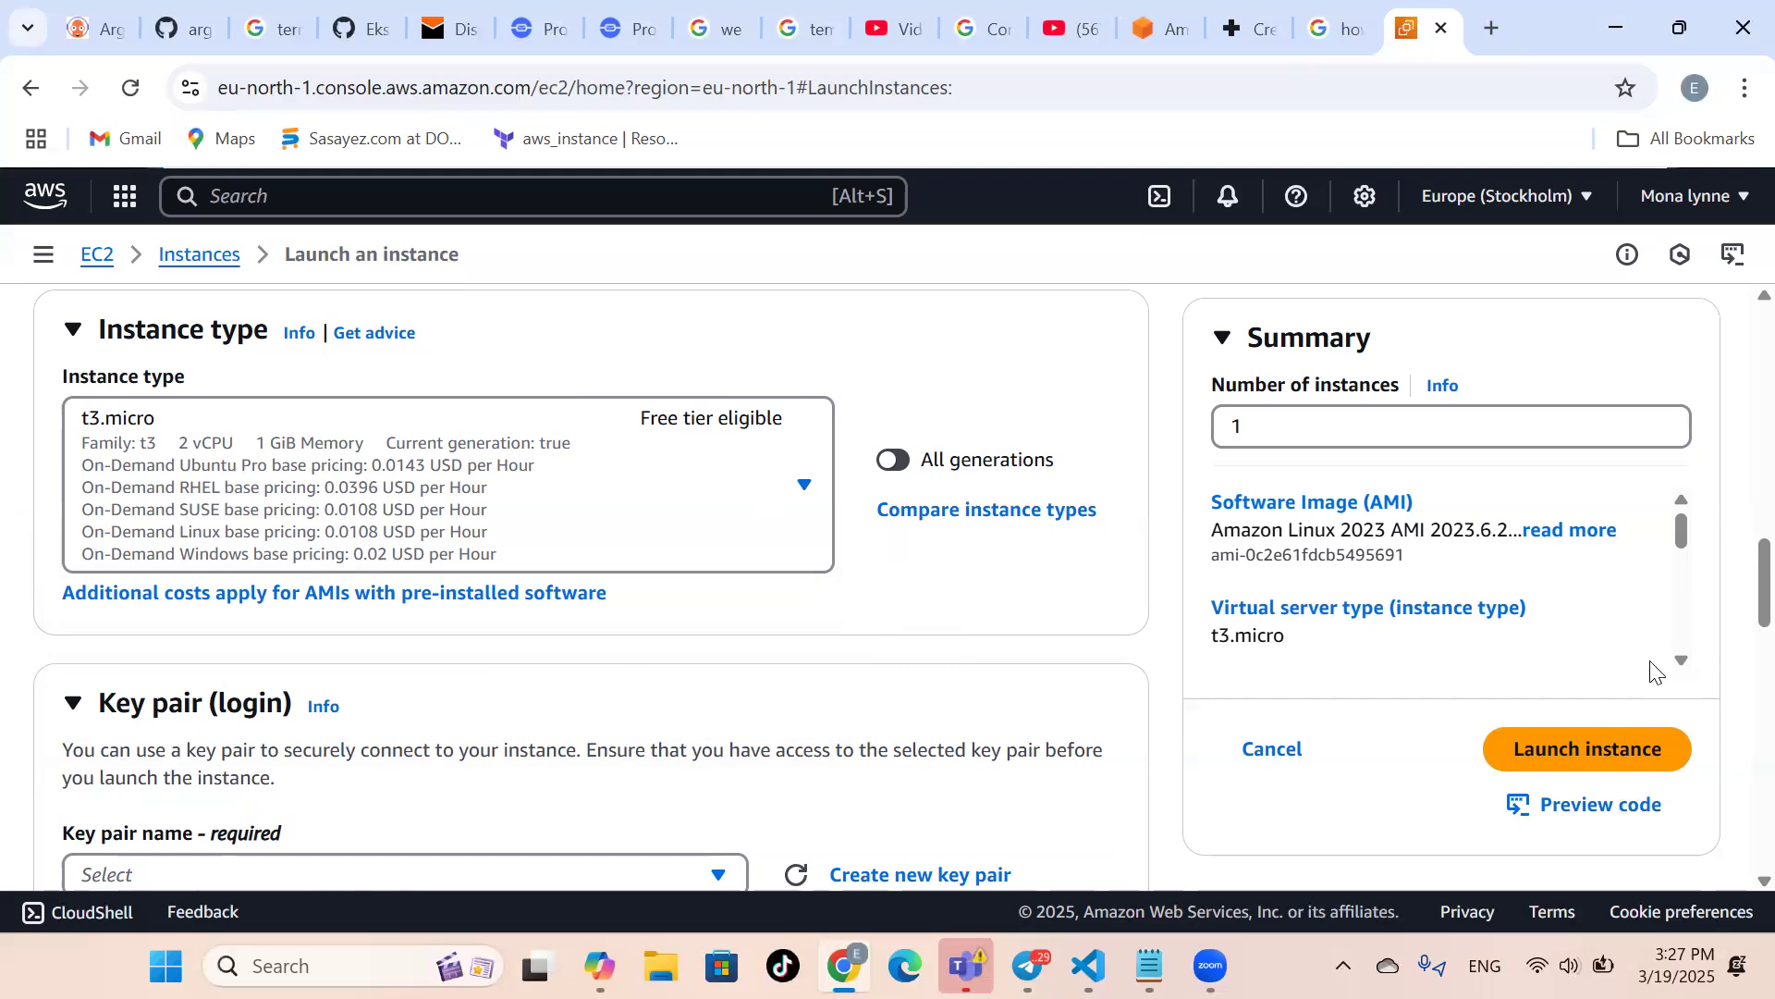
Switch to Visual Studio Code to view the EKS-2024 project, and return to the key pair section of the instance launch form.
scroll(728, 675, "down", 3)
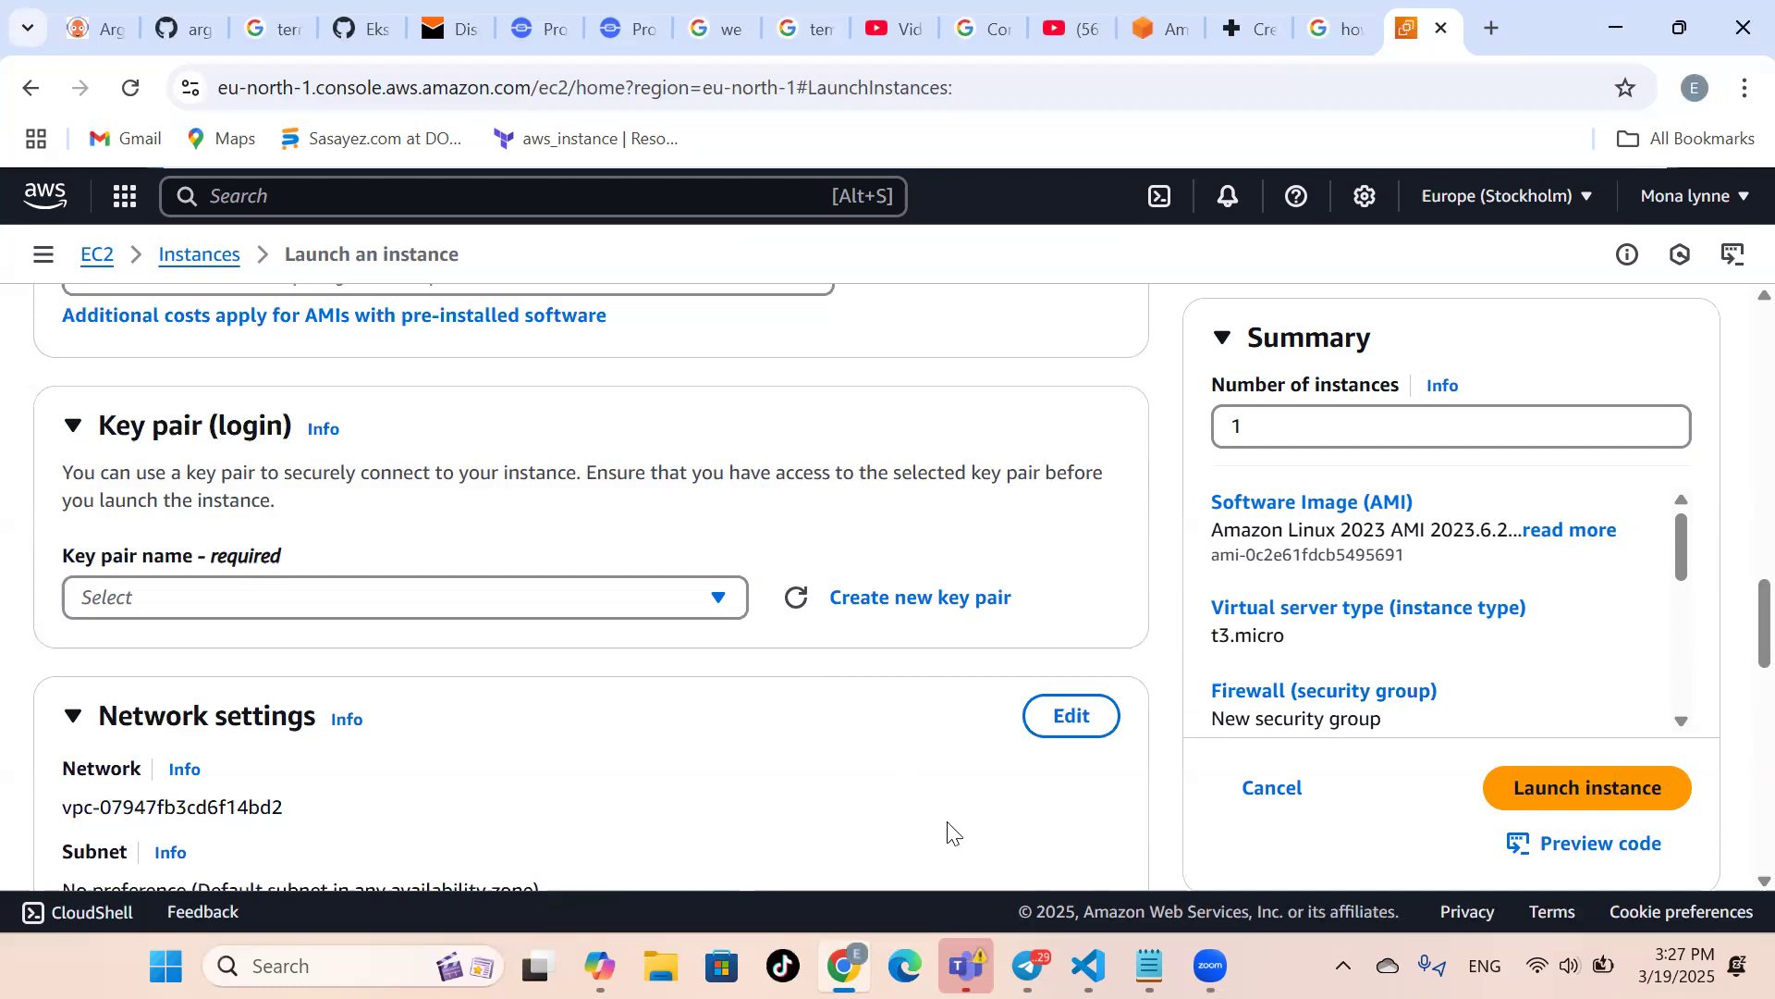
mouse_move(1089, 967)
left_click(1191, 849)
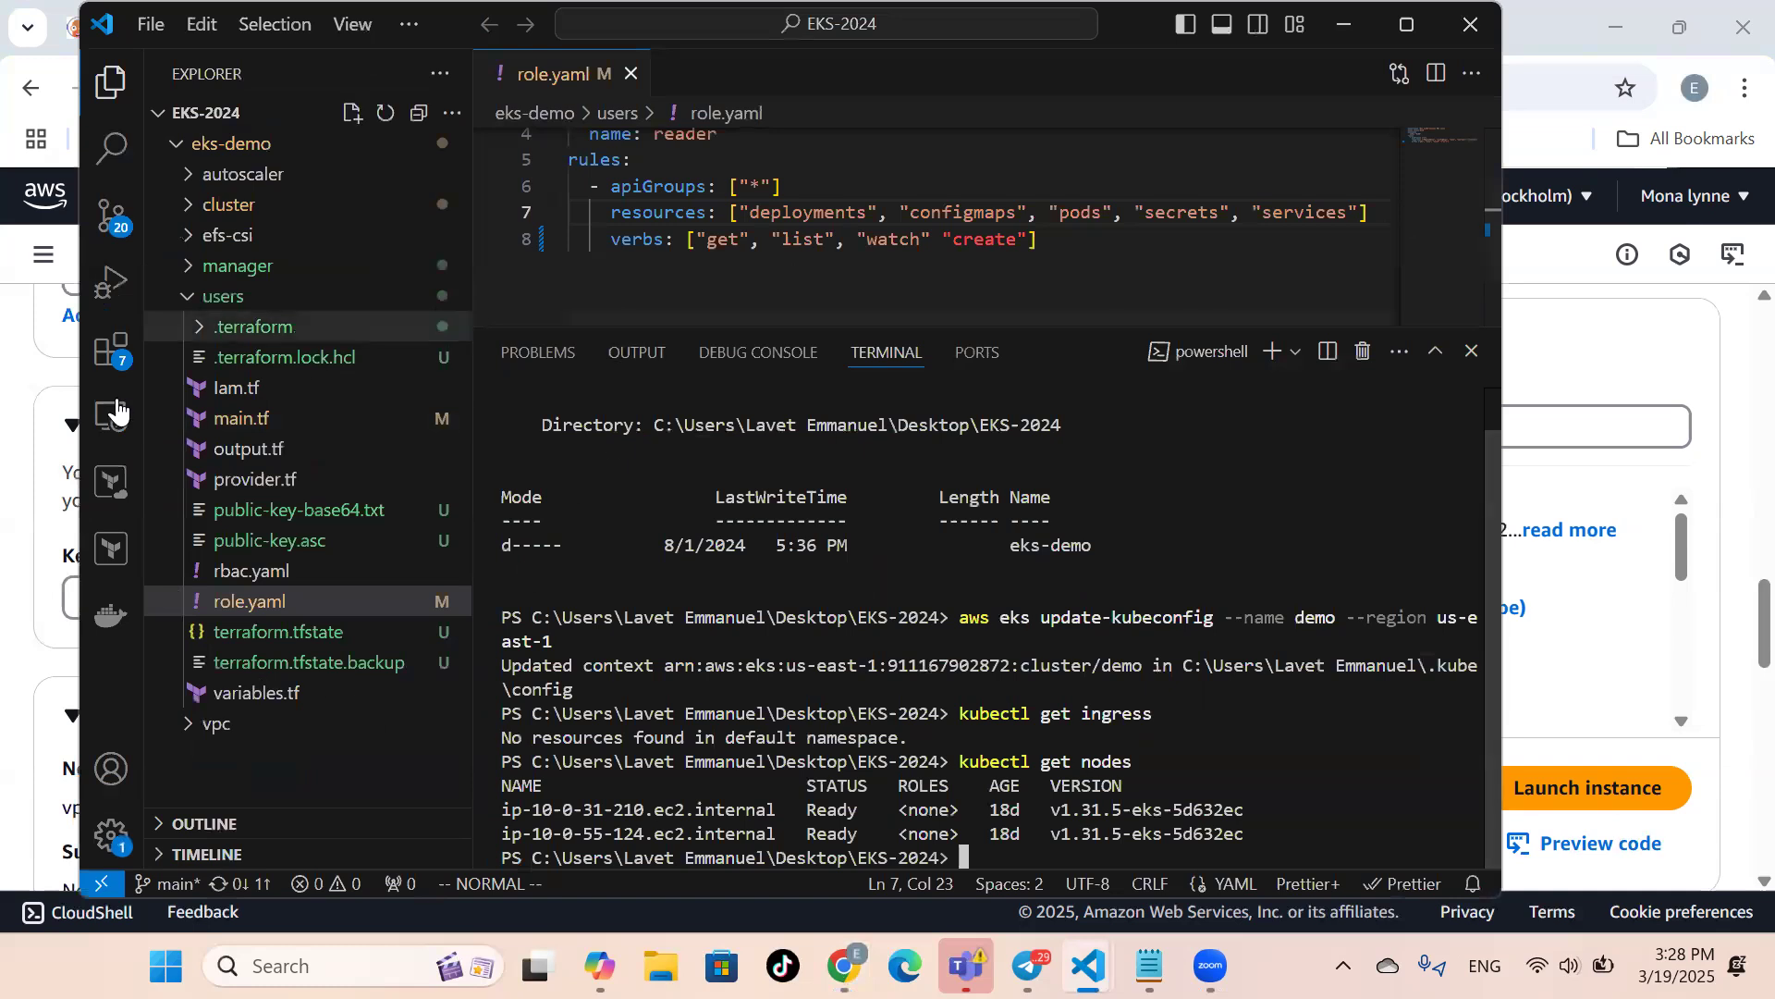
left_click(1343, 25)
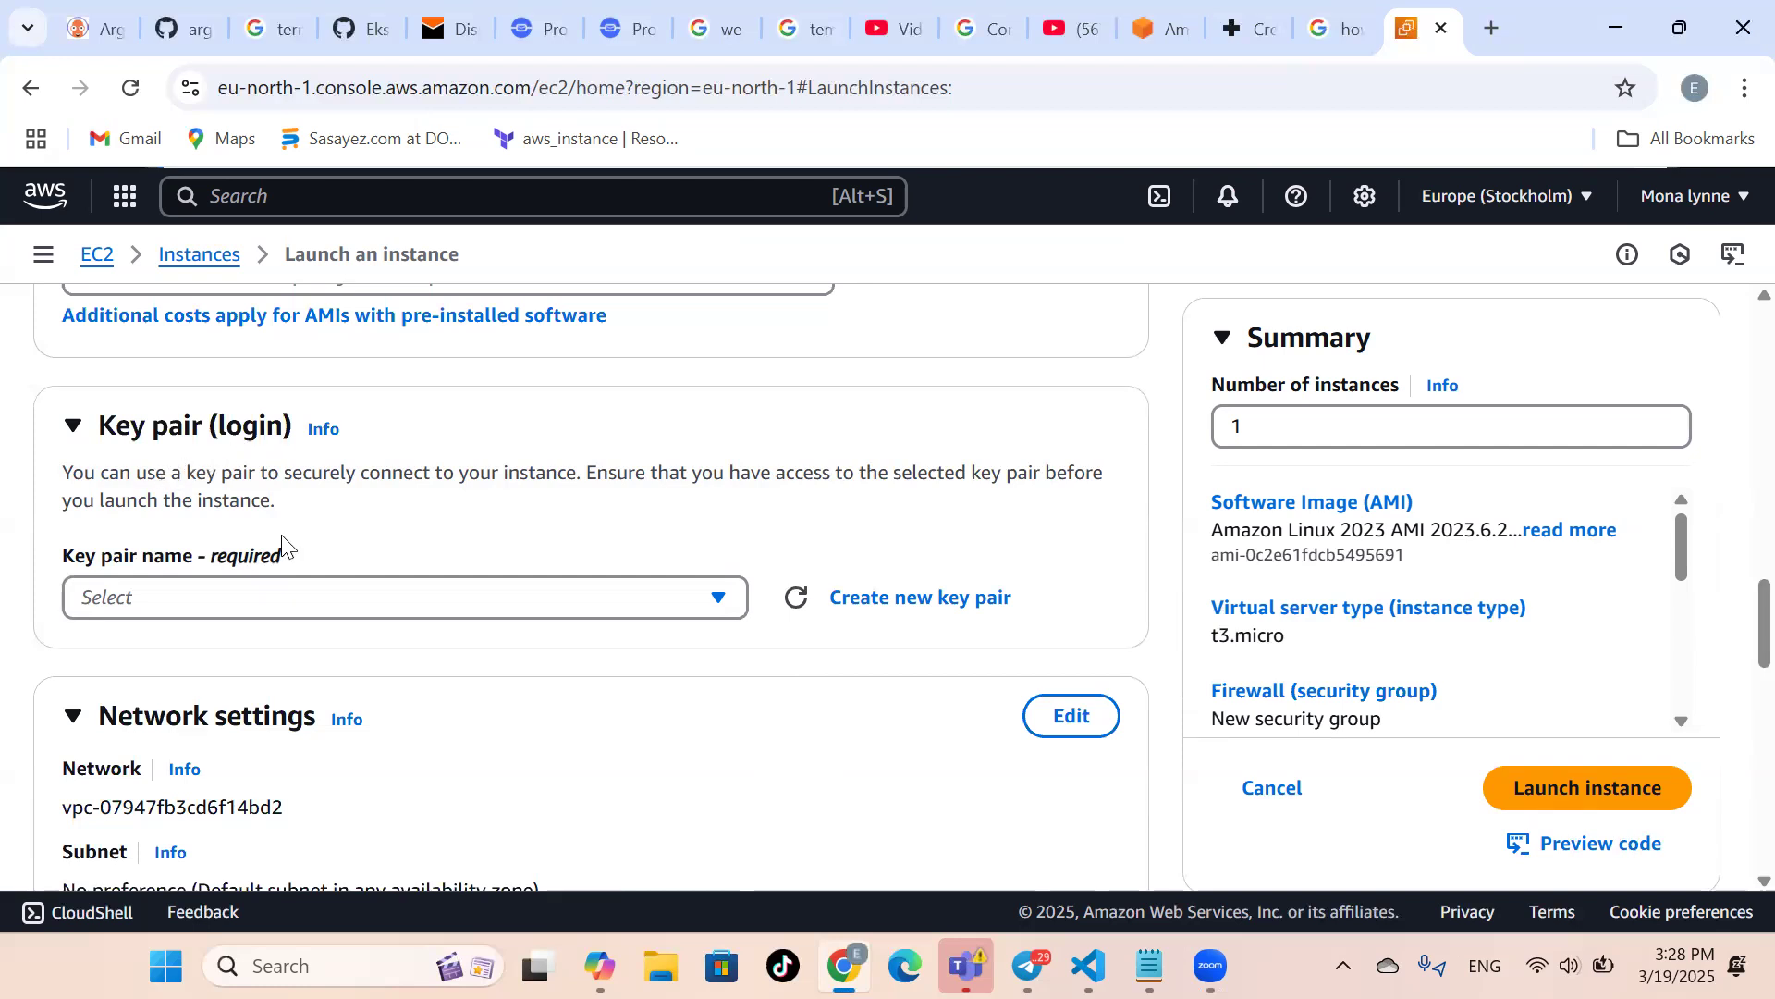
Create an RSA key pair named Myfirstinstance with the private key file in .pem format.
left_click(942, 599)
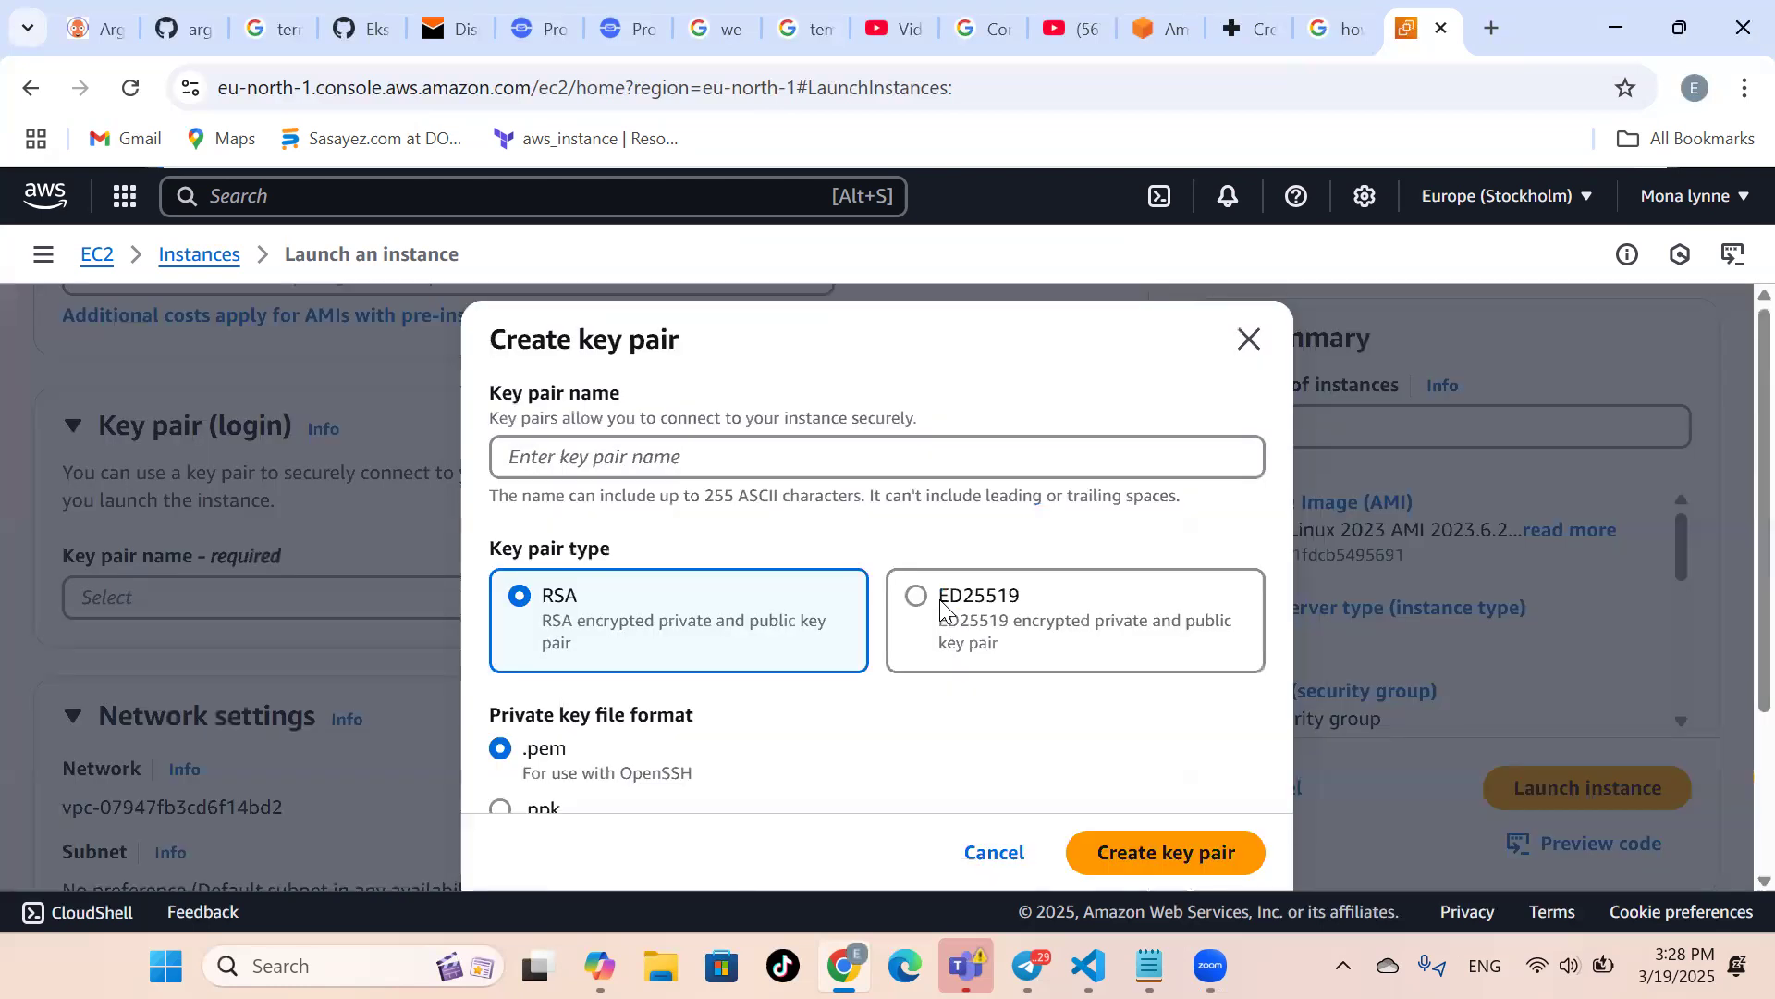
scroll(777, 719, "down", 2)
scroll(781, 726, "up", 1)
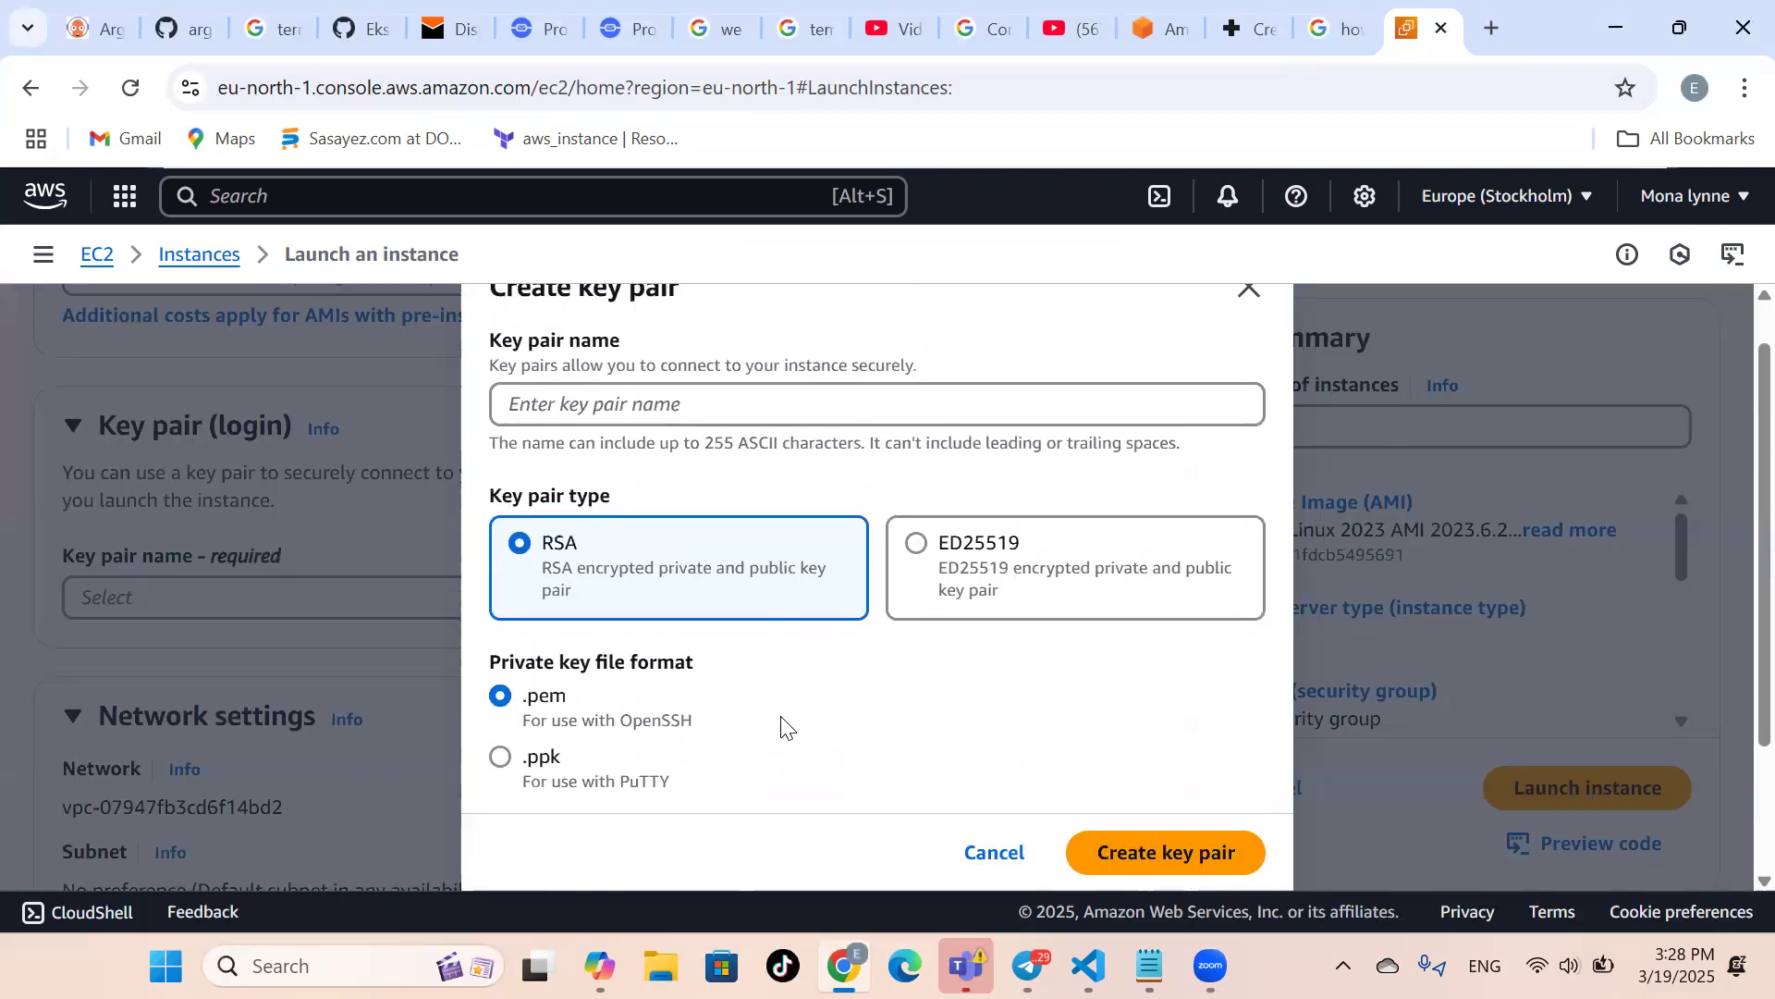
scroll(781, 726, "up", 1)
left_click(754, 398)
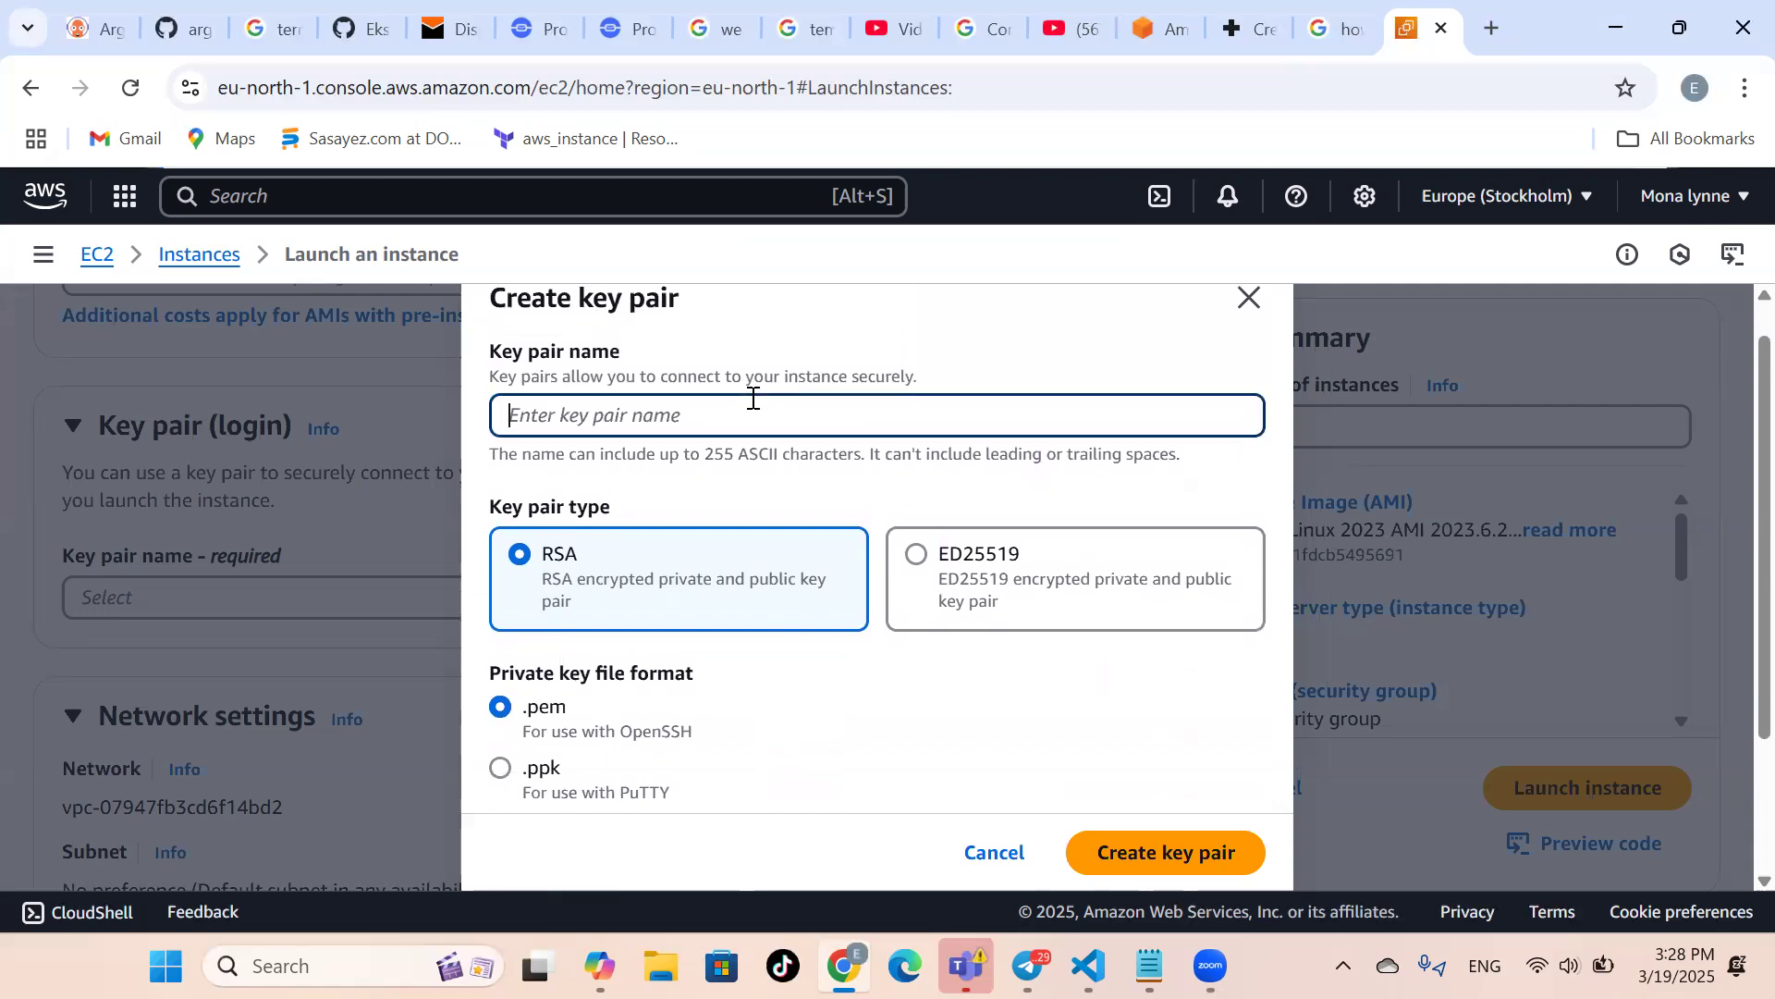
type("My")
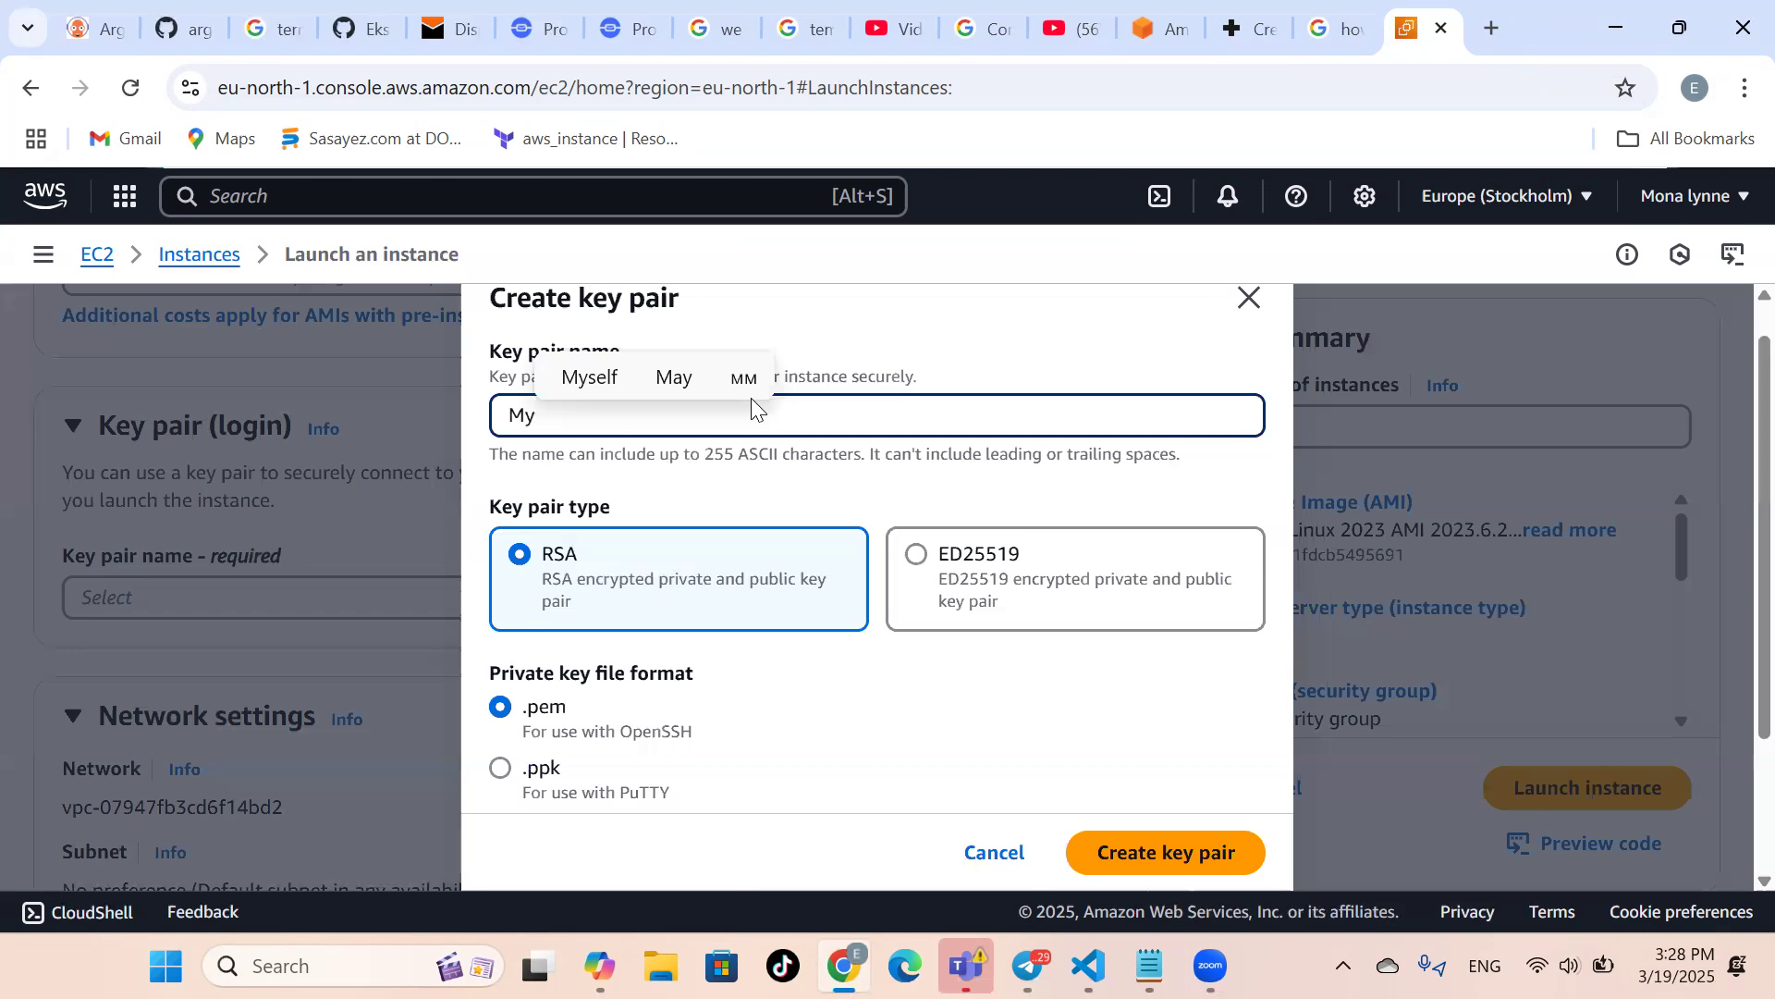
type("first")
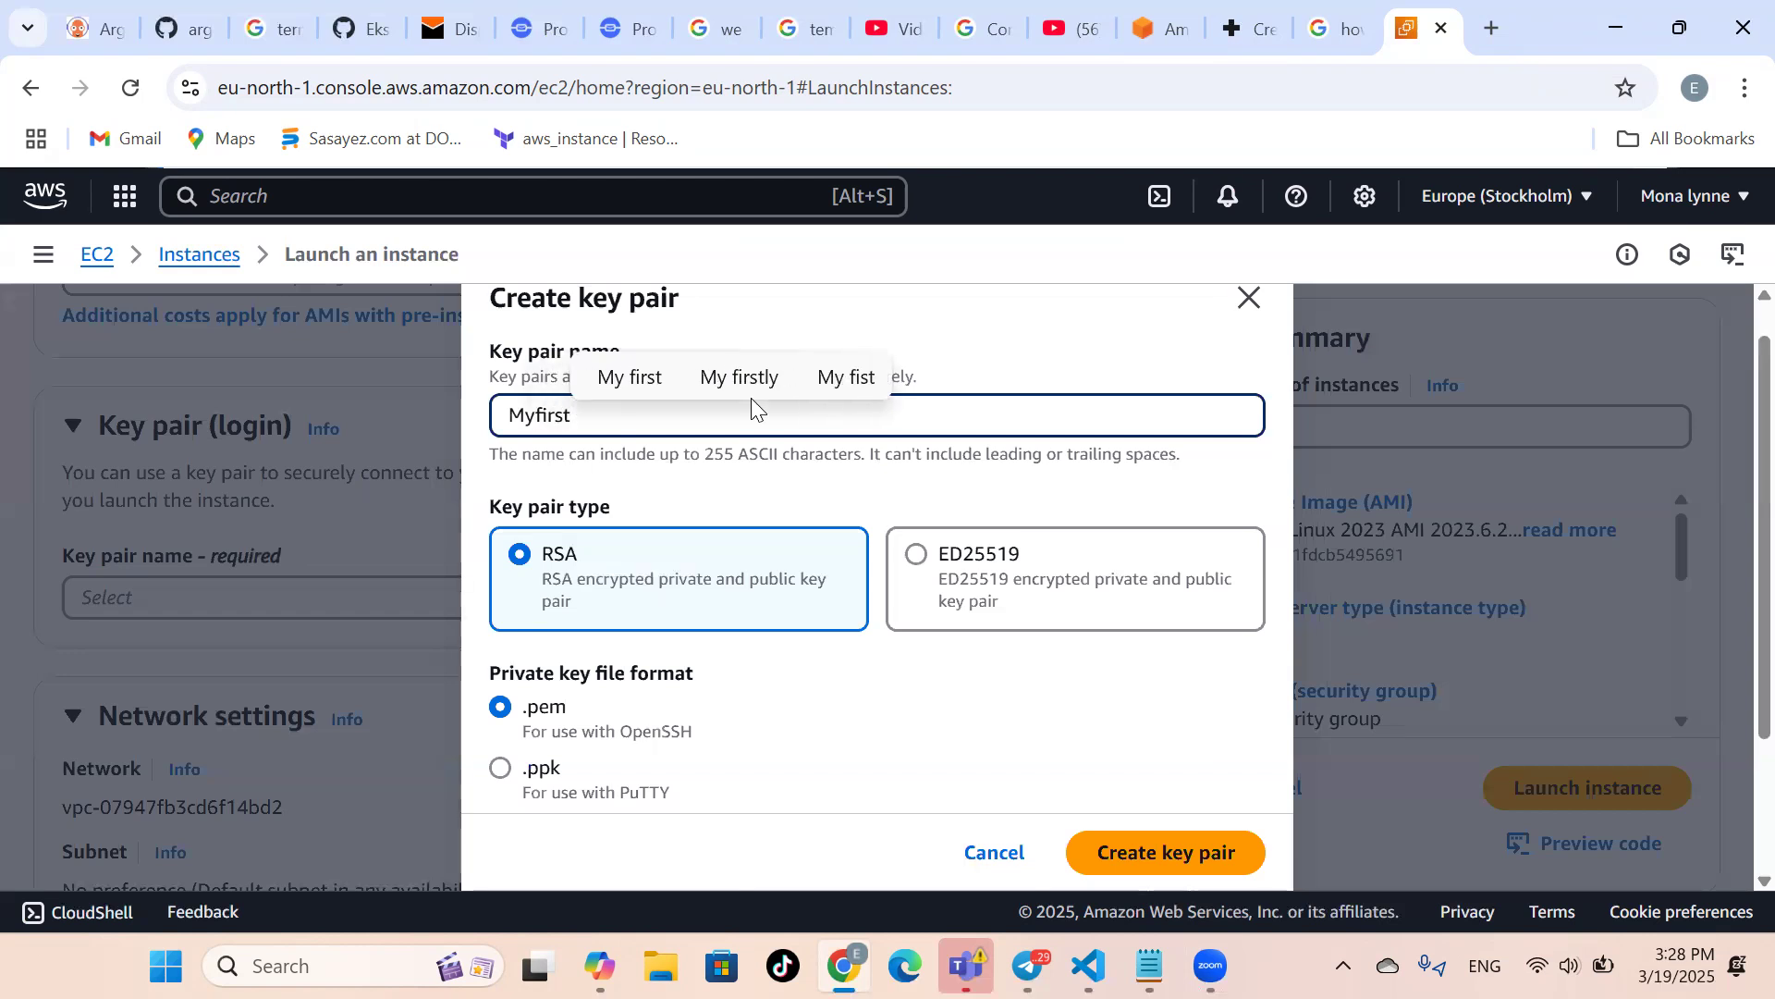
type("instanc")
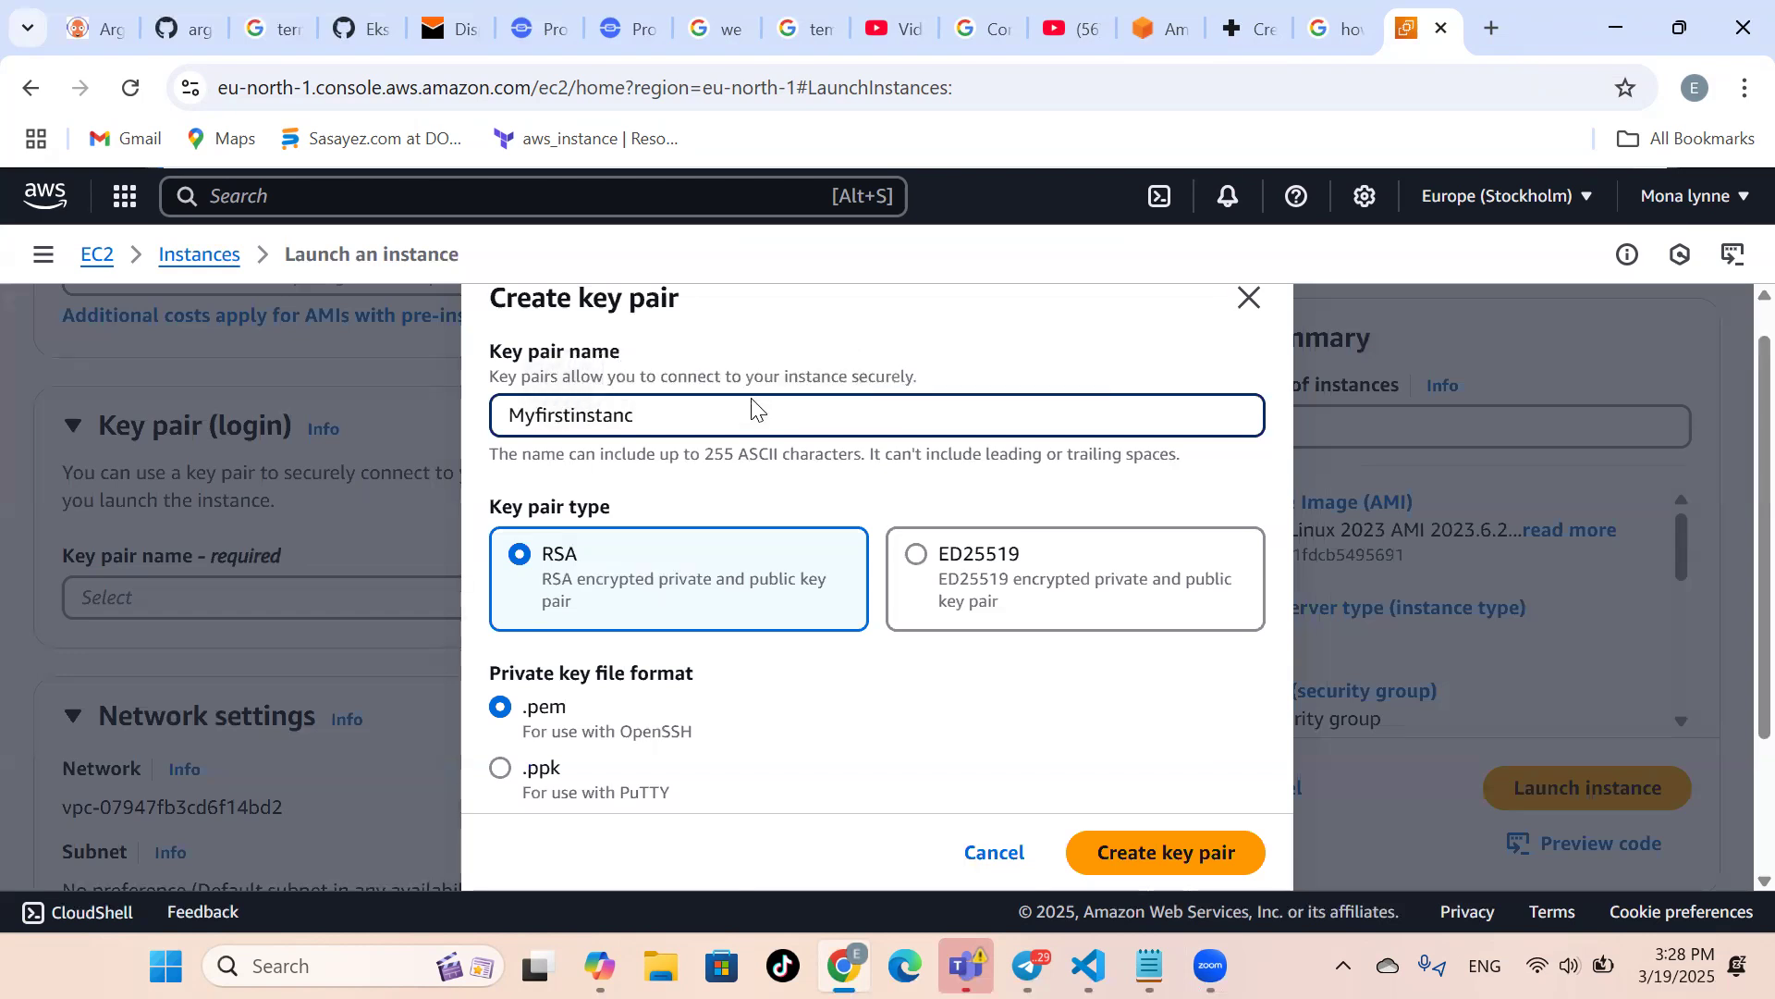
type("e")
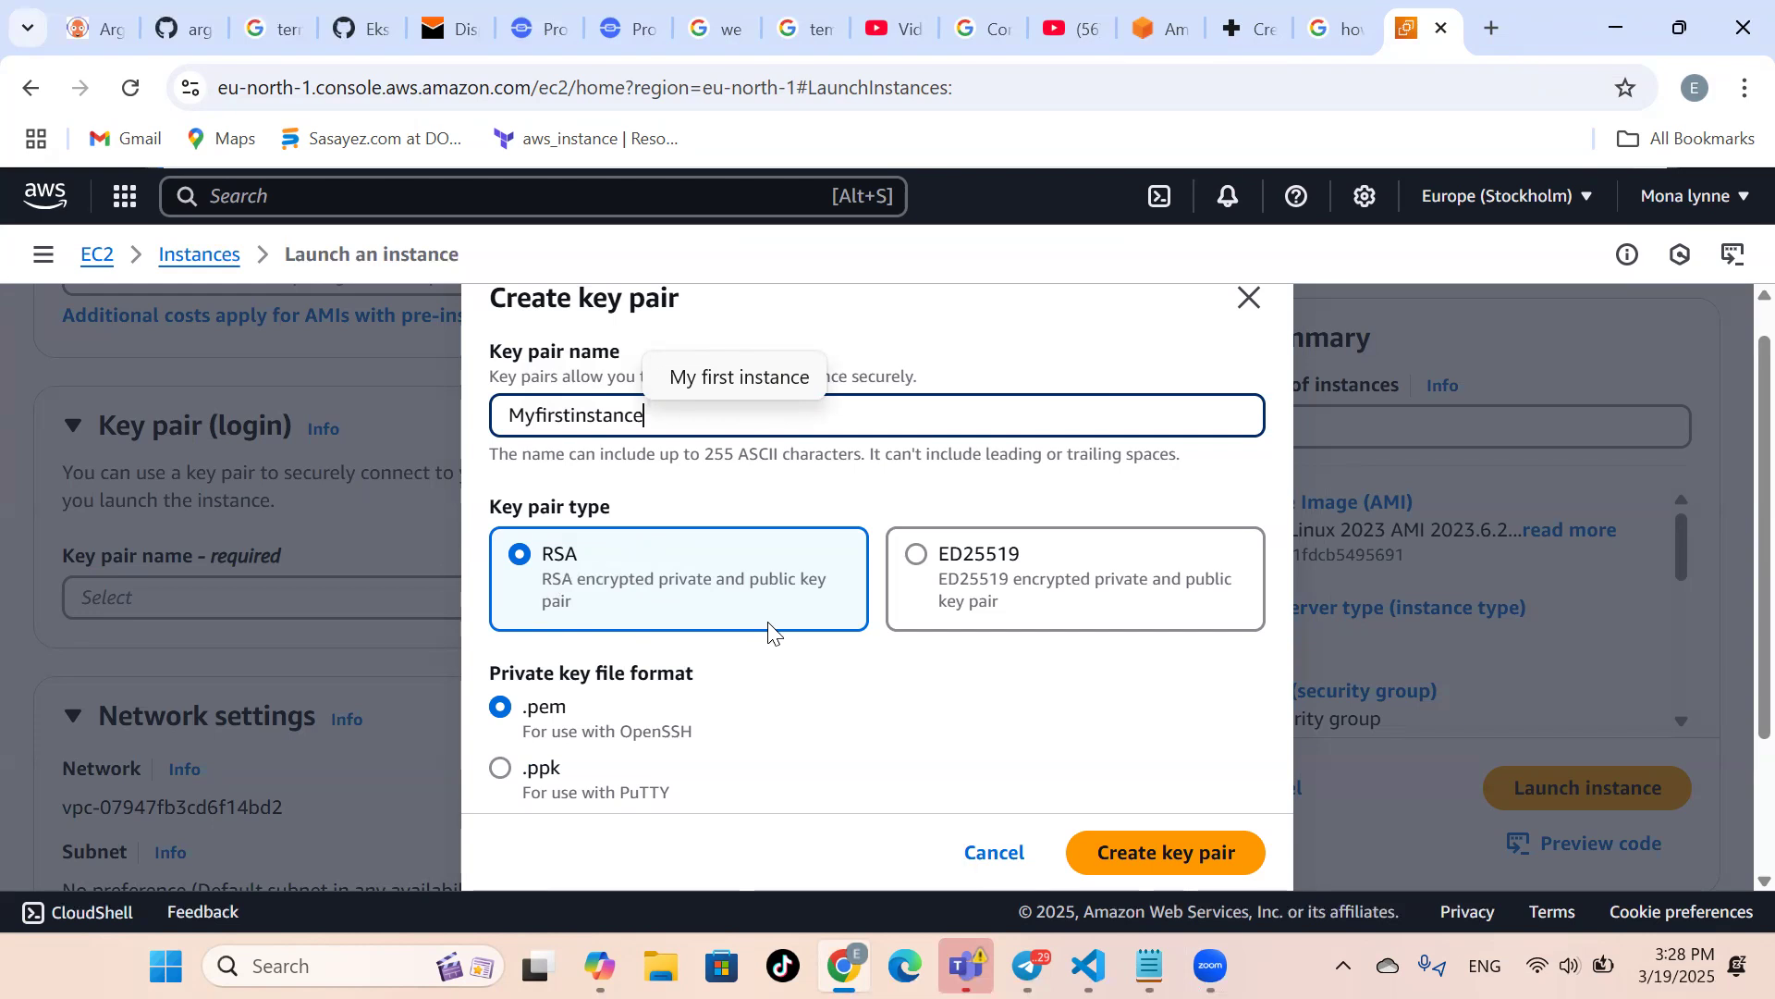
scroll(780, 634, "down", 2)
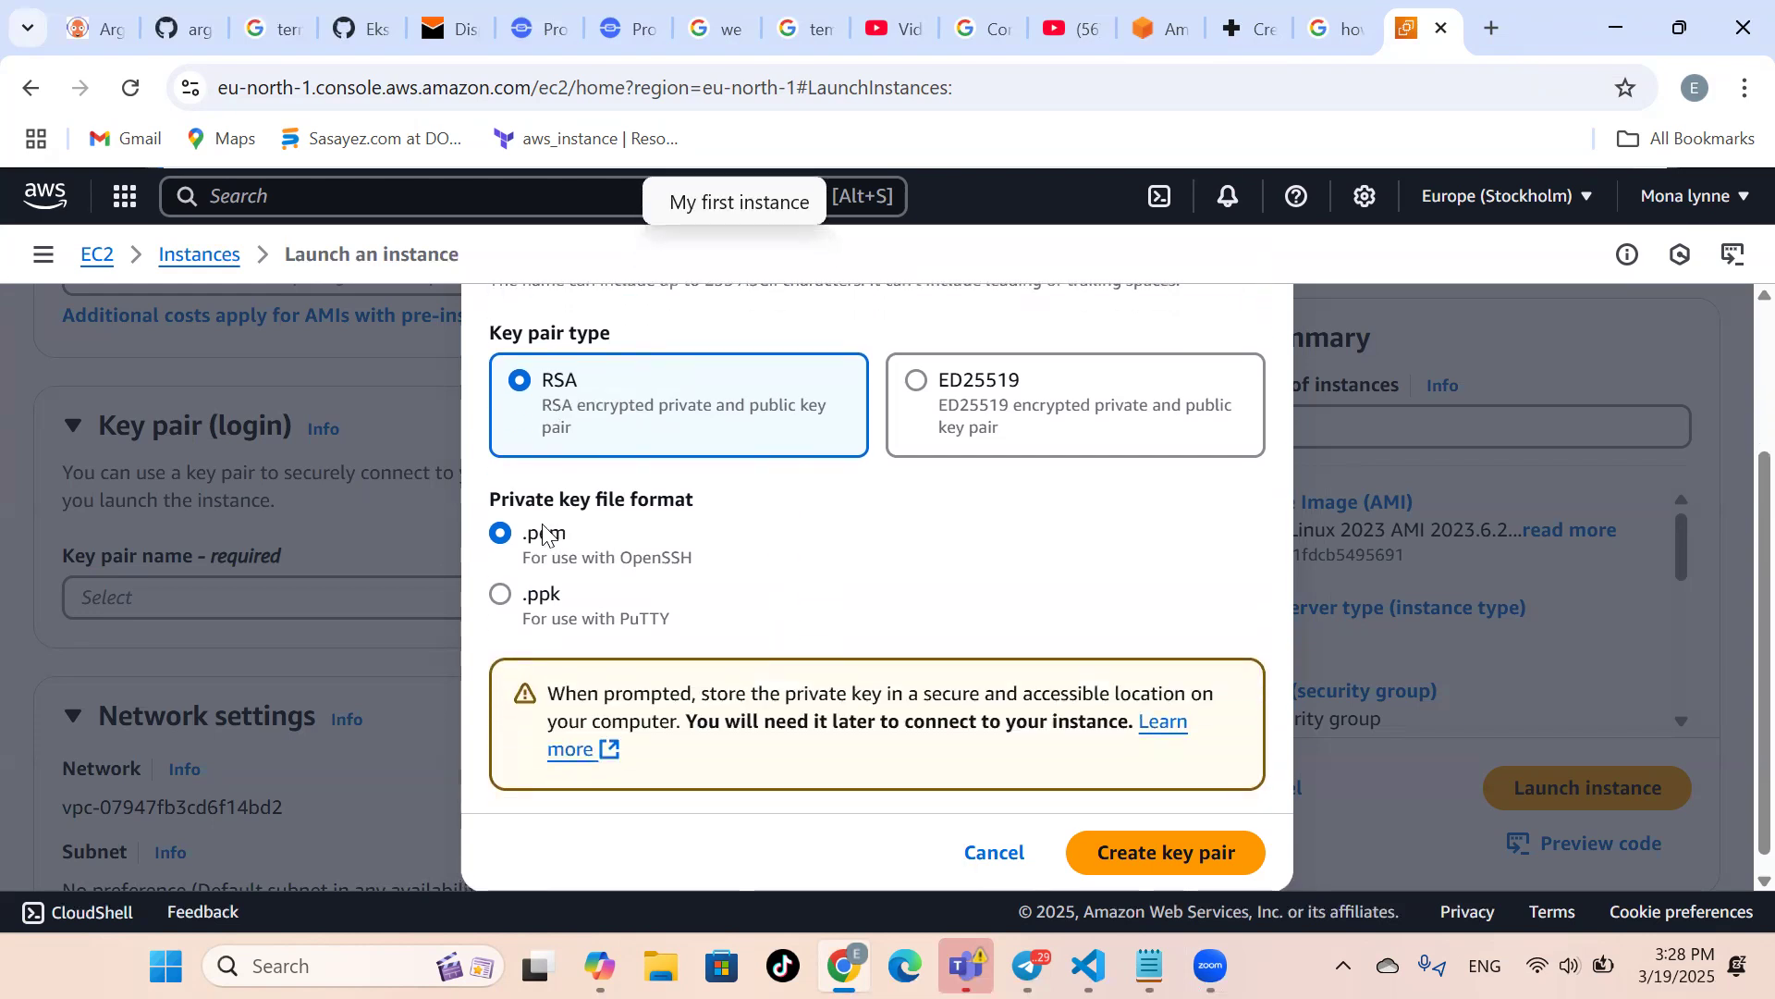
scroll(900, 605, "down", 1)
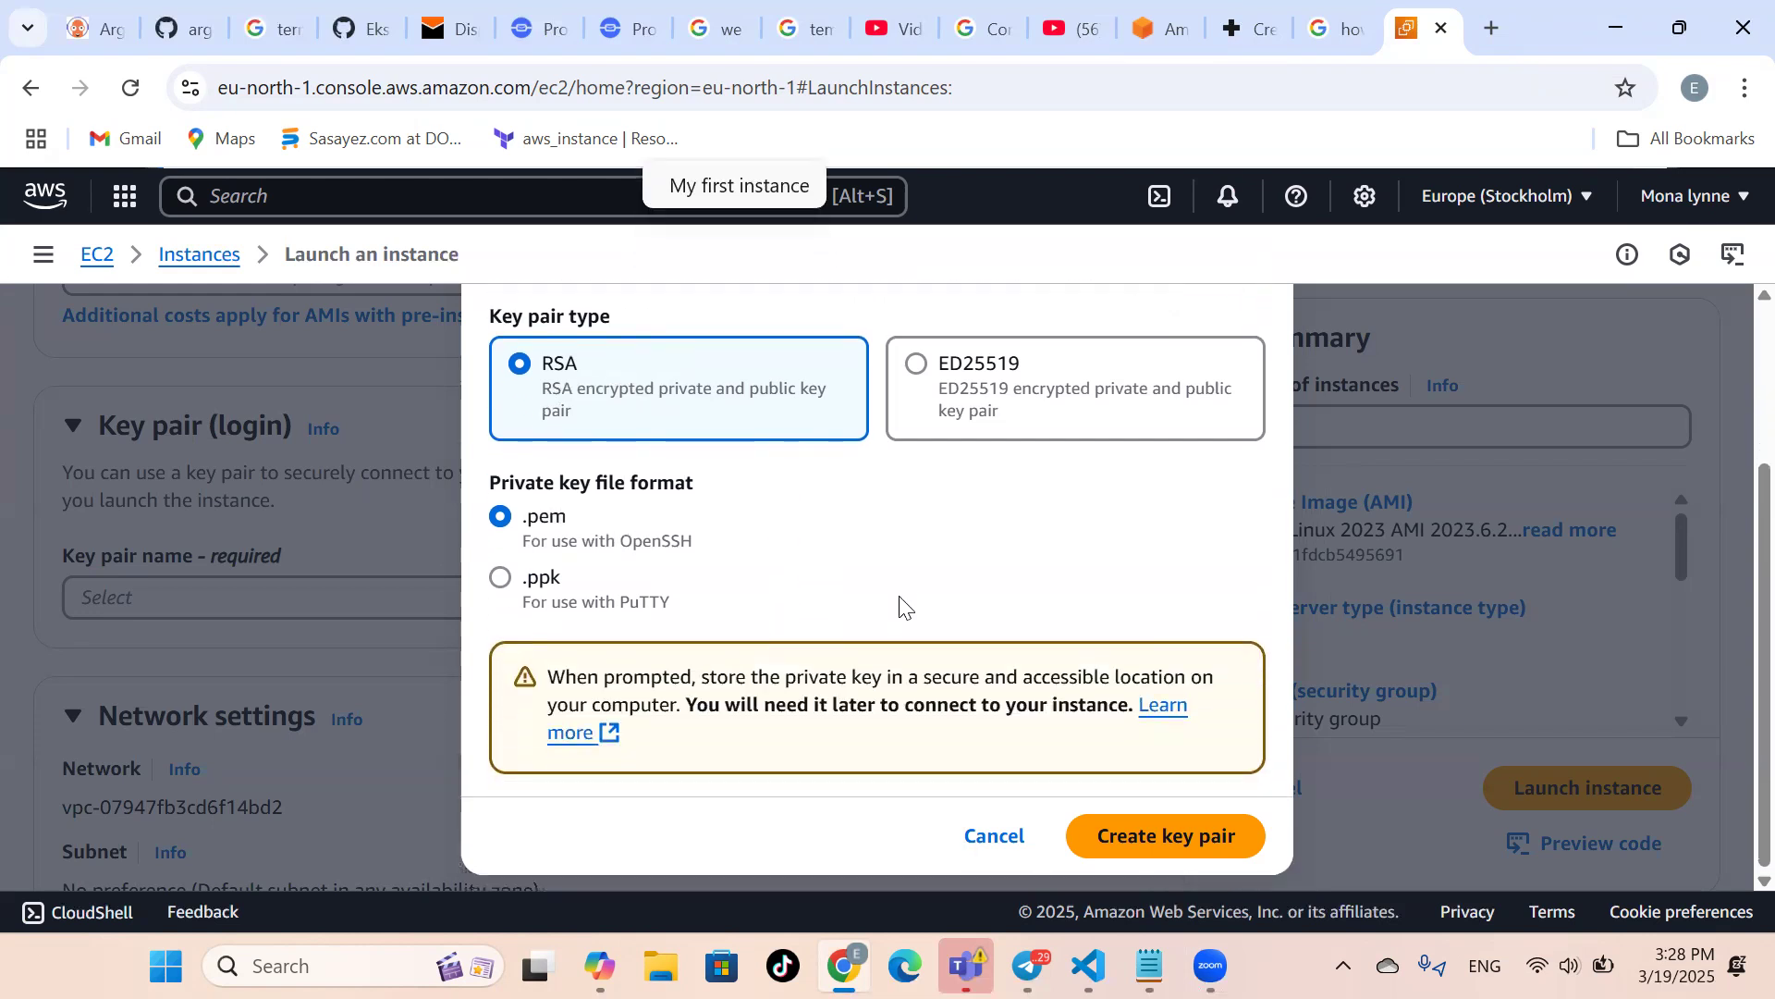
left_click(1179, 839)
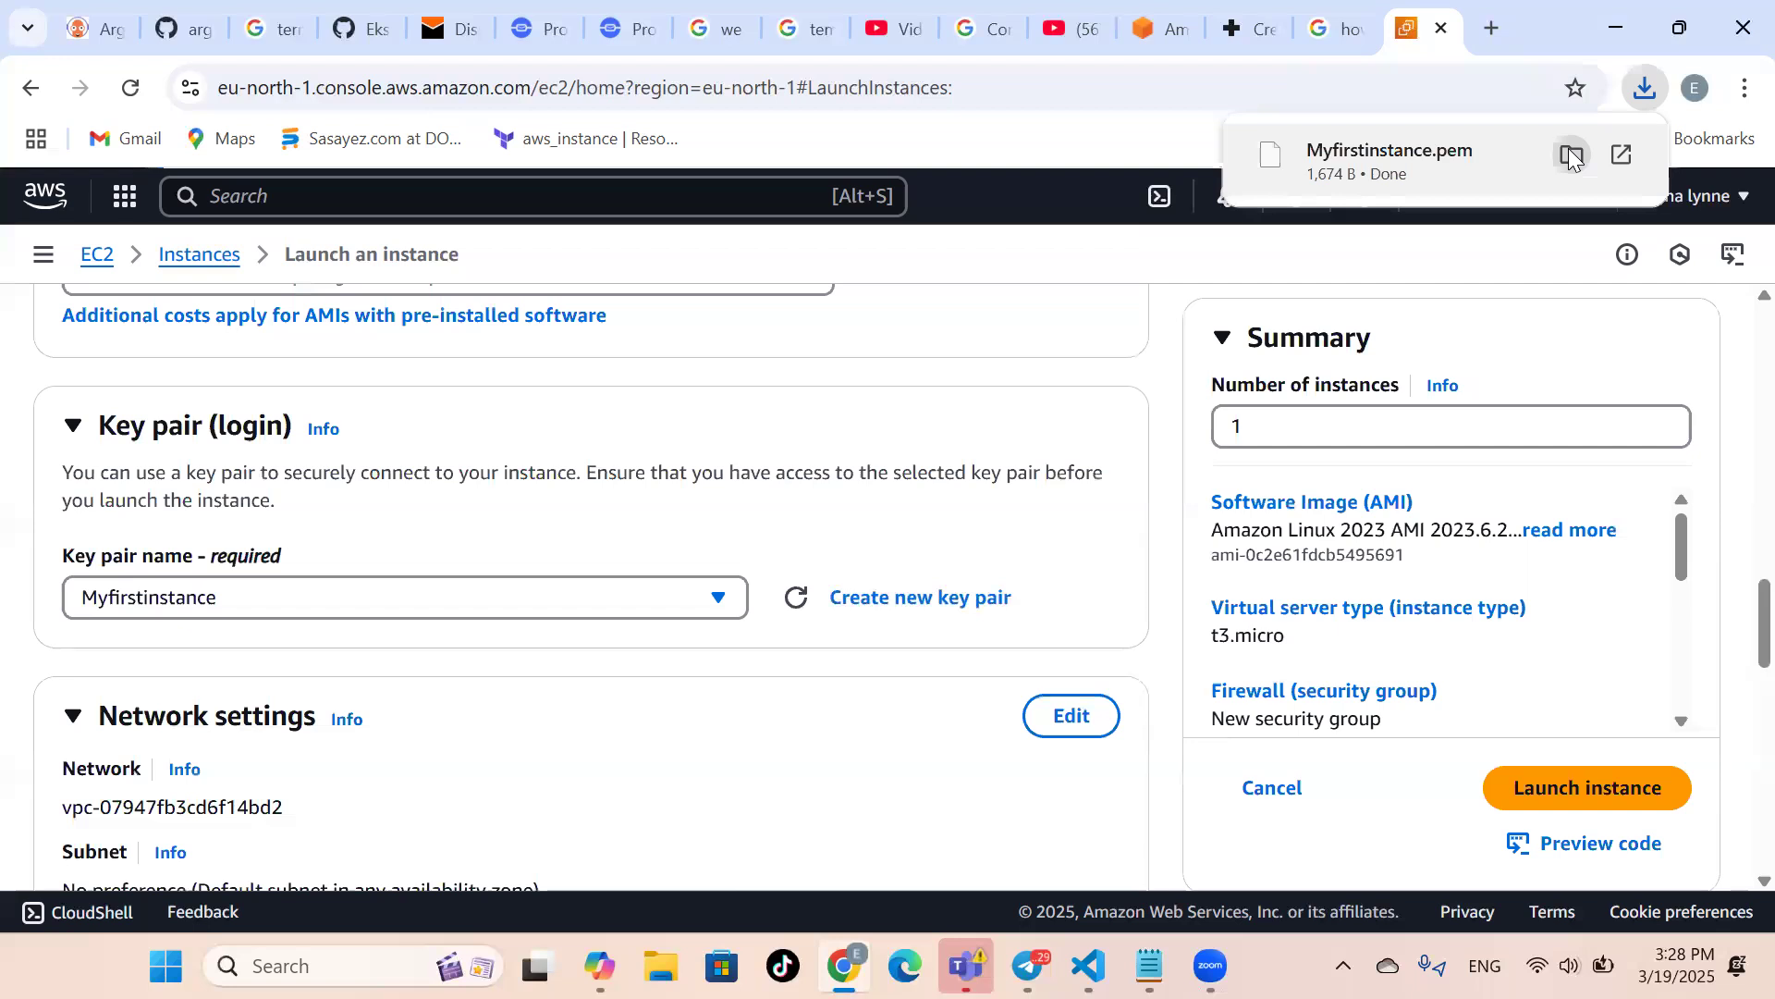
Check the Downloads folder in File Explorer for the Myfirstinstance.pem key file and return to the launch form.
left_click(660, 966)
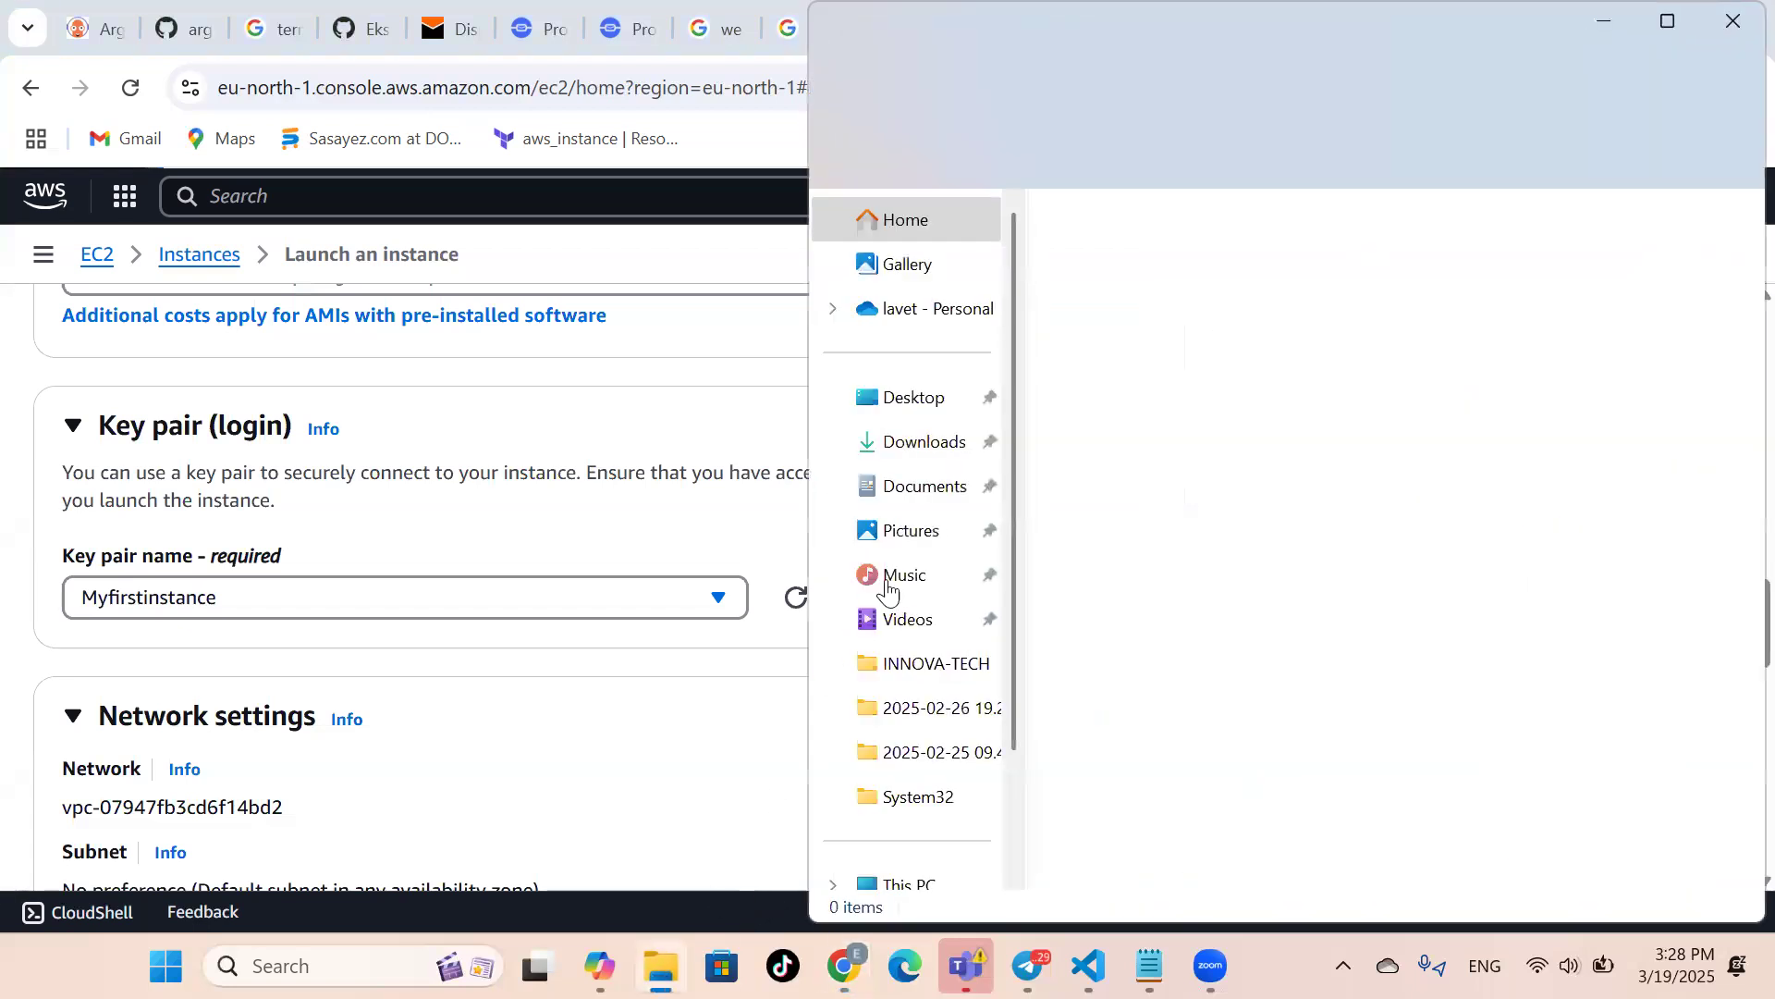
left_click(935, 434)
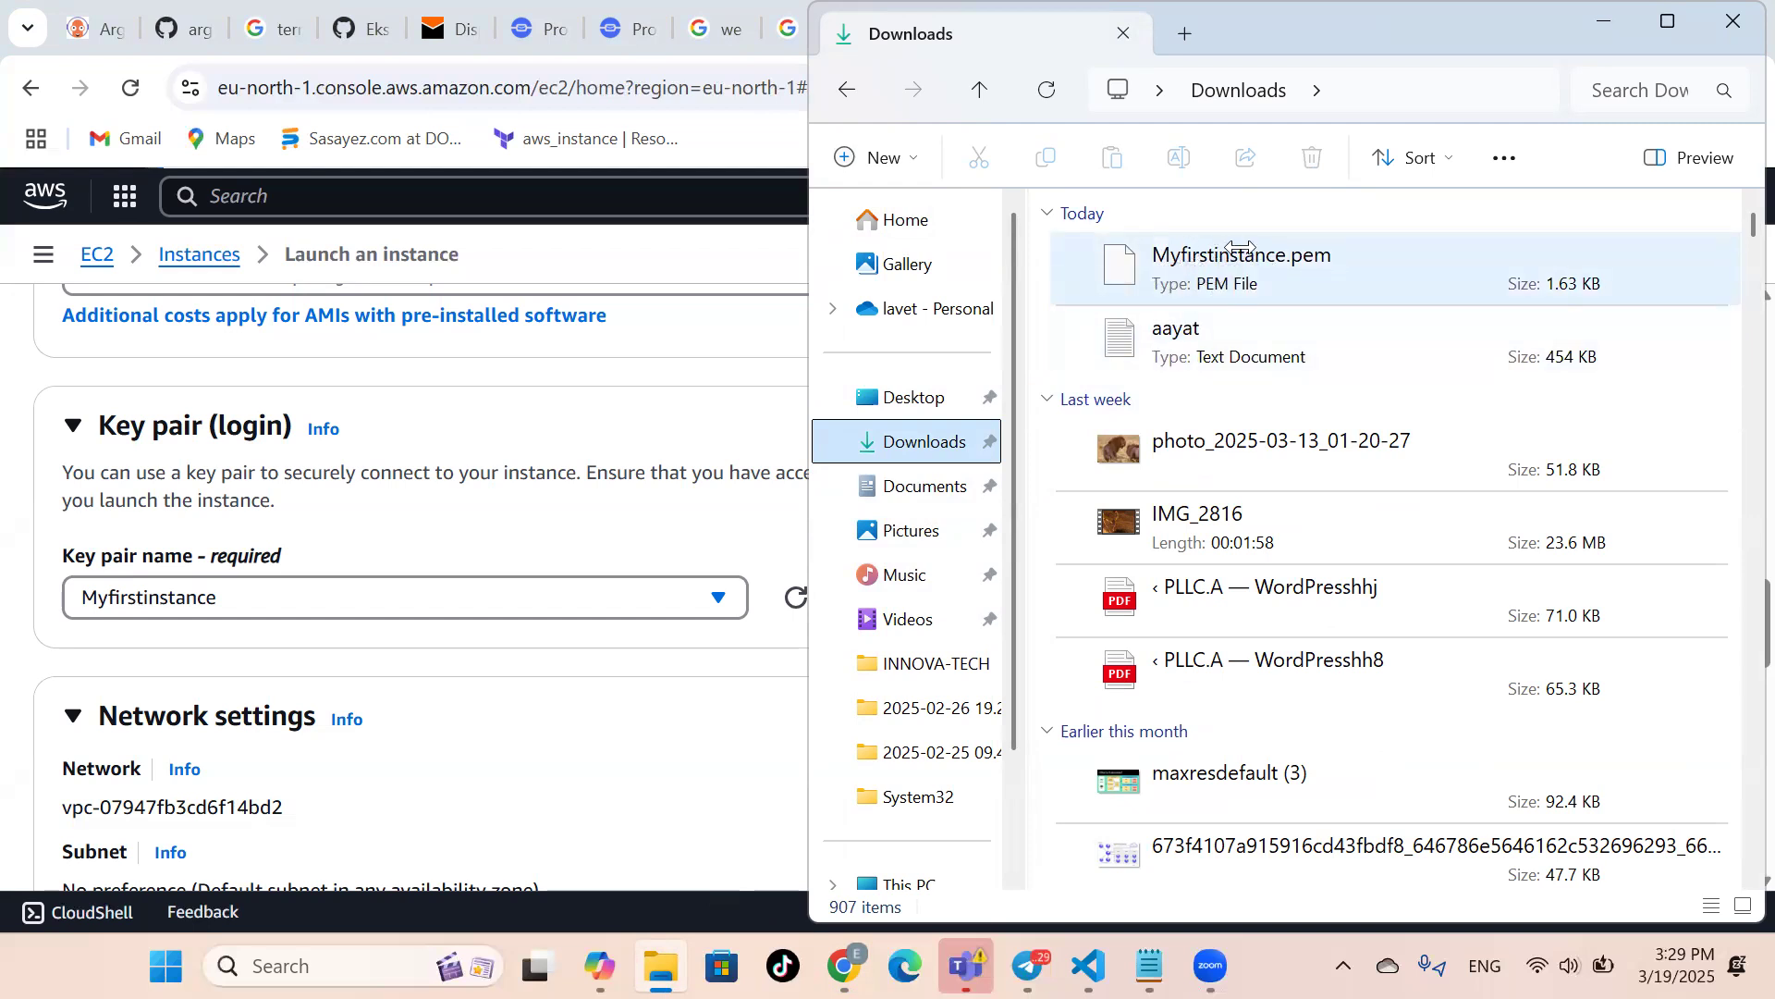
left_click(1618, 22)
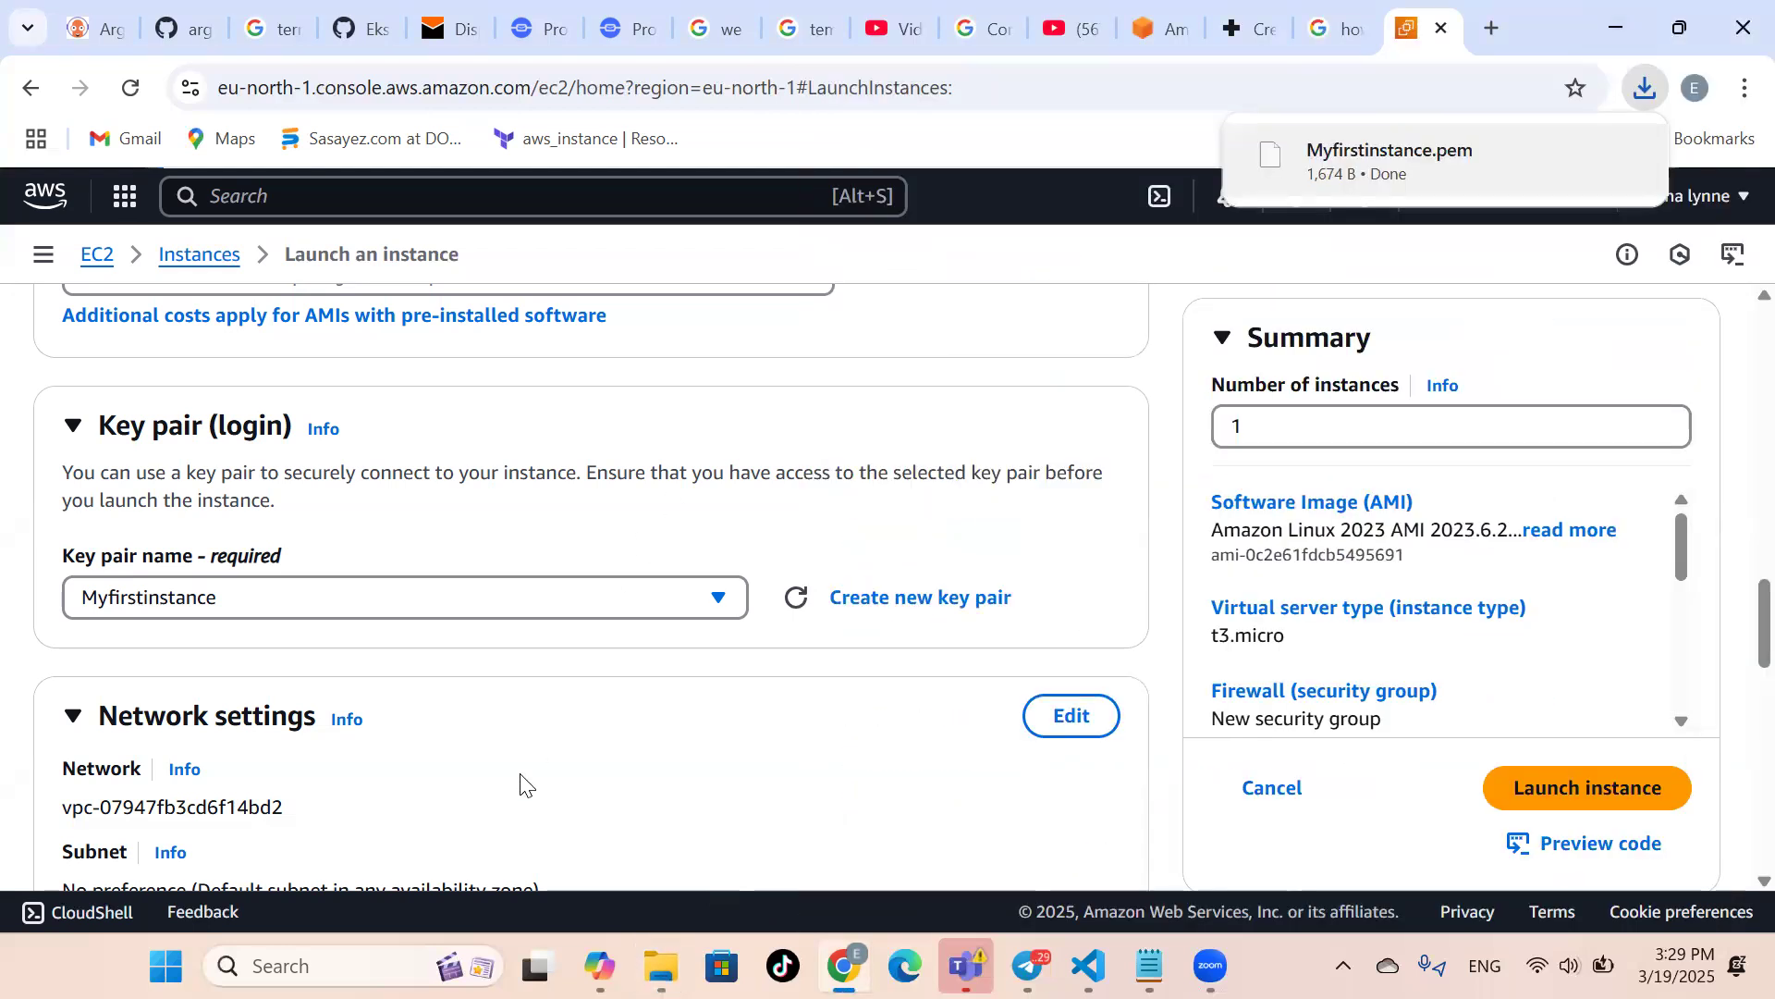
Review the network settings, including VPC, subnet, public IP and security group rules, and check the source options for SSH traffic without changing them.
scroll(540, 749, "down", 2)
scroll(541, 751, "down", 1)
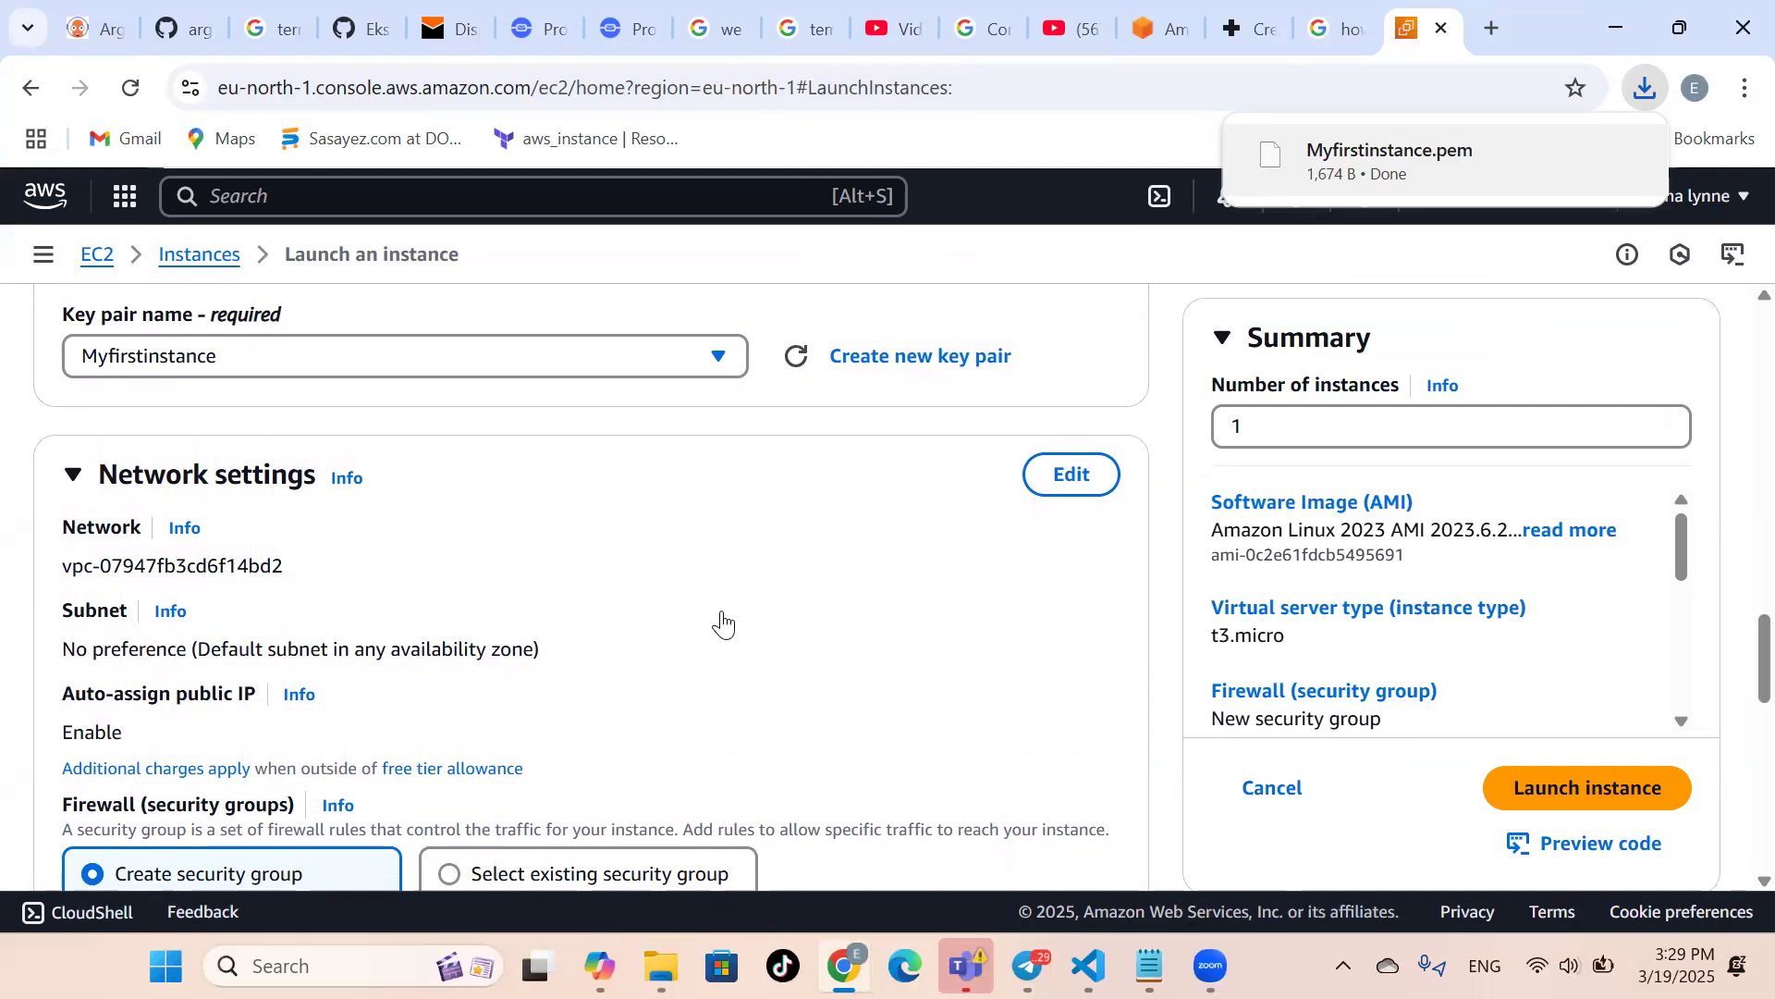
scroll(719, 625, "down", 1)
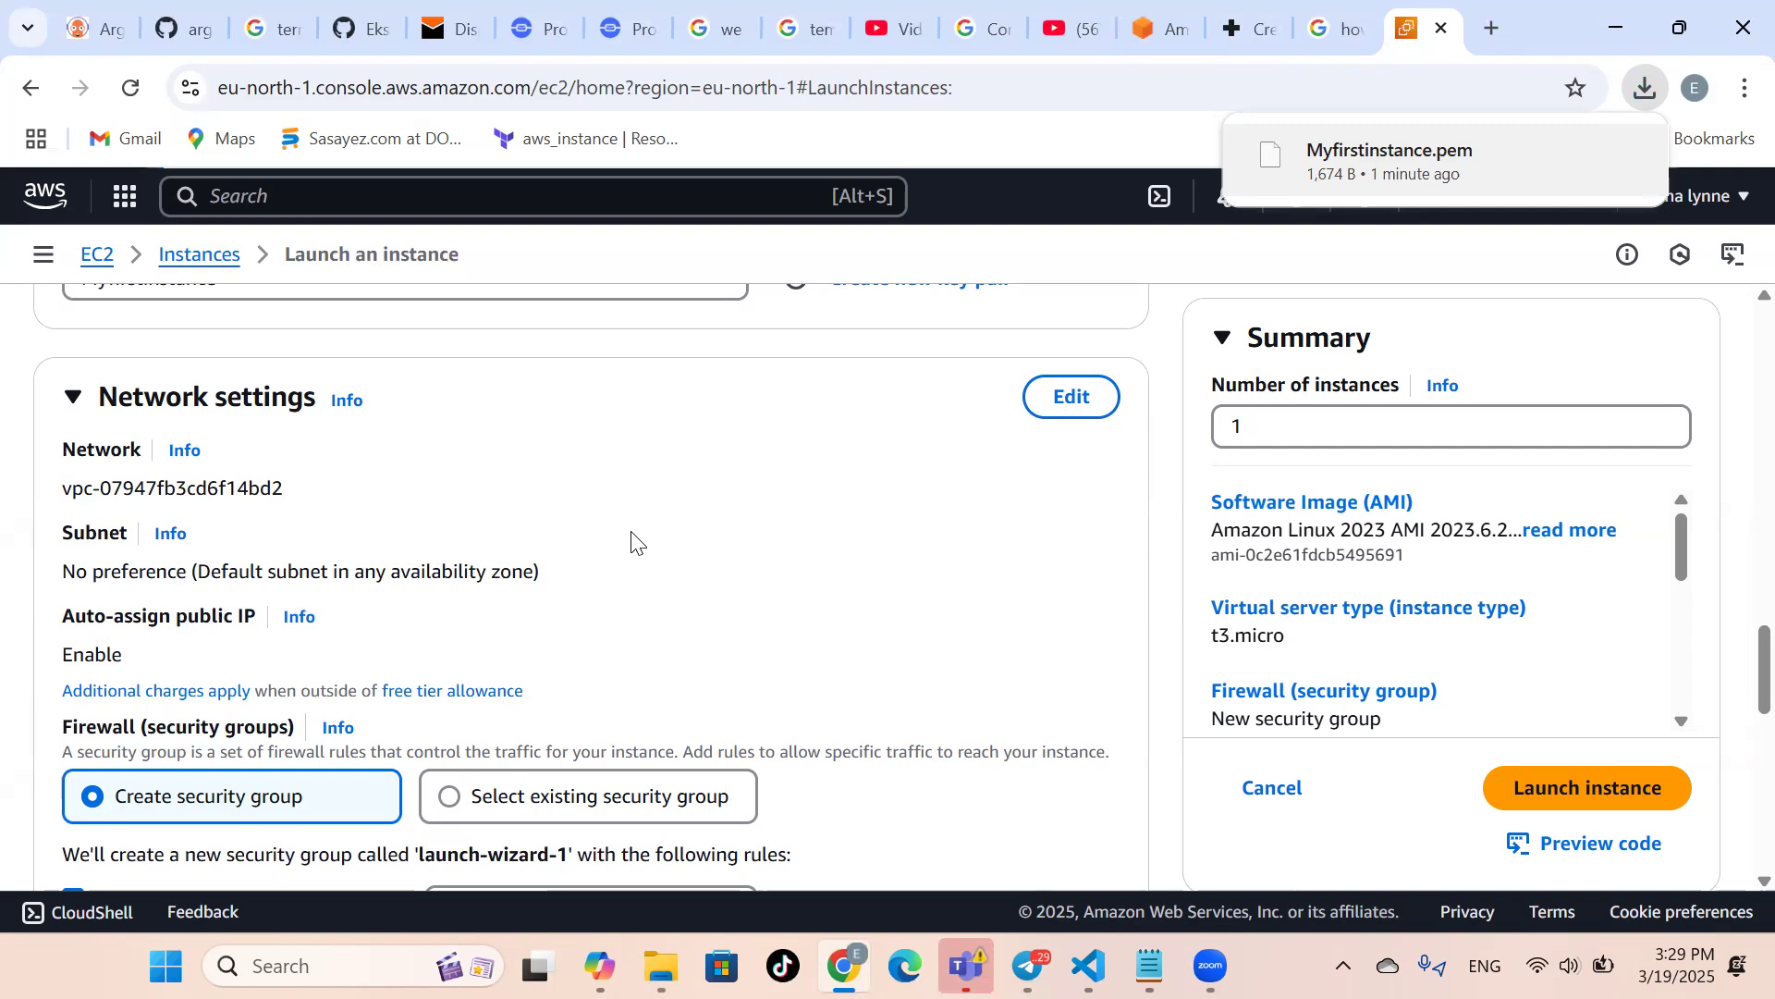
scroll(632, 541, "up", 2)
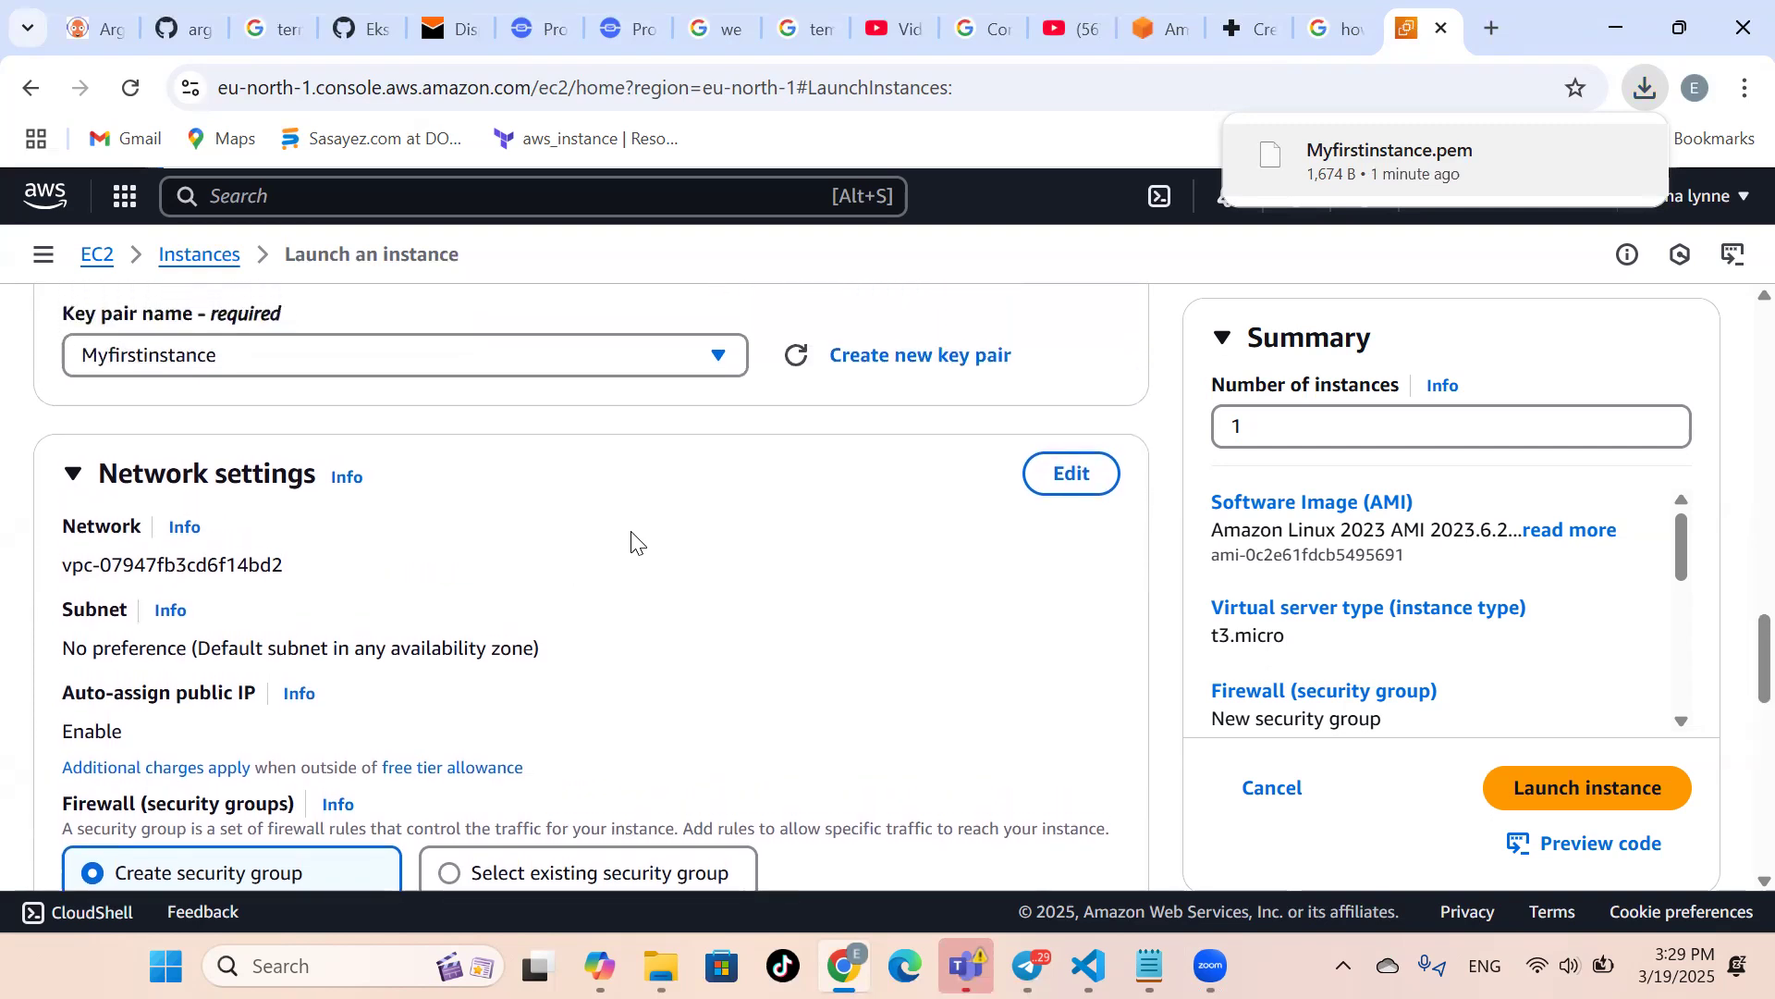
scroll(631, 541, "down", 1)
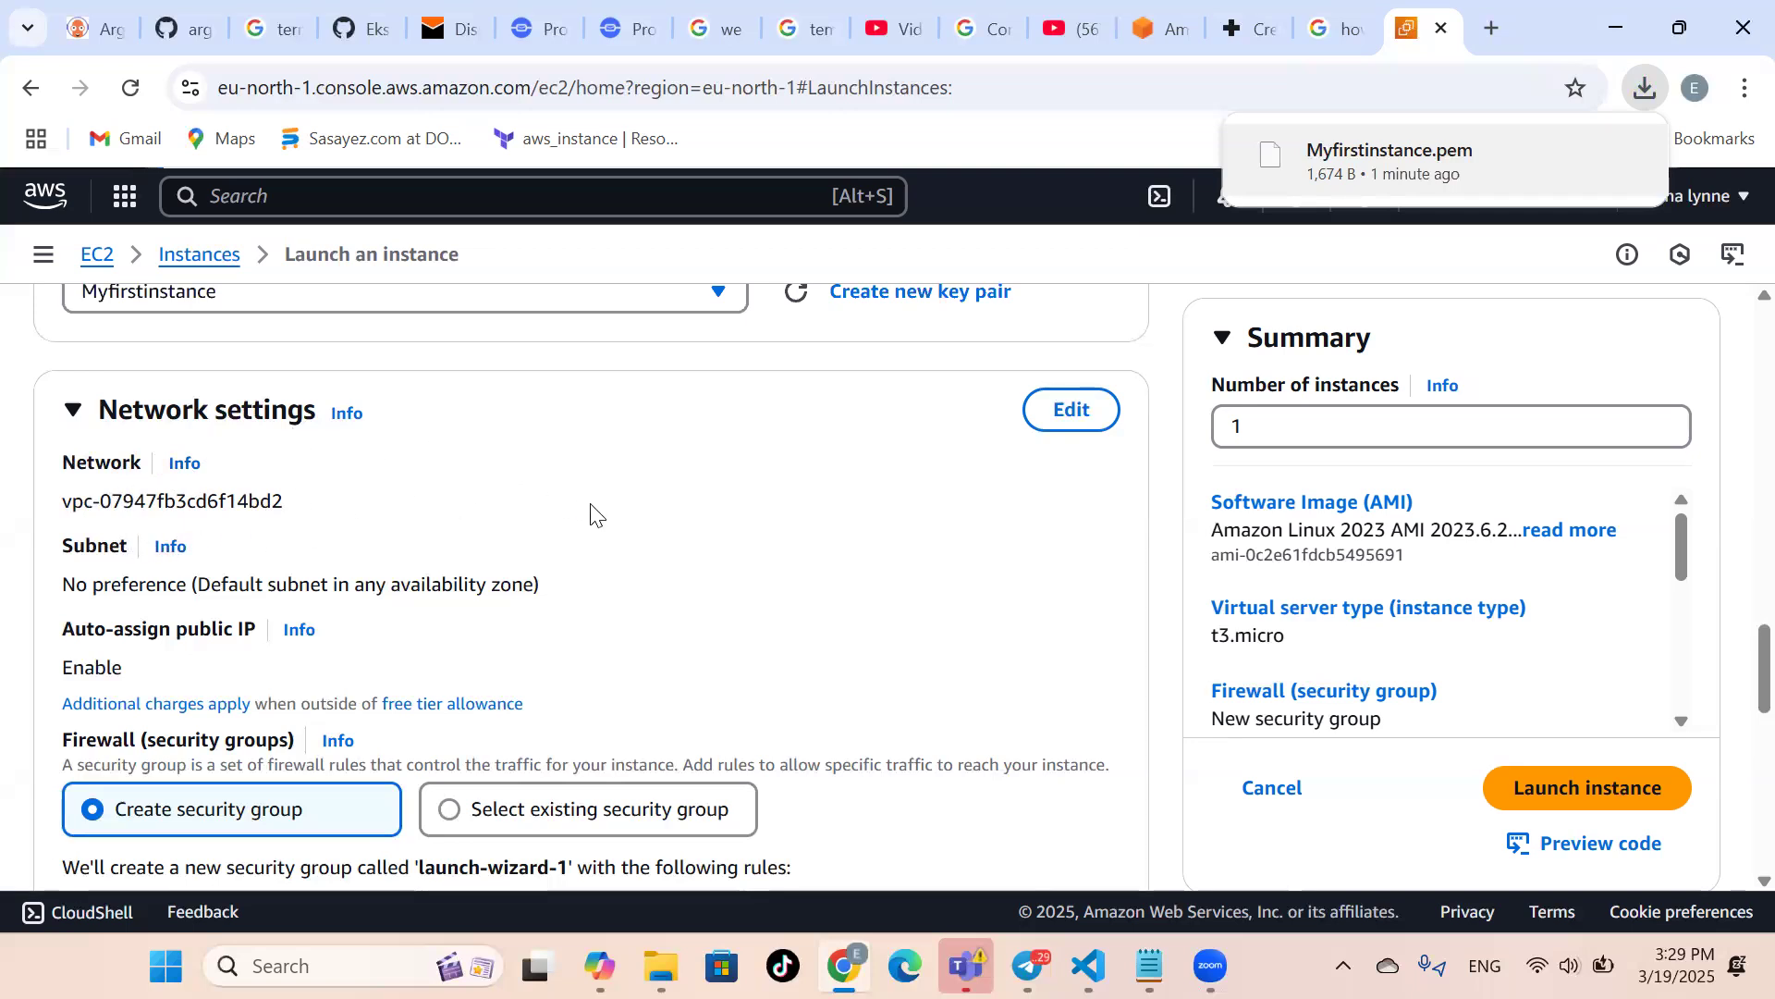
scroll(653, 532, "down", 1)
scroll(653, 532, "down", 3)
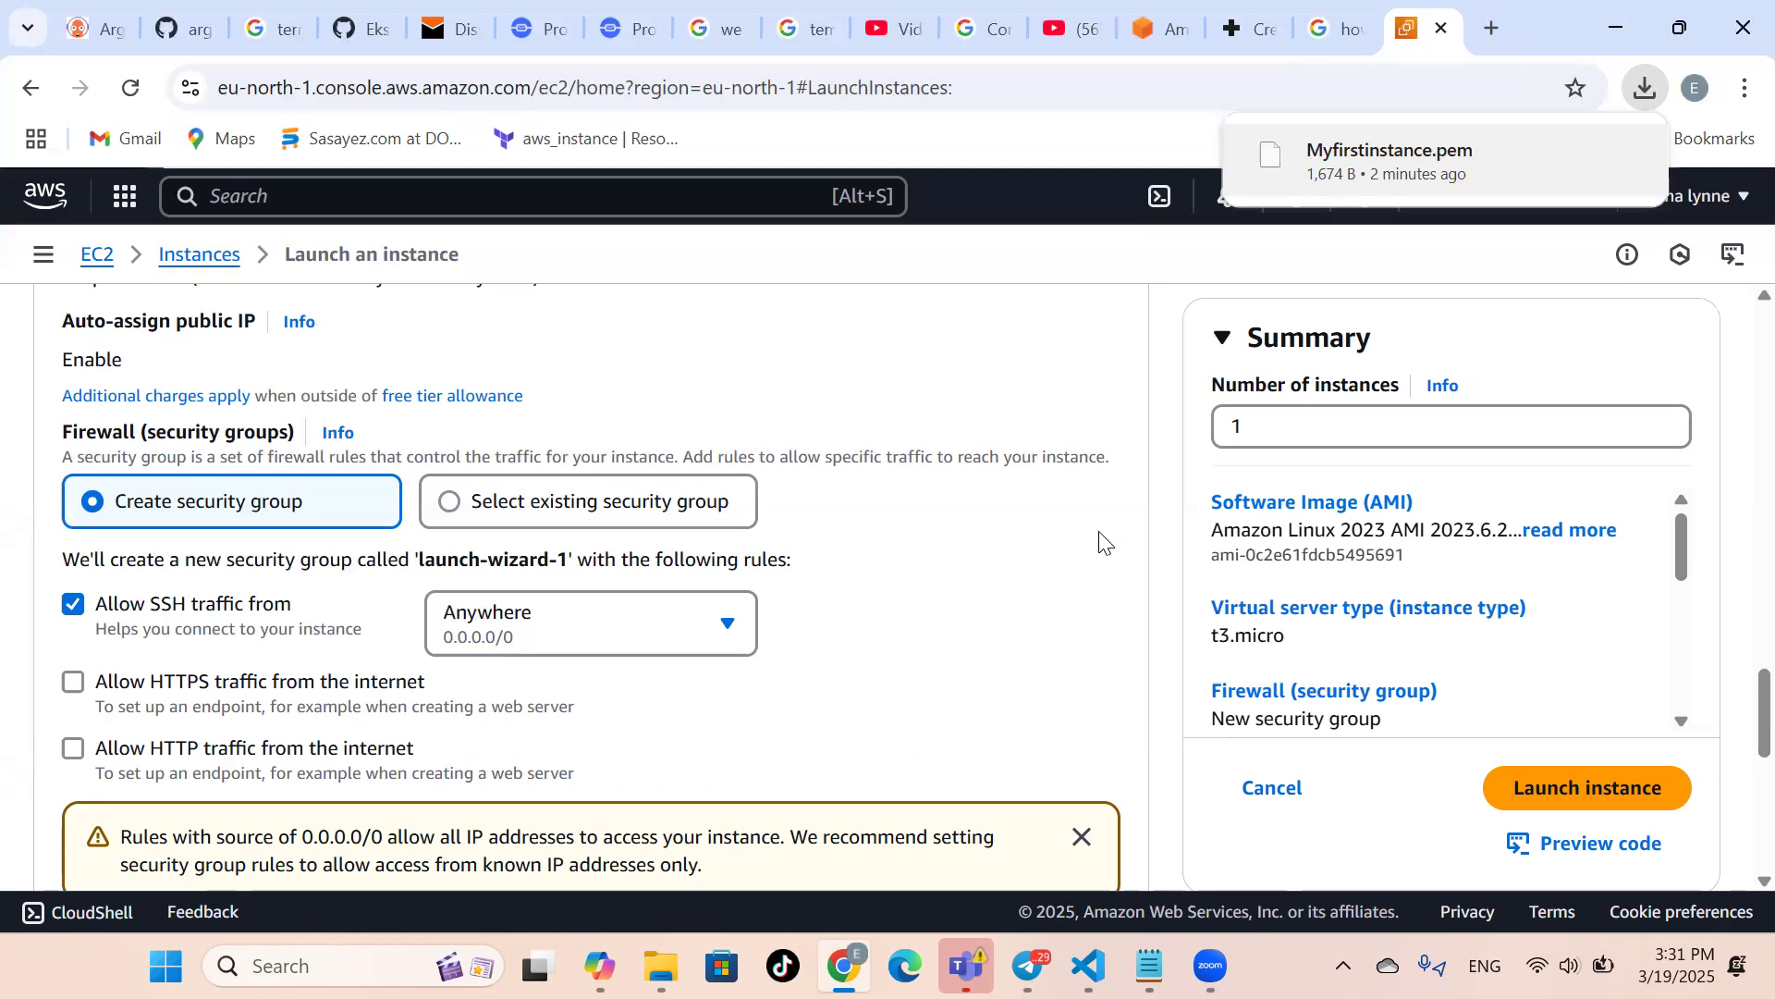
scroll(862, 601, "down", 2)
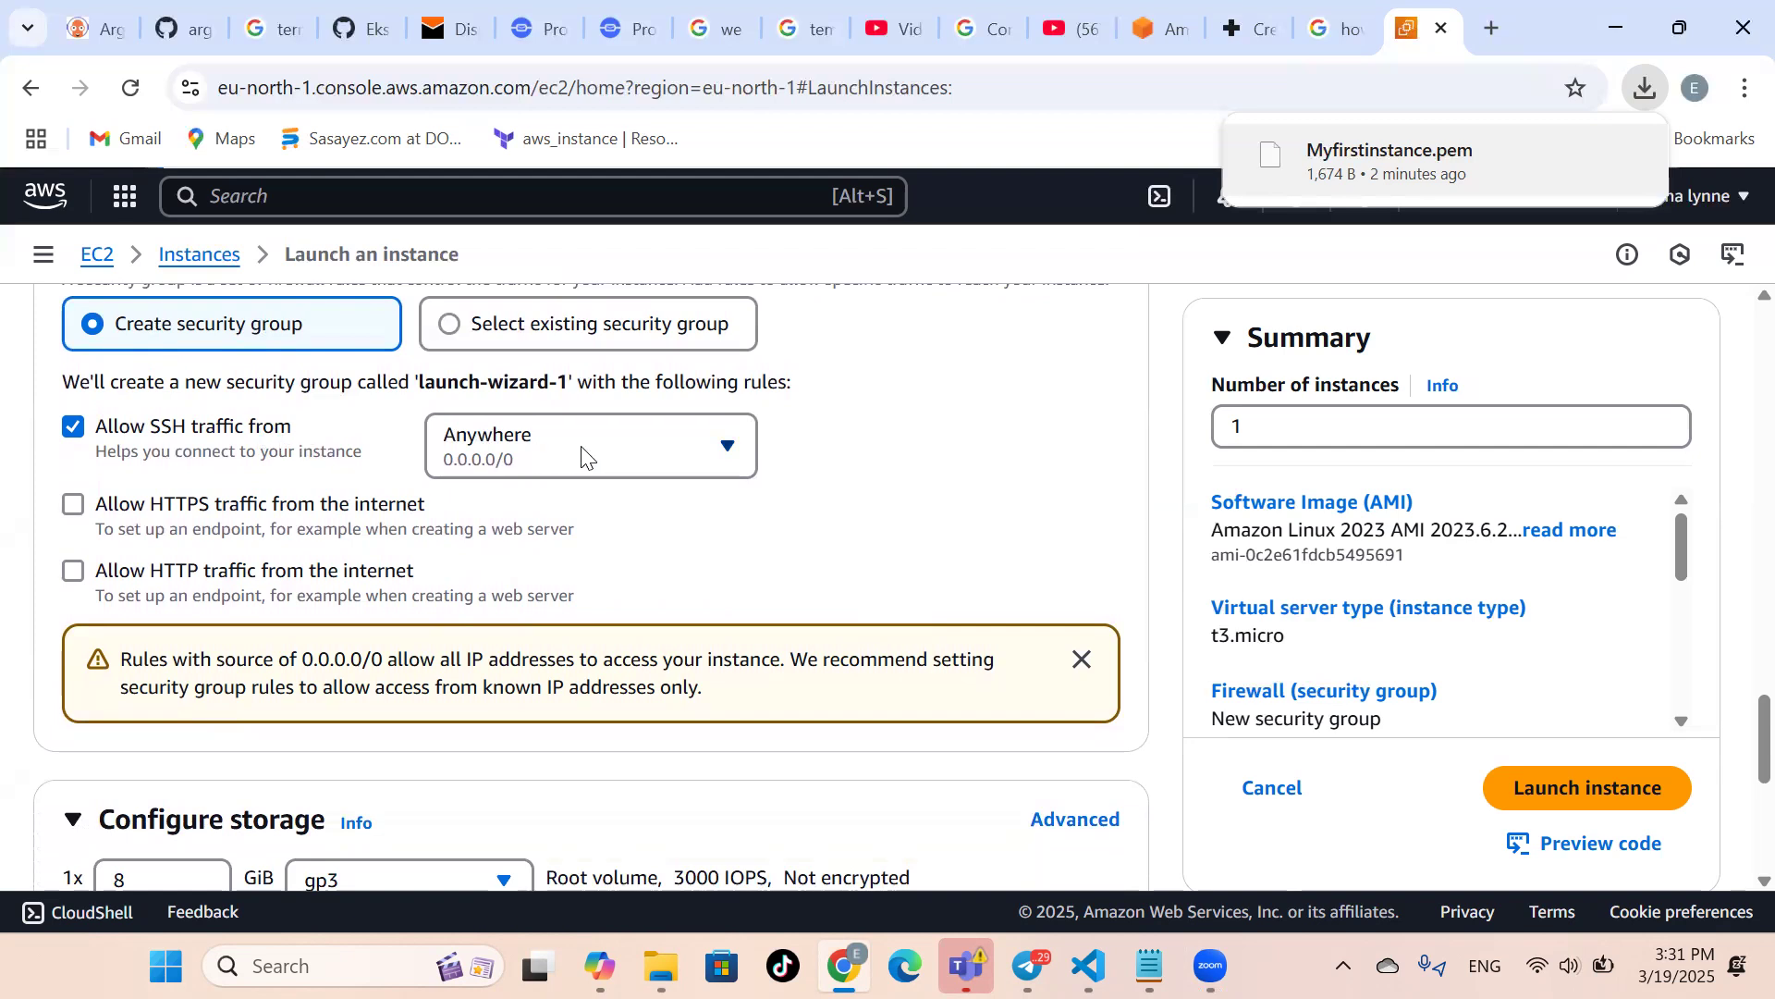
left_click(732, 446)
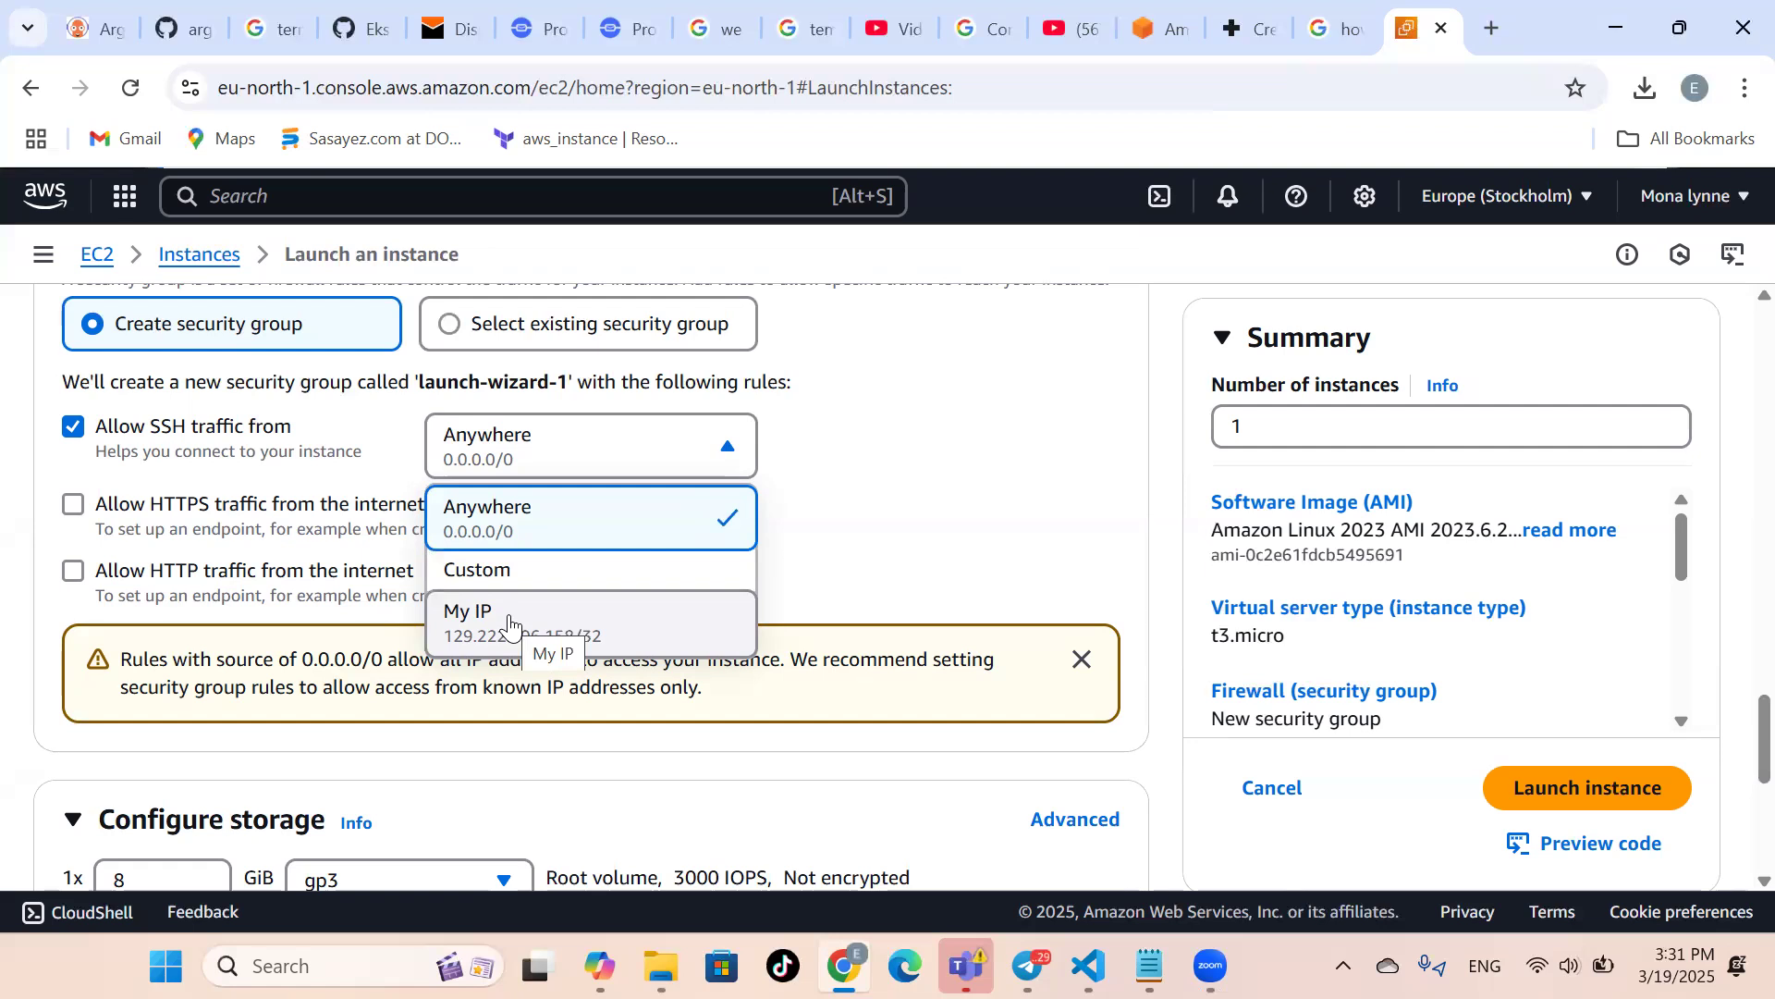
left_click(997, 397)
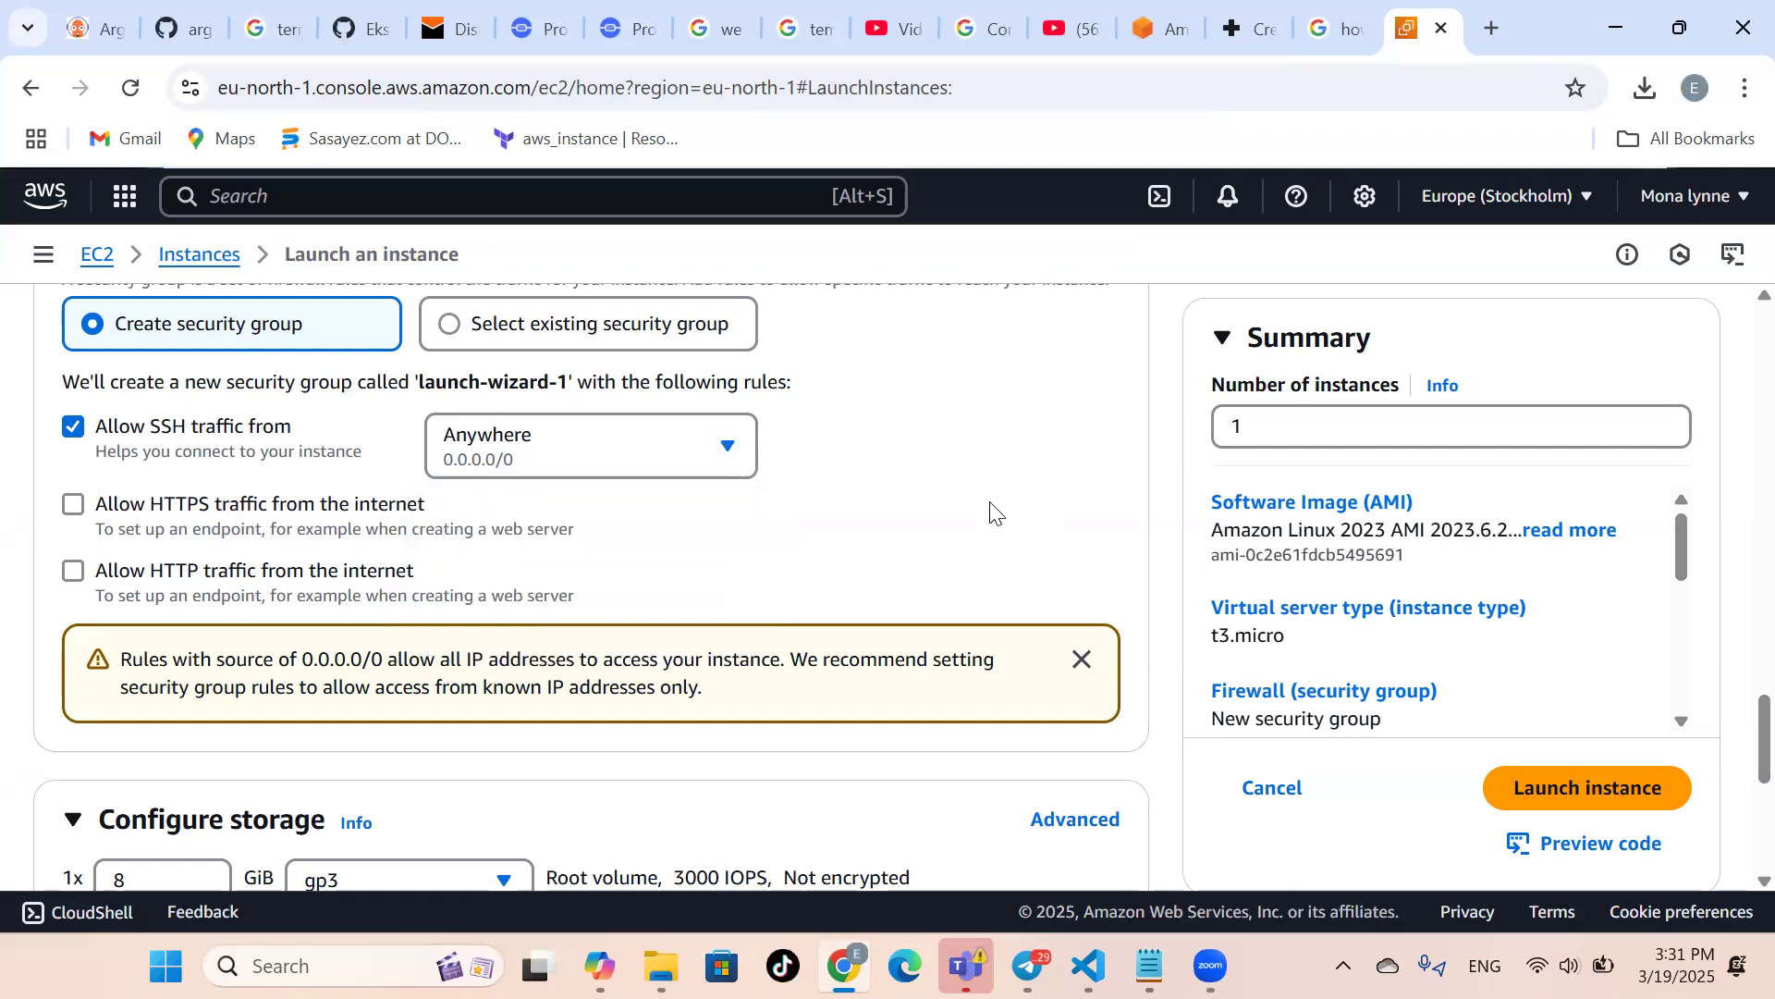
Review the Configure storage section, including the root volume size, volume type and free tier storage allowance.
scroll(948, 520, "down", 2)
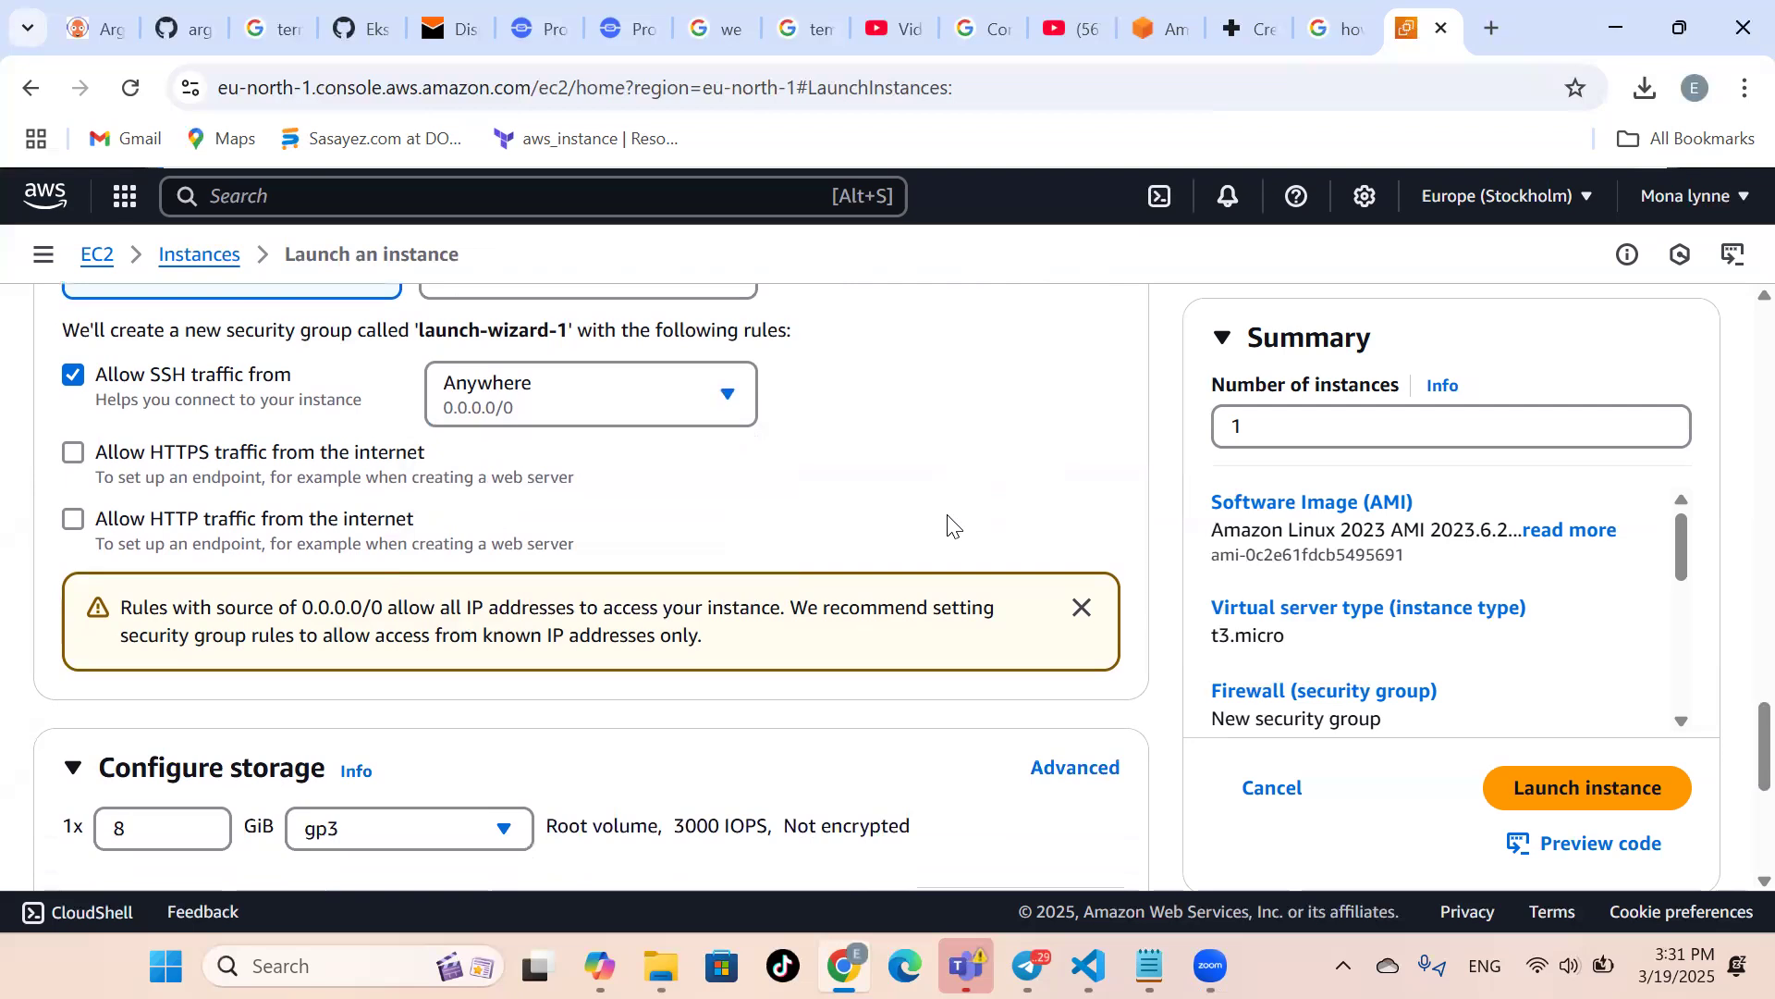
scroll(951, 524, "down", 2)
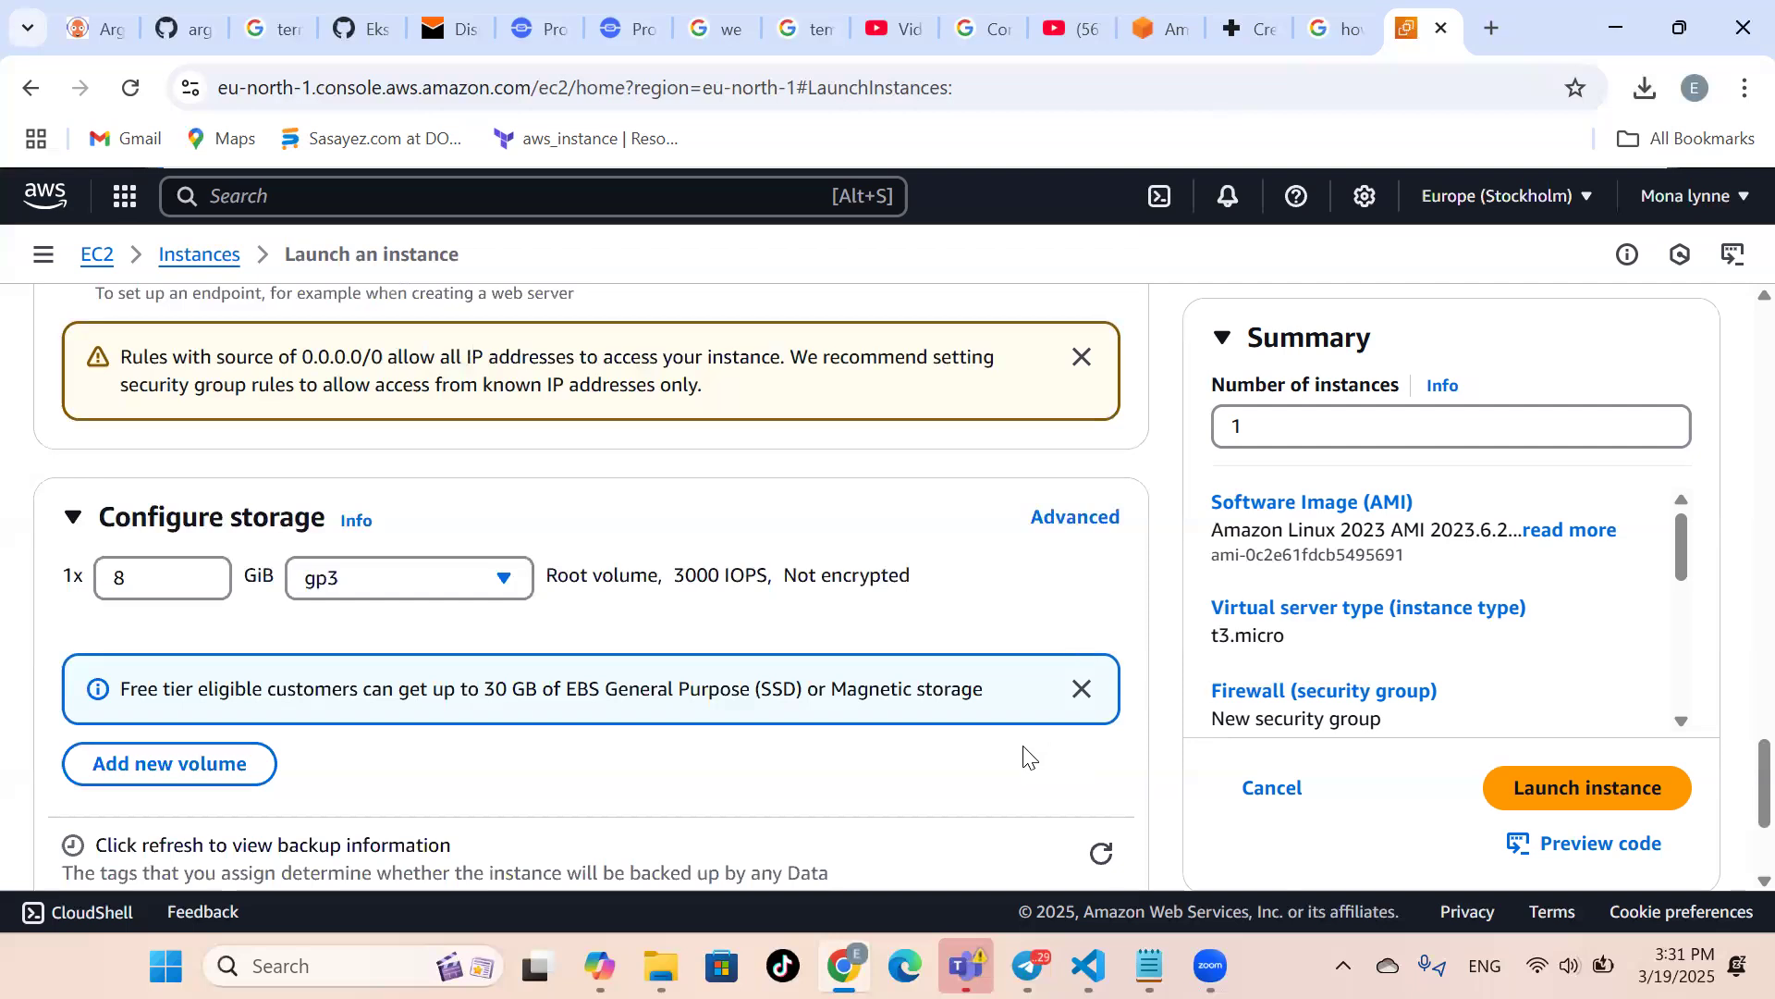
scroll(1023, 753, "down", 2)
scroll(1027, 756, "up", 1)
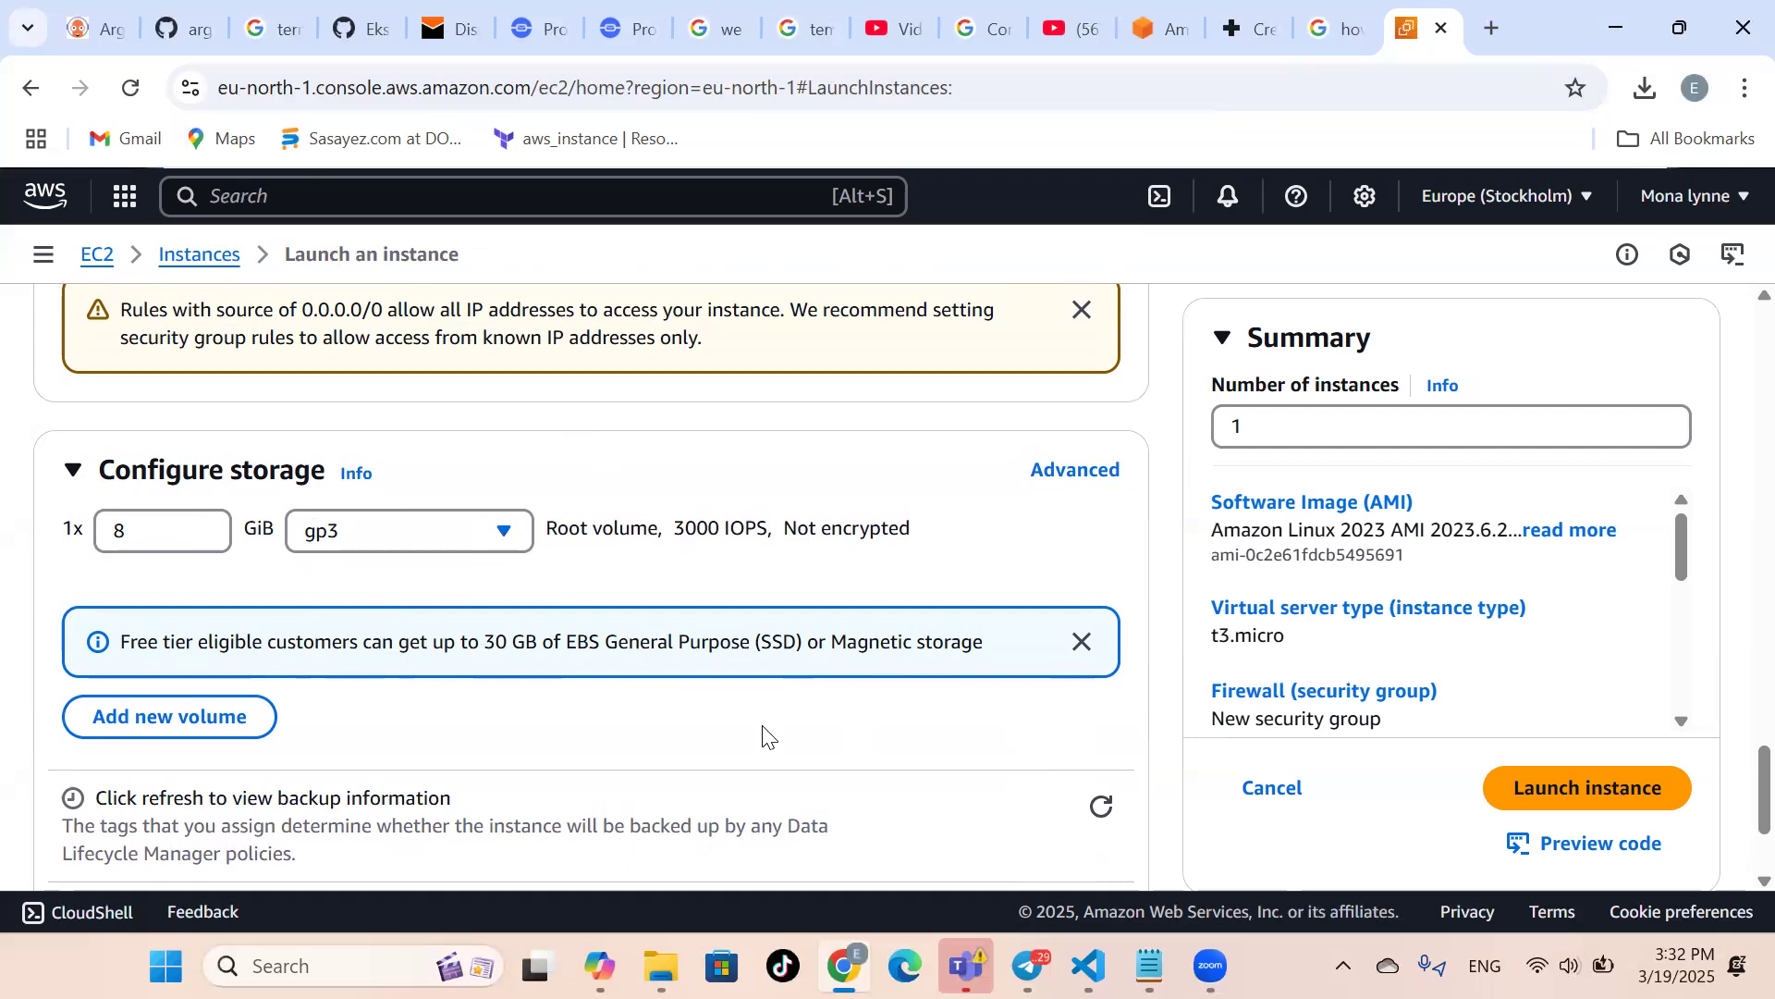
scroll(764, 737, "down", 3)
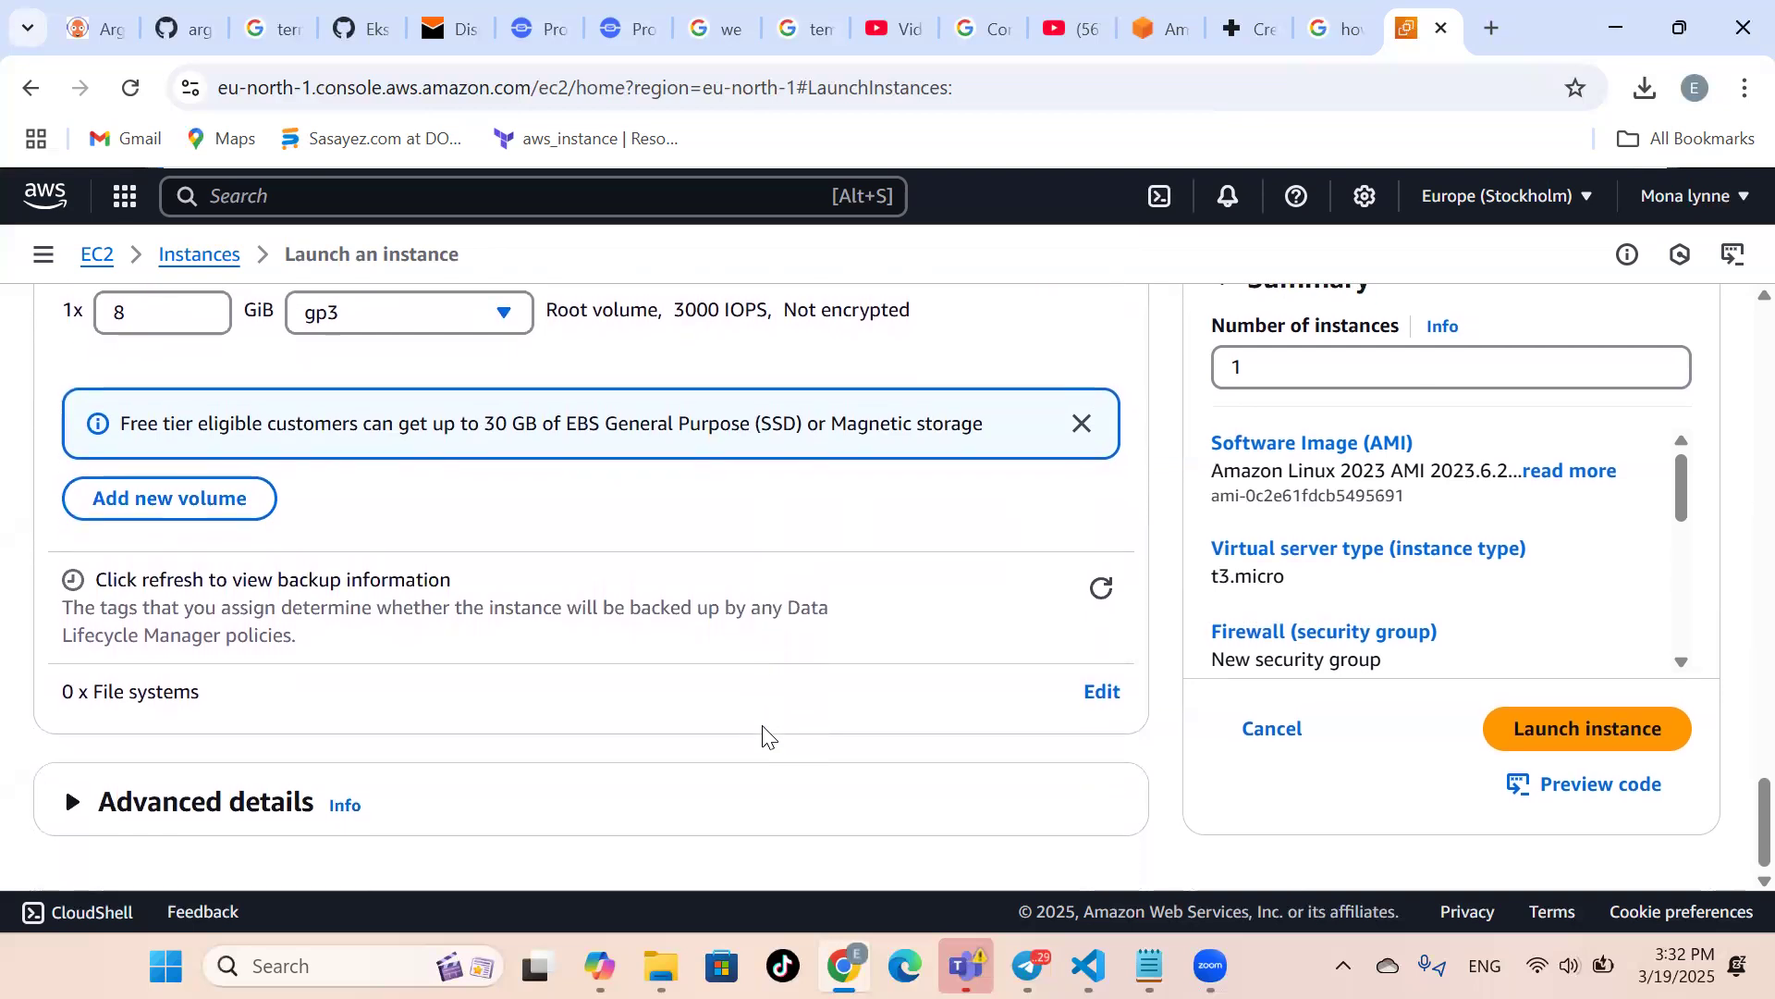
Expand the advanced details and look through their options, from domain join directory and IAM instance profile down to user data.
left_click(79, 807)
scroll(691, 721, "down", 3)
scroll(692, 721, "down", 2)
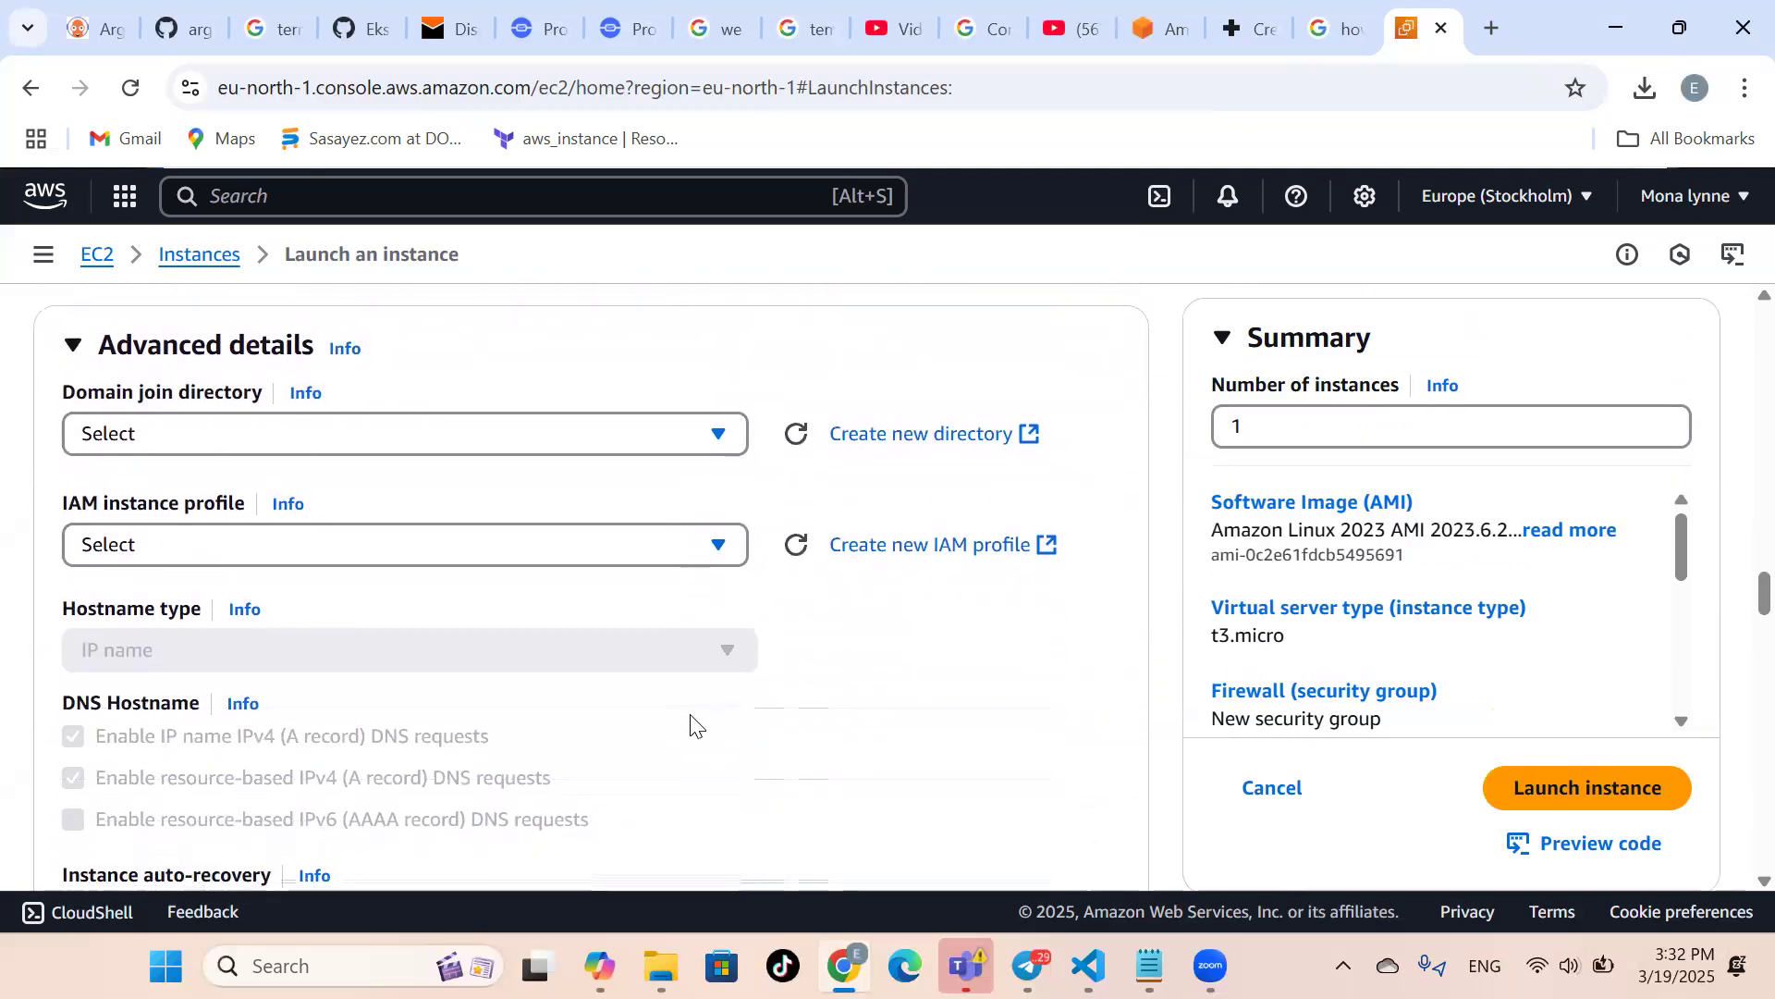
scroll(691, 722, "down", 1)
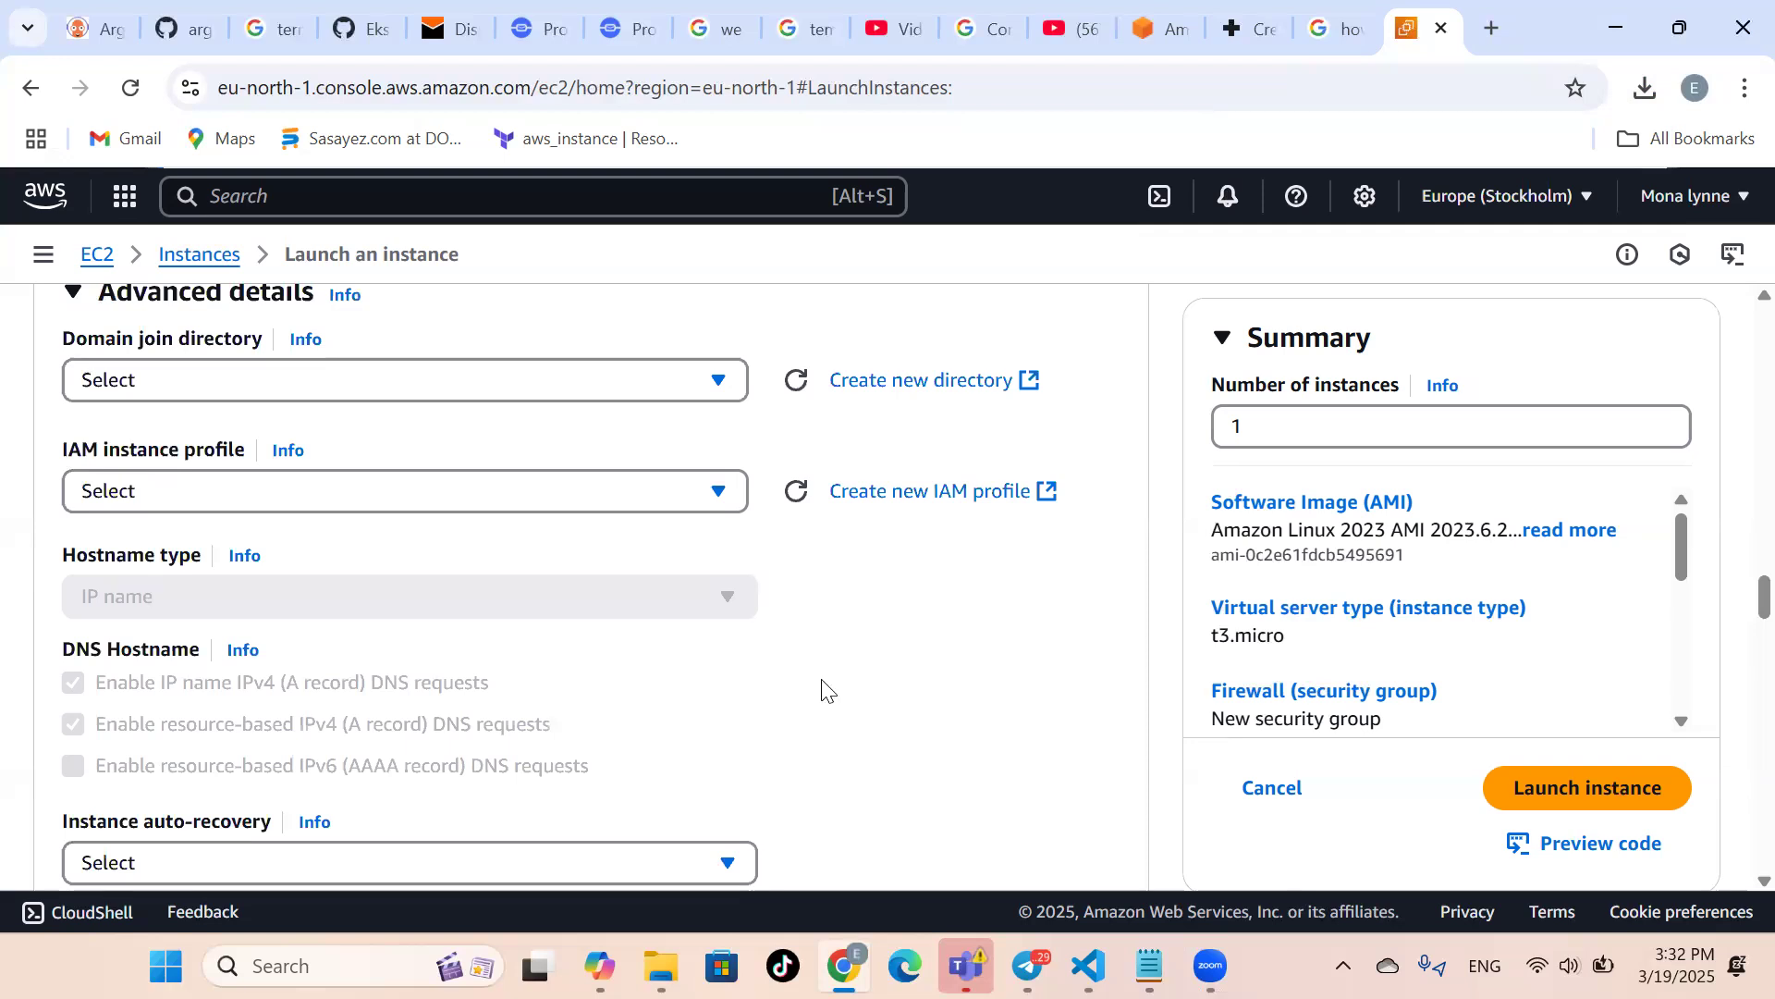
scroll(823, 692, "up", 1)
scroll(823, 691, "down", 5)
scroll(823, 692, "down", 6)
scroll(822, 691, "down", 10)
scroll(823, 692, "down", 10)
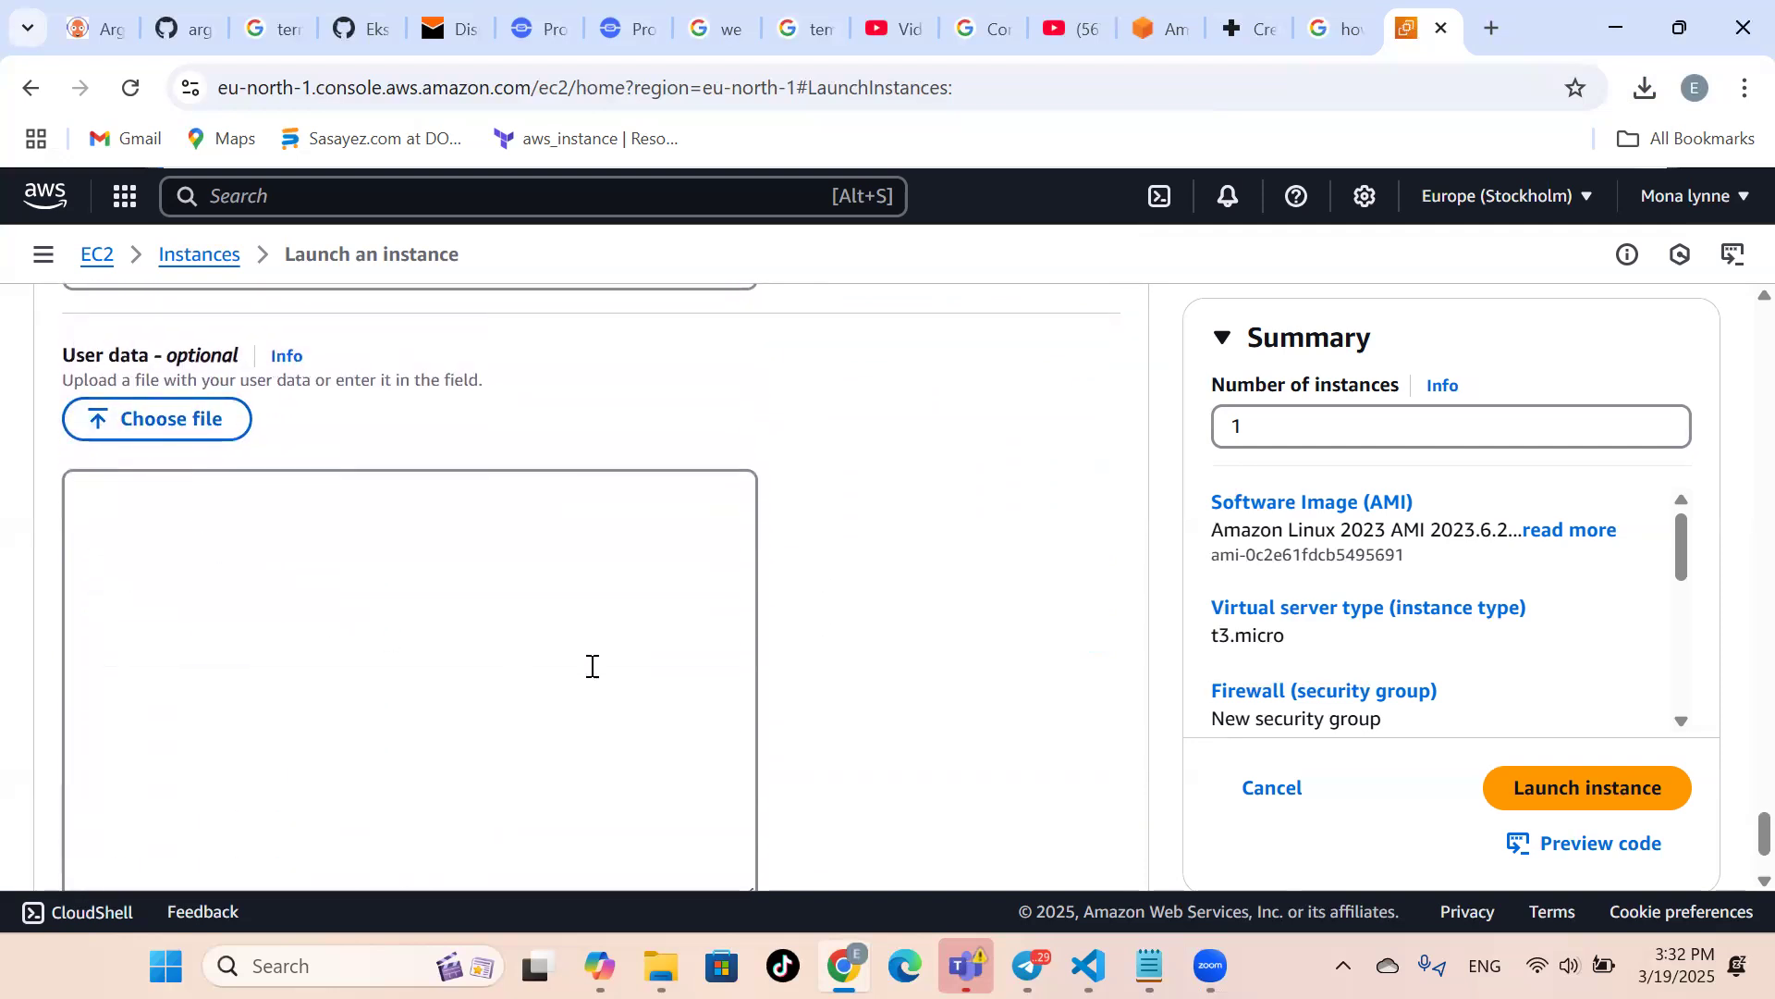
scroll(592, 666, "down", 2)
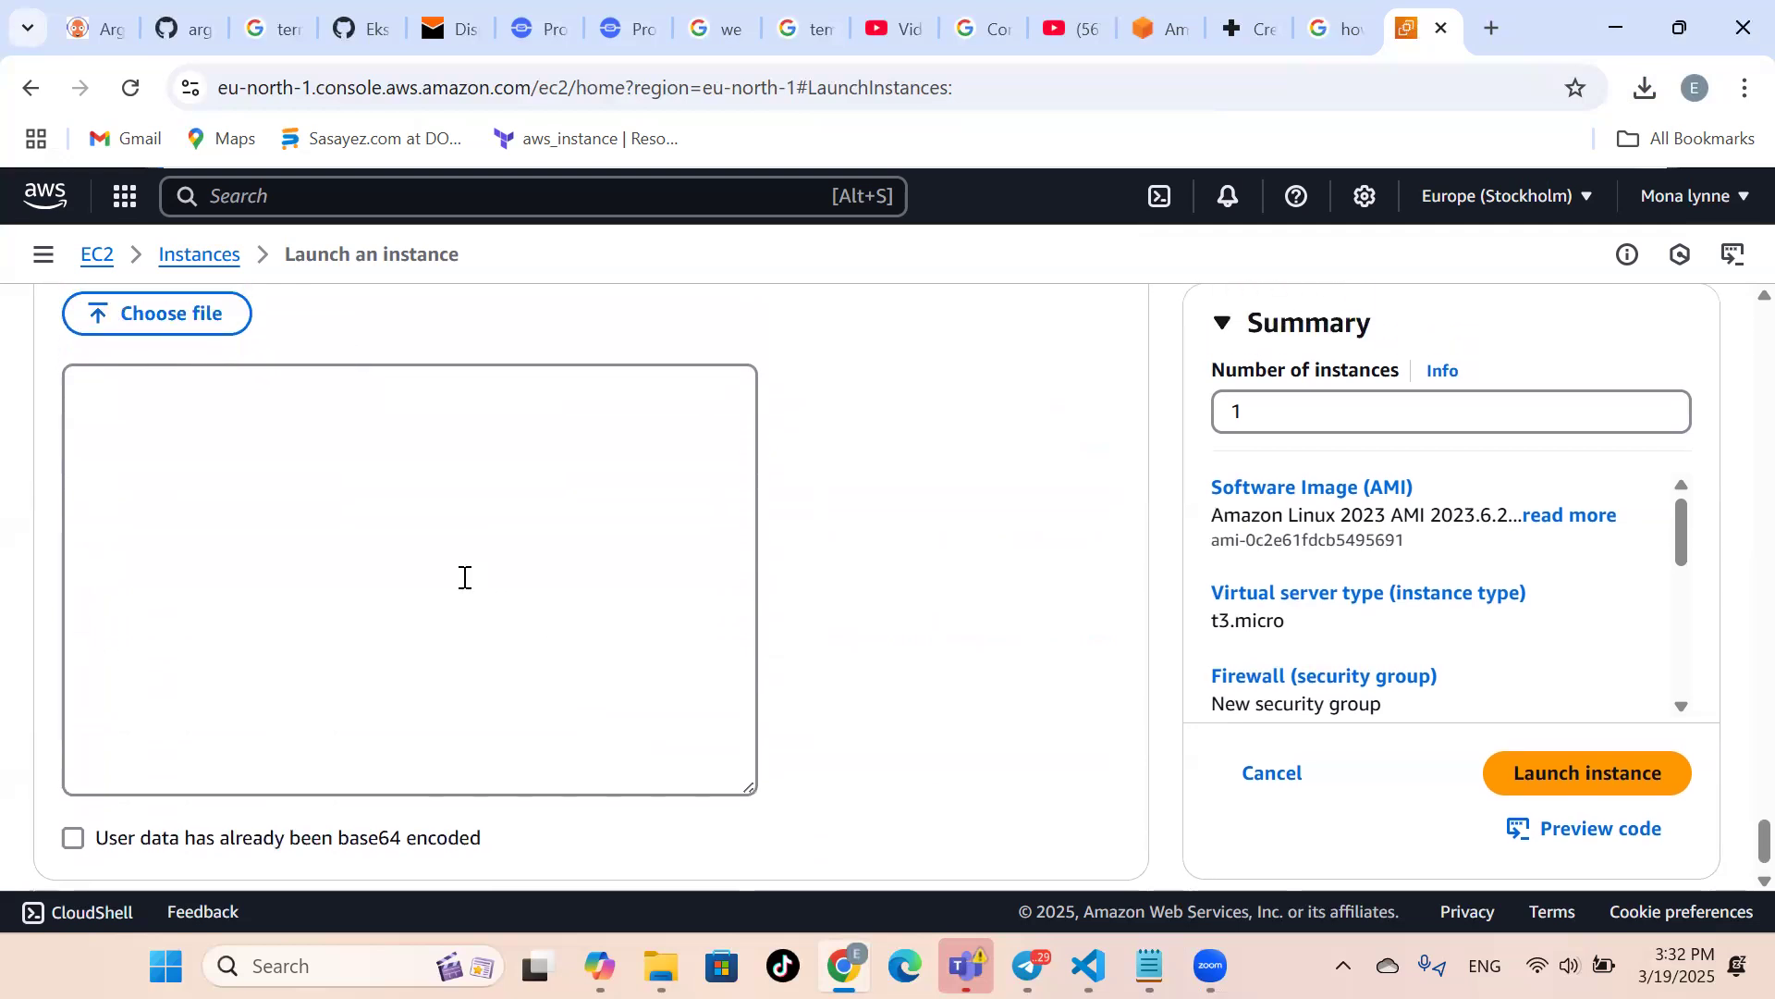
scroll(465, 577, "up", 1)
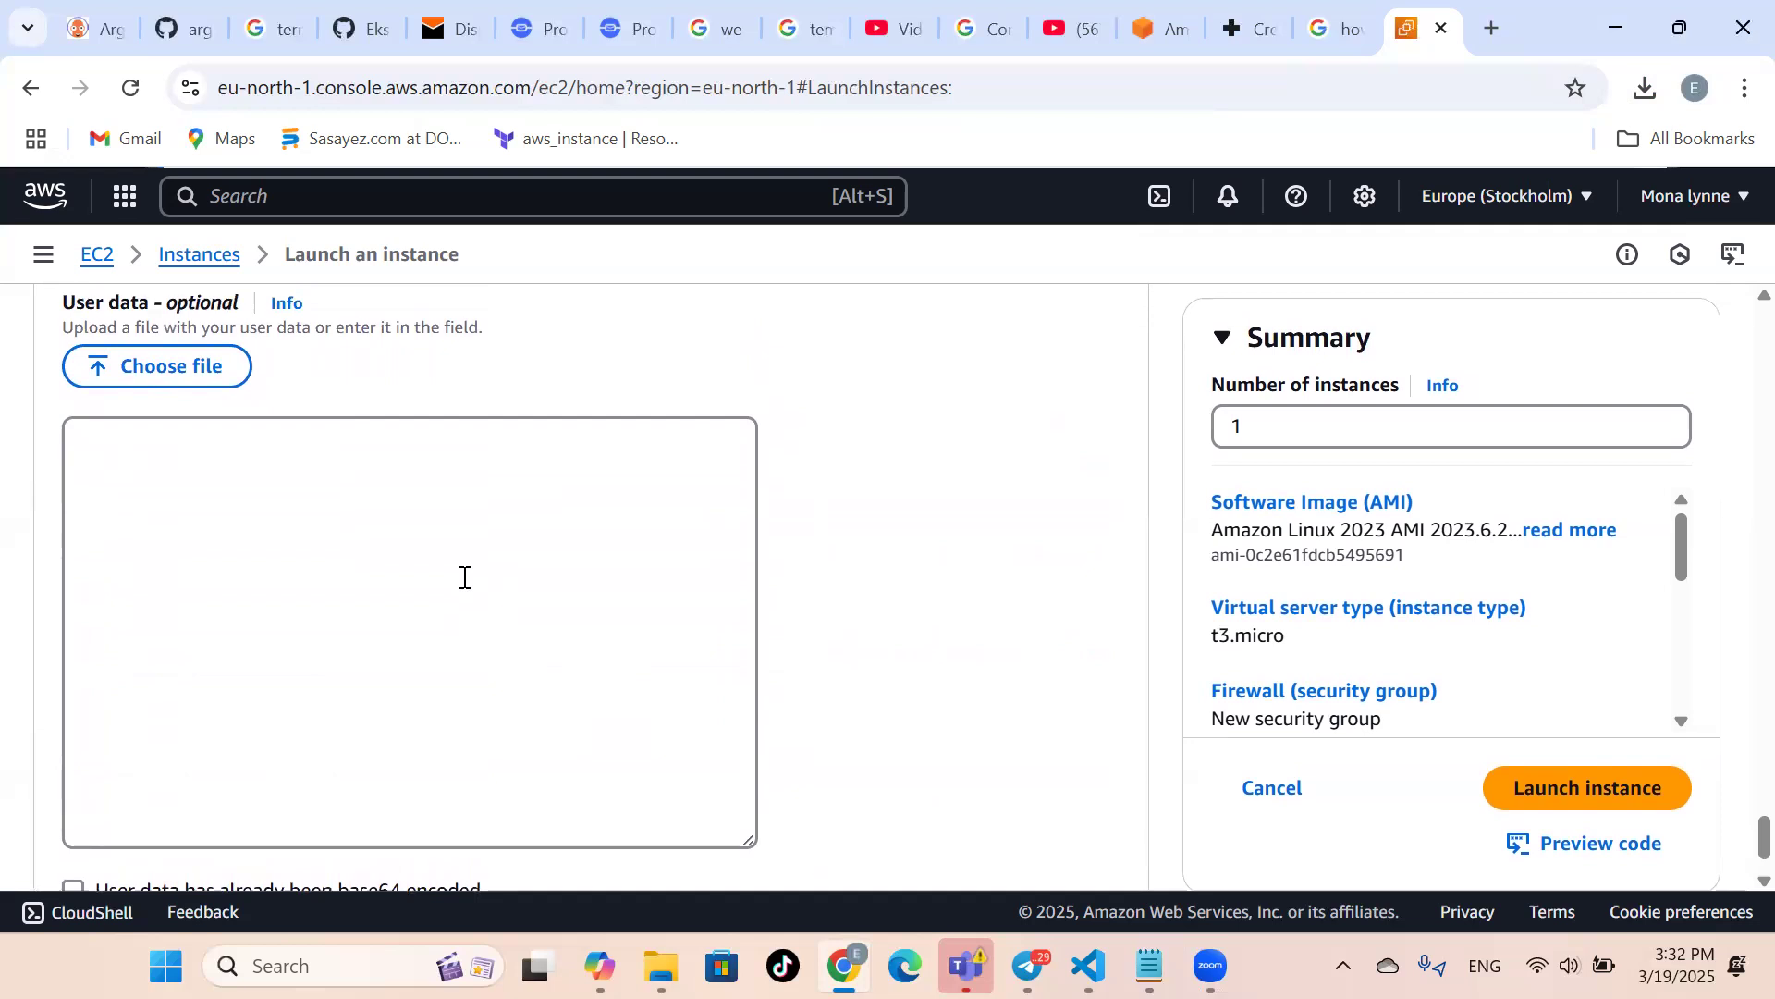
scroll(927, 576, "up", 10)
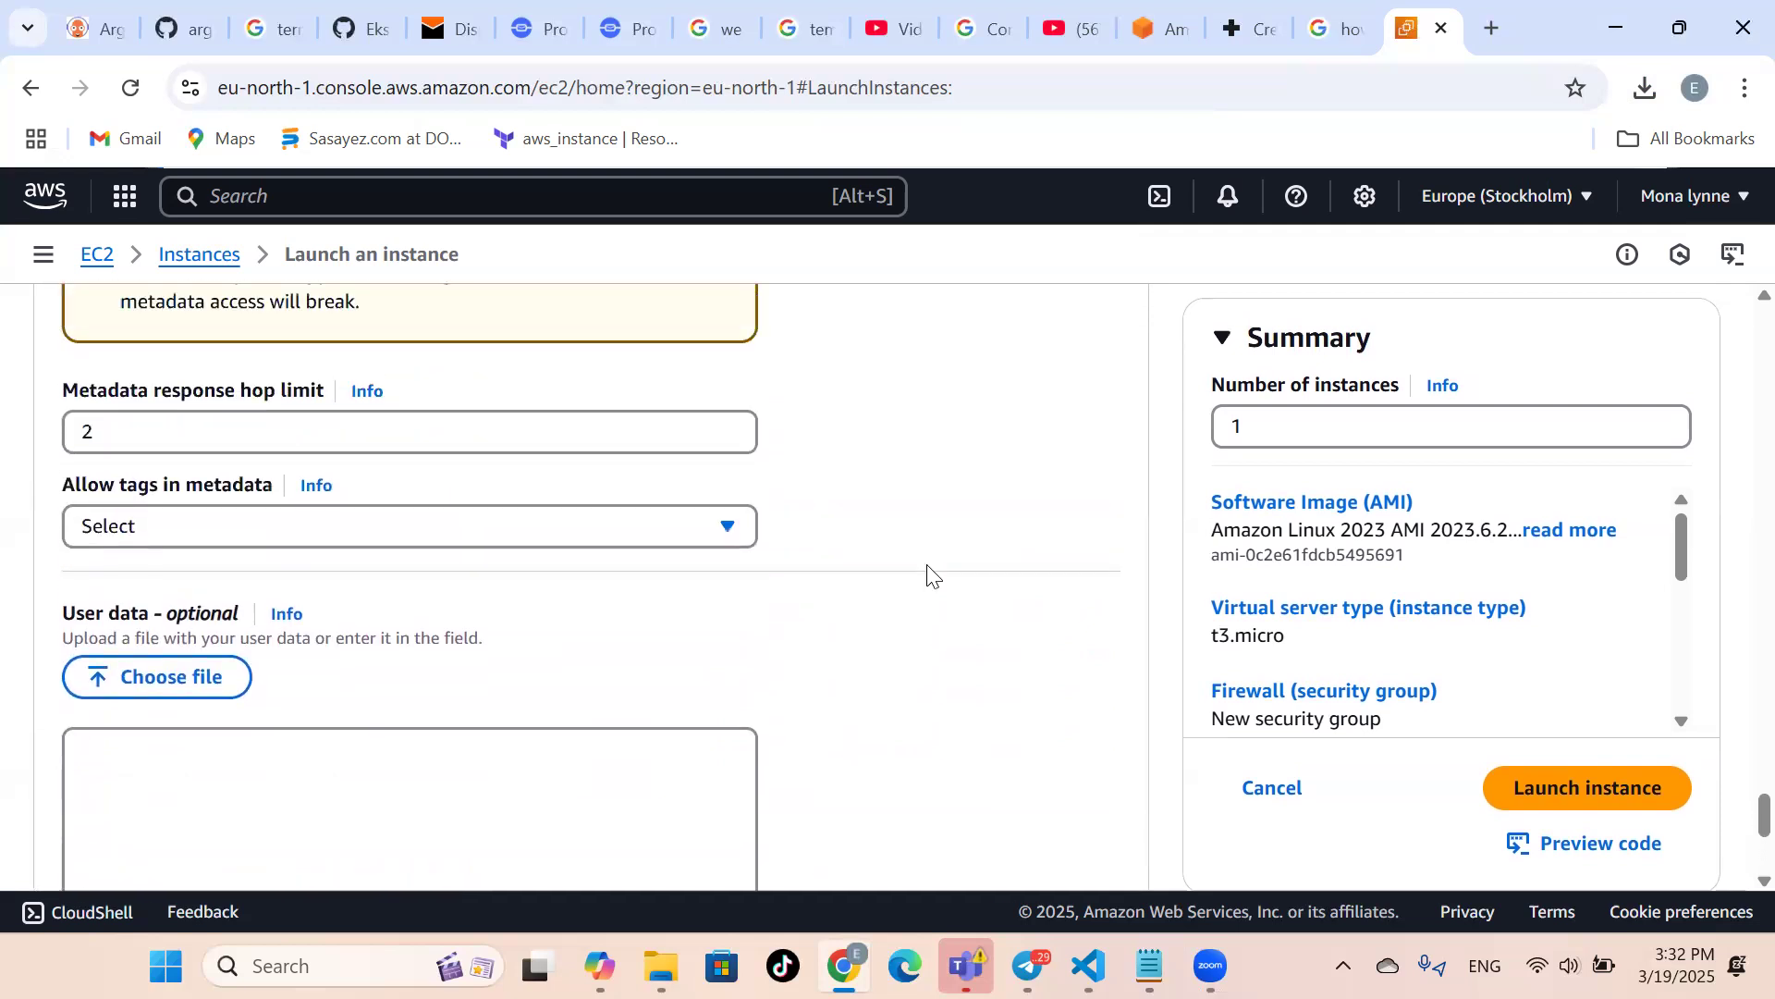
scroll(927, 575, "up", 15)
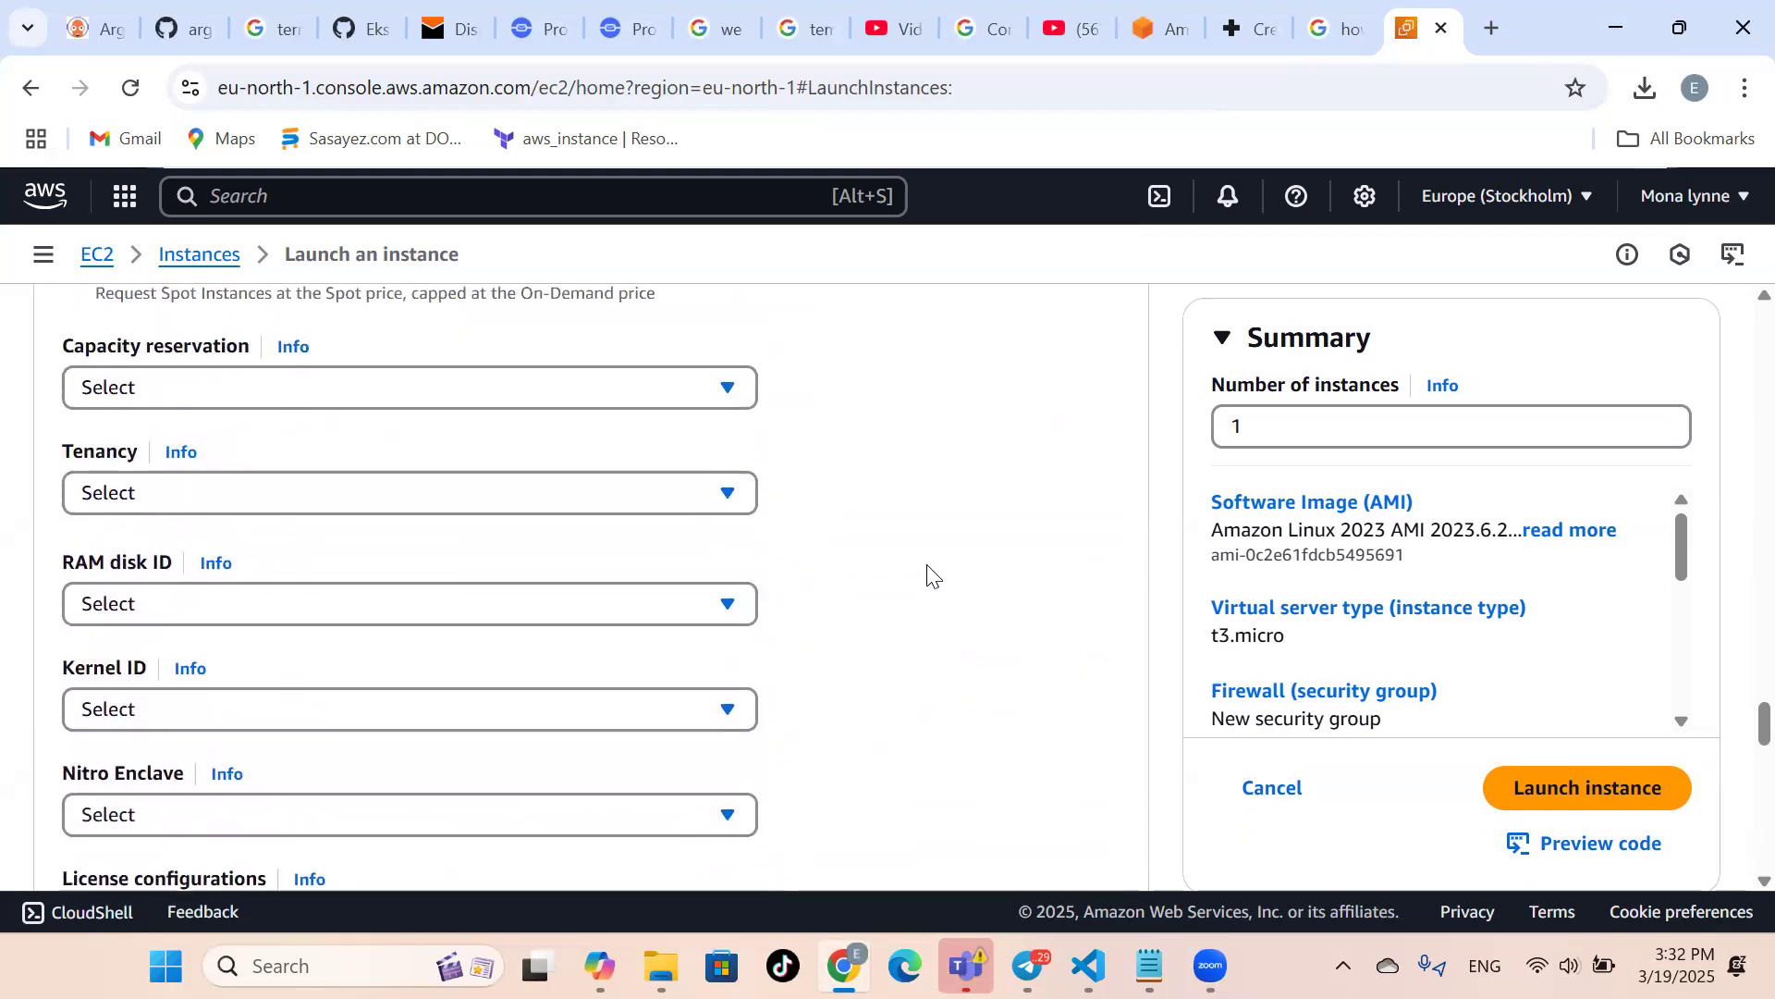
scroll(928, 575, "up", 10)
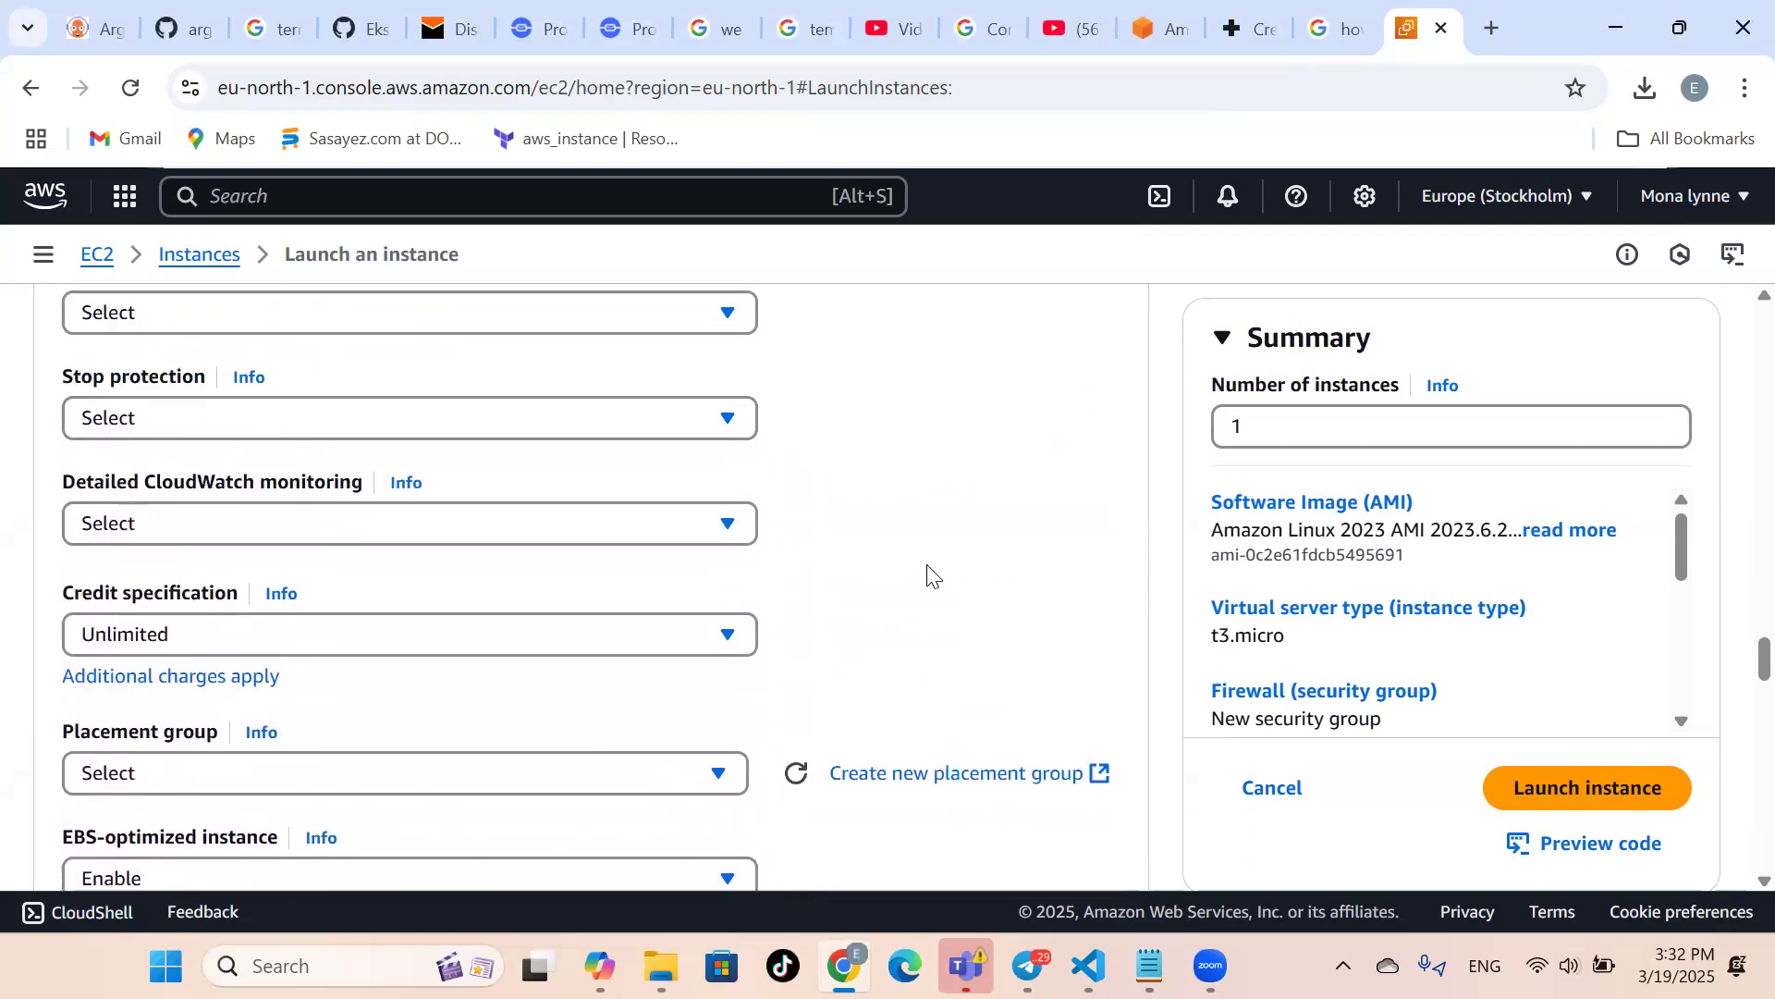
Check the storage and free tier information in the launch summary and launch the instance.
scroll(1454, 680, "down", 5)
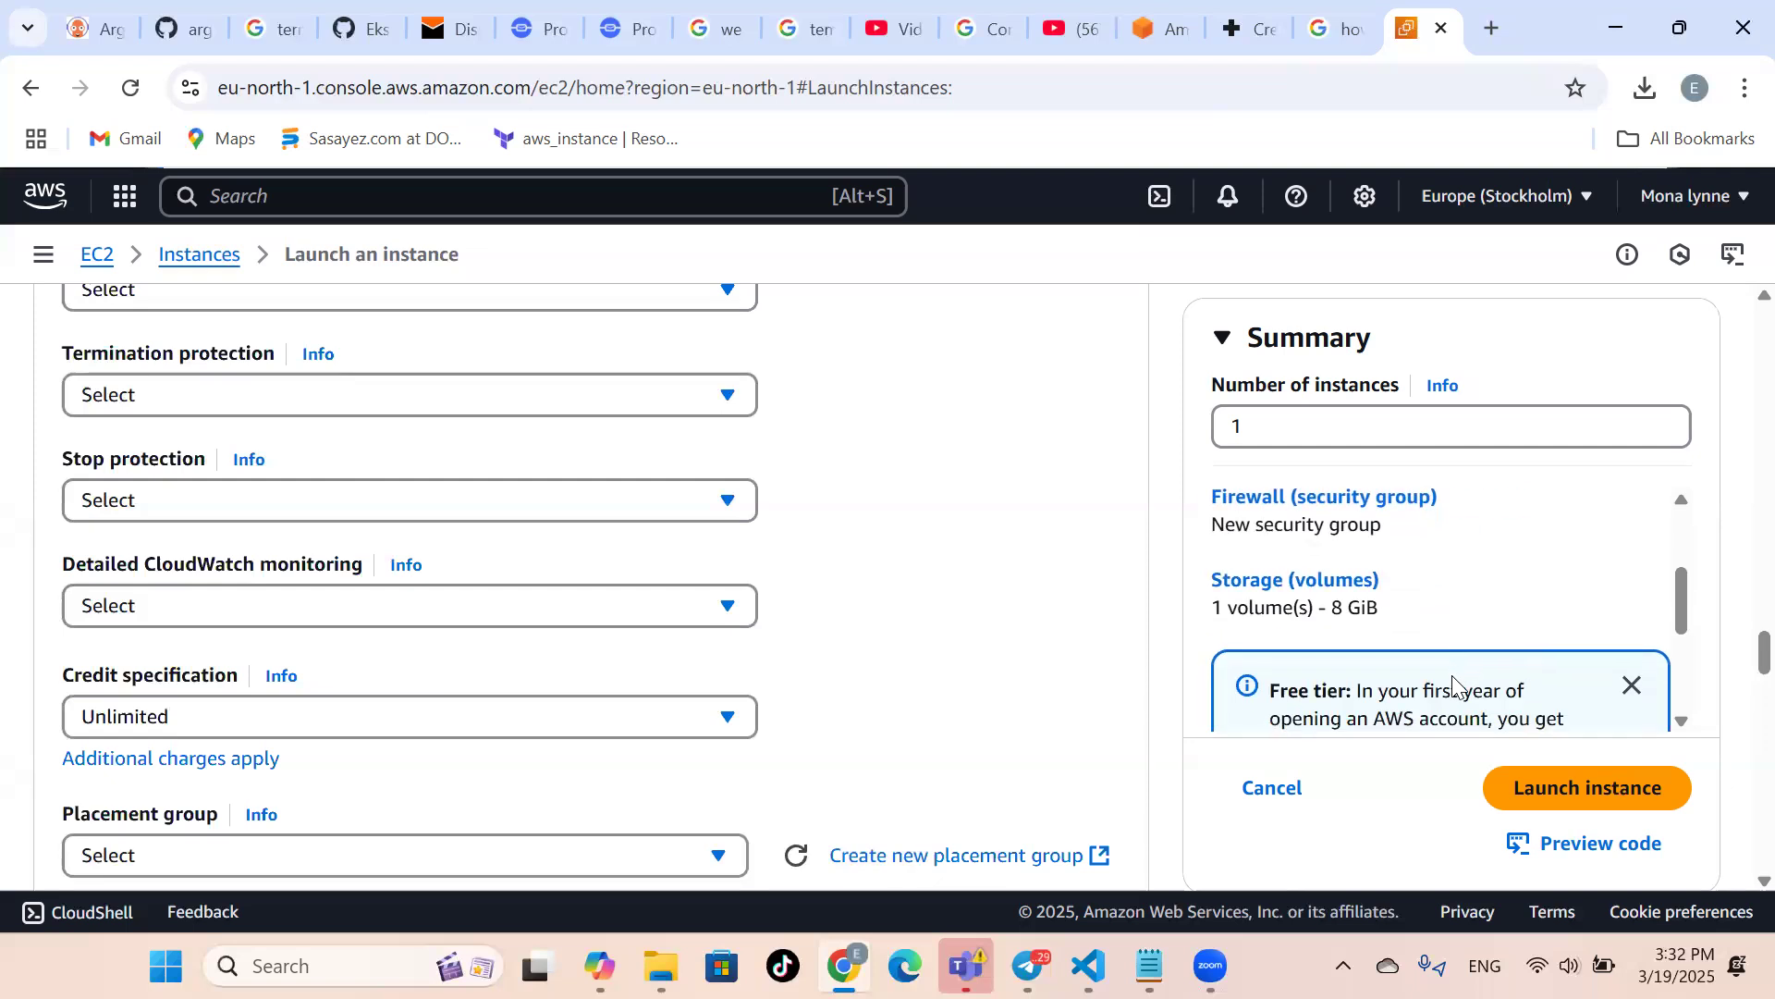
scroll(1455, 676, "down", 1)
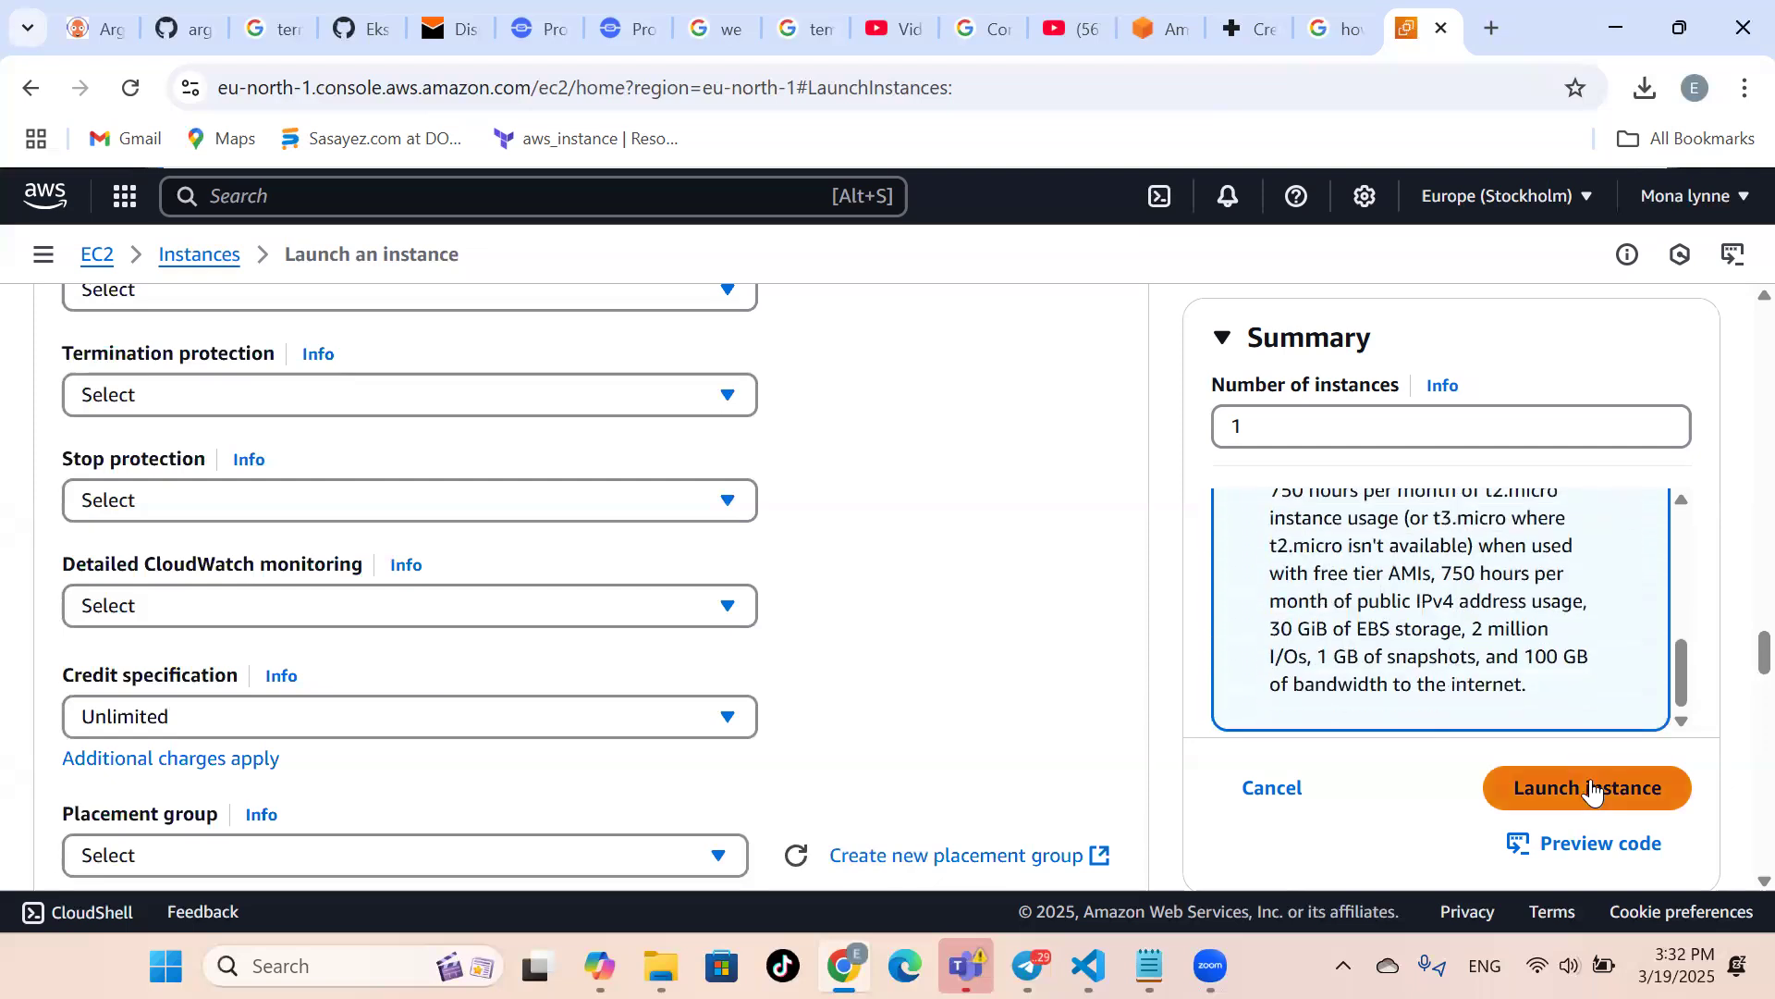
left_click(1614, 801)
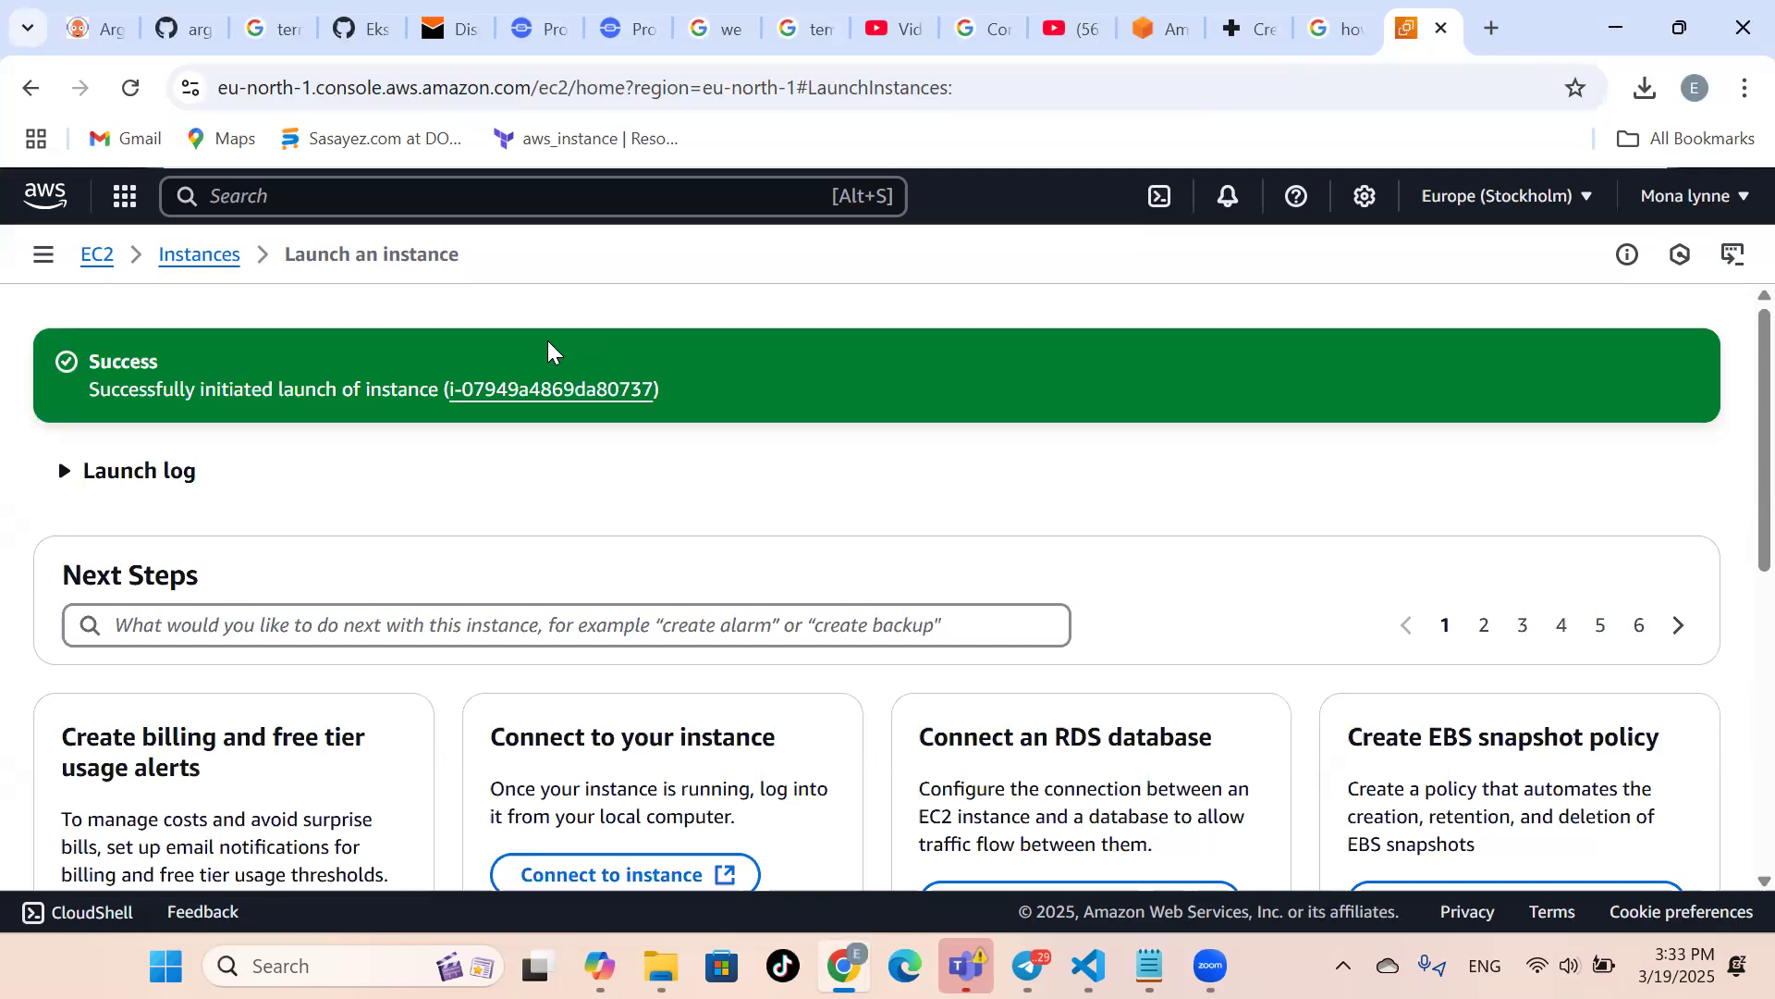
Open MyFirstInstance from the instances list and examine its IP addresses, instance type, VPC, AMI, platform and assigned key pair.
left_click(215, 263)
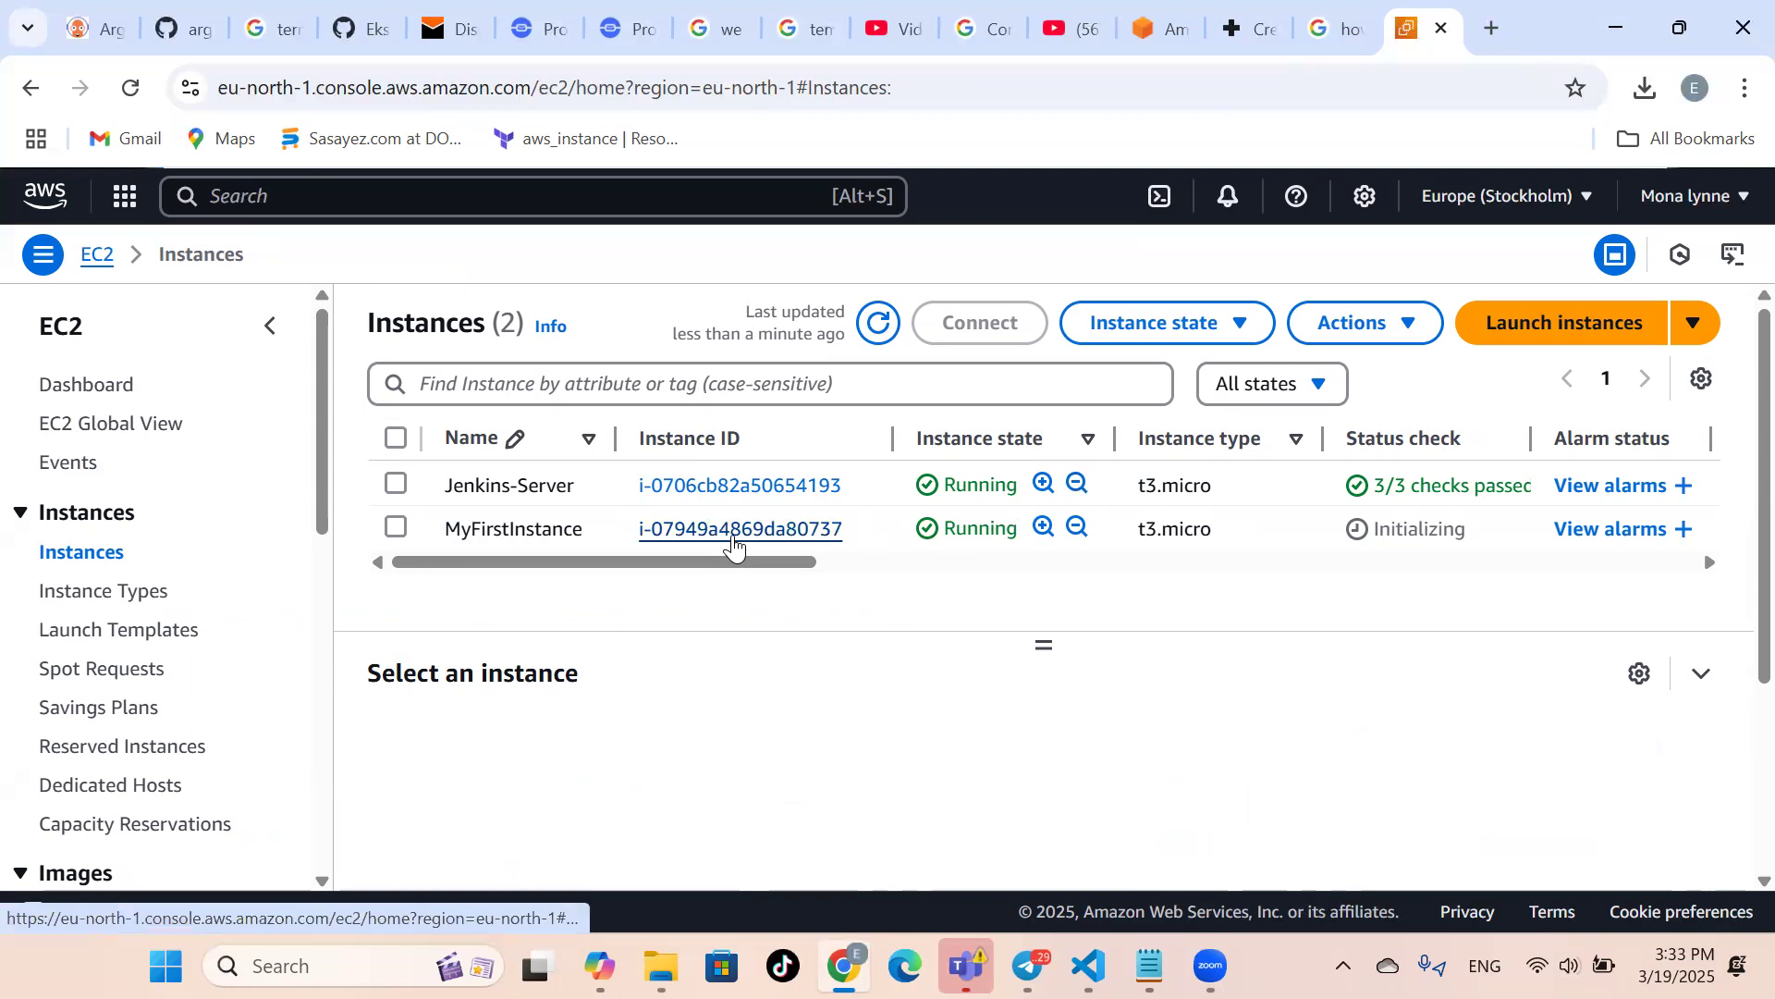
left_click(735, 534)
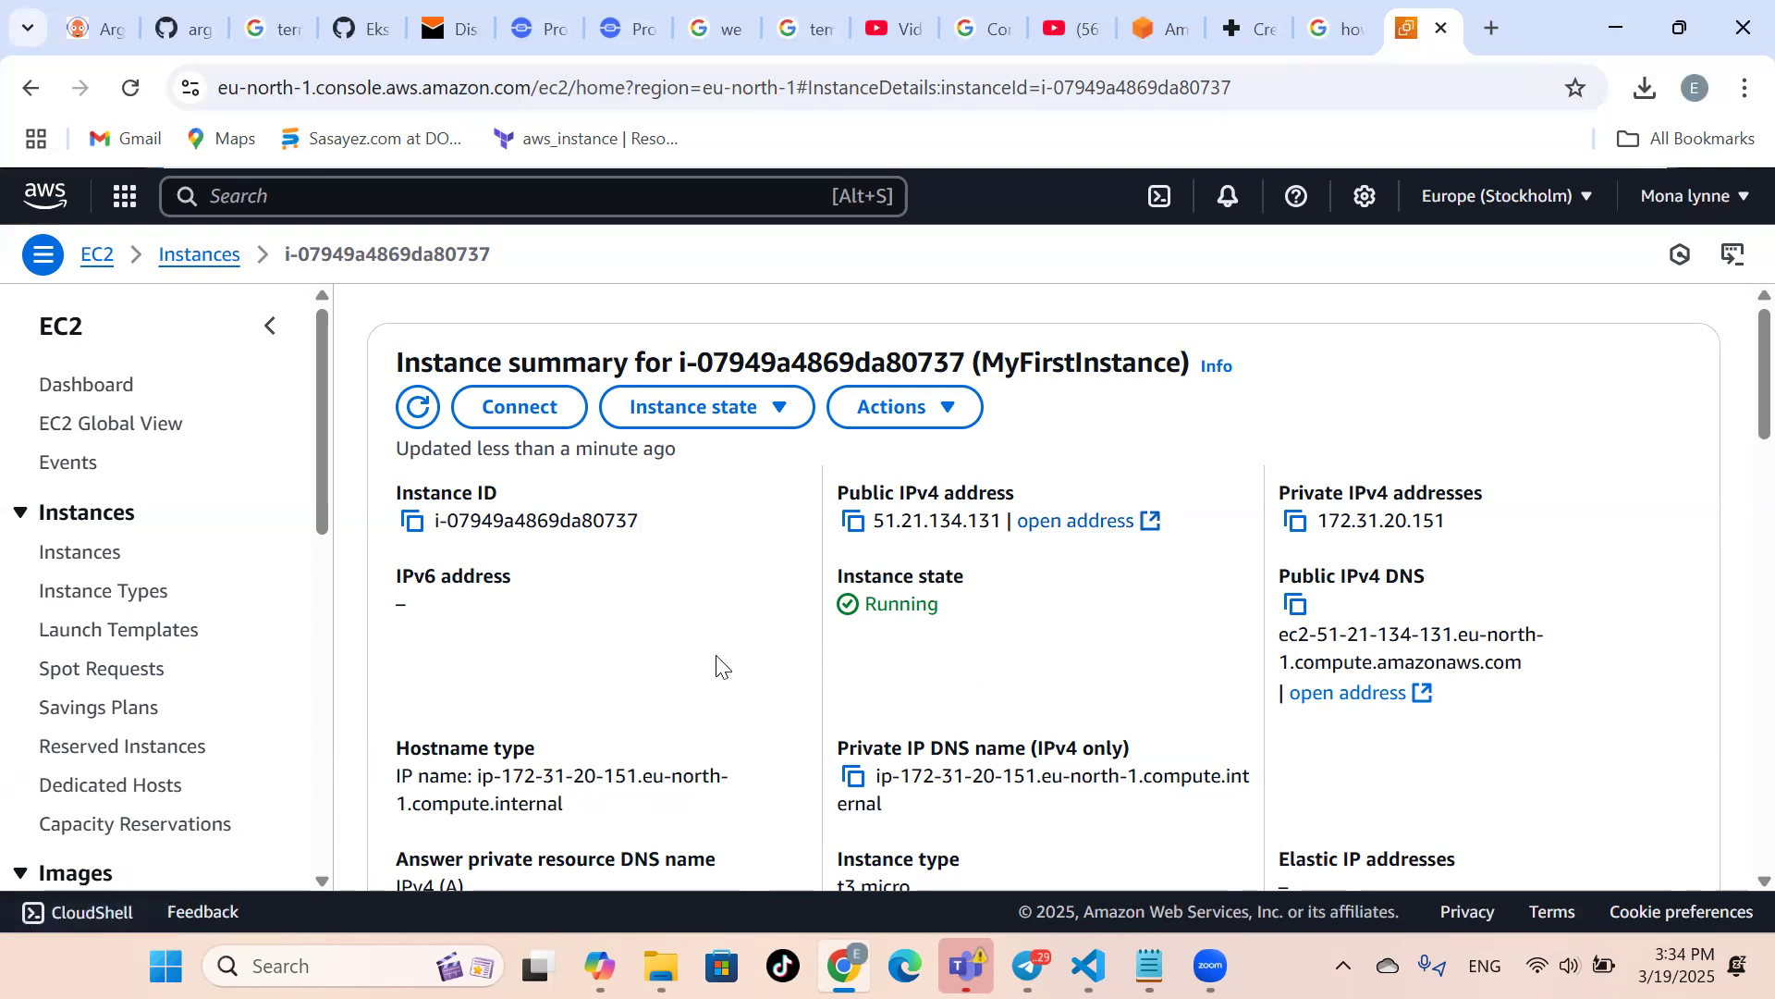
scroll(718, 663, "down", 1)
scroll(719, 663, "down", 3)
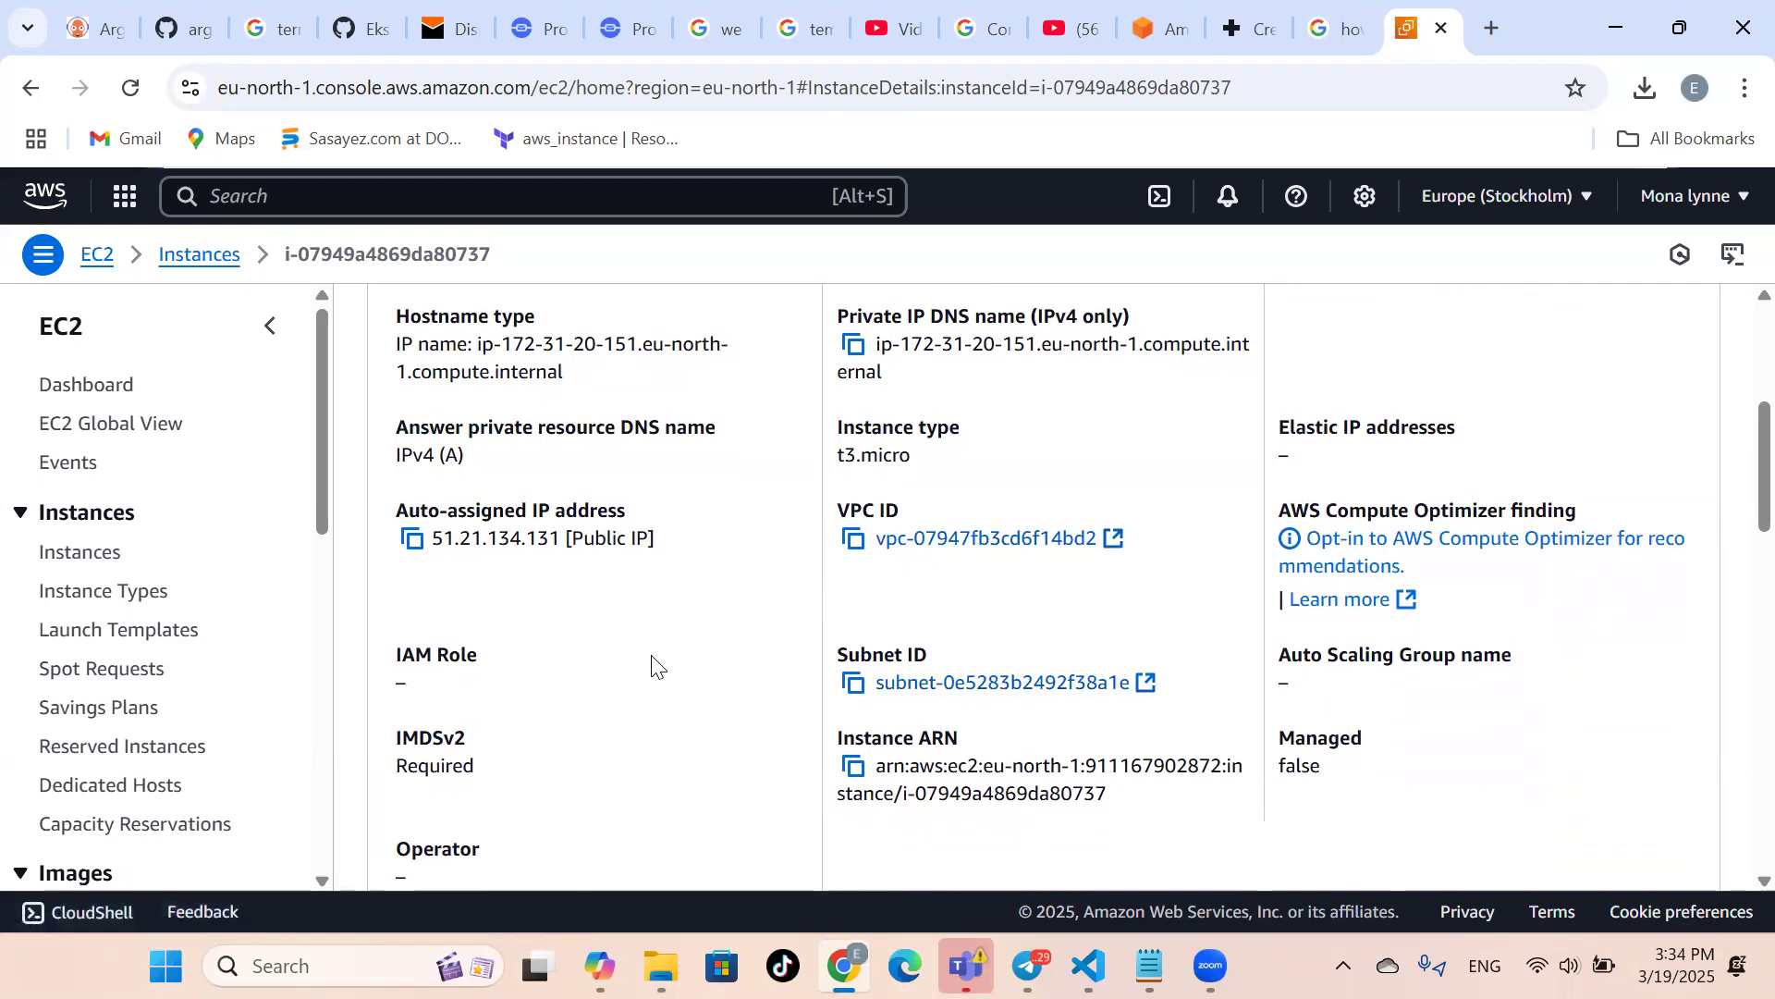
scroll(652, 665, "down", 3)
scroll(645, 680, "down", 3)
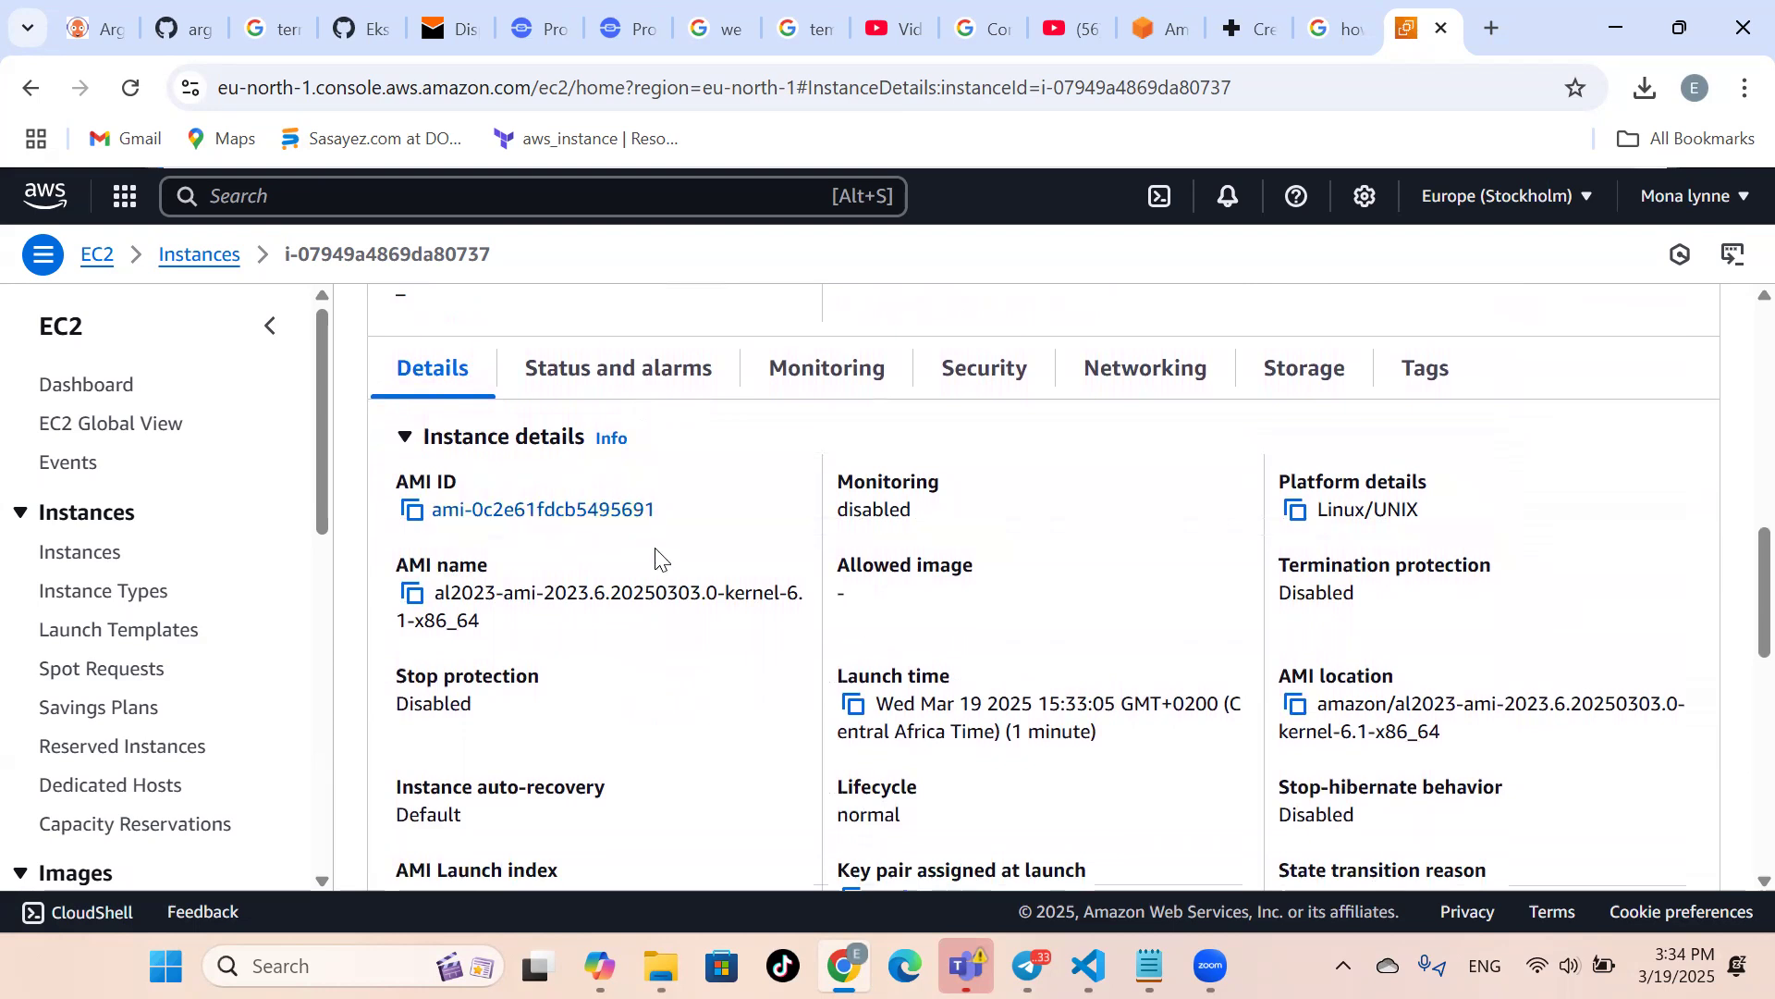
scroll(666, 737, "down", 1)
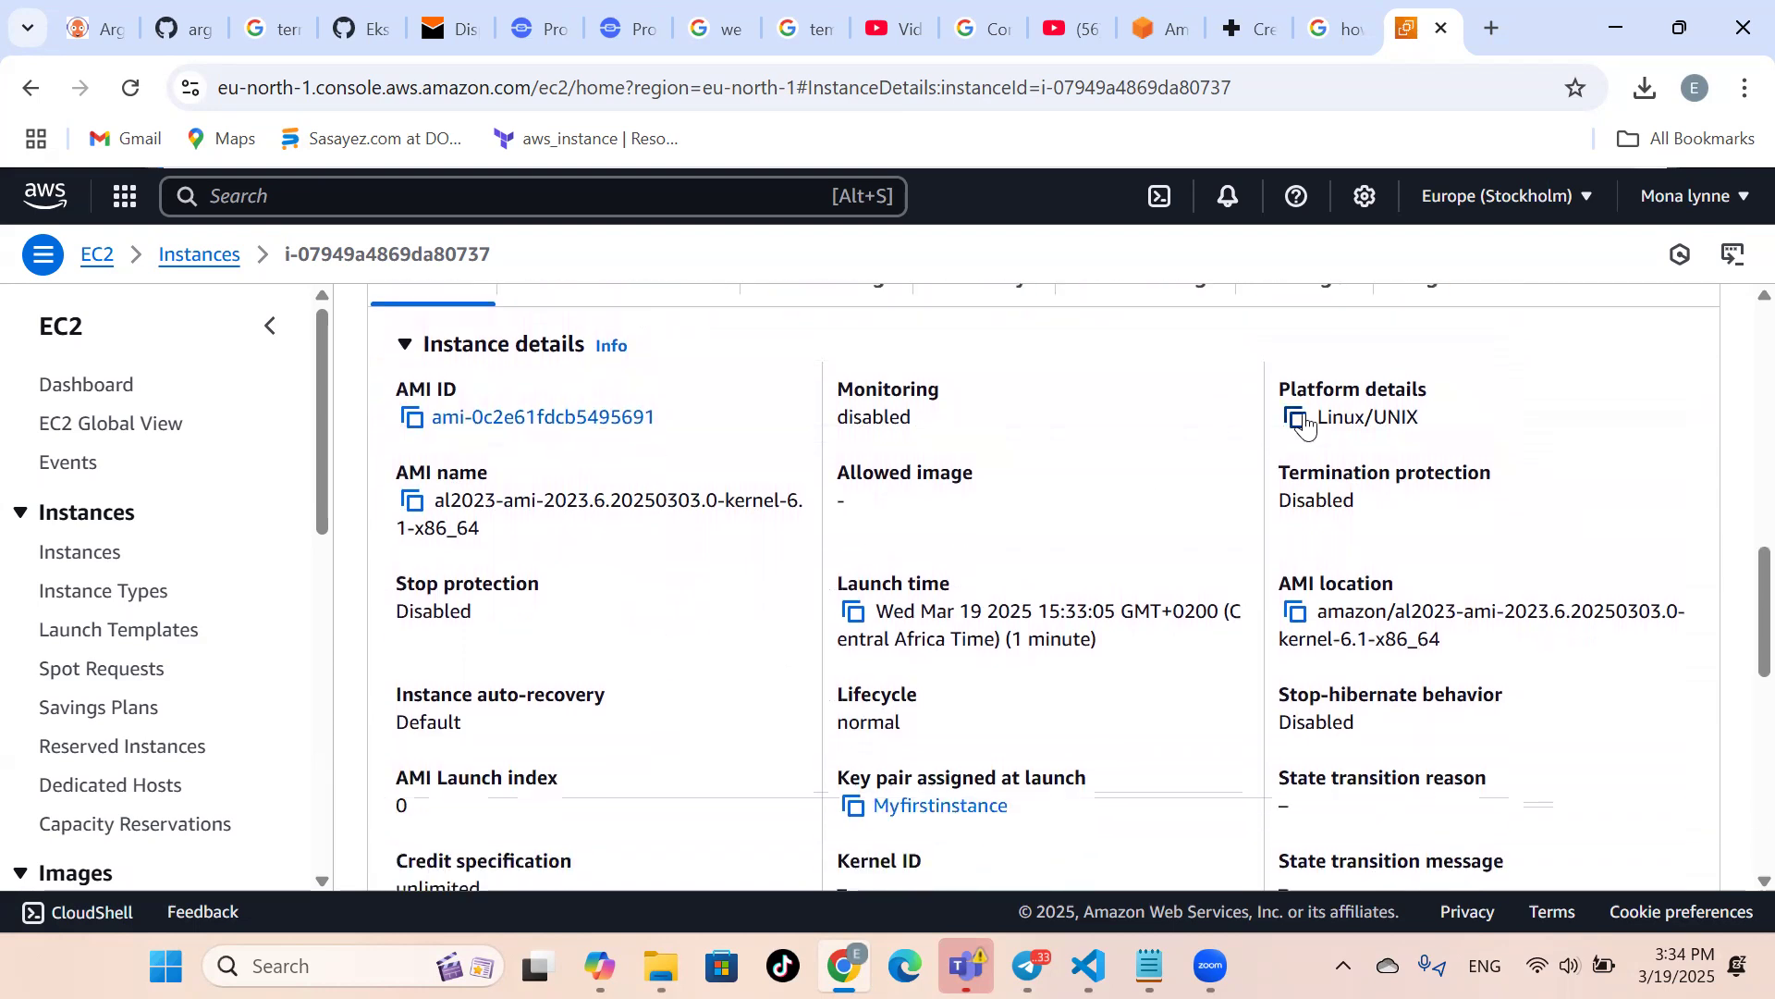
scroll(634, 710, "down", 1)
scroll(634, 710, "down", 3)
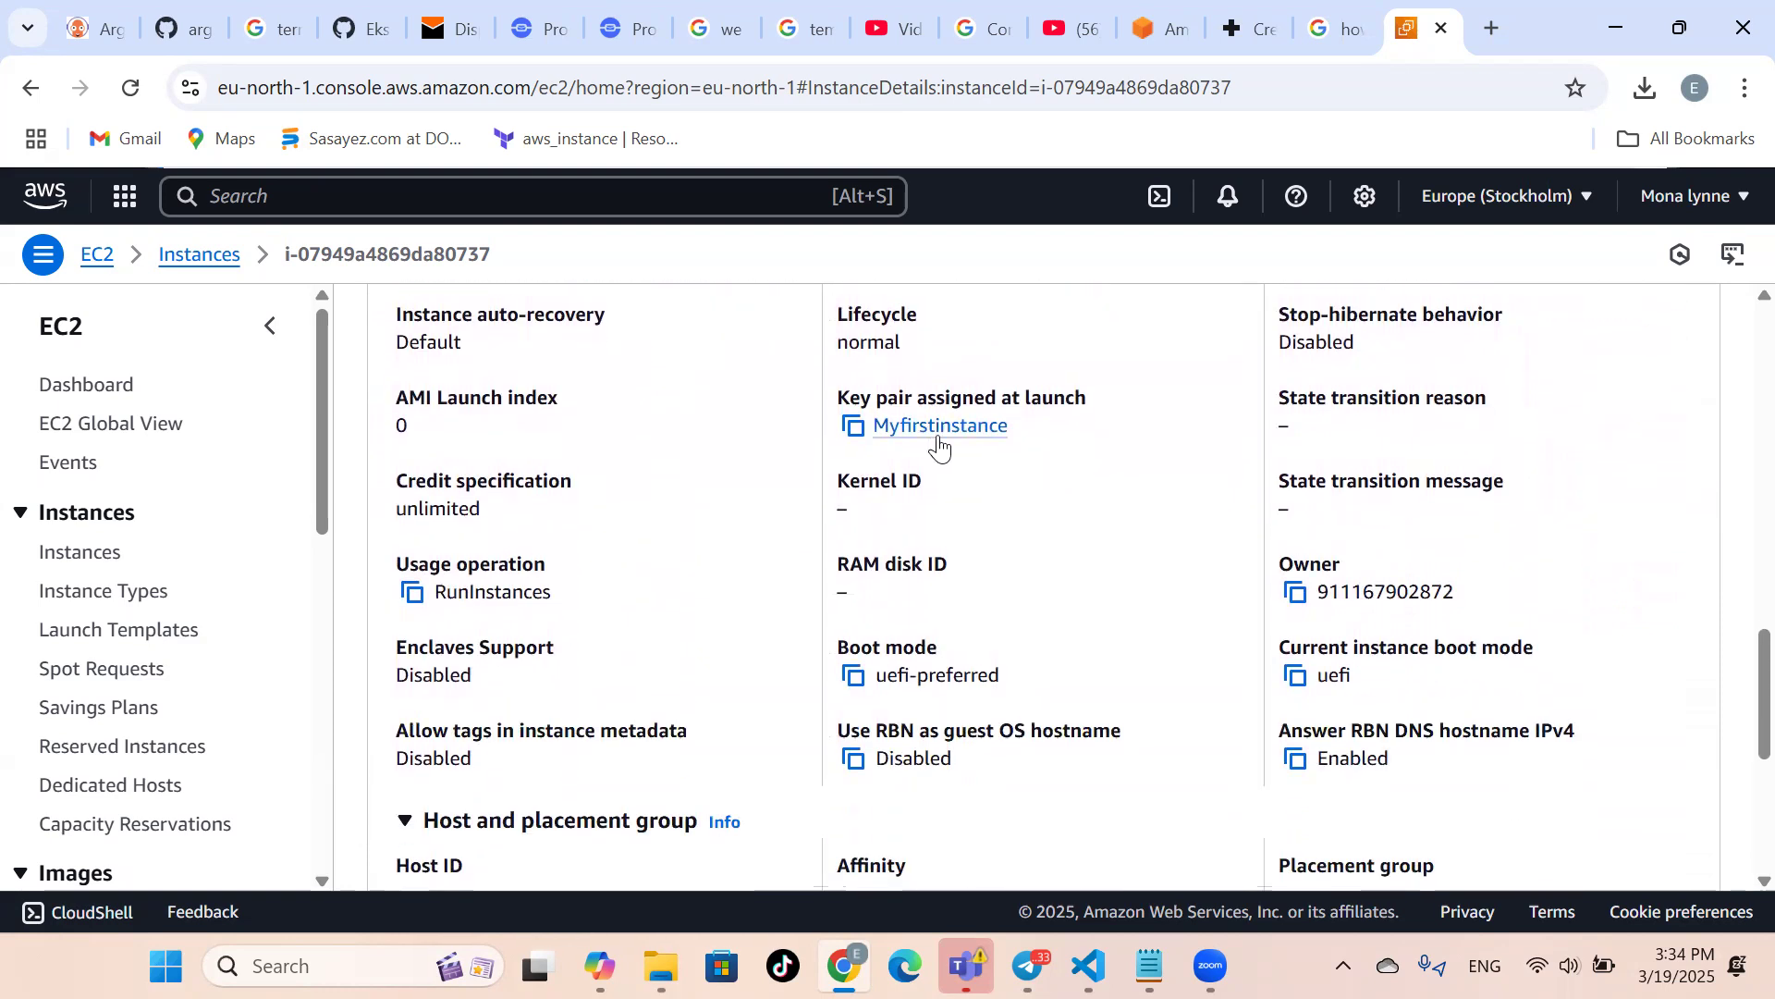
scroll(682, 665, "down", 2)
scroll(677, 666, "down", 3)
scroll(678, 666, "up", 10)
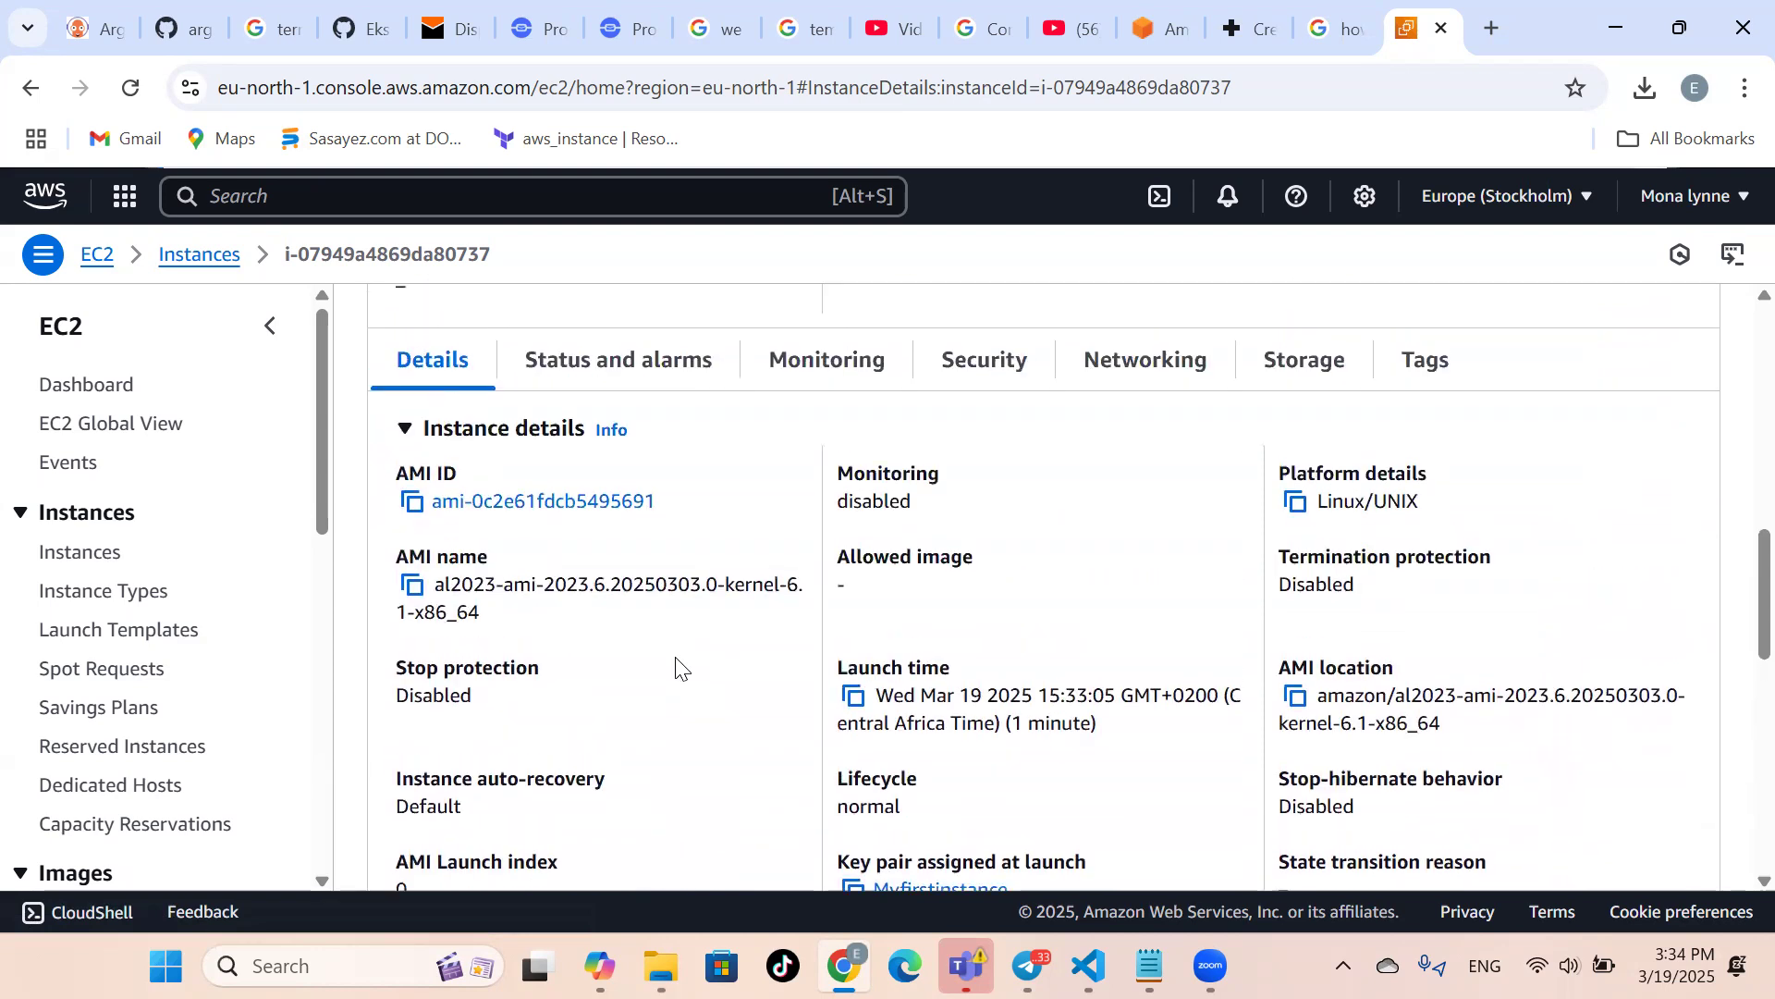
scroll(677, 666, "up", 1)
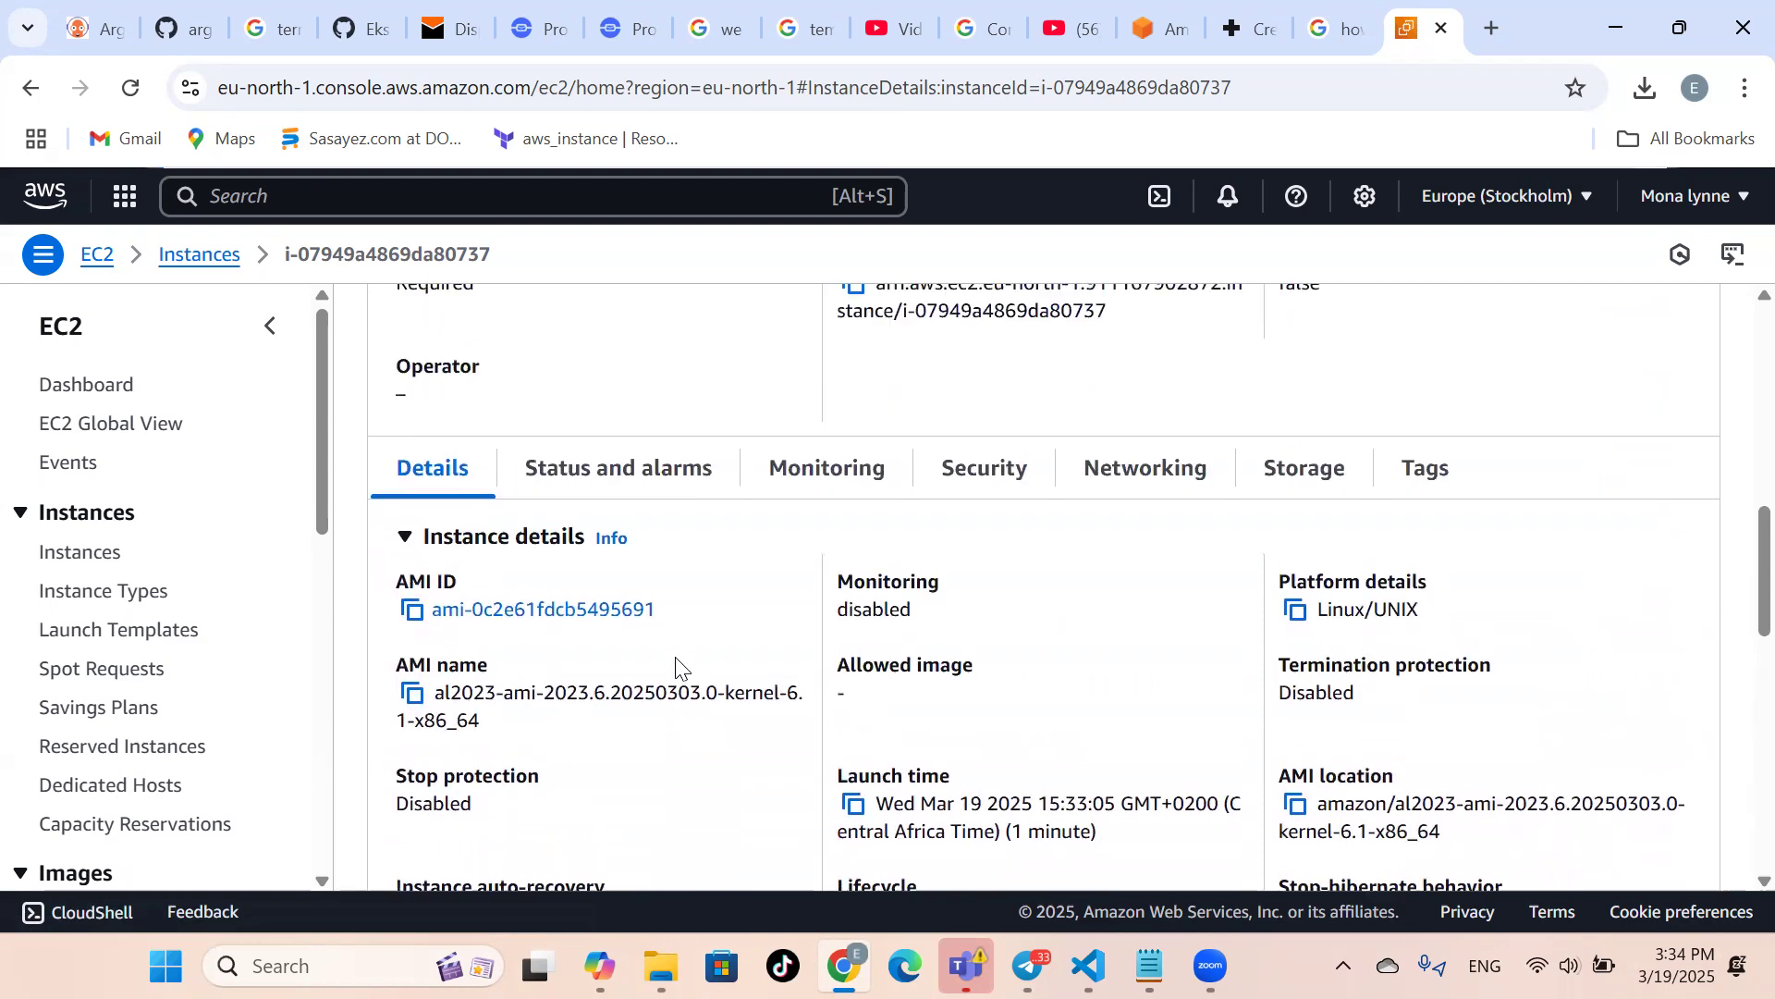
View the instance's security details and examine its security group, the inbound rule's port range, and the outbound rules.
left_click(987, 470)
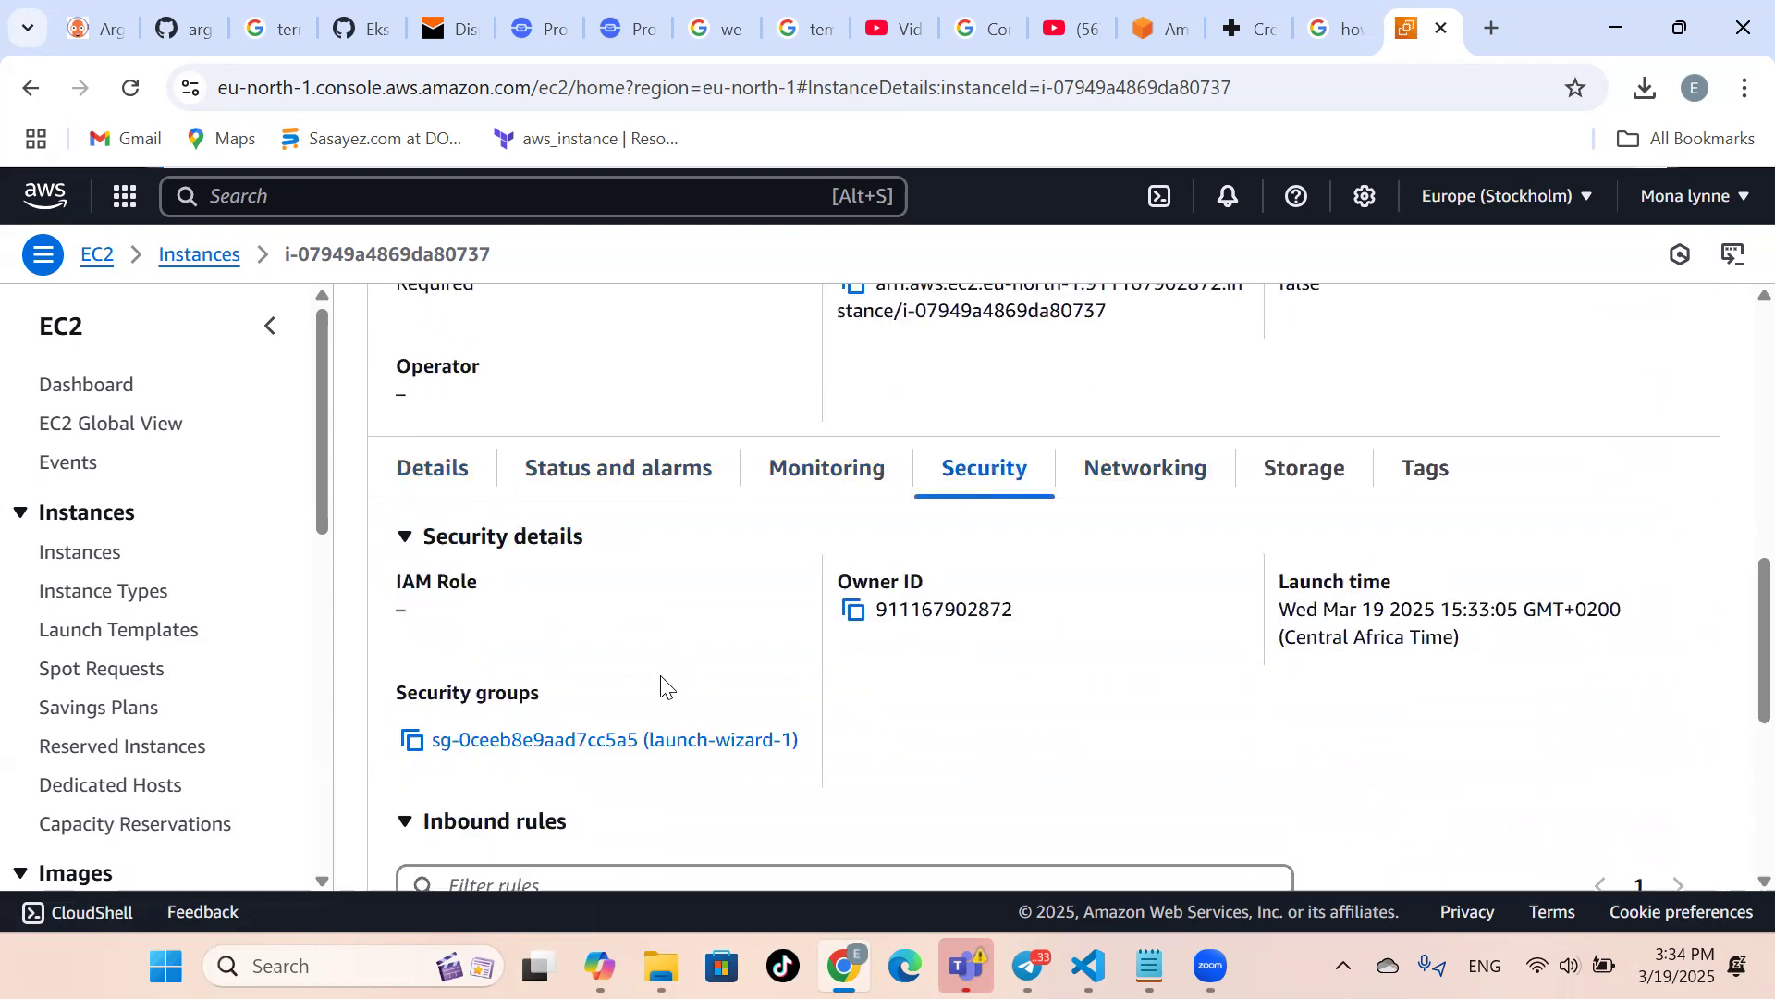
scroll(666, 685, "down", 1)
scroll(661, 684, "down", 2)
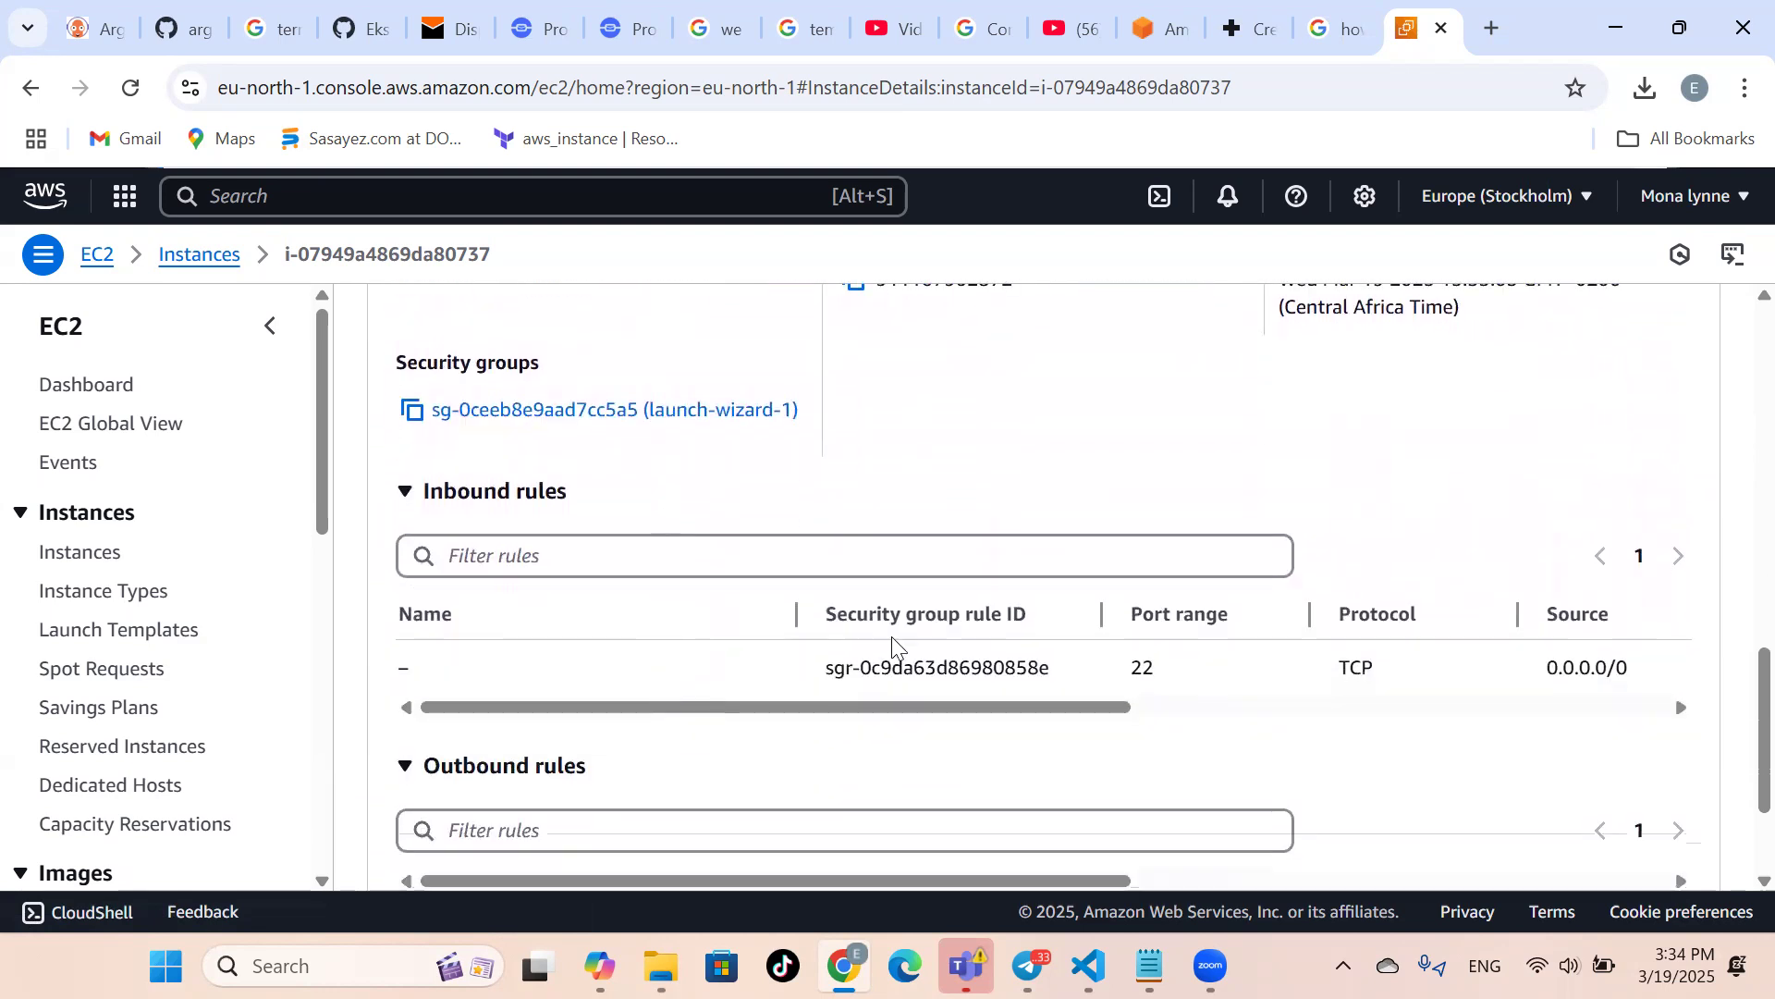
double_click(1136, 667)
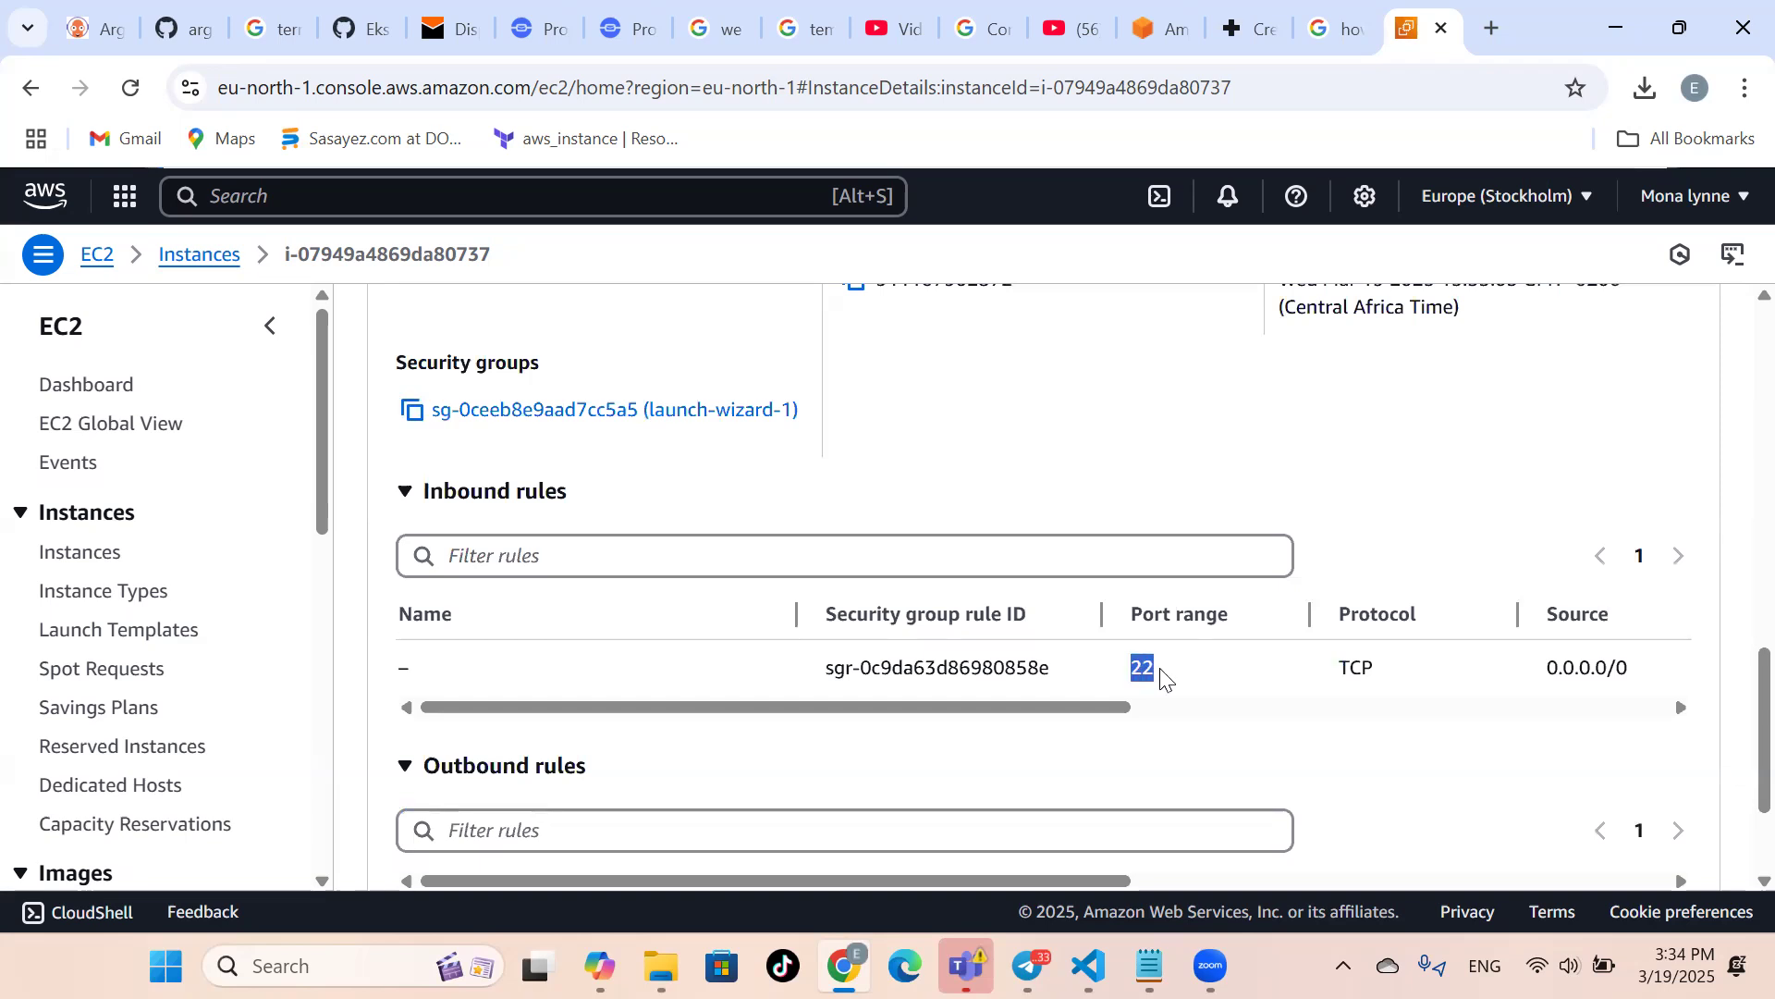
scroll(721, 644, "down", 1)
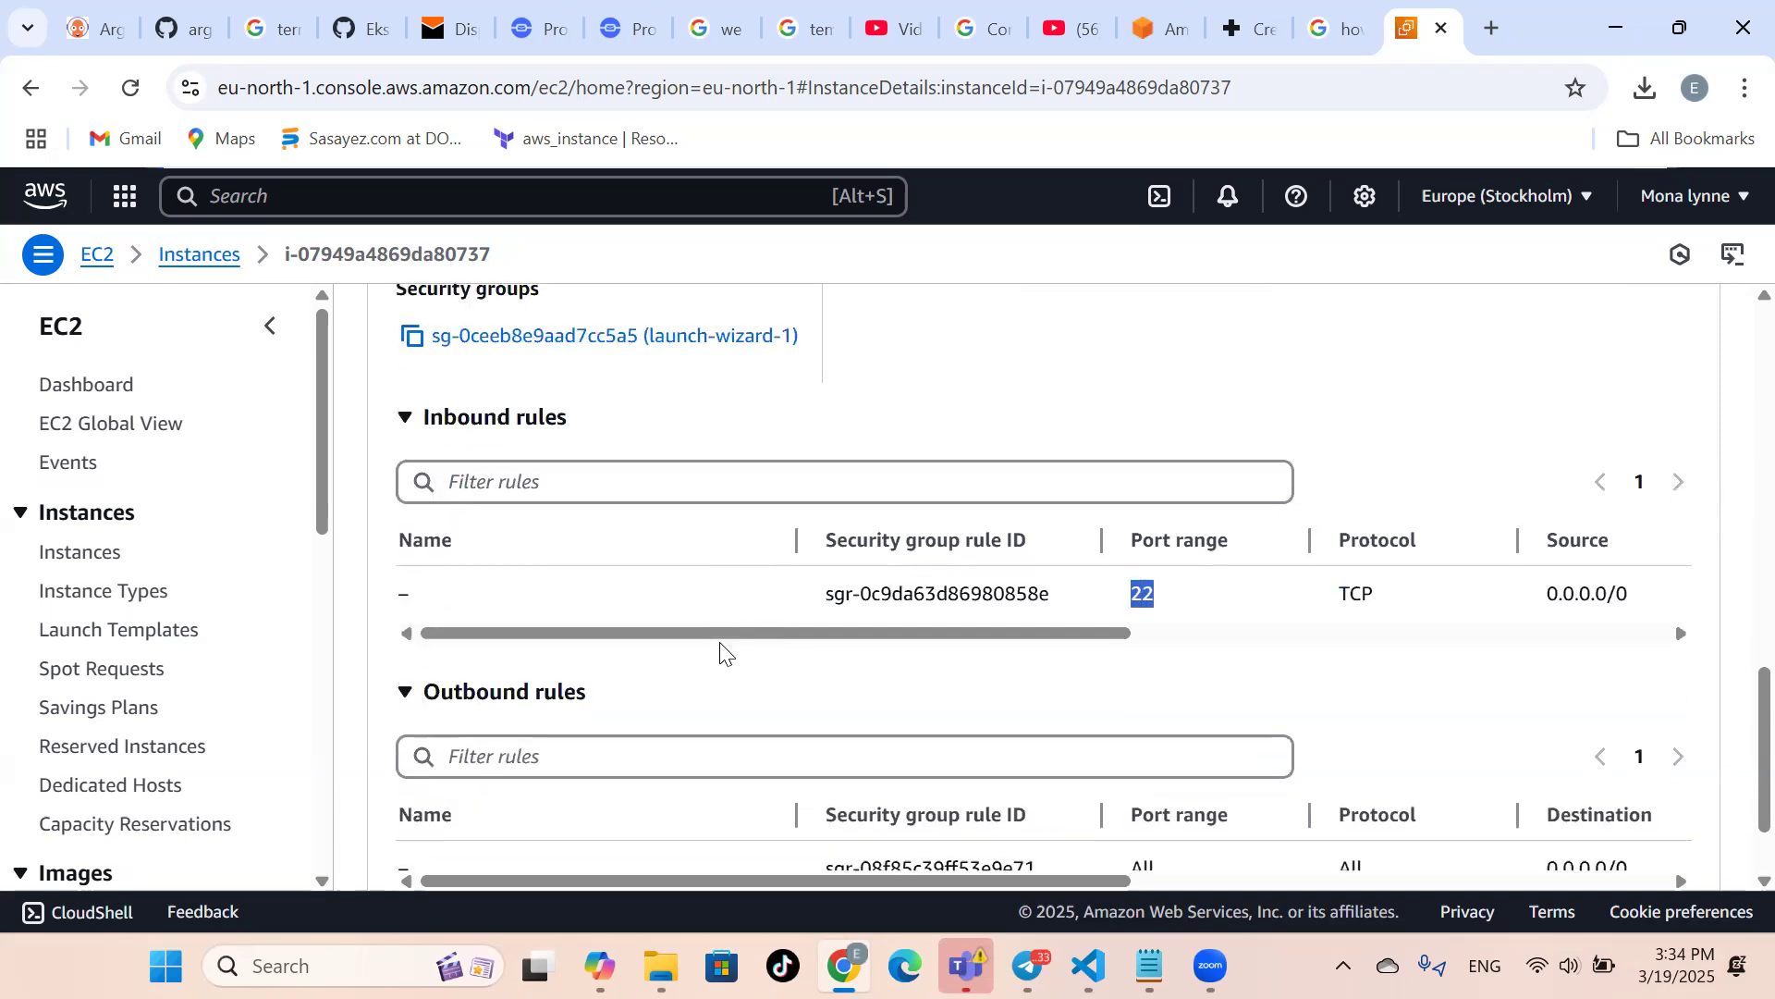
Open MyFirstInstance's launch-wizard-1 security group from its security details and open the inbound rules for editing.
scroll(1201, 602, "down", 2)
scroll(1201, 602, "up", 3)
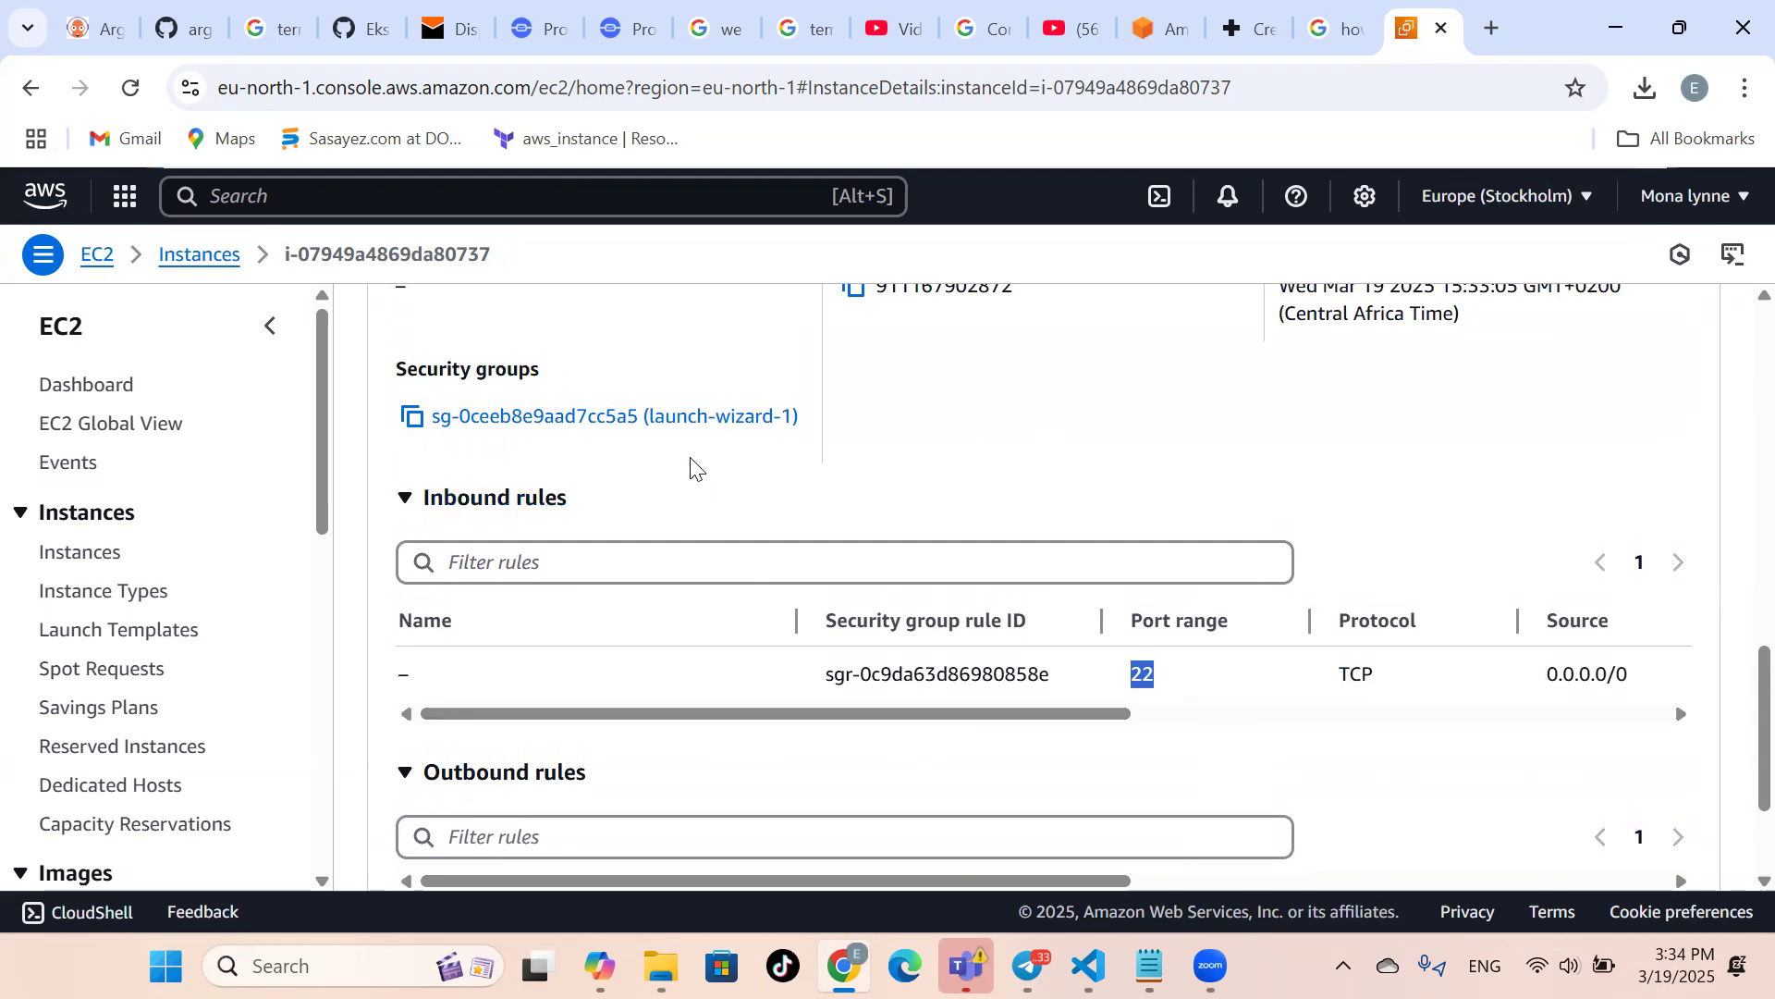
left_click(662, 418)
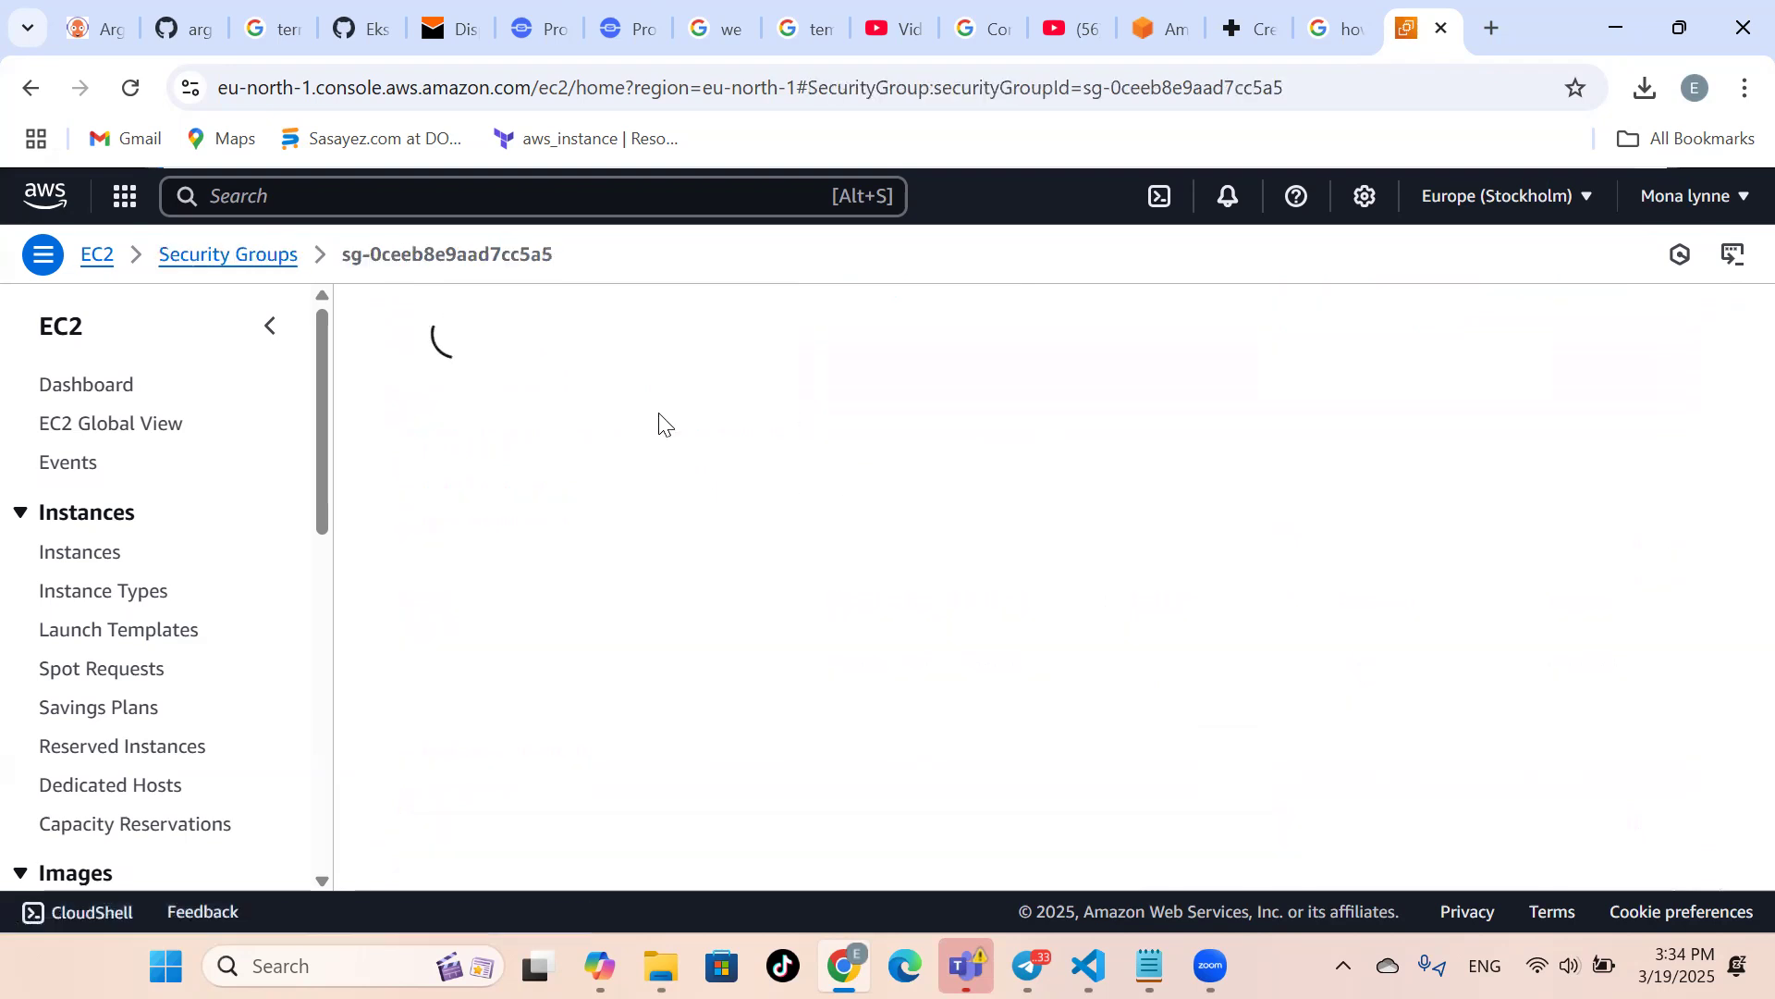
scroll(887, 703, "down", 3)
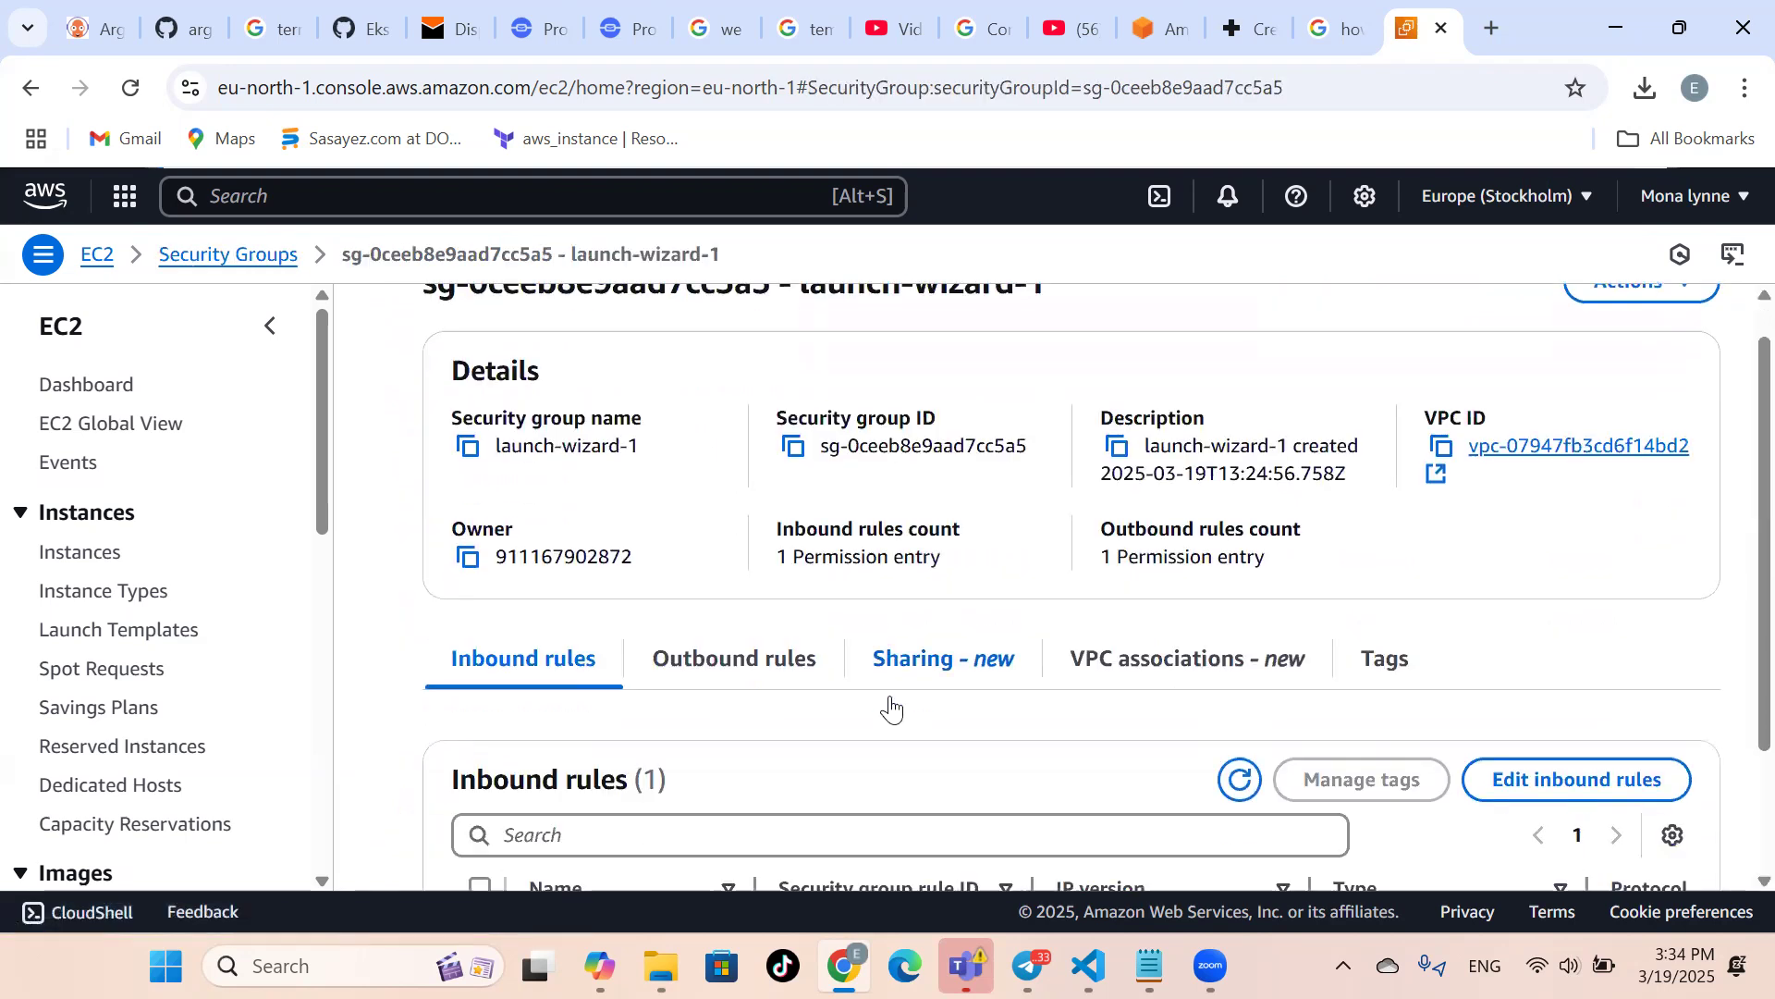
left_click(1551, 610)
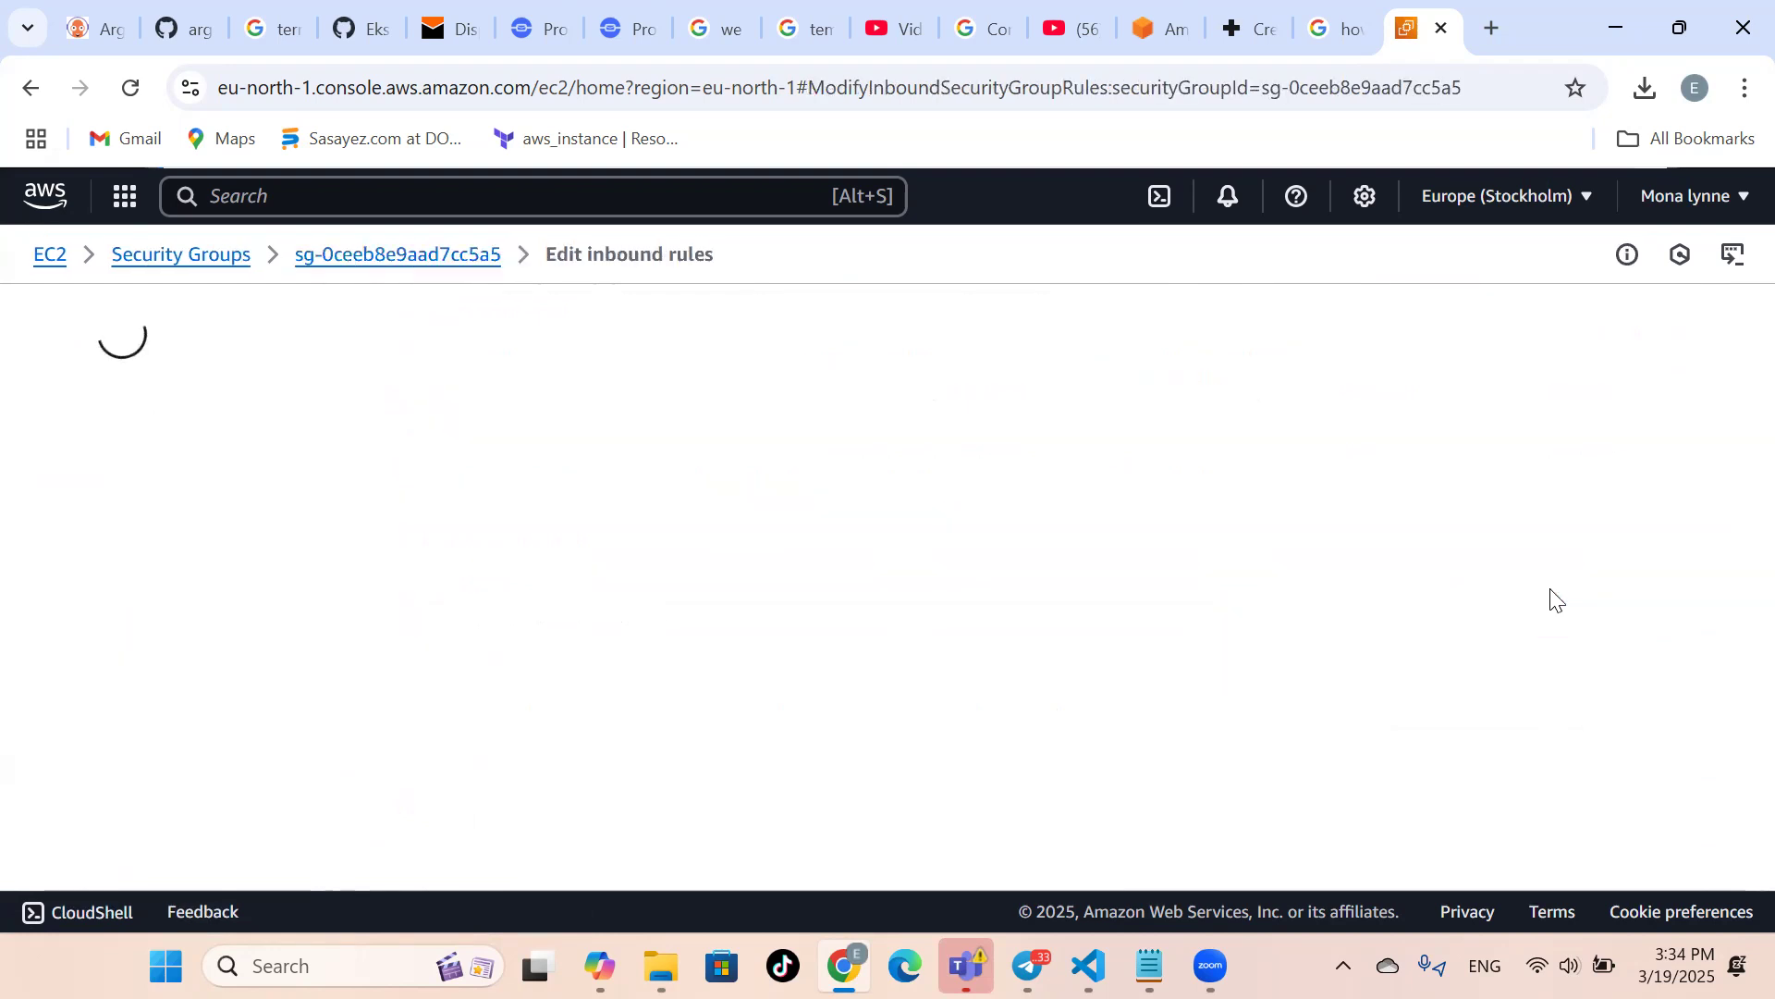
scroll(1033, 793, "down", 1)
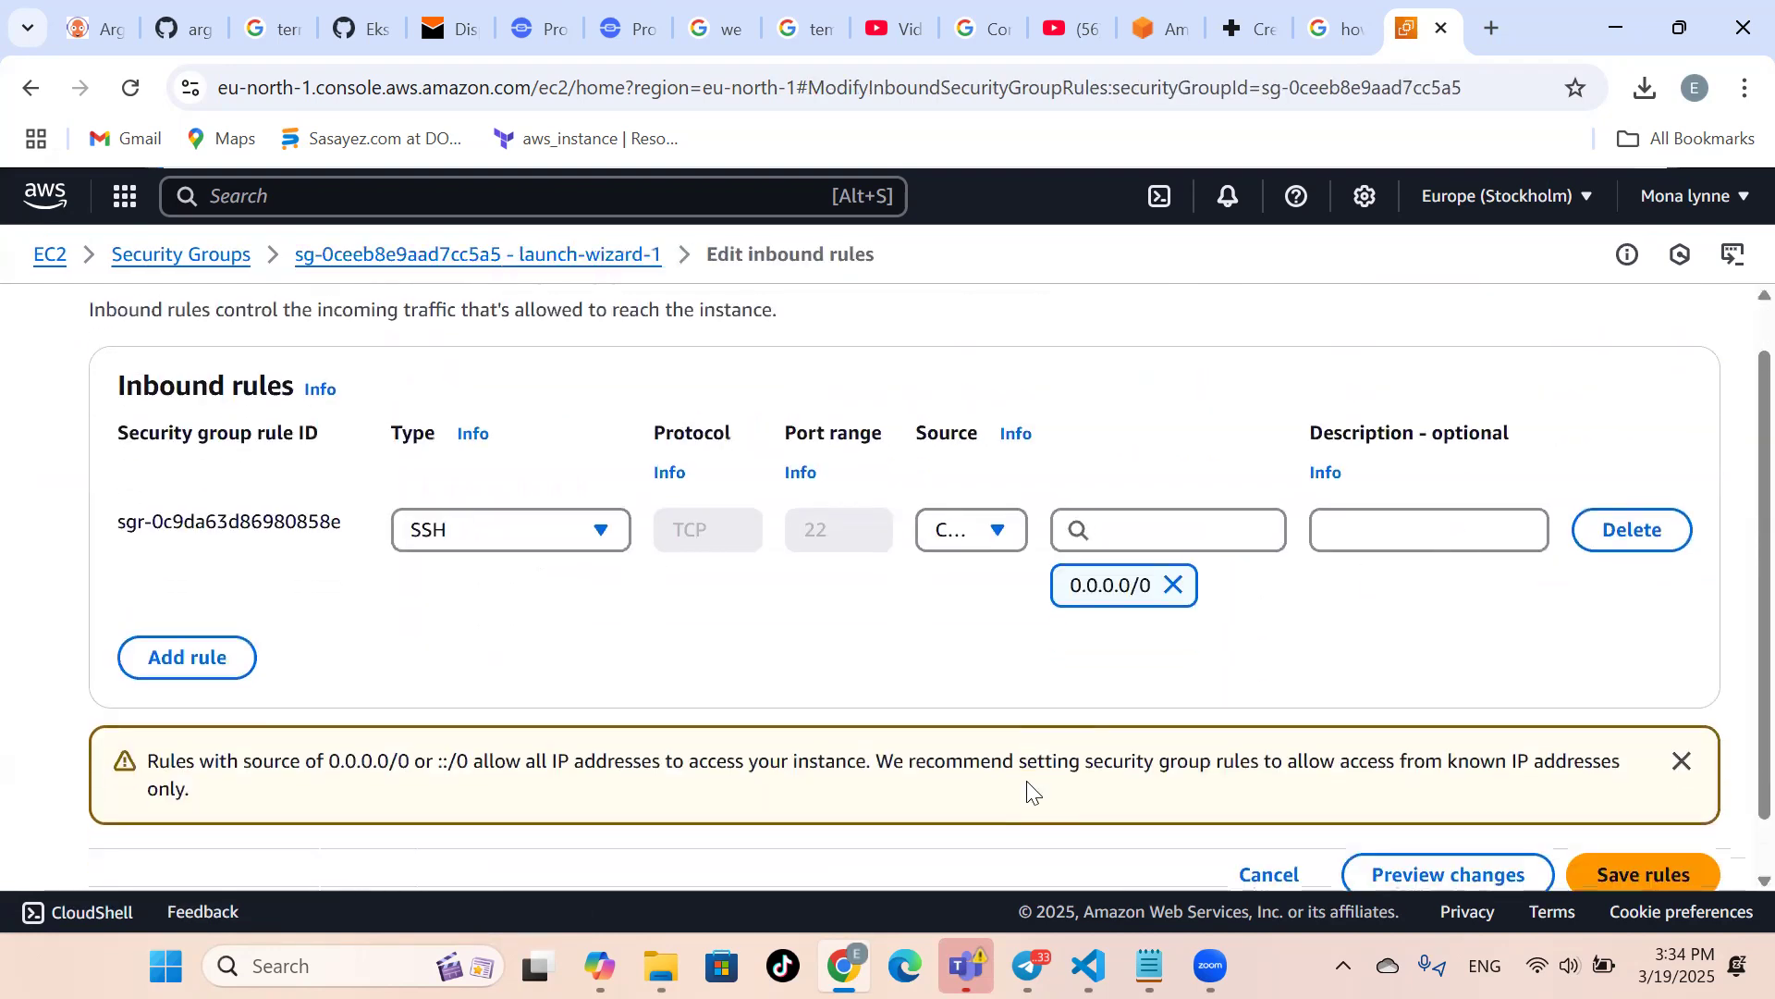
Add a blank inbound rule and look through the available rule types, without choosing one or saving.
left_click(171, 657)
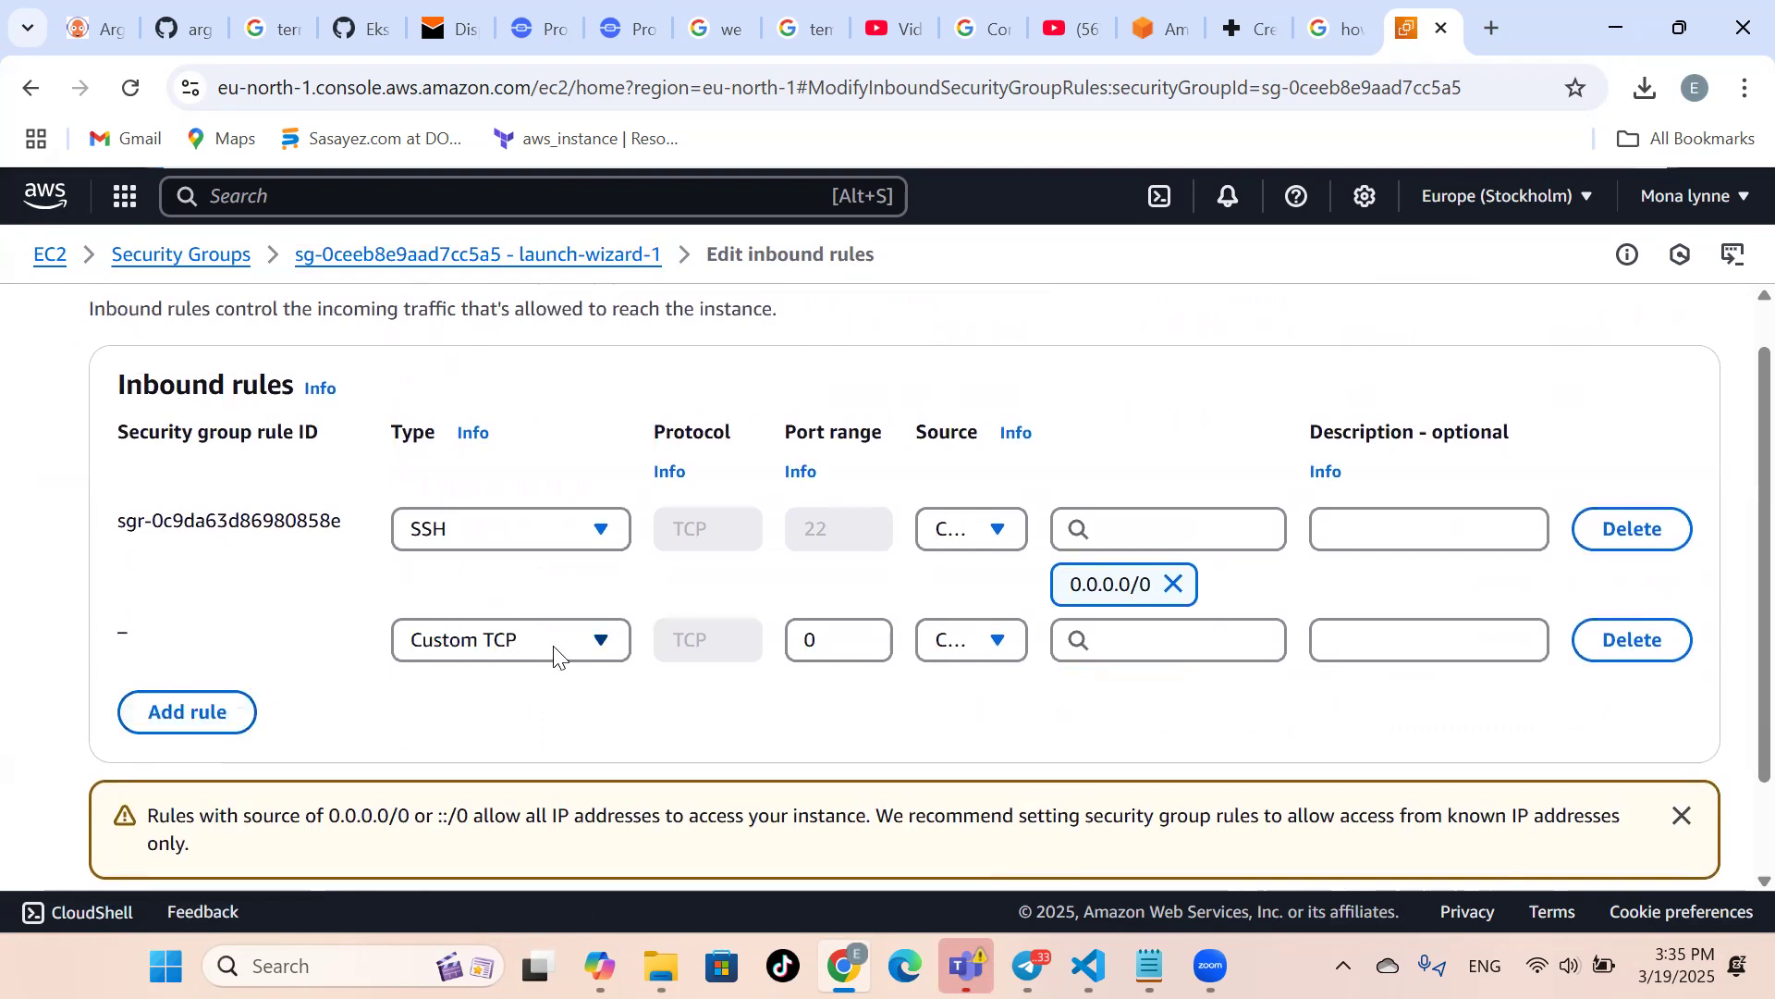
left_click(555, 657)
scroll(580, 527, "down", 2)
scroll(580, 527, "down", 3)
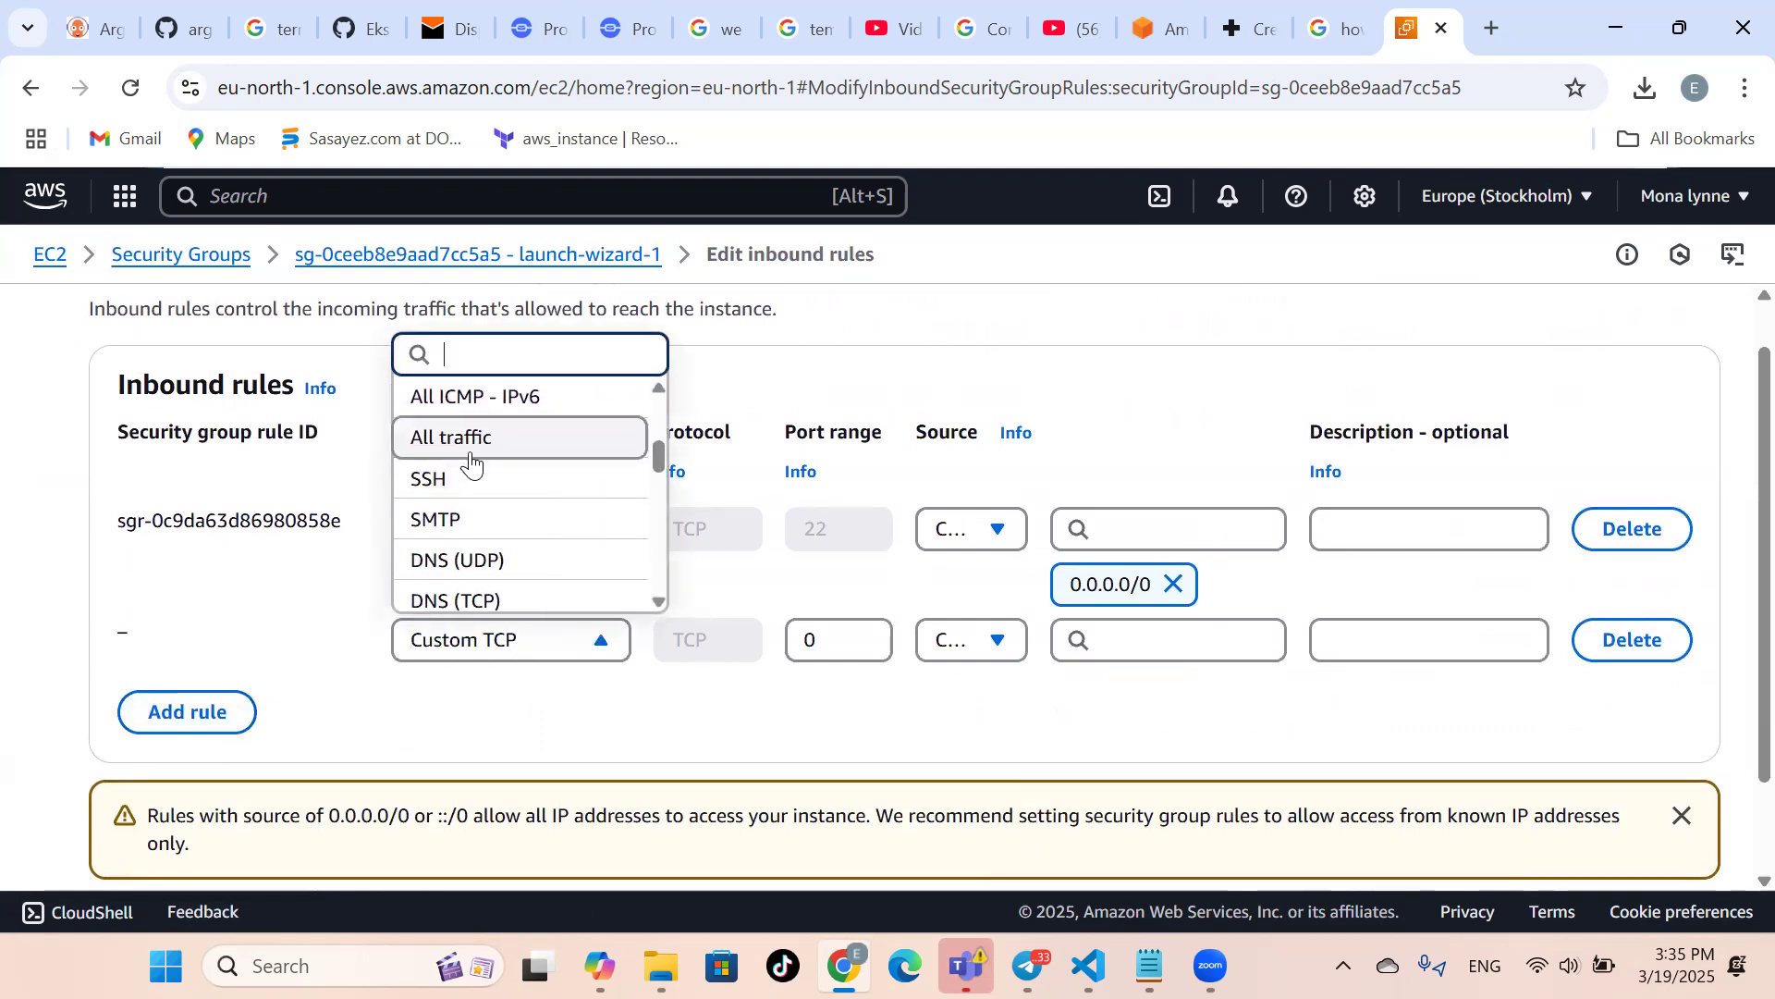
scroll(542, 511, "down", 3)
scroll(547, 518, "up", 1)
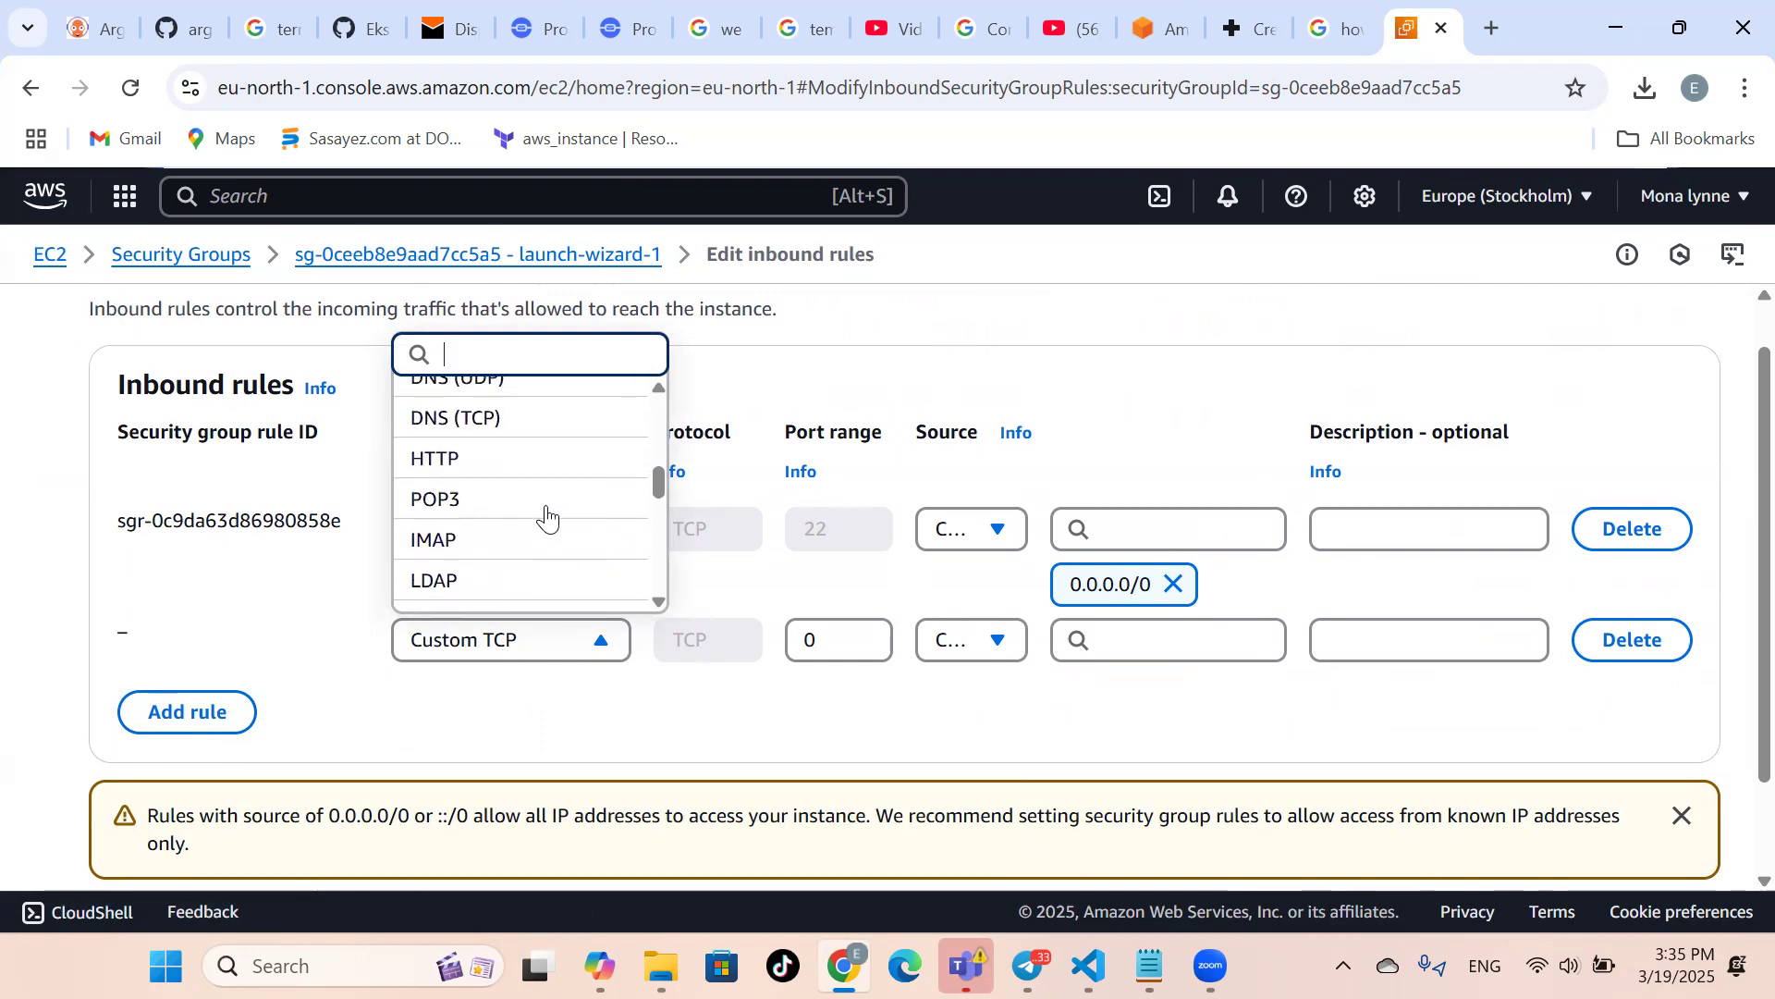
scroll(547, 513, "down", 2)
scroll(490, 515, "down", 3)
scroll(490, 515, "down", 3)
scroll(490, 518, "up", 6)
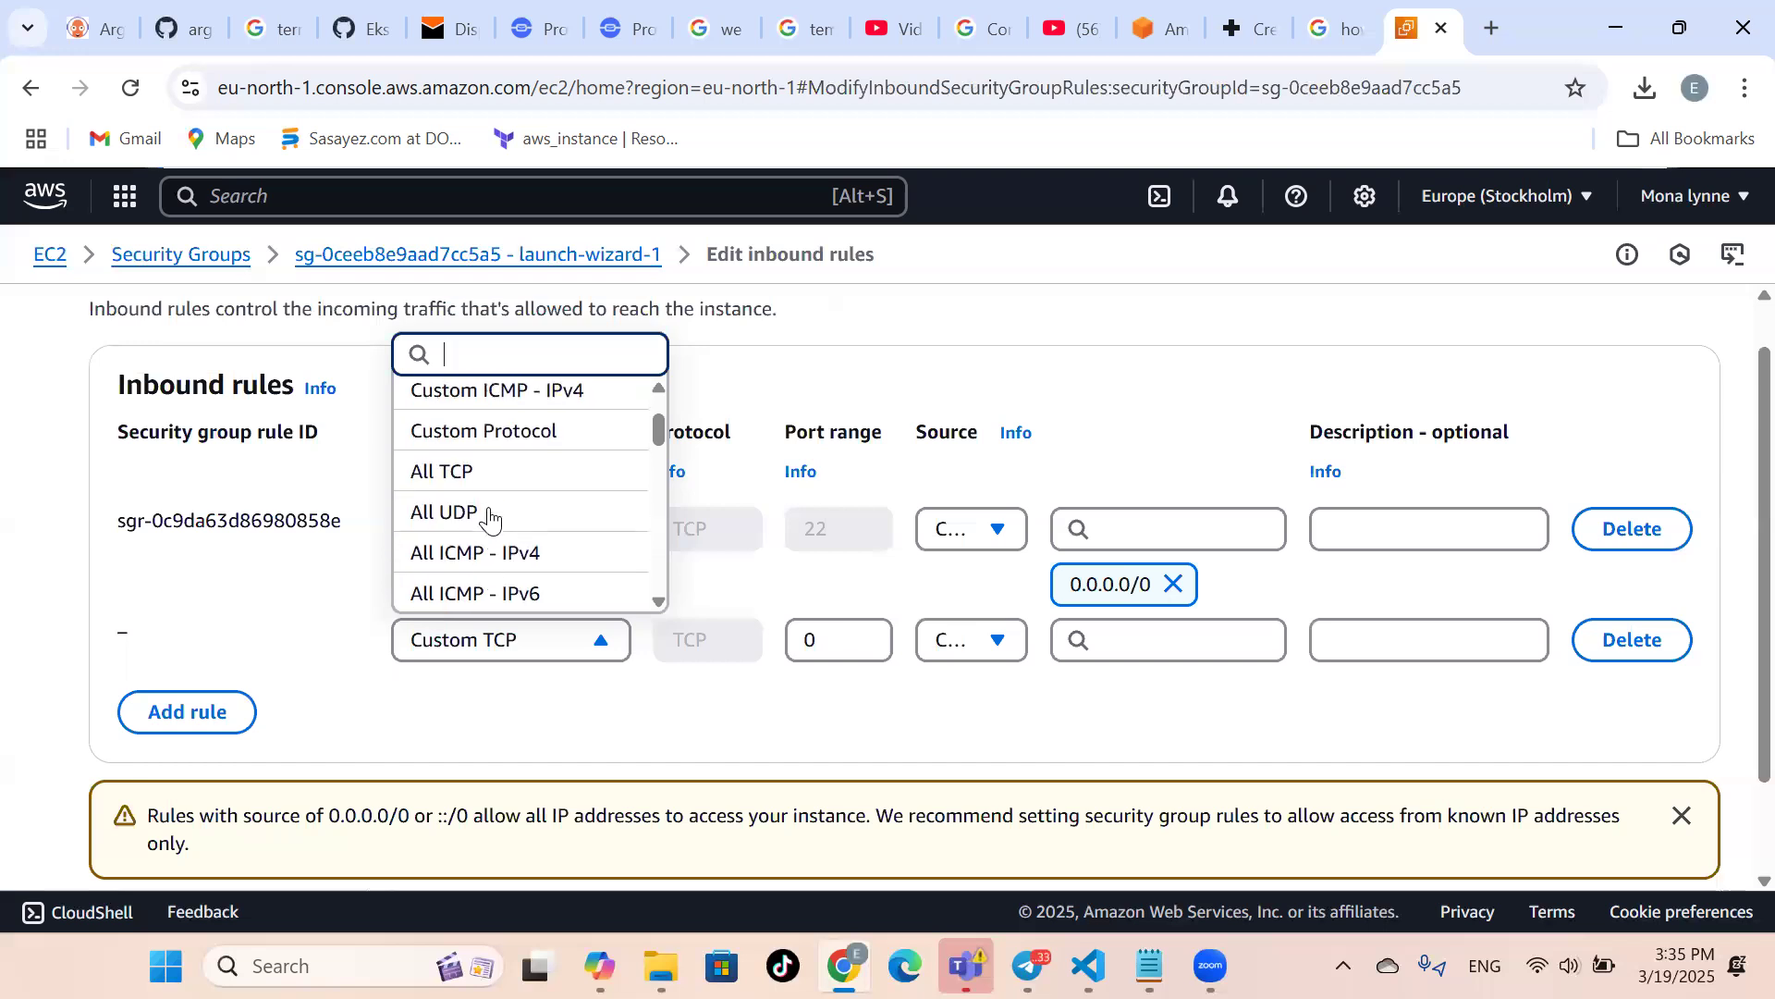
scroll(490, 515, "up", 1)
left_click(238, 623)
scroll(237, 622, "up", 1)
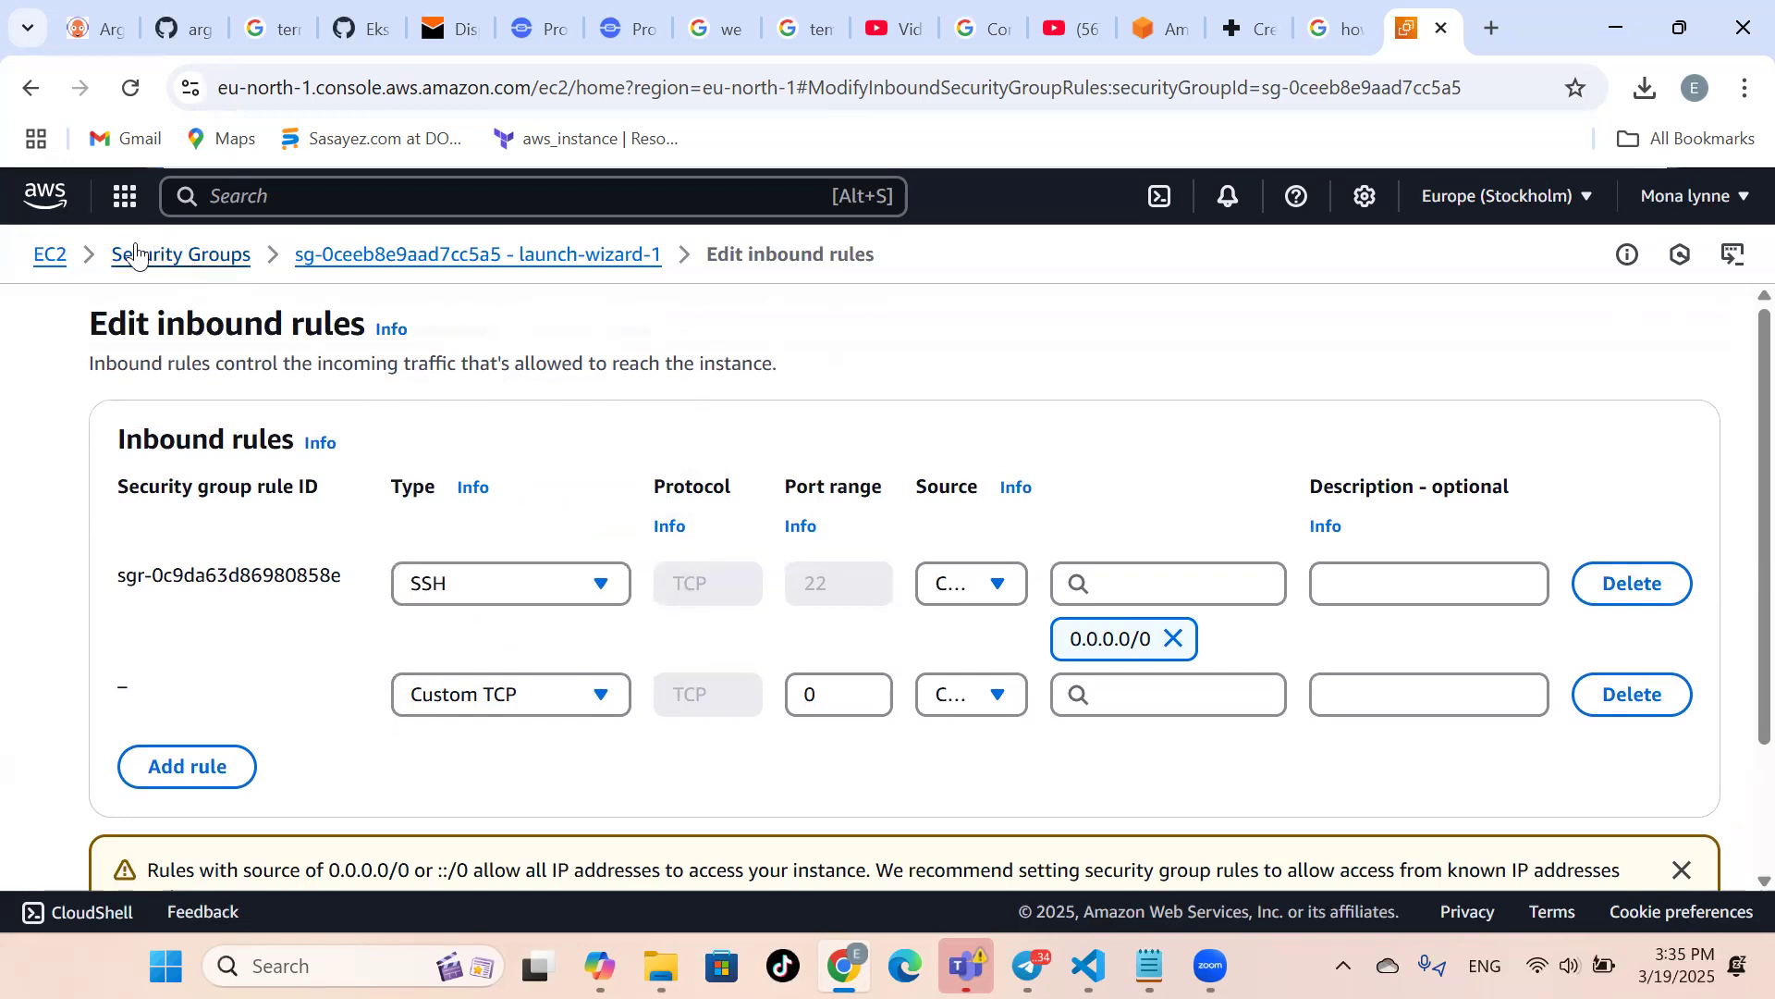
Leave the inbound rules editor for the EC2 dashboard, list the running instances and open Jenkins-Server.
left_click(41, 258)
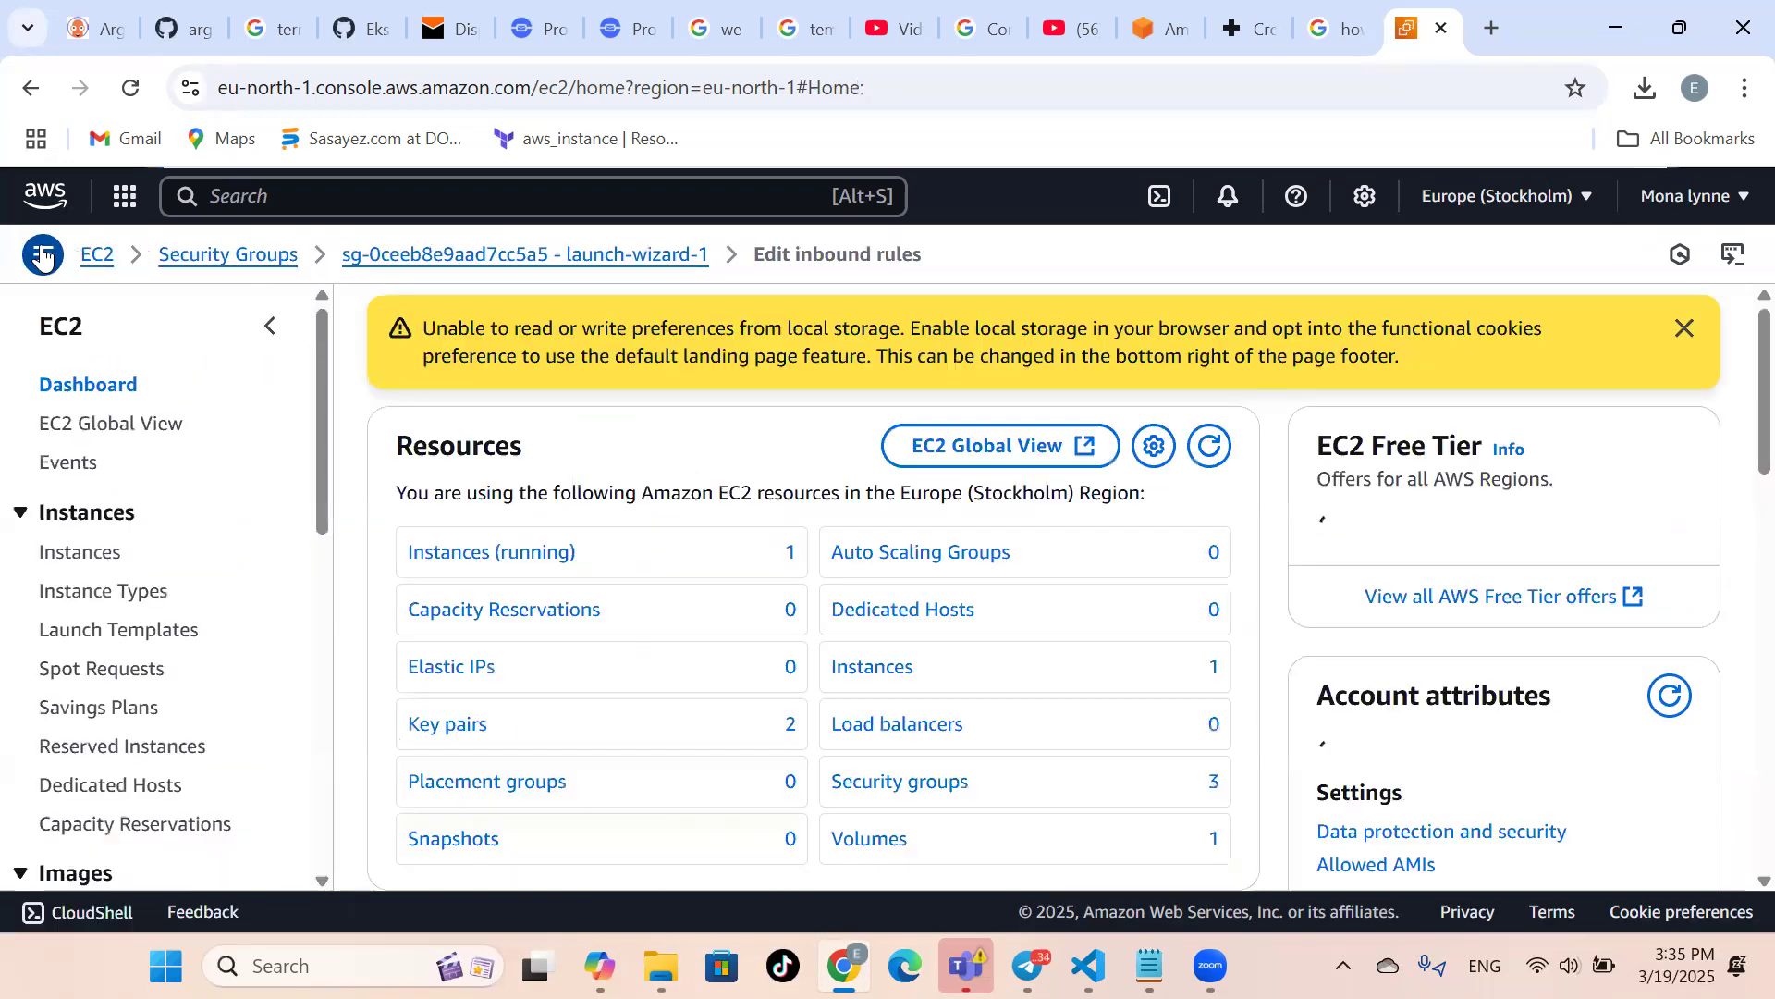
left_click(496, 555)
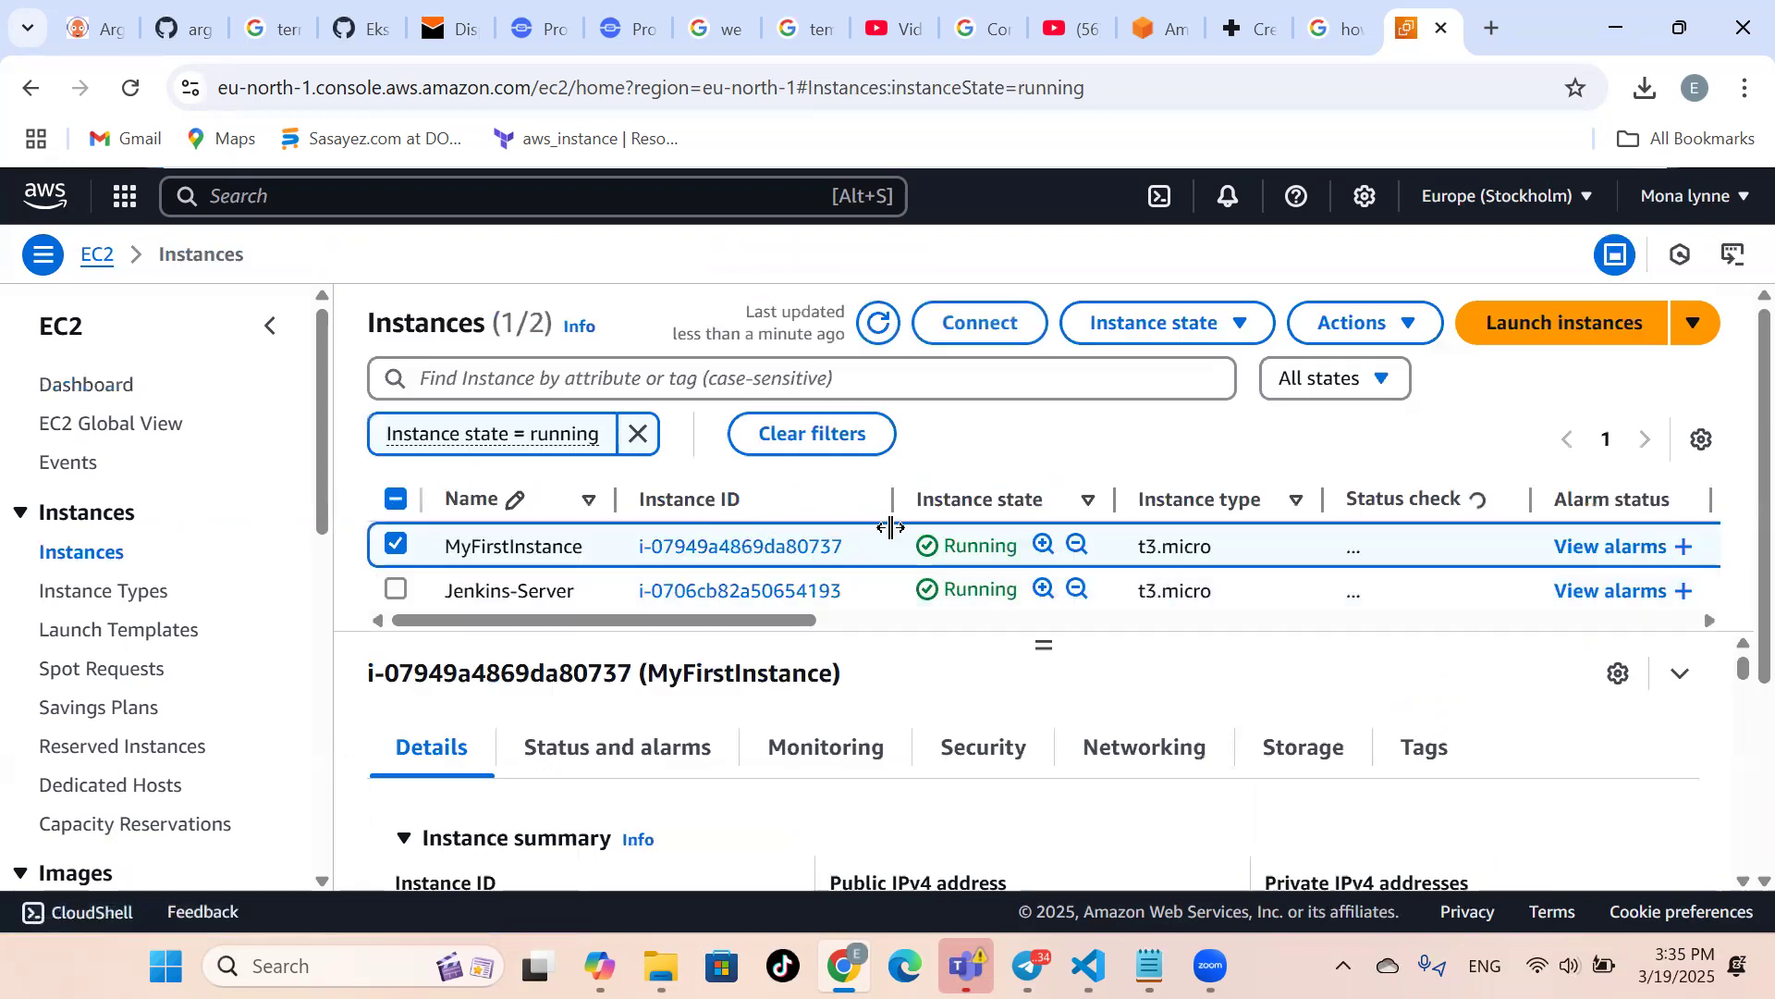
scroll(899, 553, "down", 2)
scroll(898, 544, "up", 1)
scroll(899, 545, "down", 1)
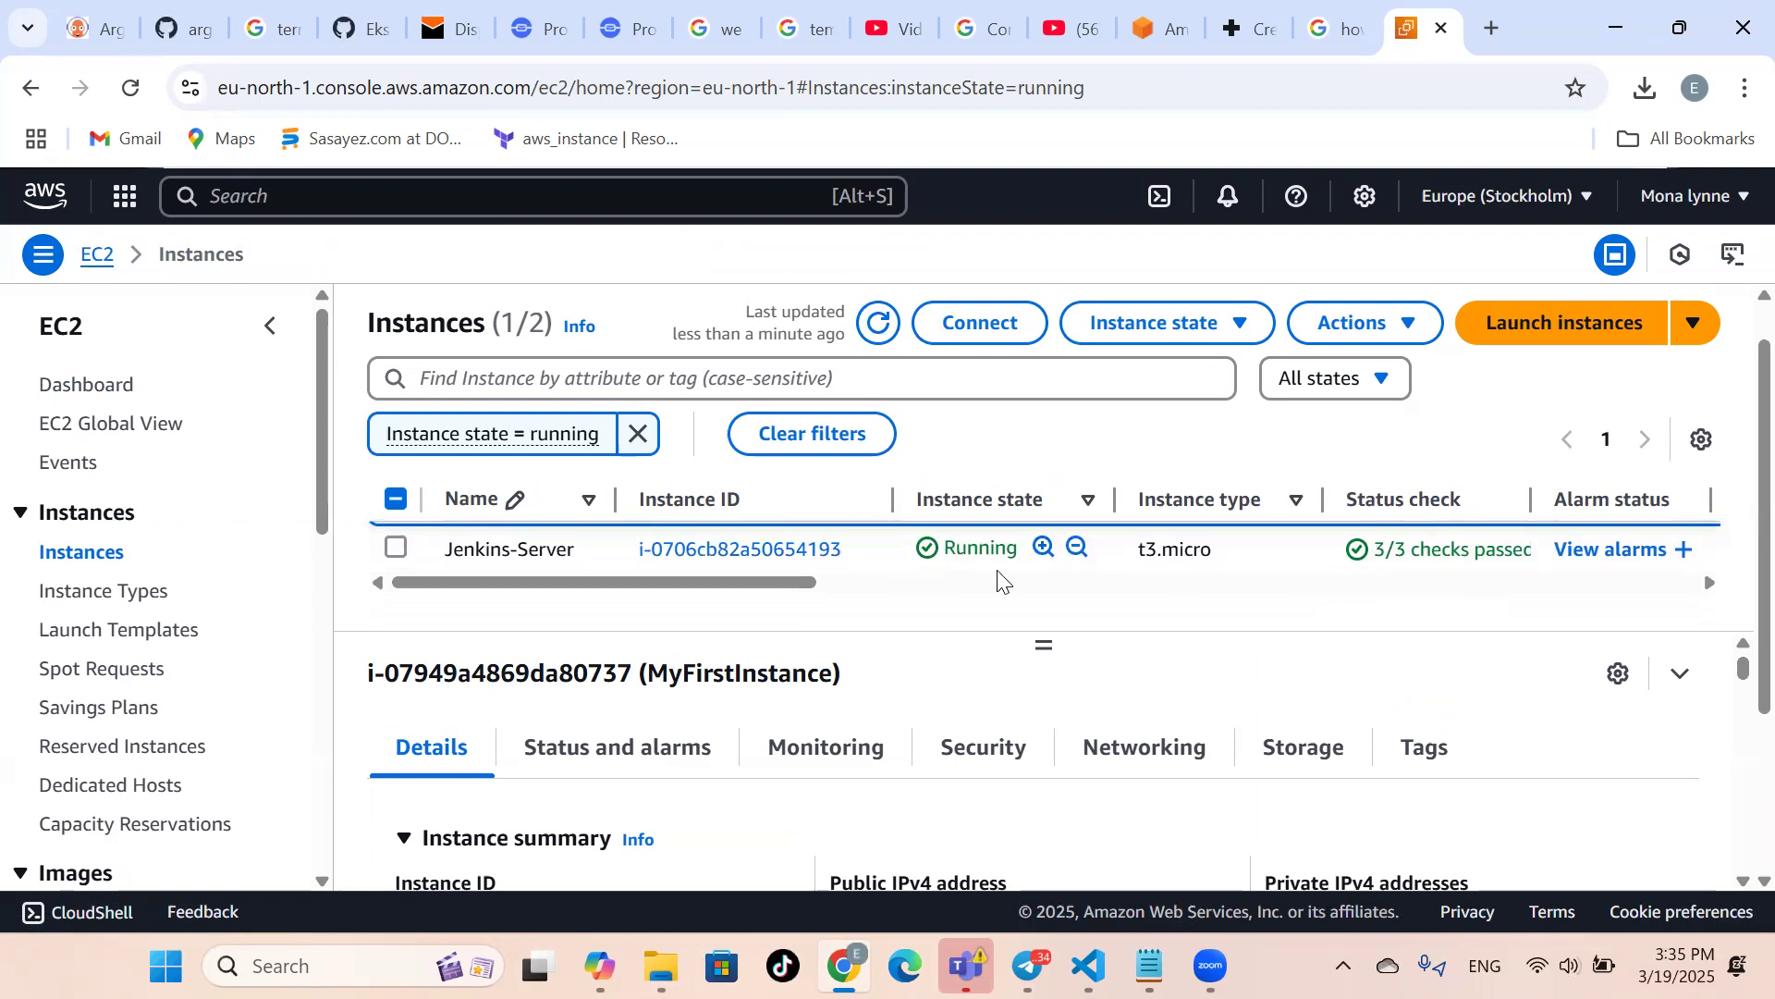
left_click(772, 552)
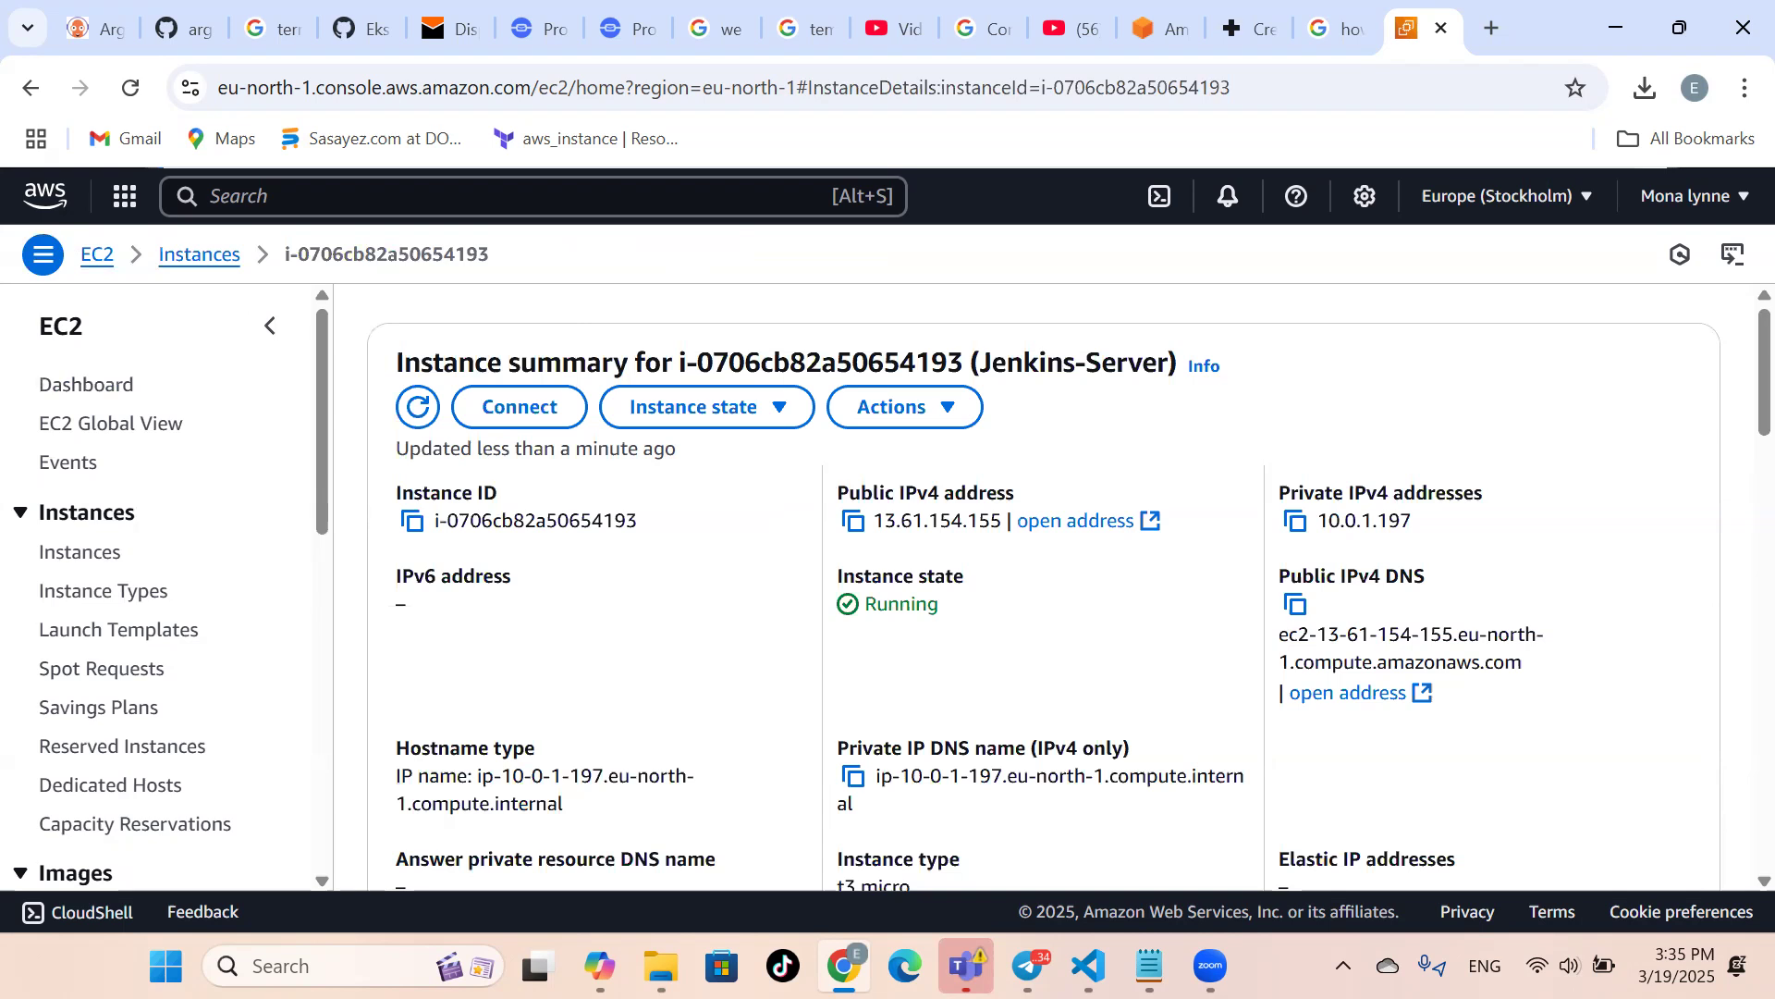
Review the EC2 Instance Connect options for Jenkins-Server and copy the example SSH command from its SSH client instructions.
left_click(518, 408)
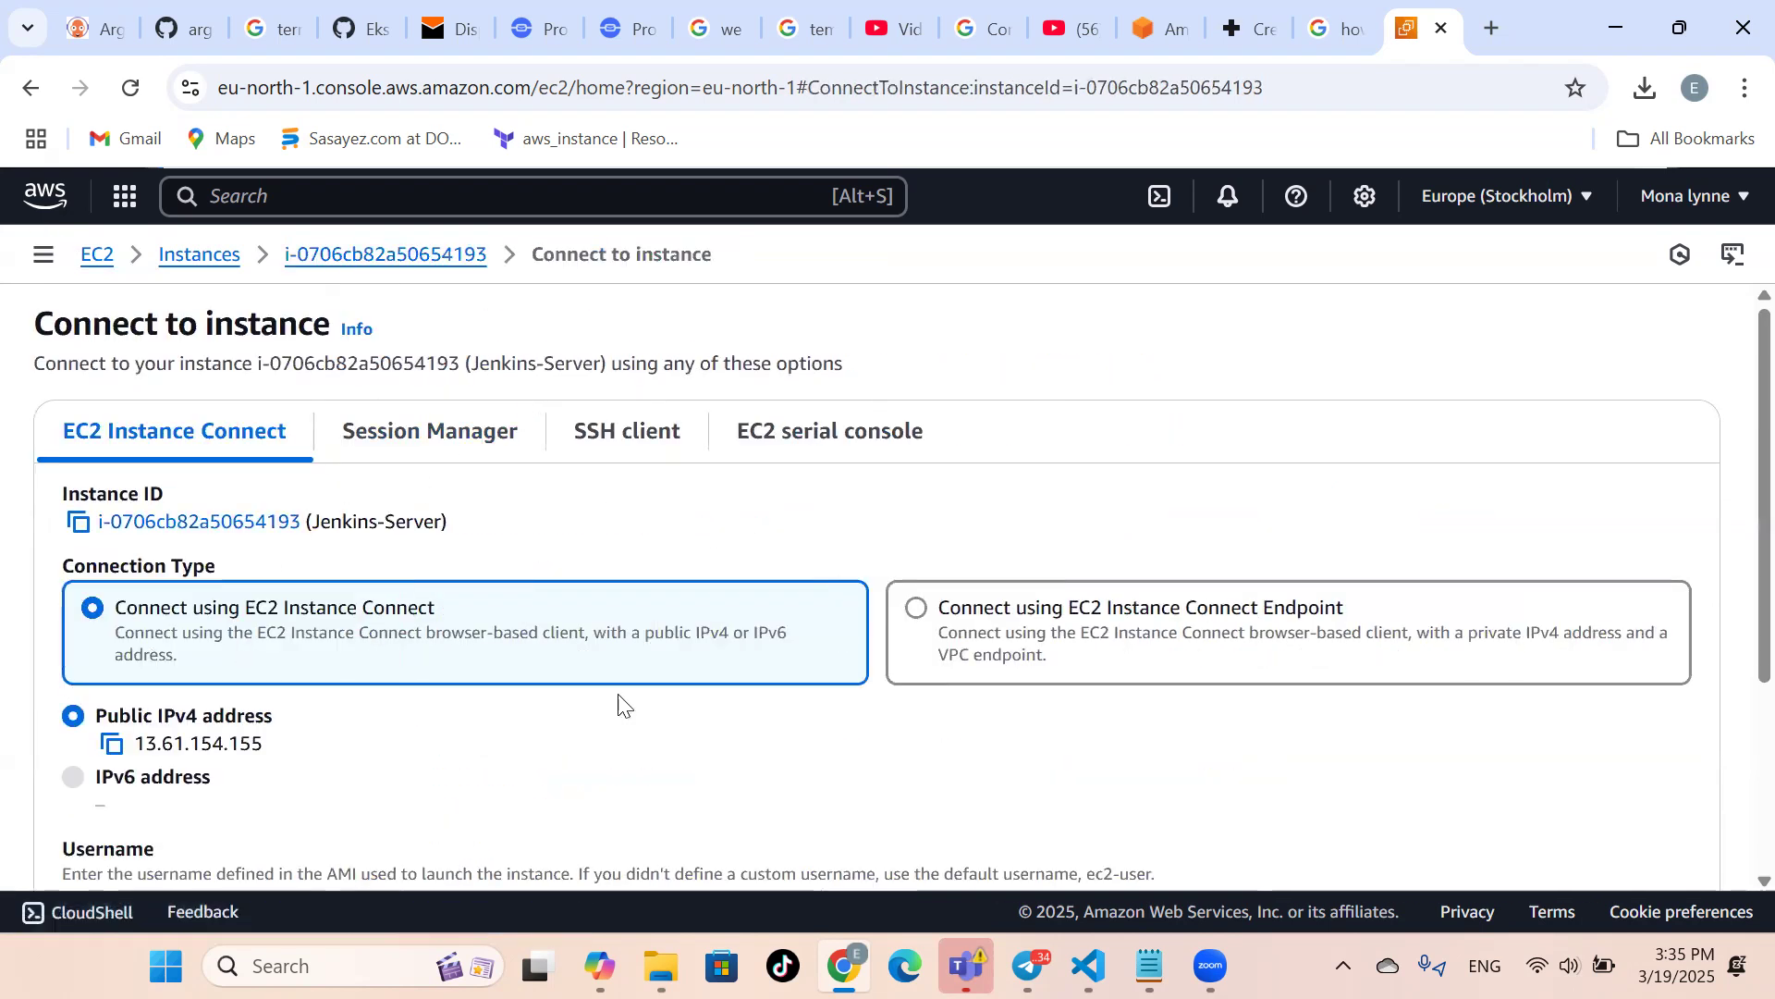
scroll(681, 533, "down", 3)
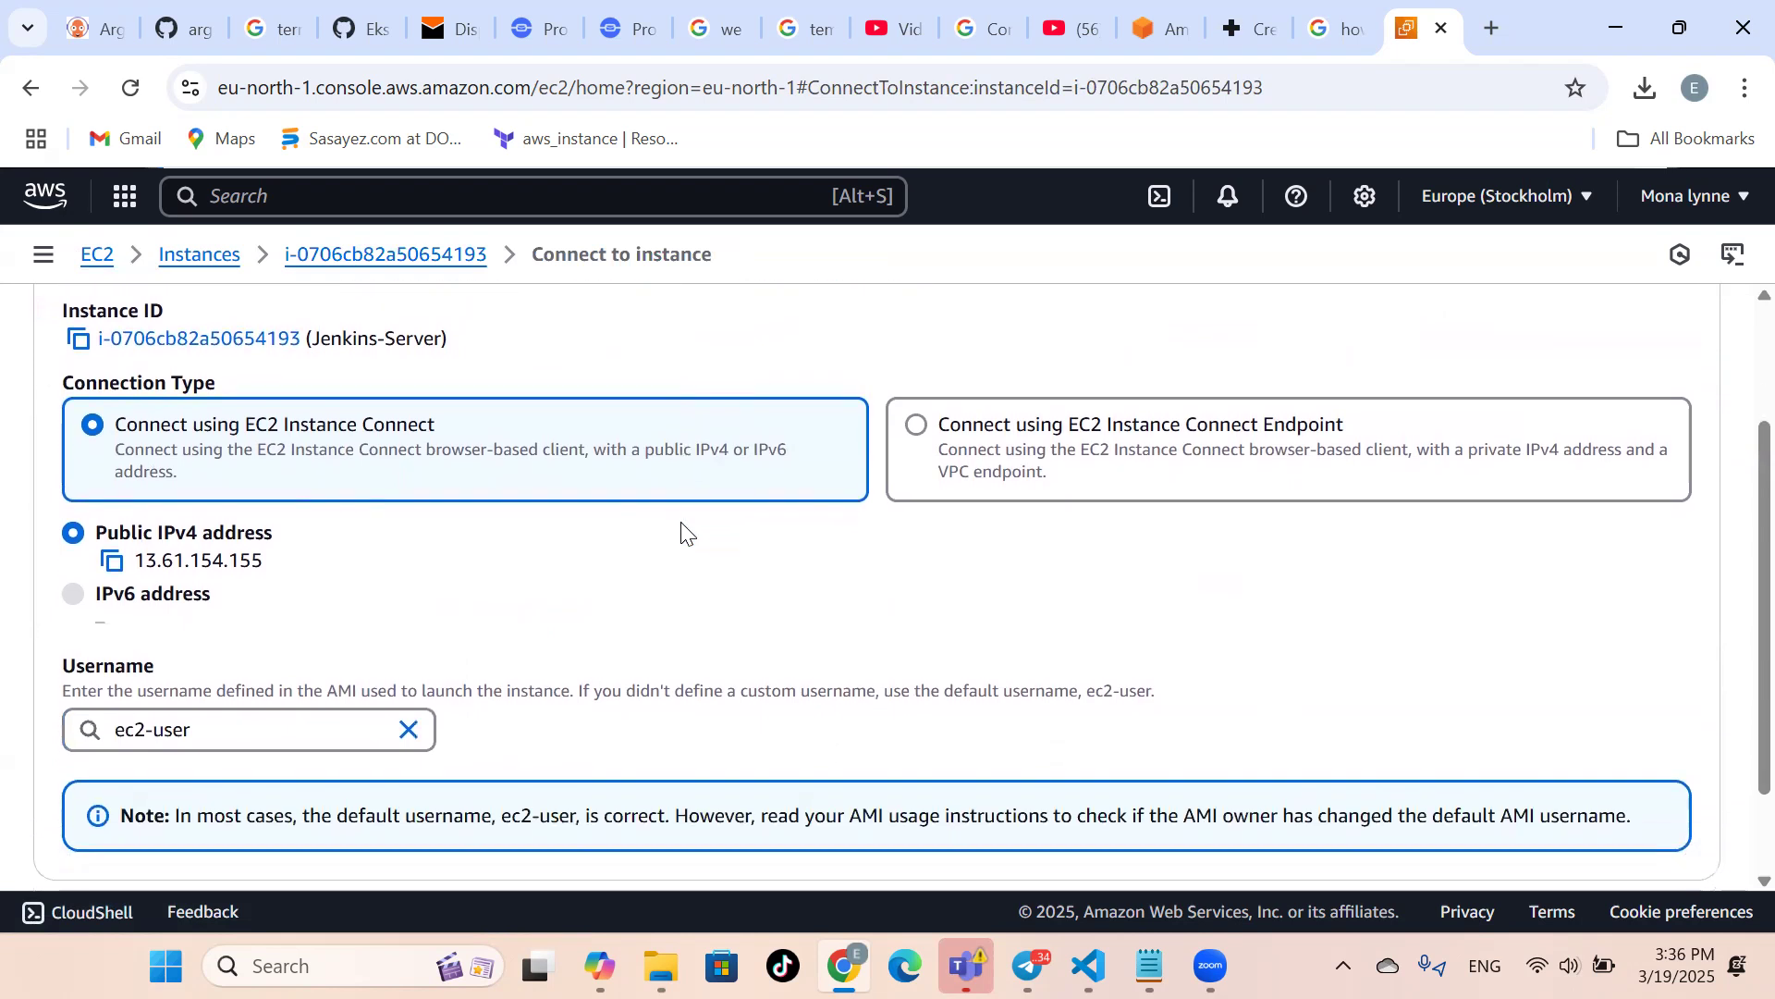
scroll(682, 534, "up", 2)
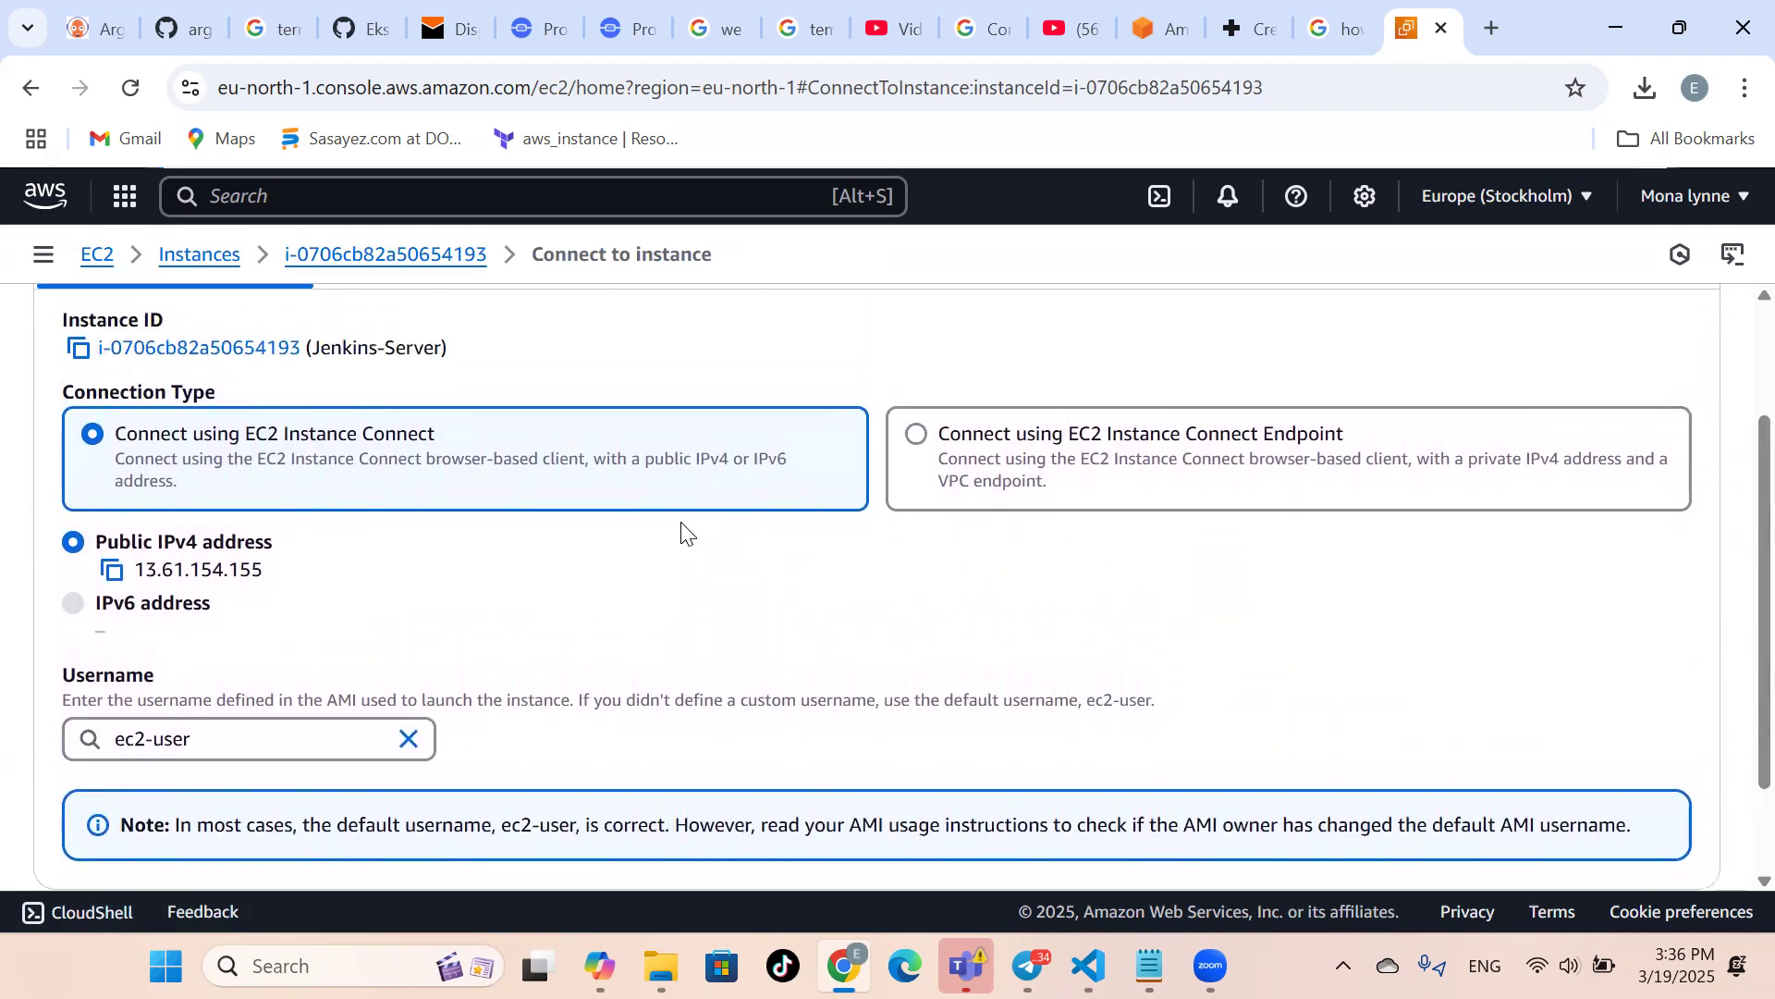
scroll(682, 530, "up", 1)
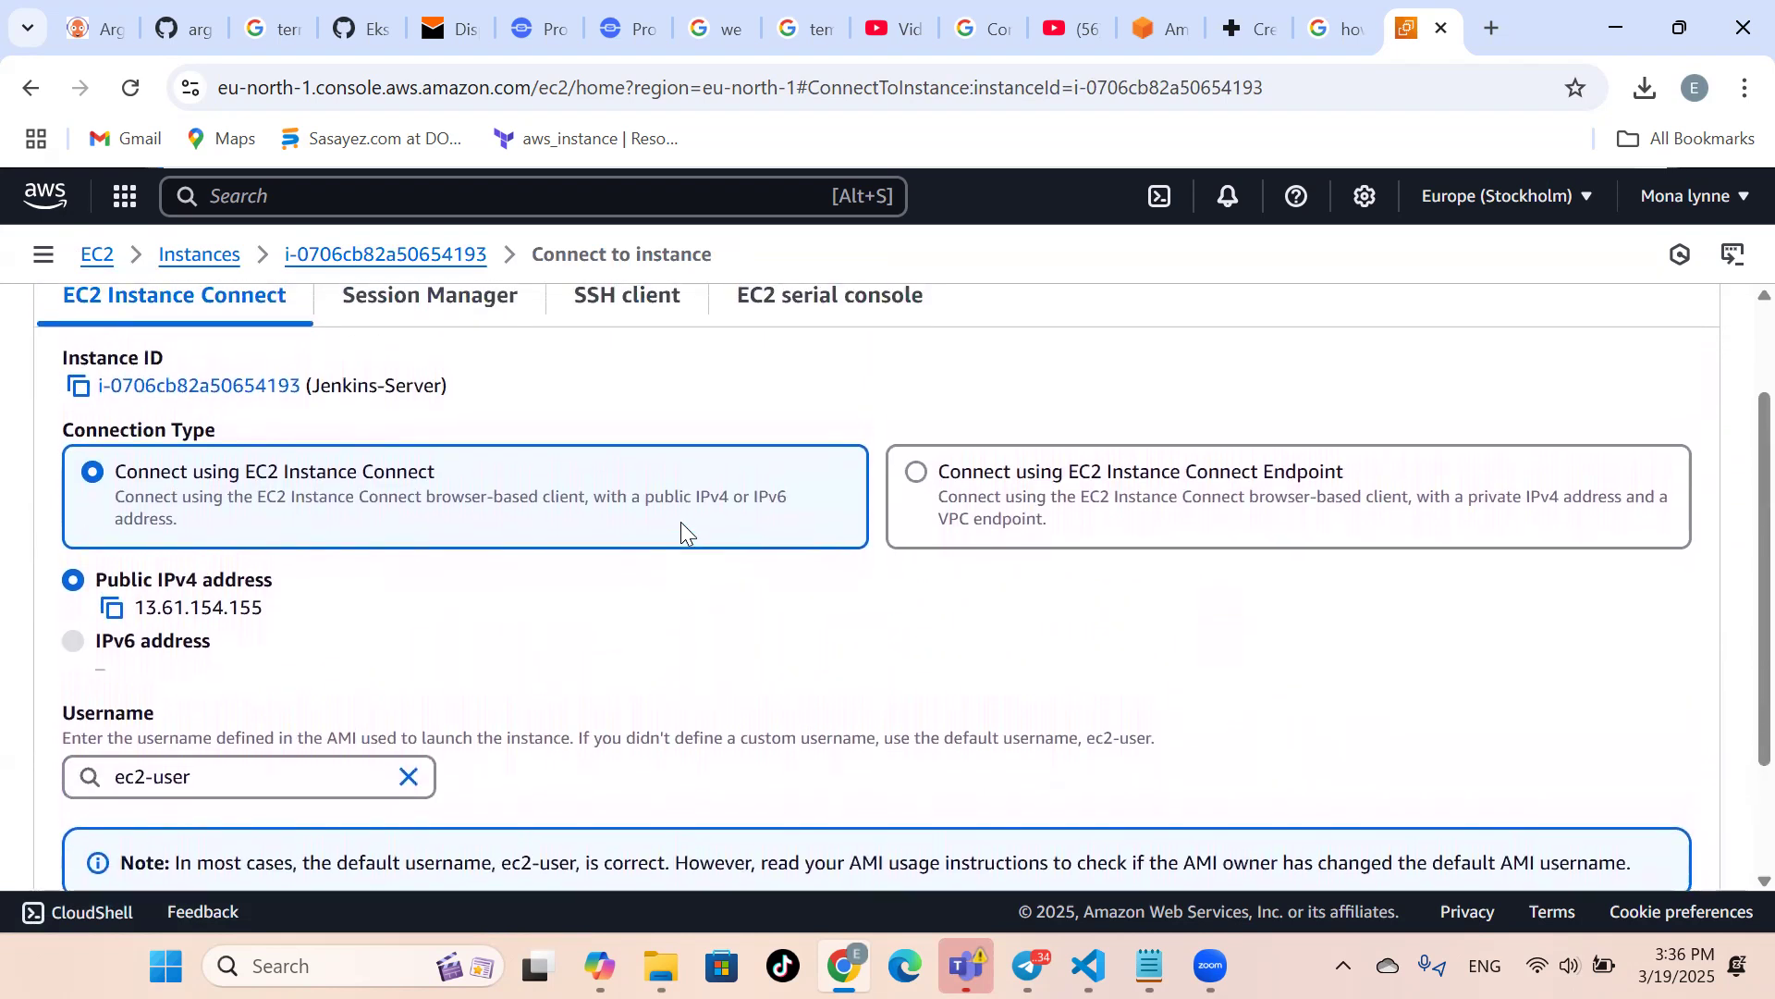
left_click(605, 313)
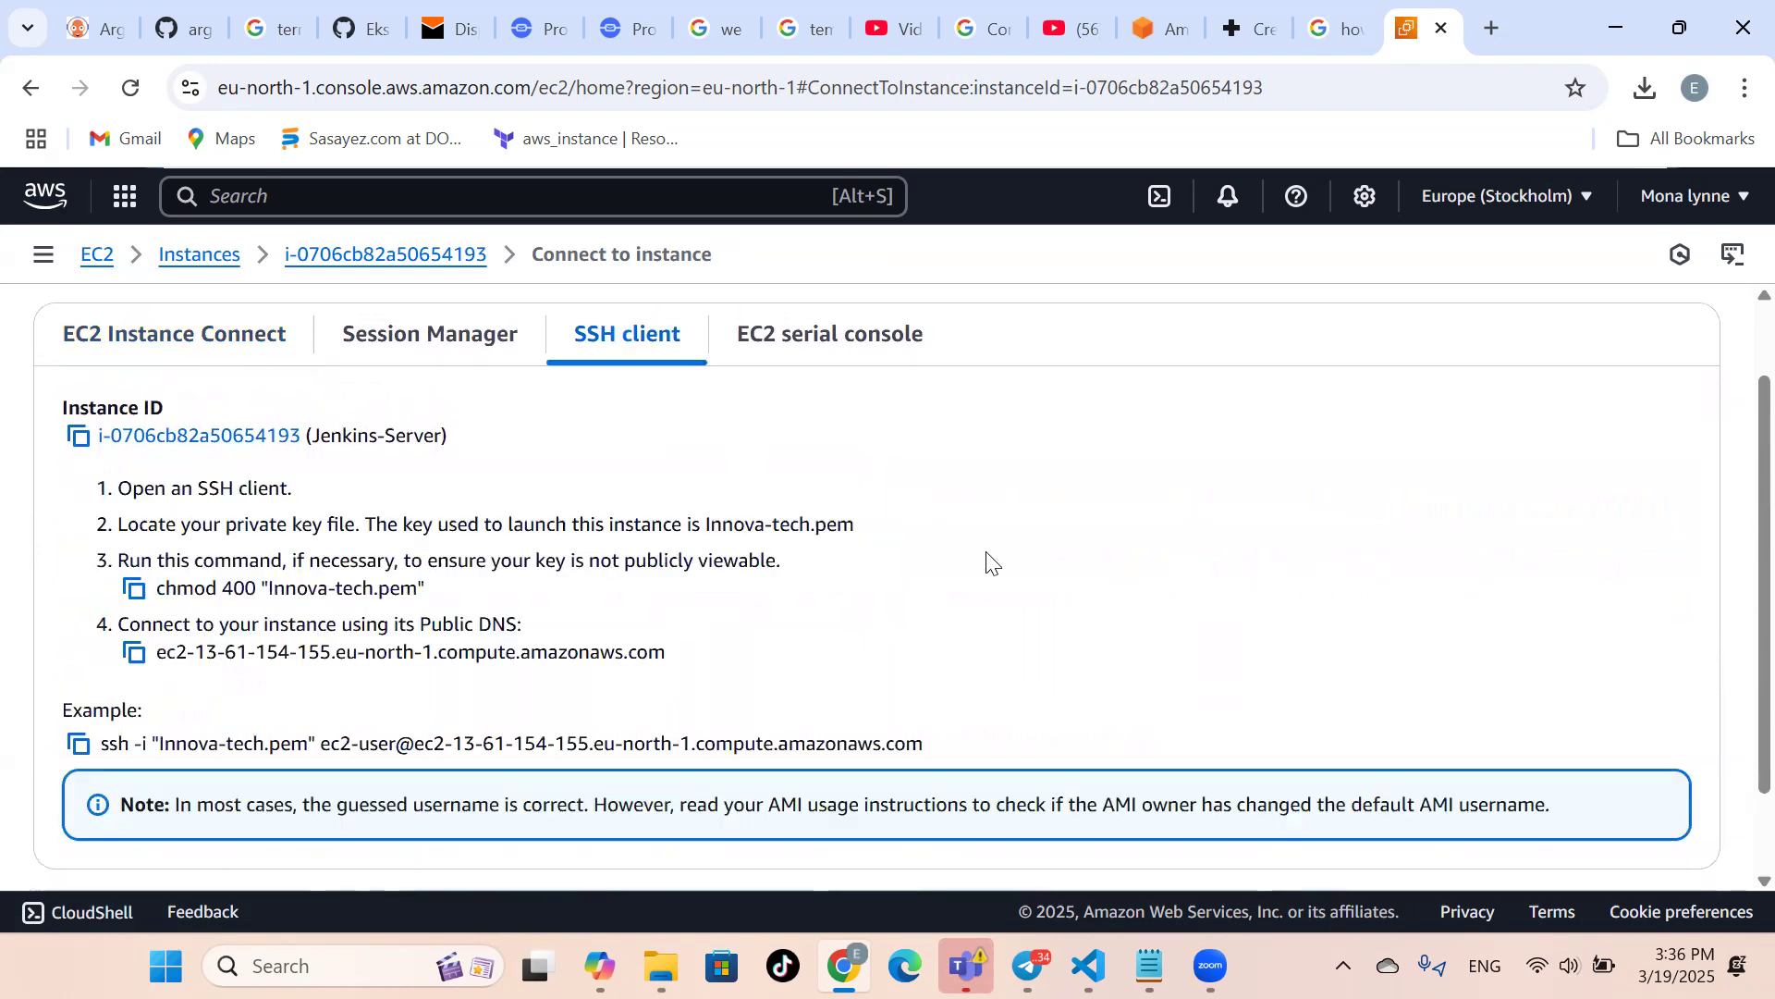
scroll(987, 563, "down", 1)
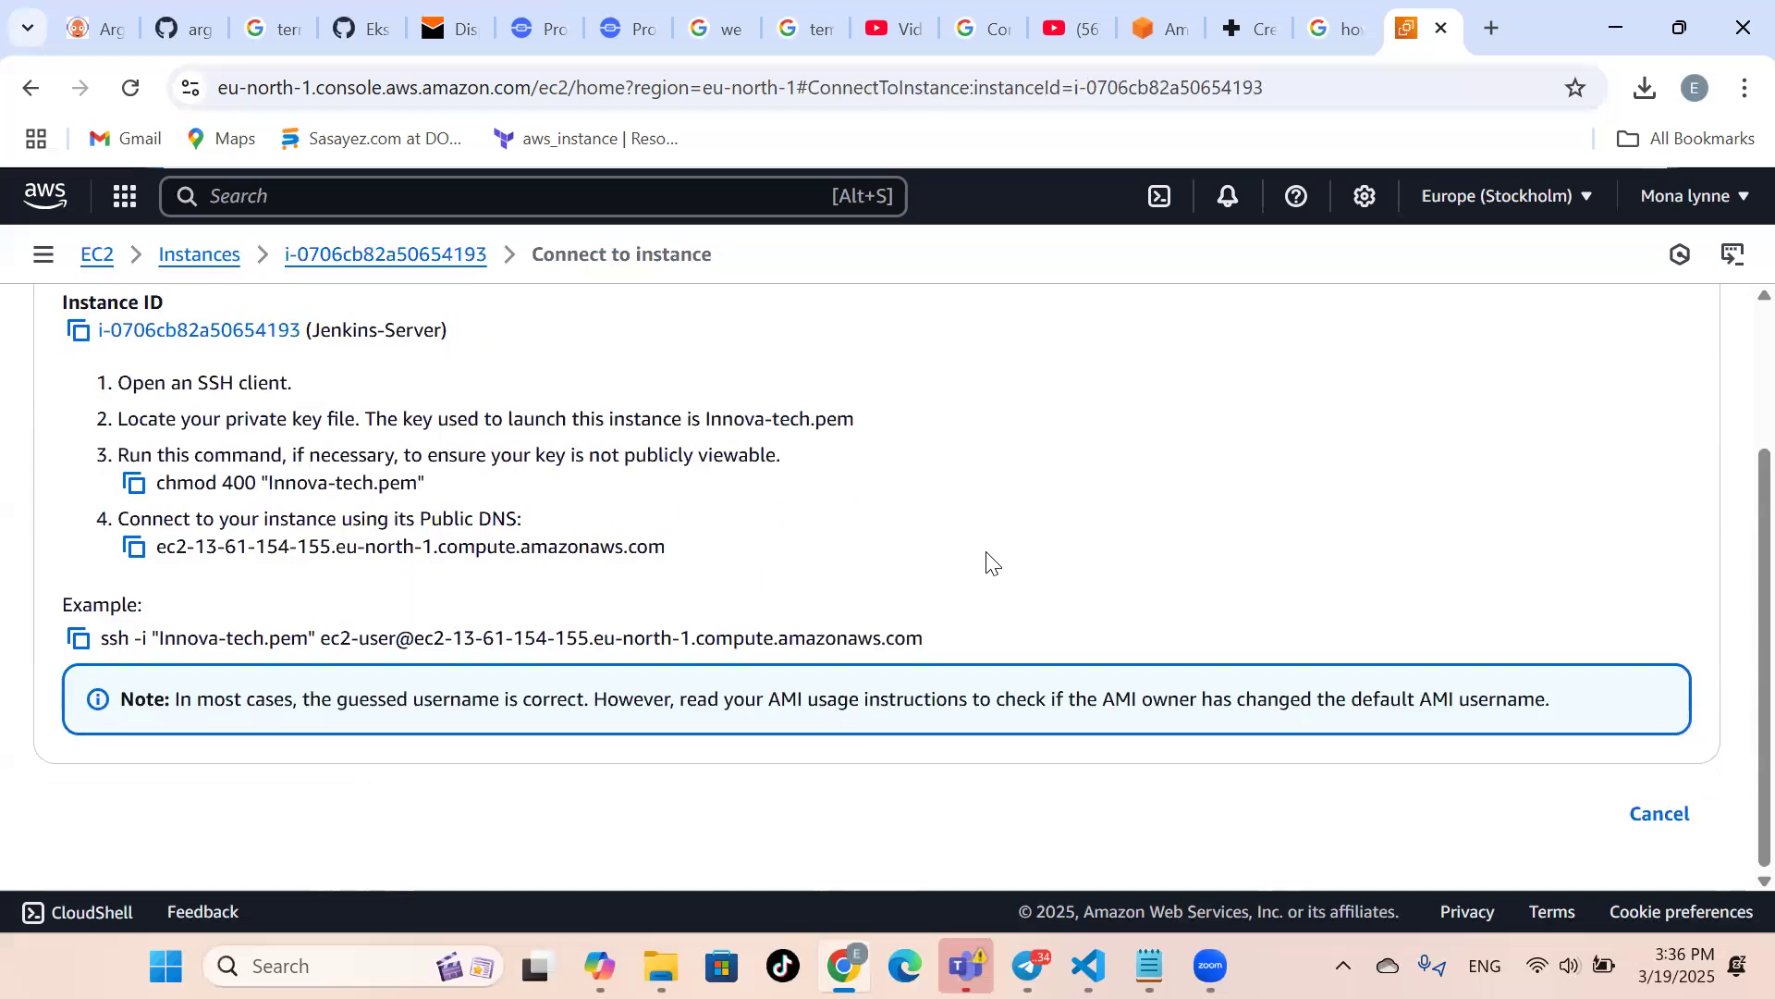
left_click(78, 639)
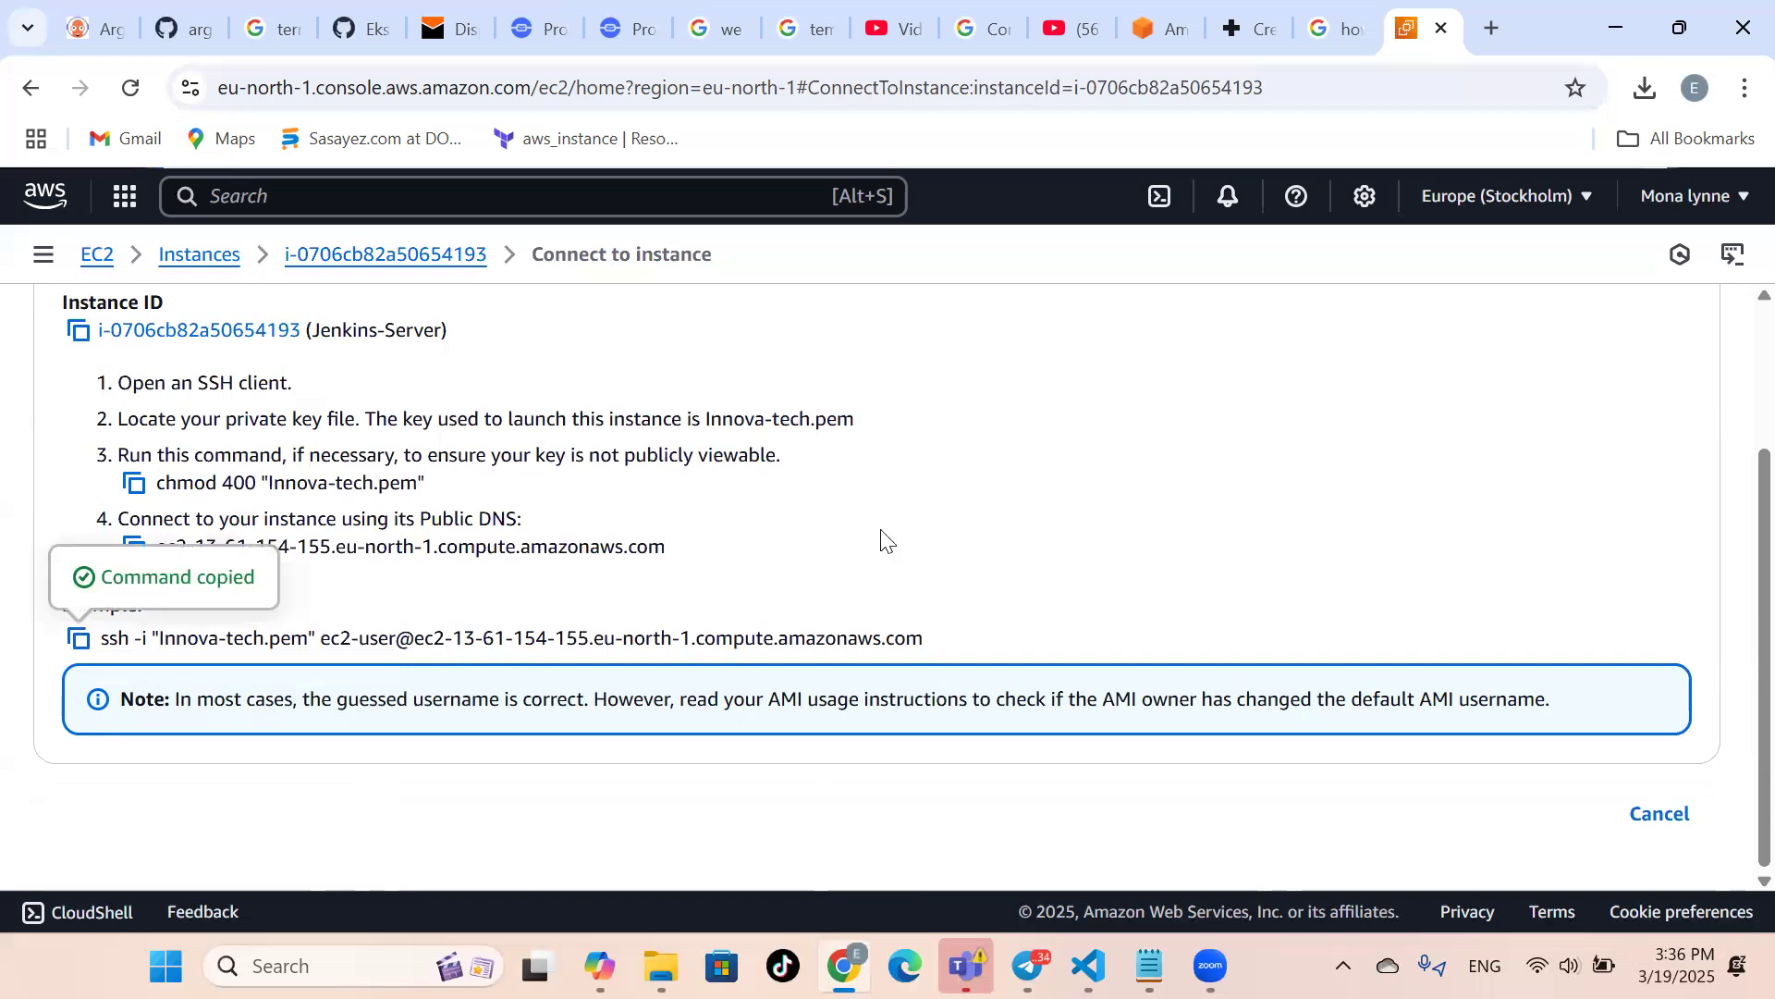
scroll(959, 543, "up", 1)
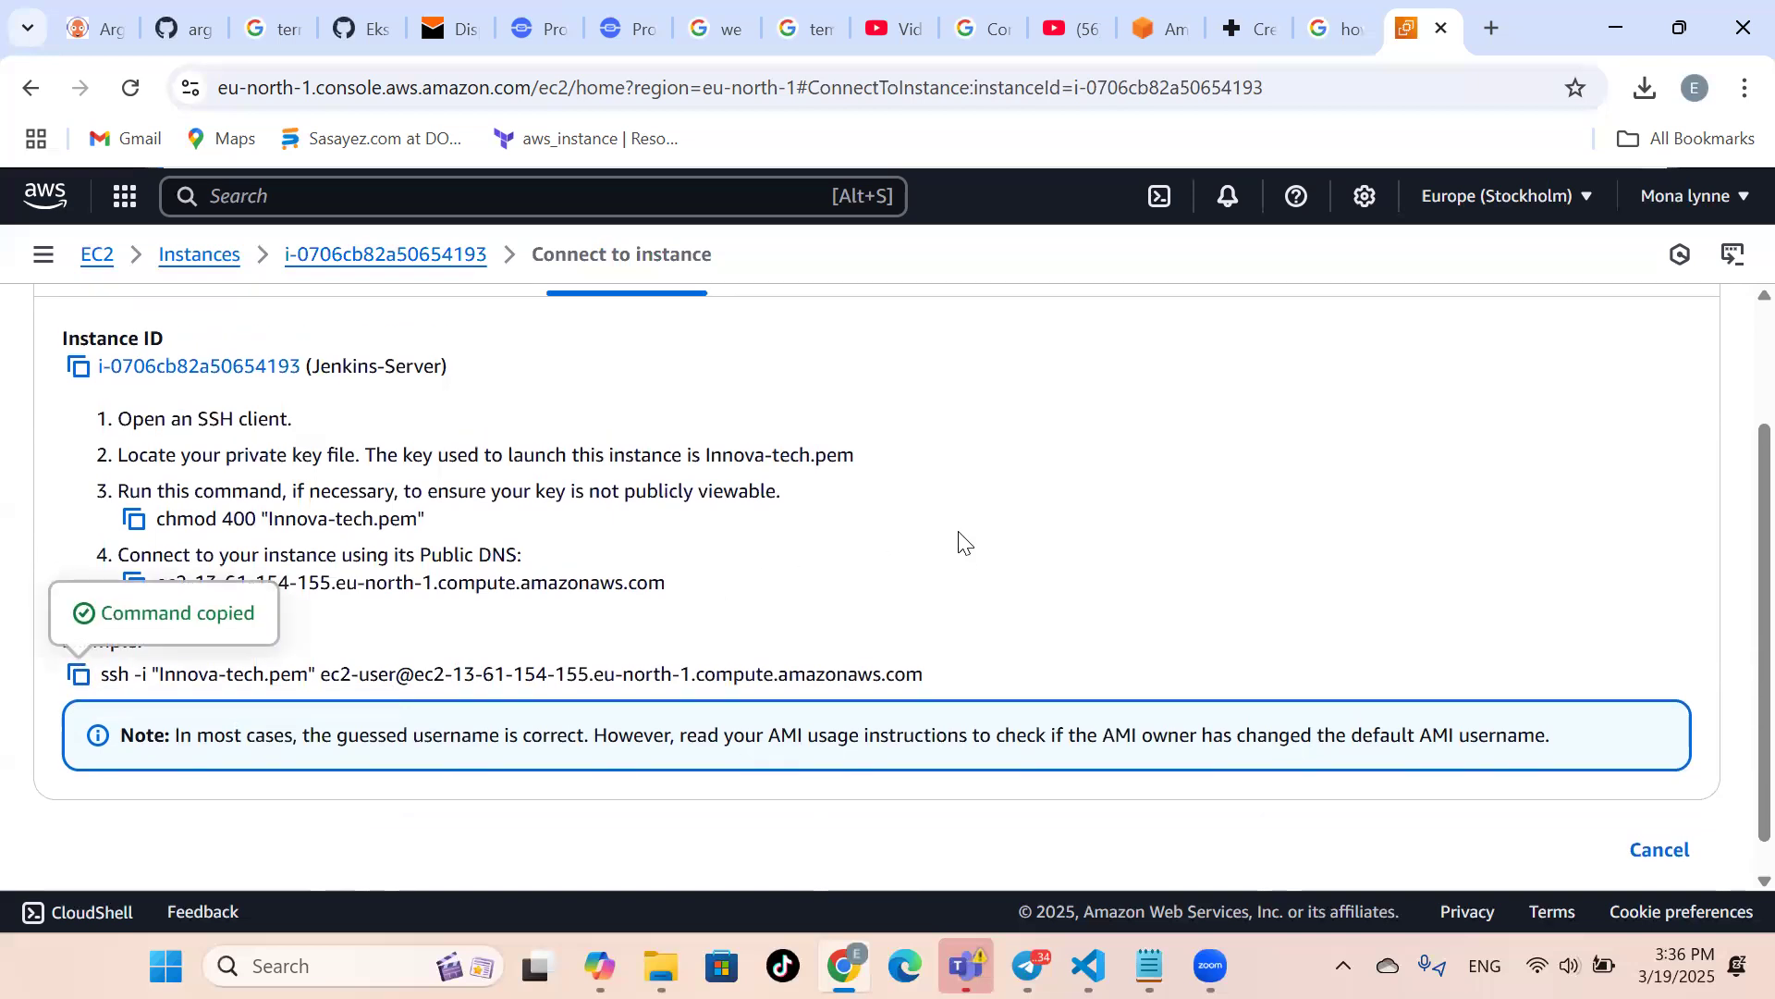
scroll(958, 543, "up", 1)
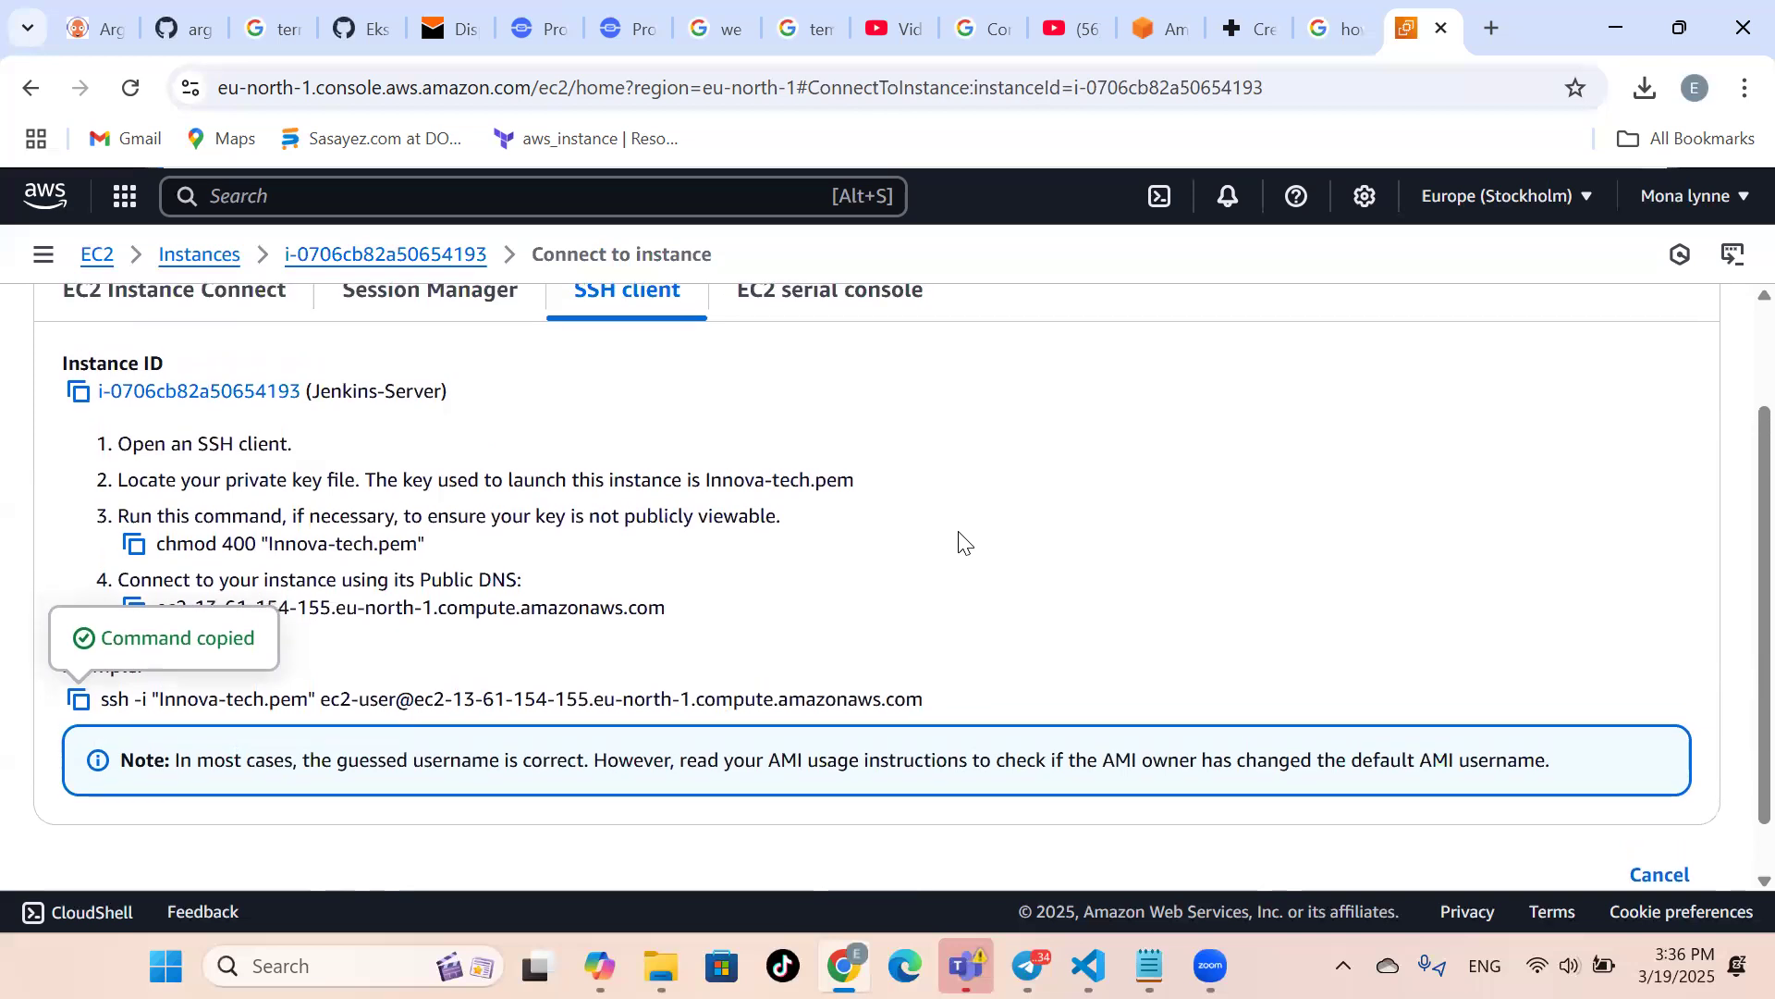
Open the SSH client connection instructions for MyFirstInstance and copy the example ssh command that uses Myfirstinstance.pem.
left_click(216, 264)
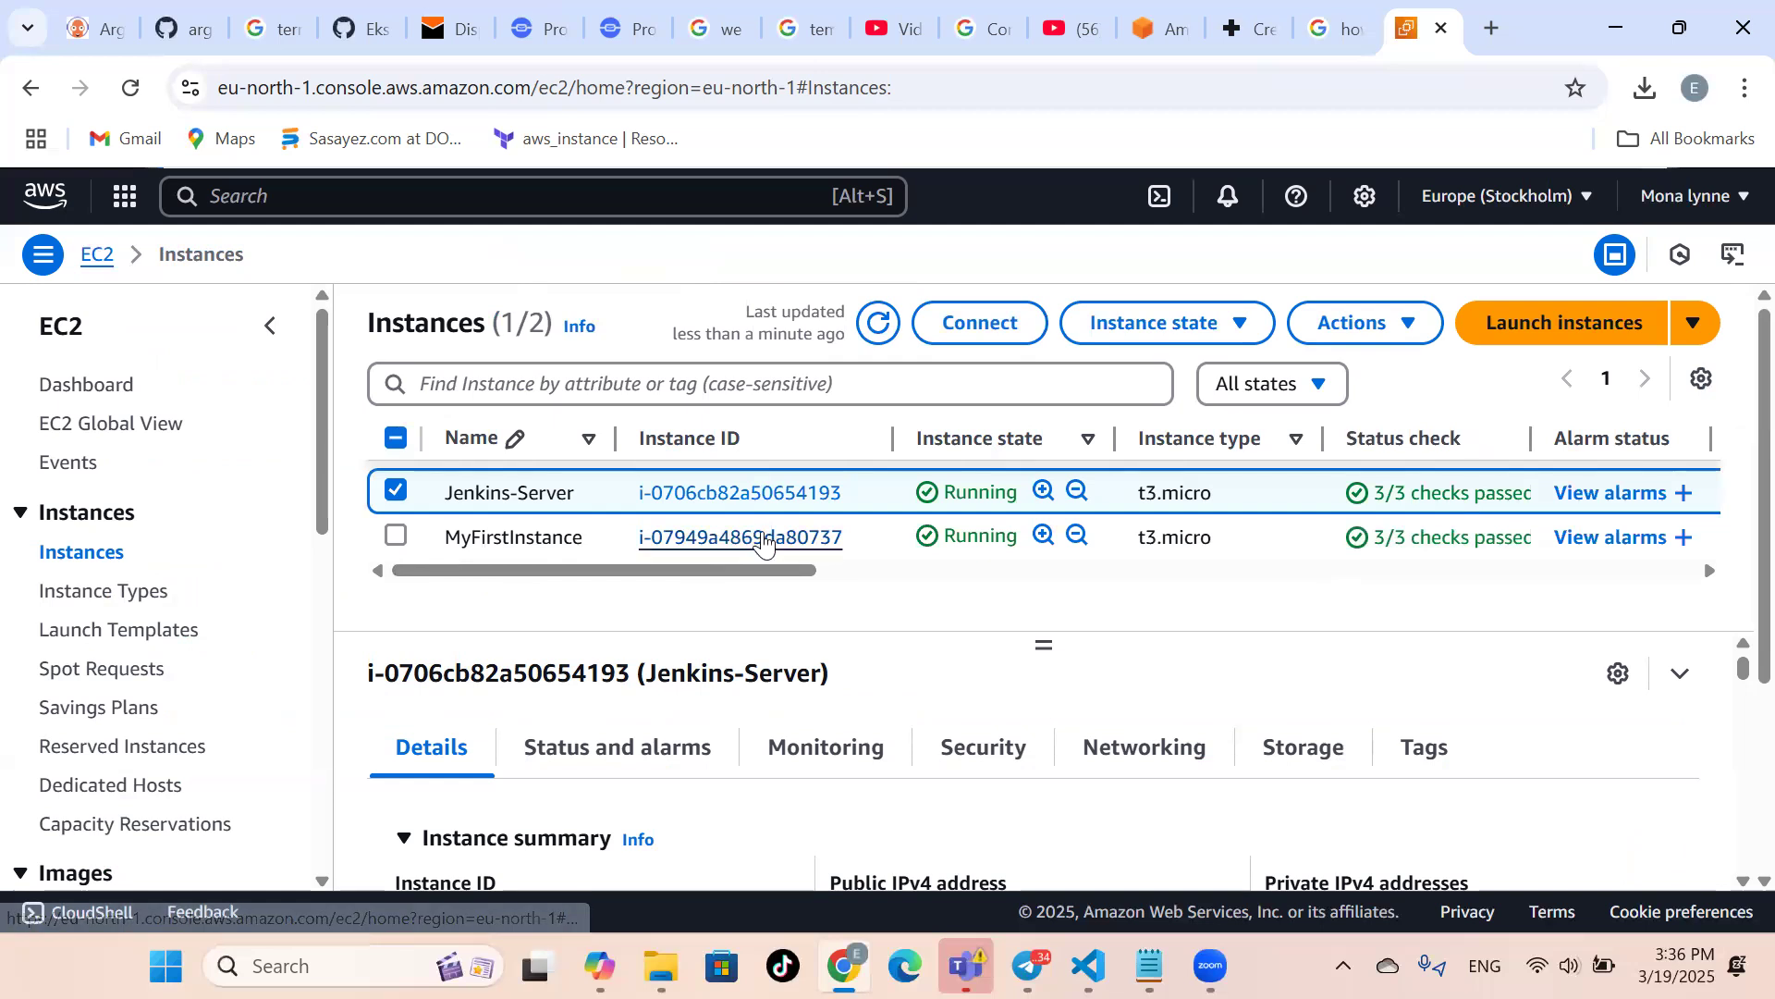
left_click(763, 543)
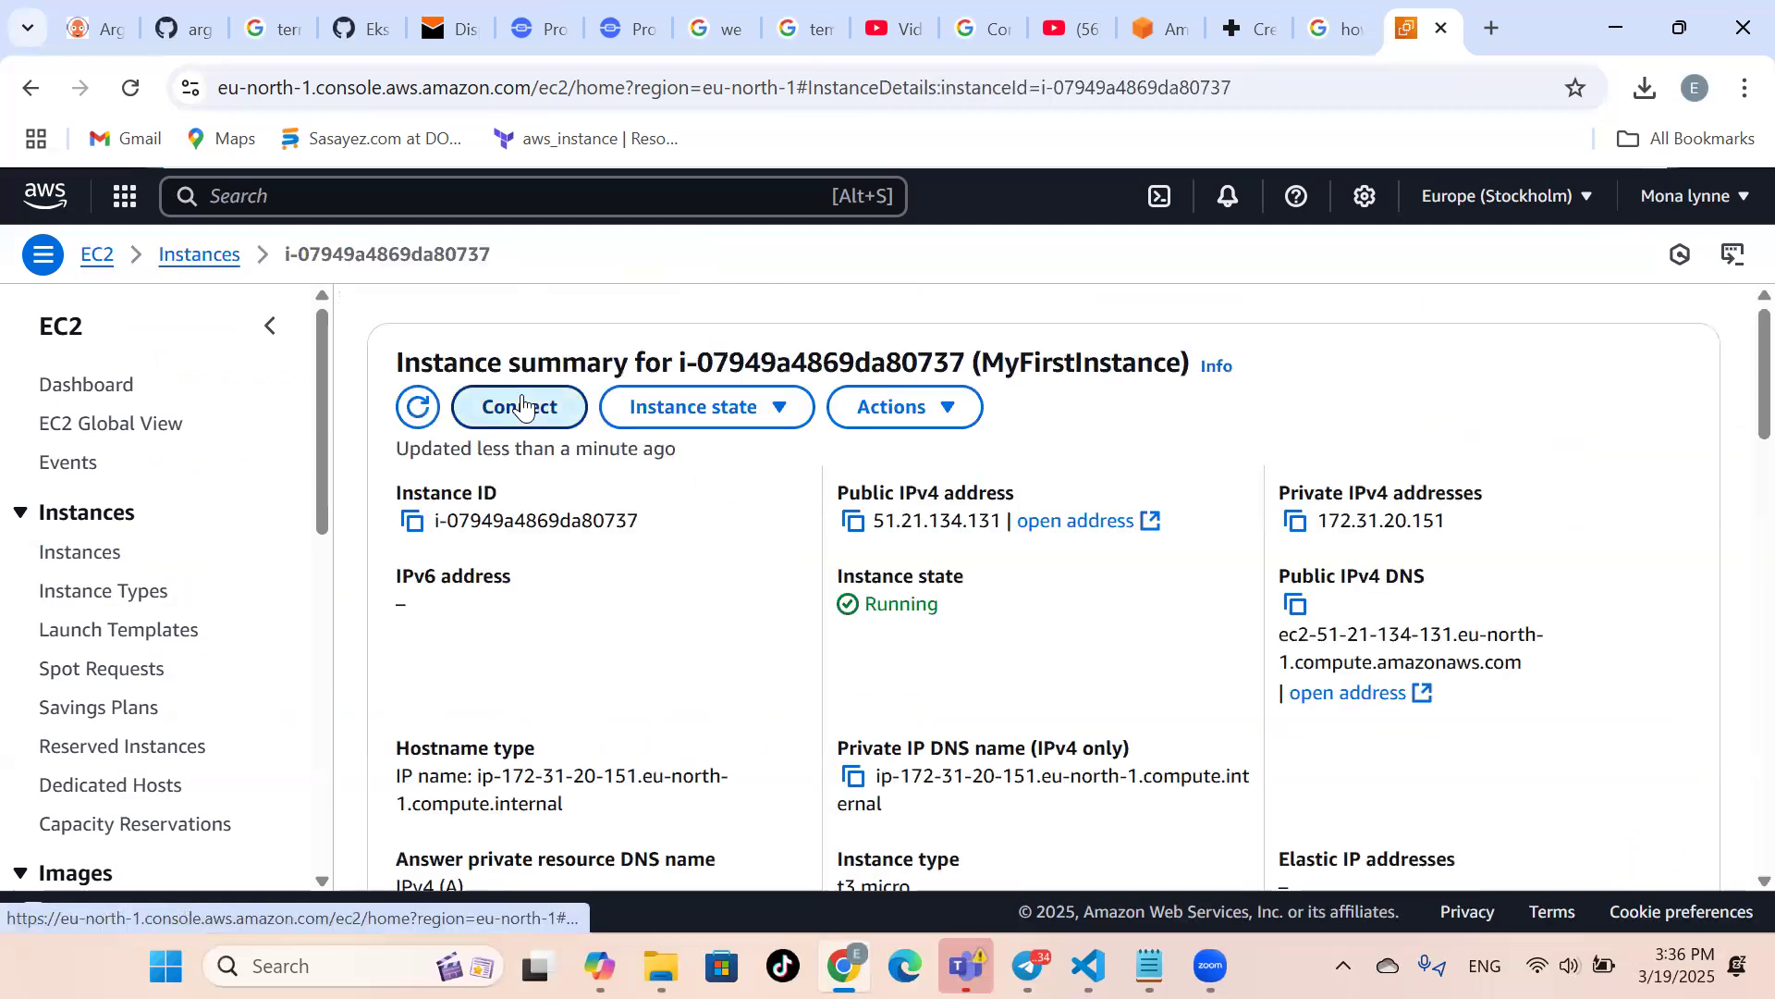
left_click(521, 405)
scroll(427, 592, "down", 2)
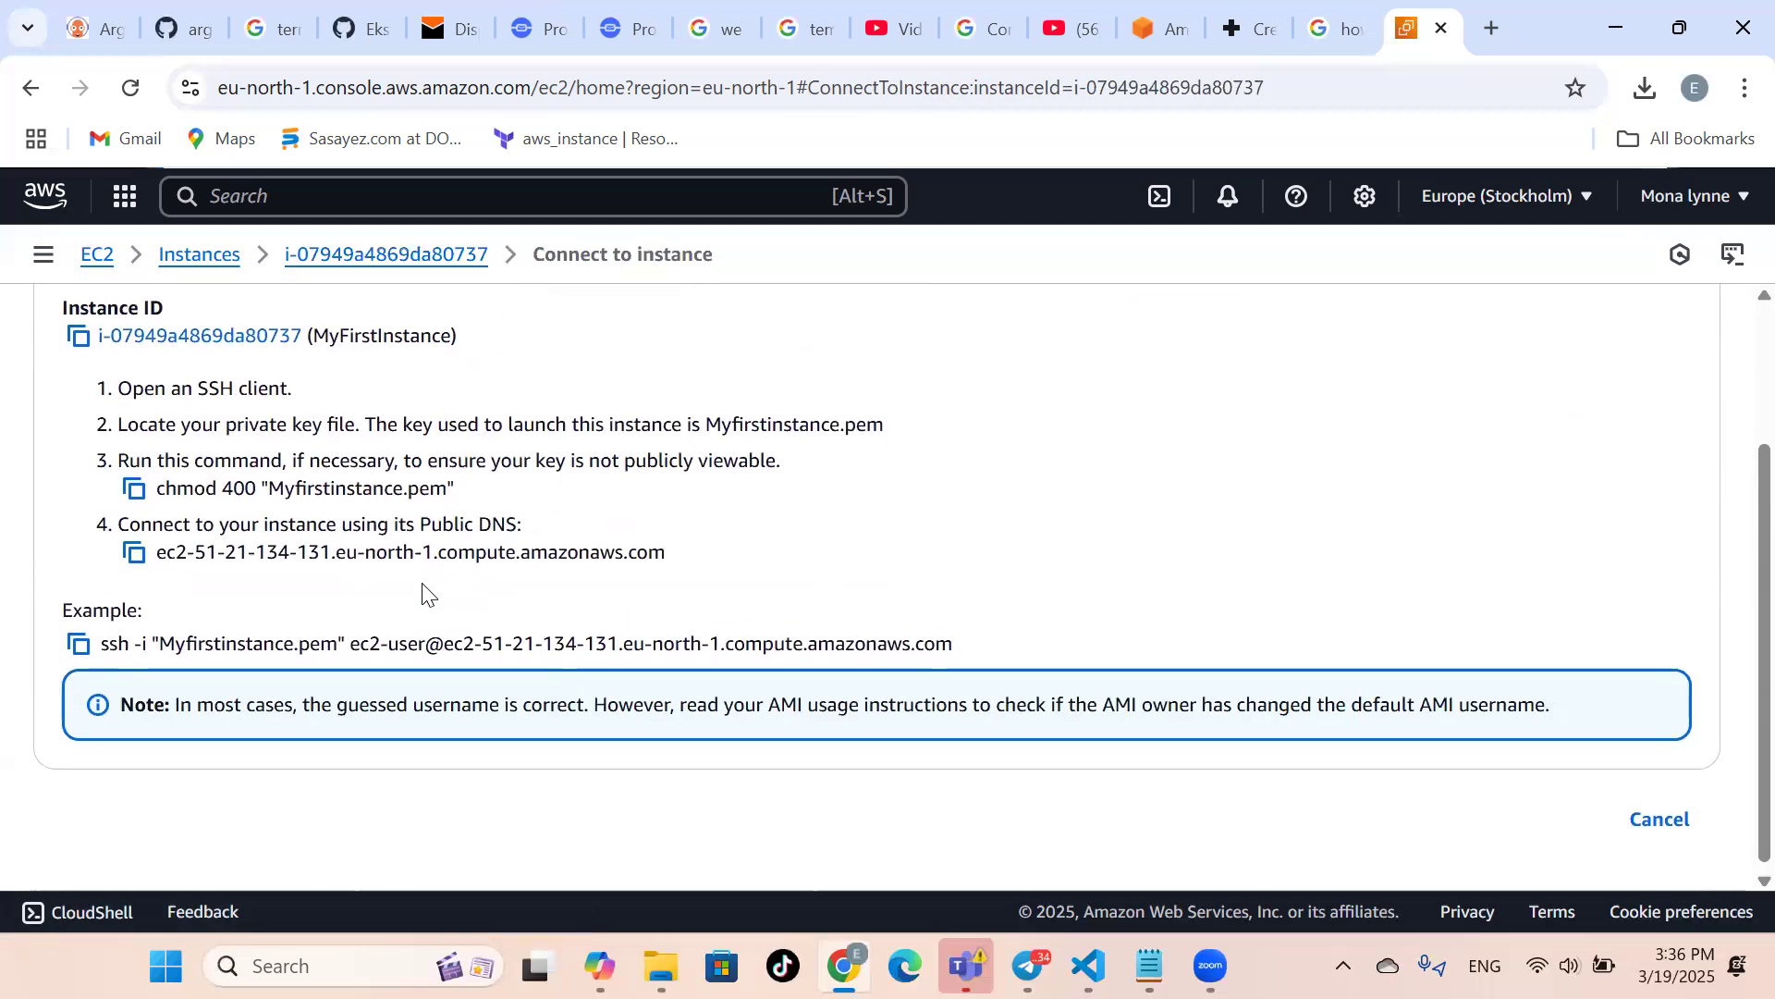
left_click(78, 644)
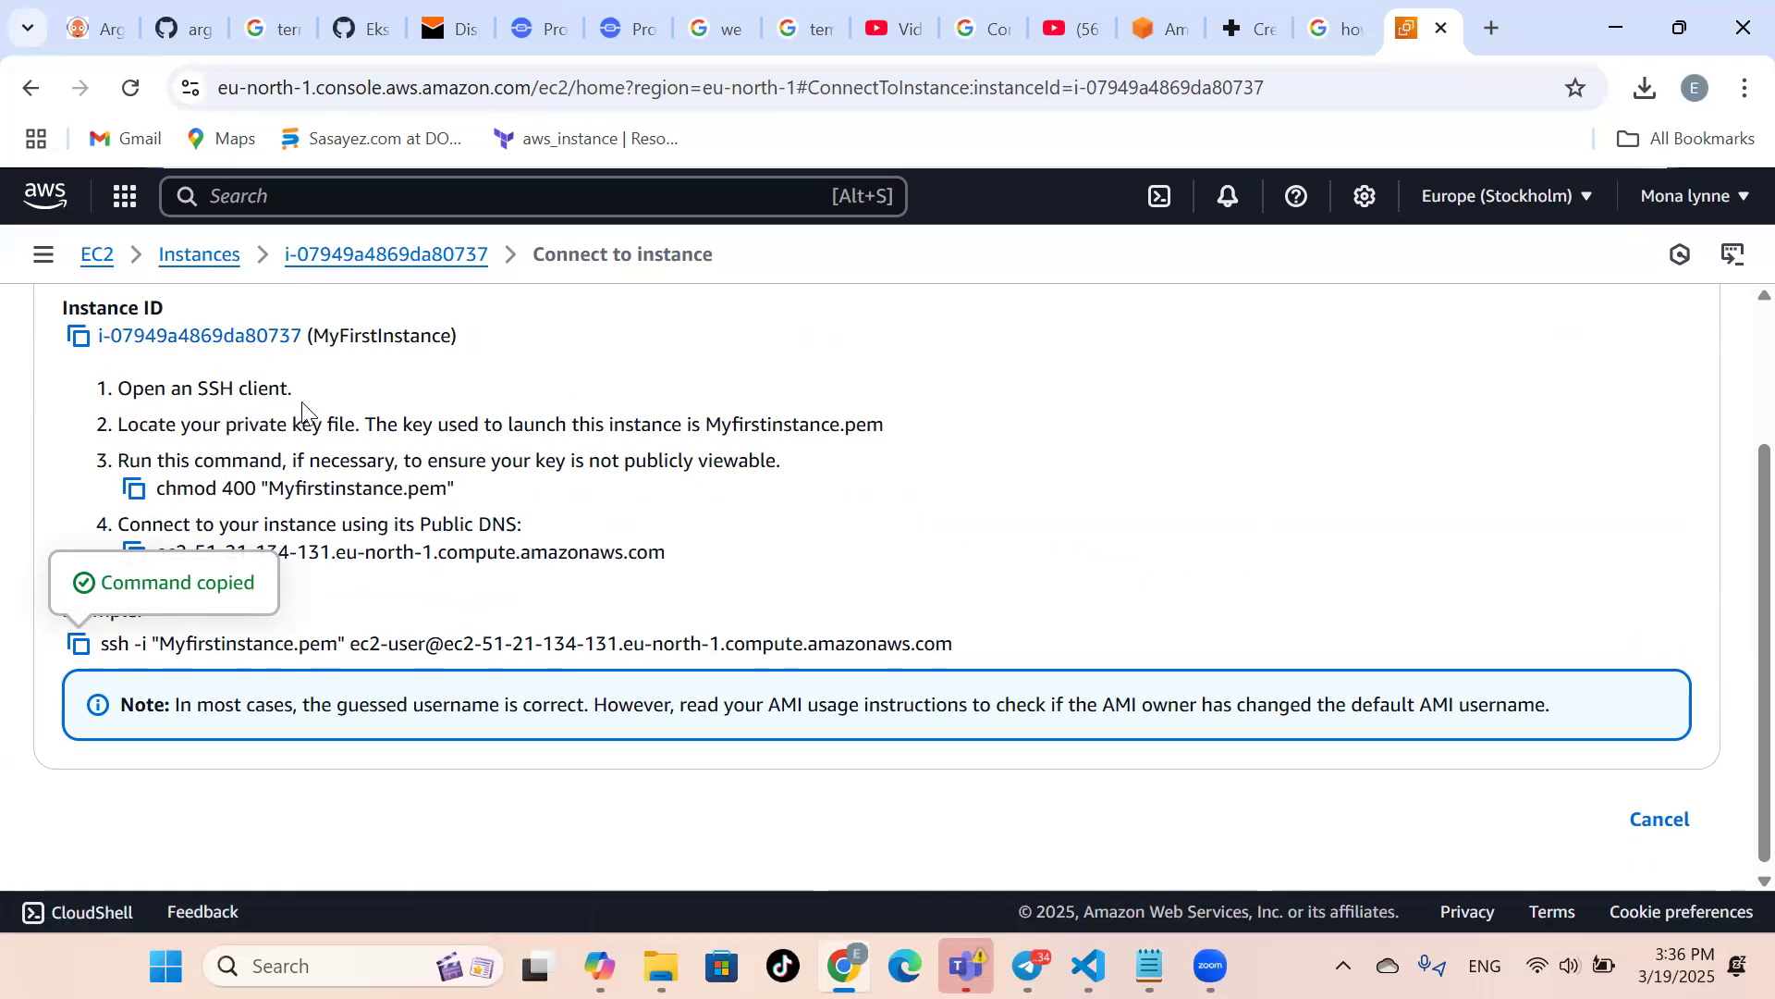
mouse_move(1089, 967)
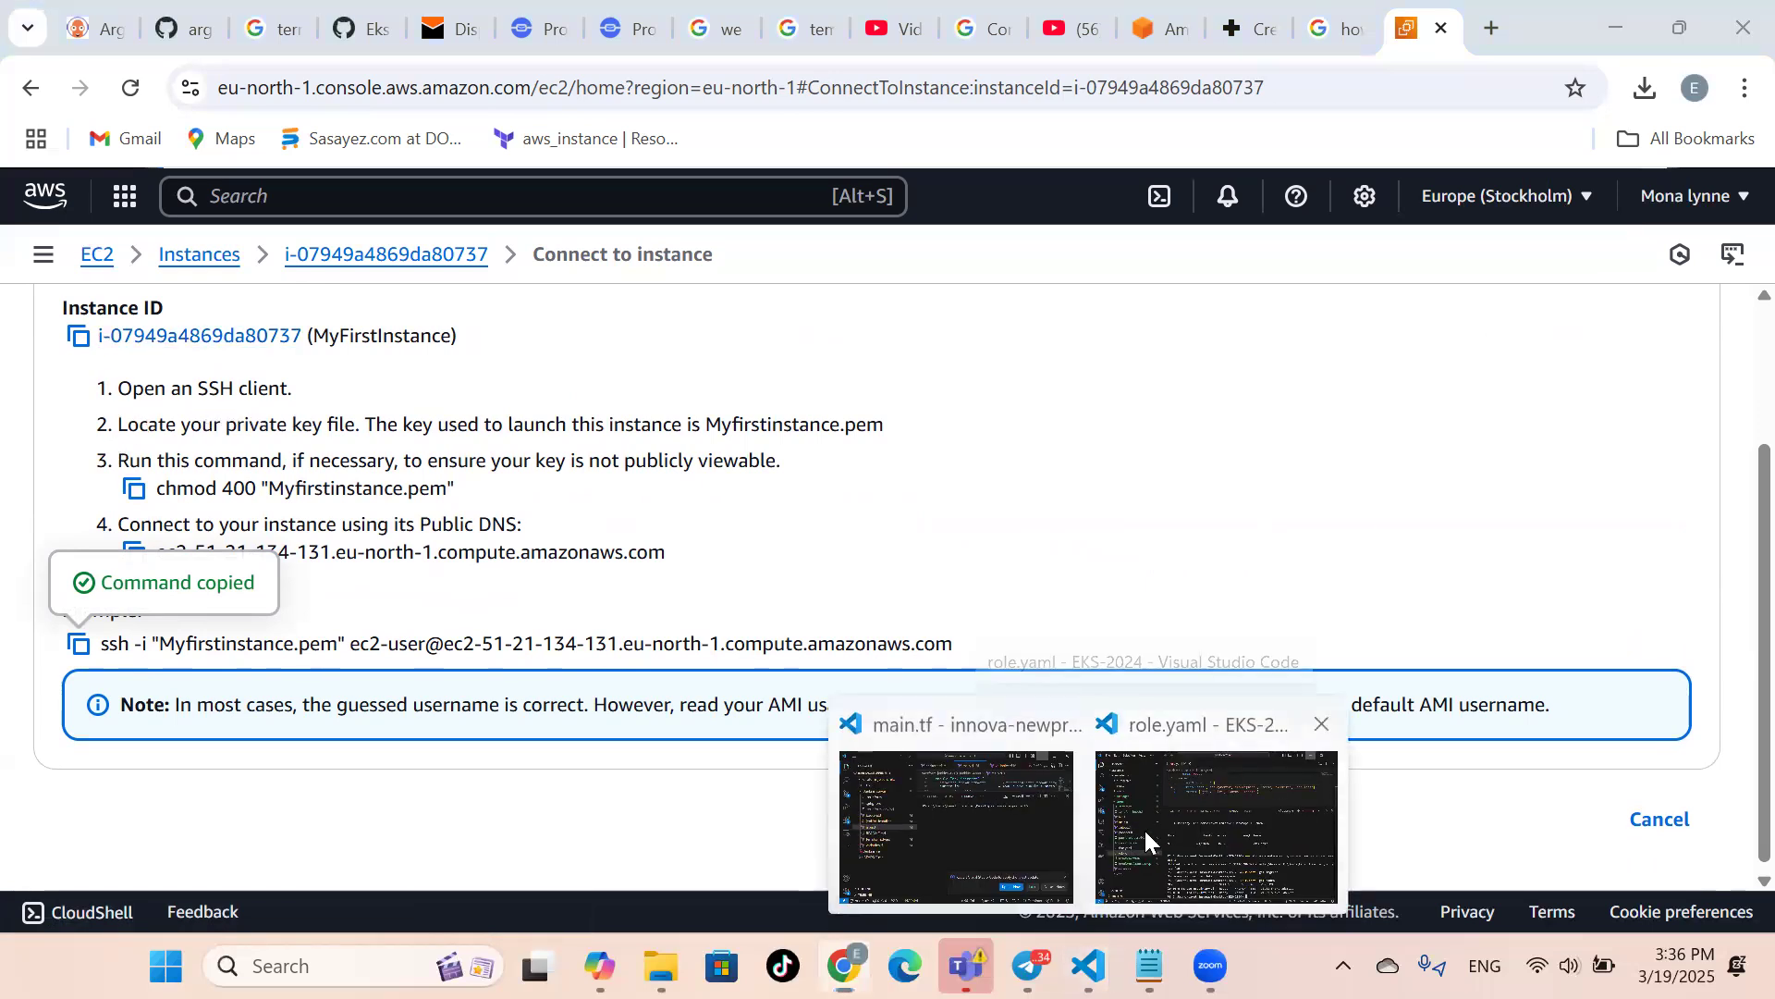
left_click(1144, 828)
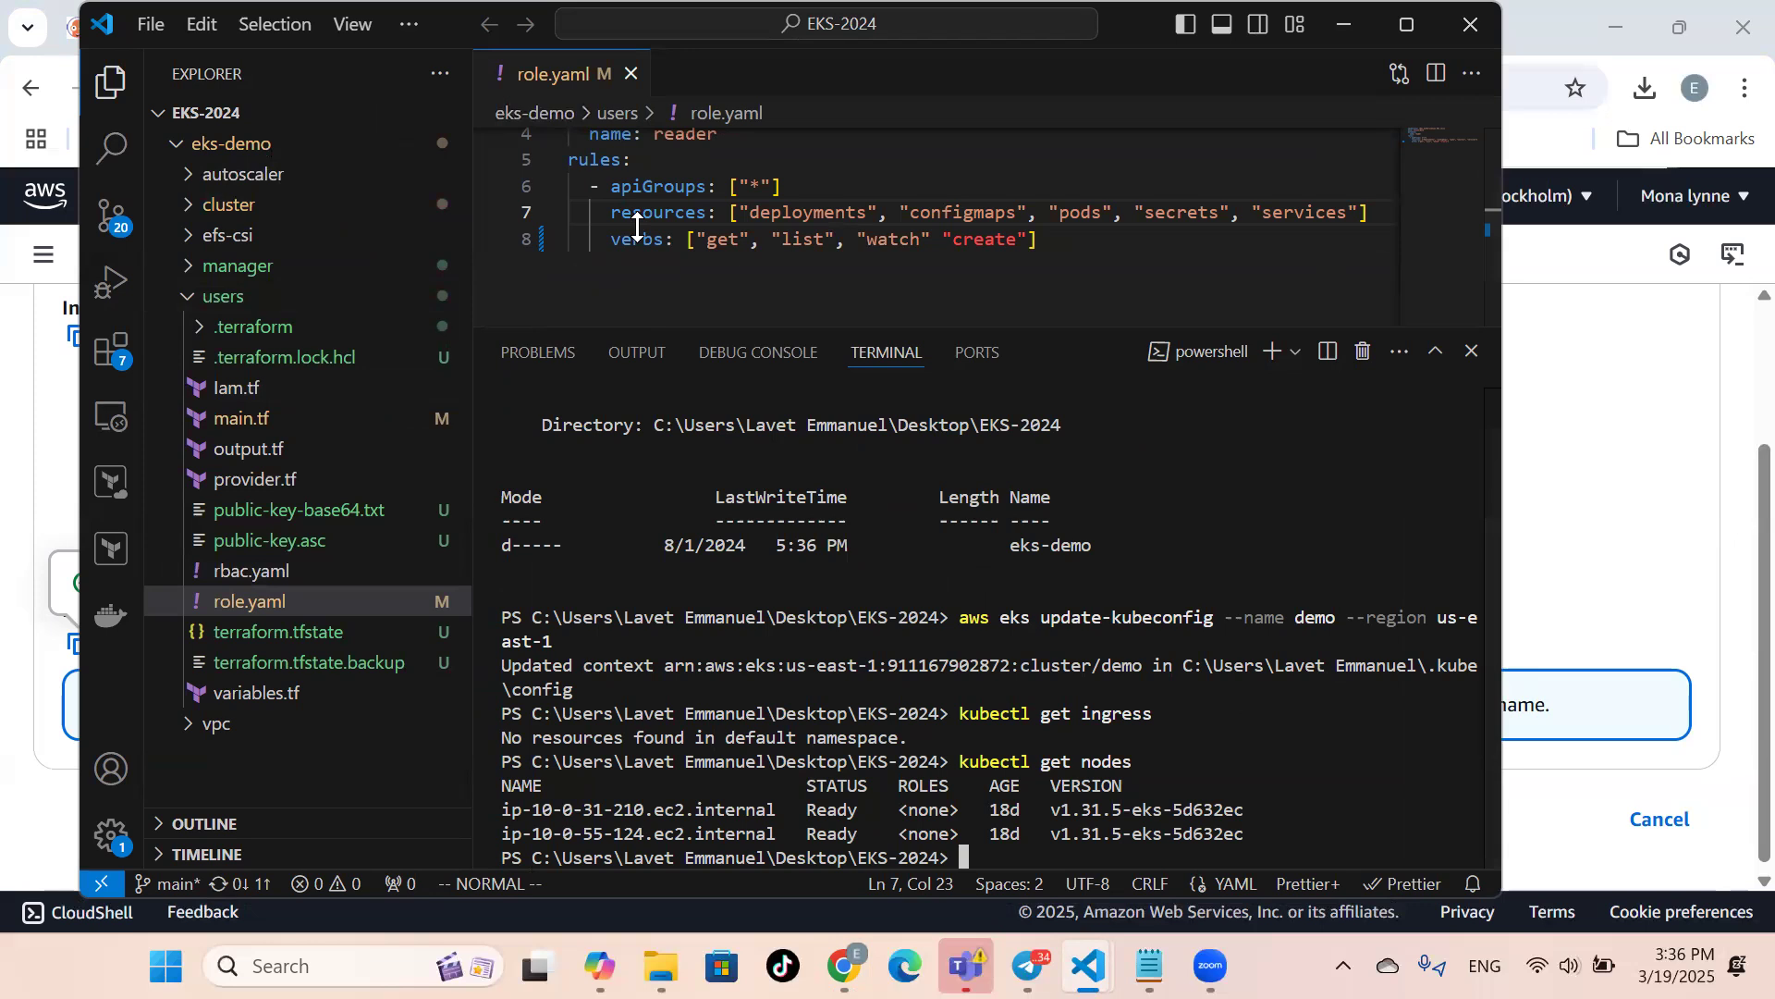
key("alt+Tab")
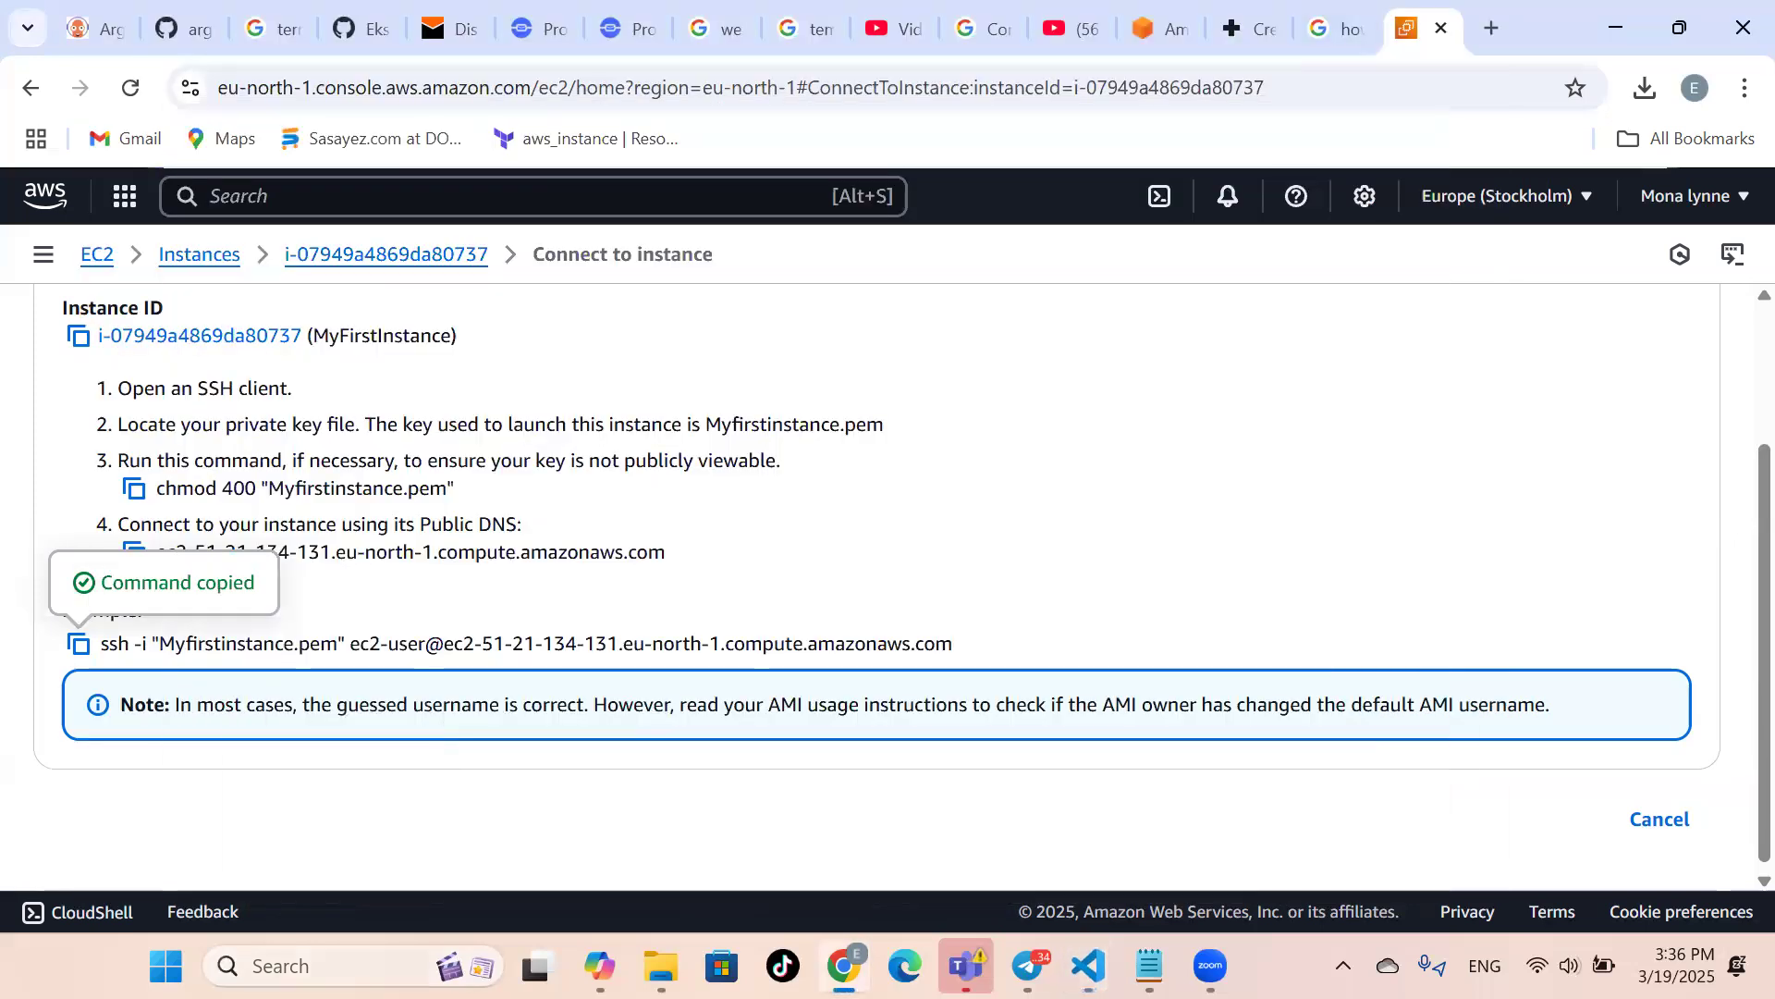
Open a new Visual Studio Code window, dismiss its update notice and move the window so its menu bar is accessible.
key("super")
type("vs")
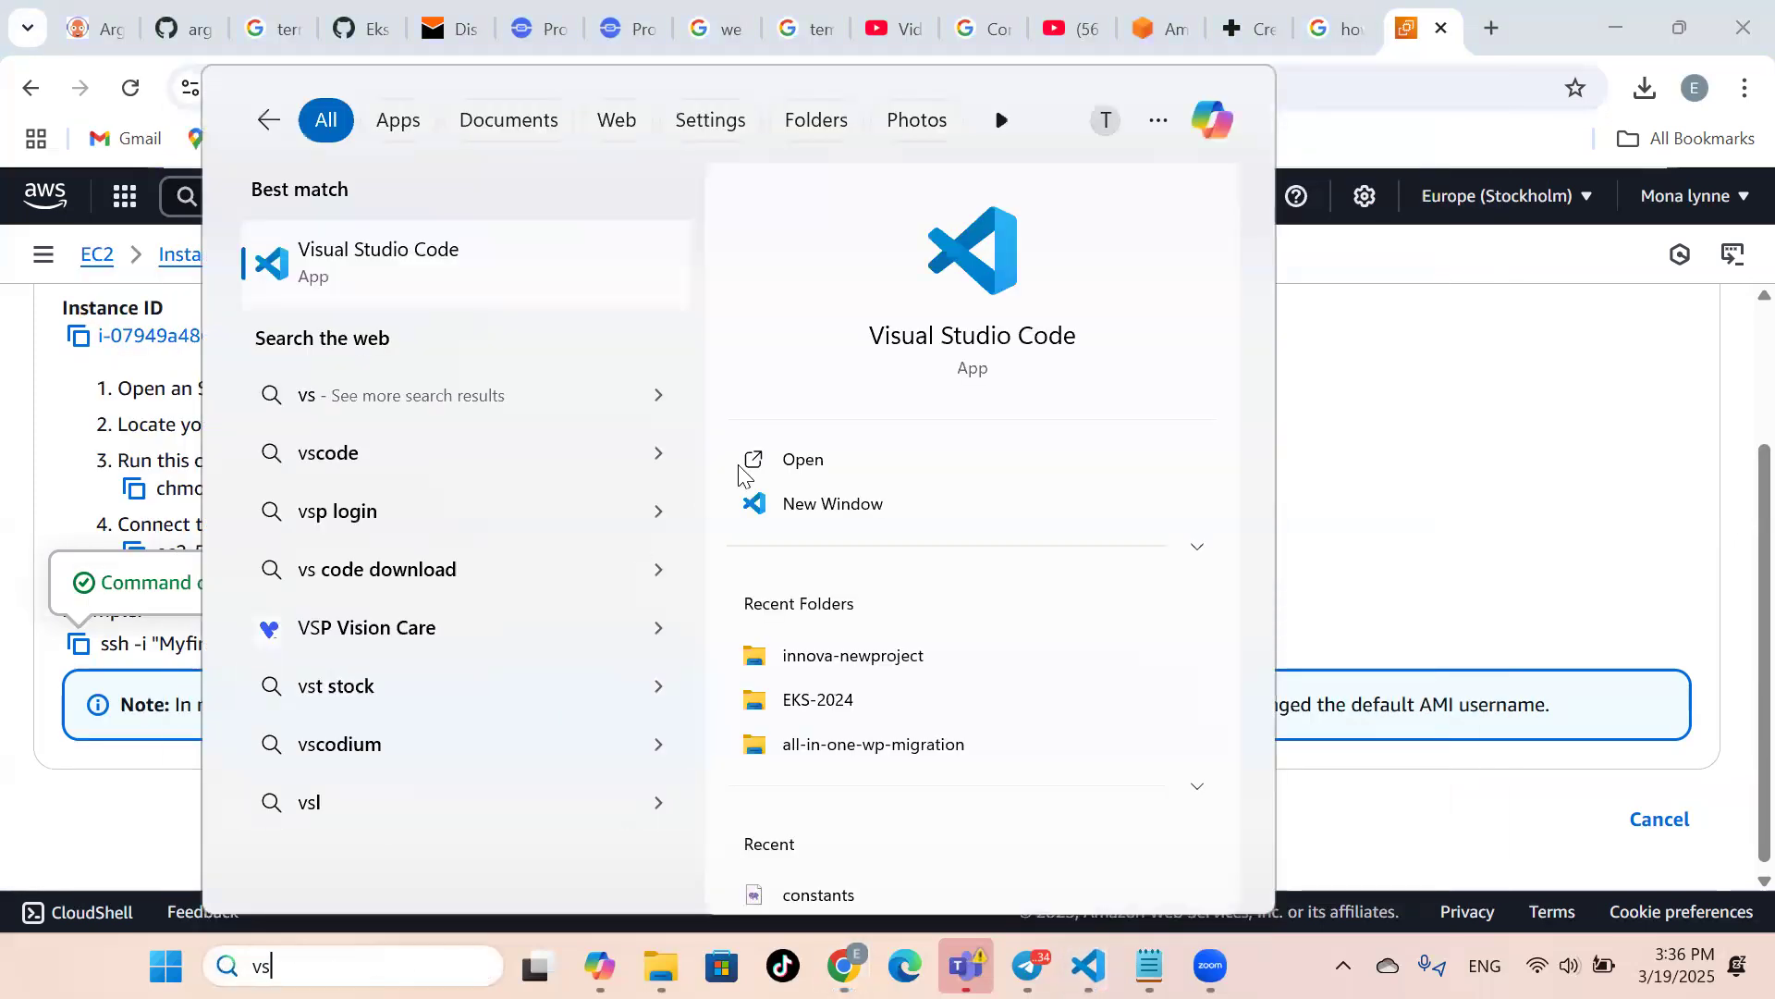
left_click(844, 511)
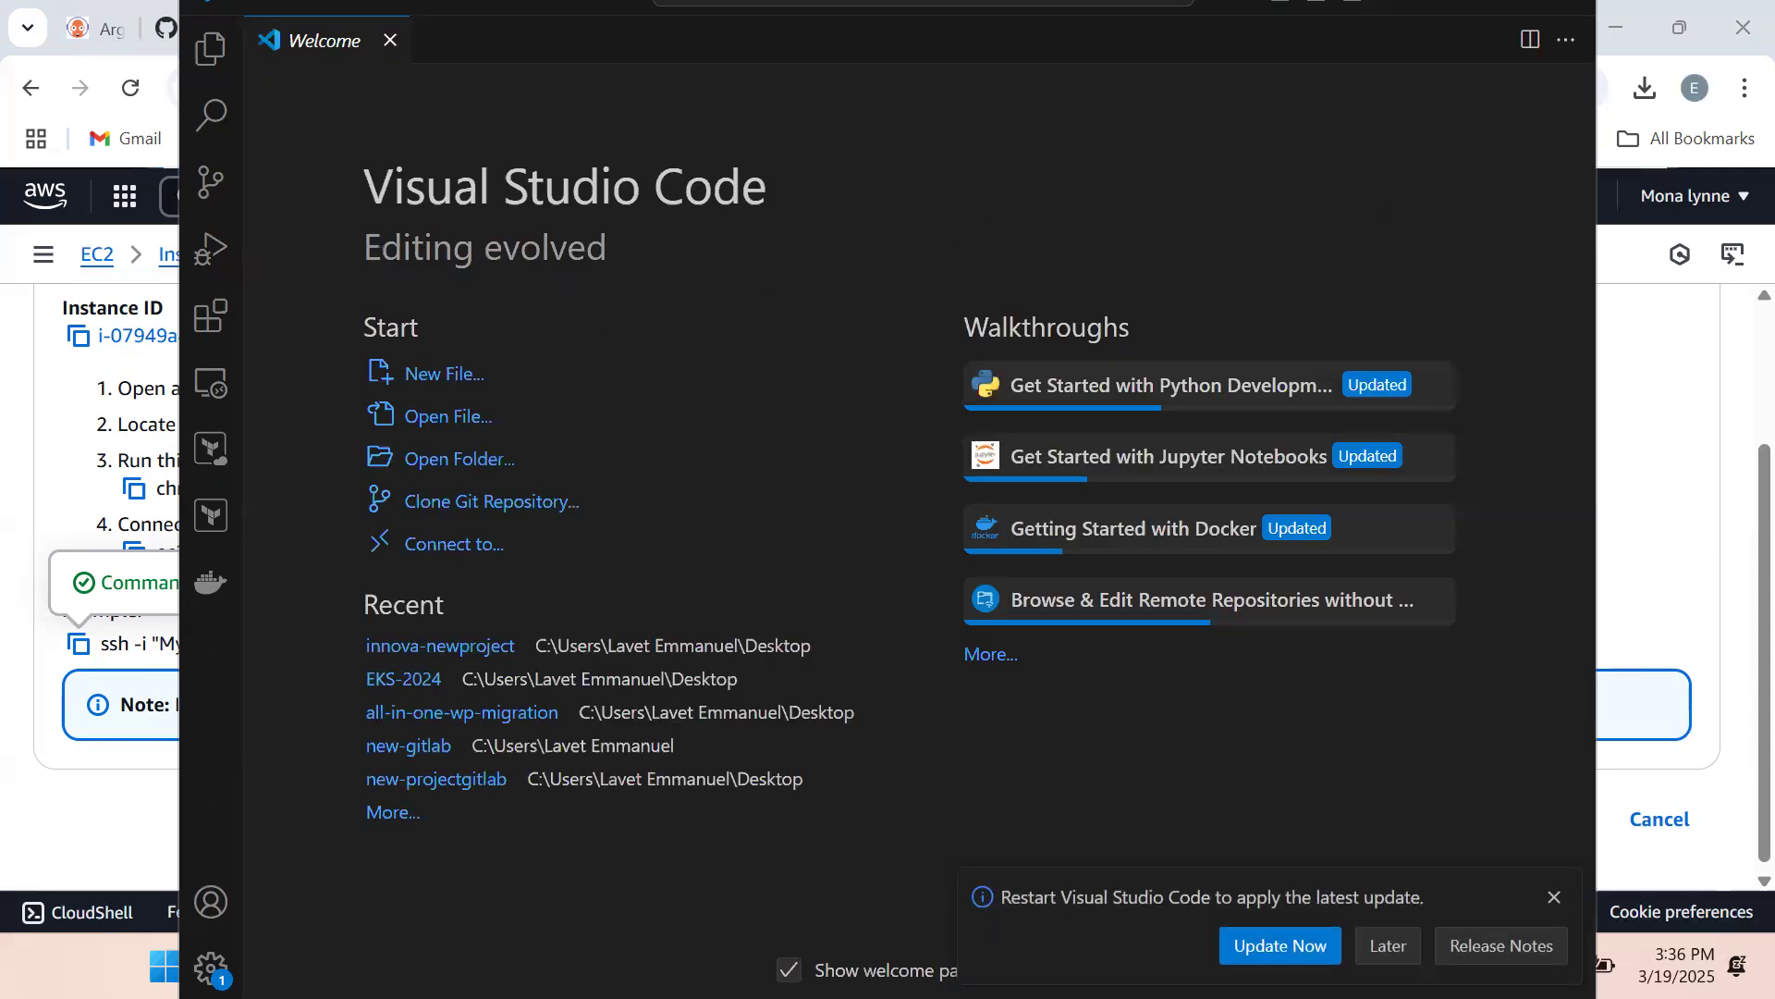
left_click(1556, 899)
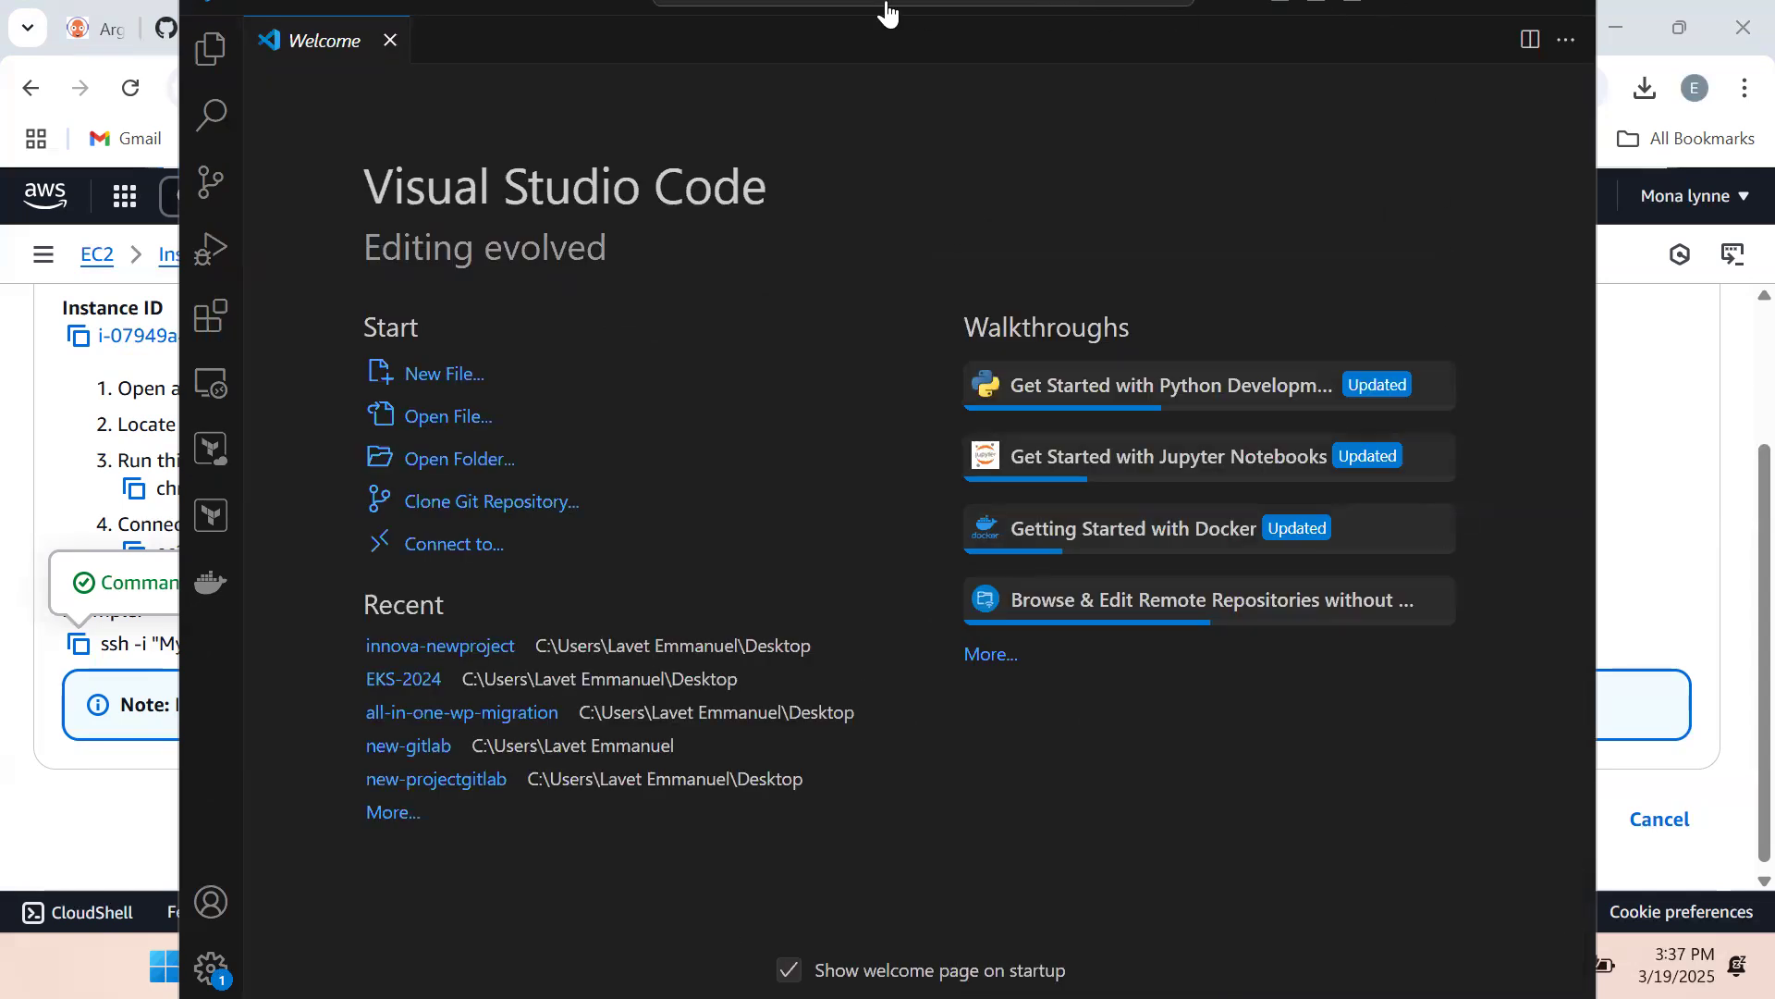
left_click_drag(548, 2, 582, 89)
Open a new PowerShell terminal in the Visual Studio Code window.
left_click(580, 86)
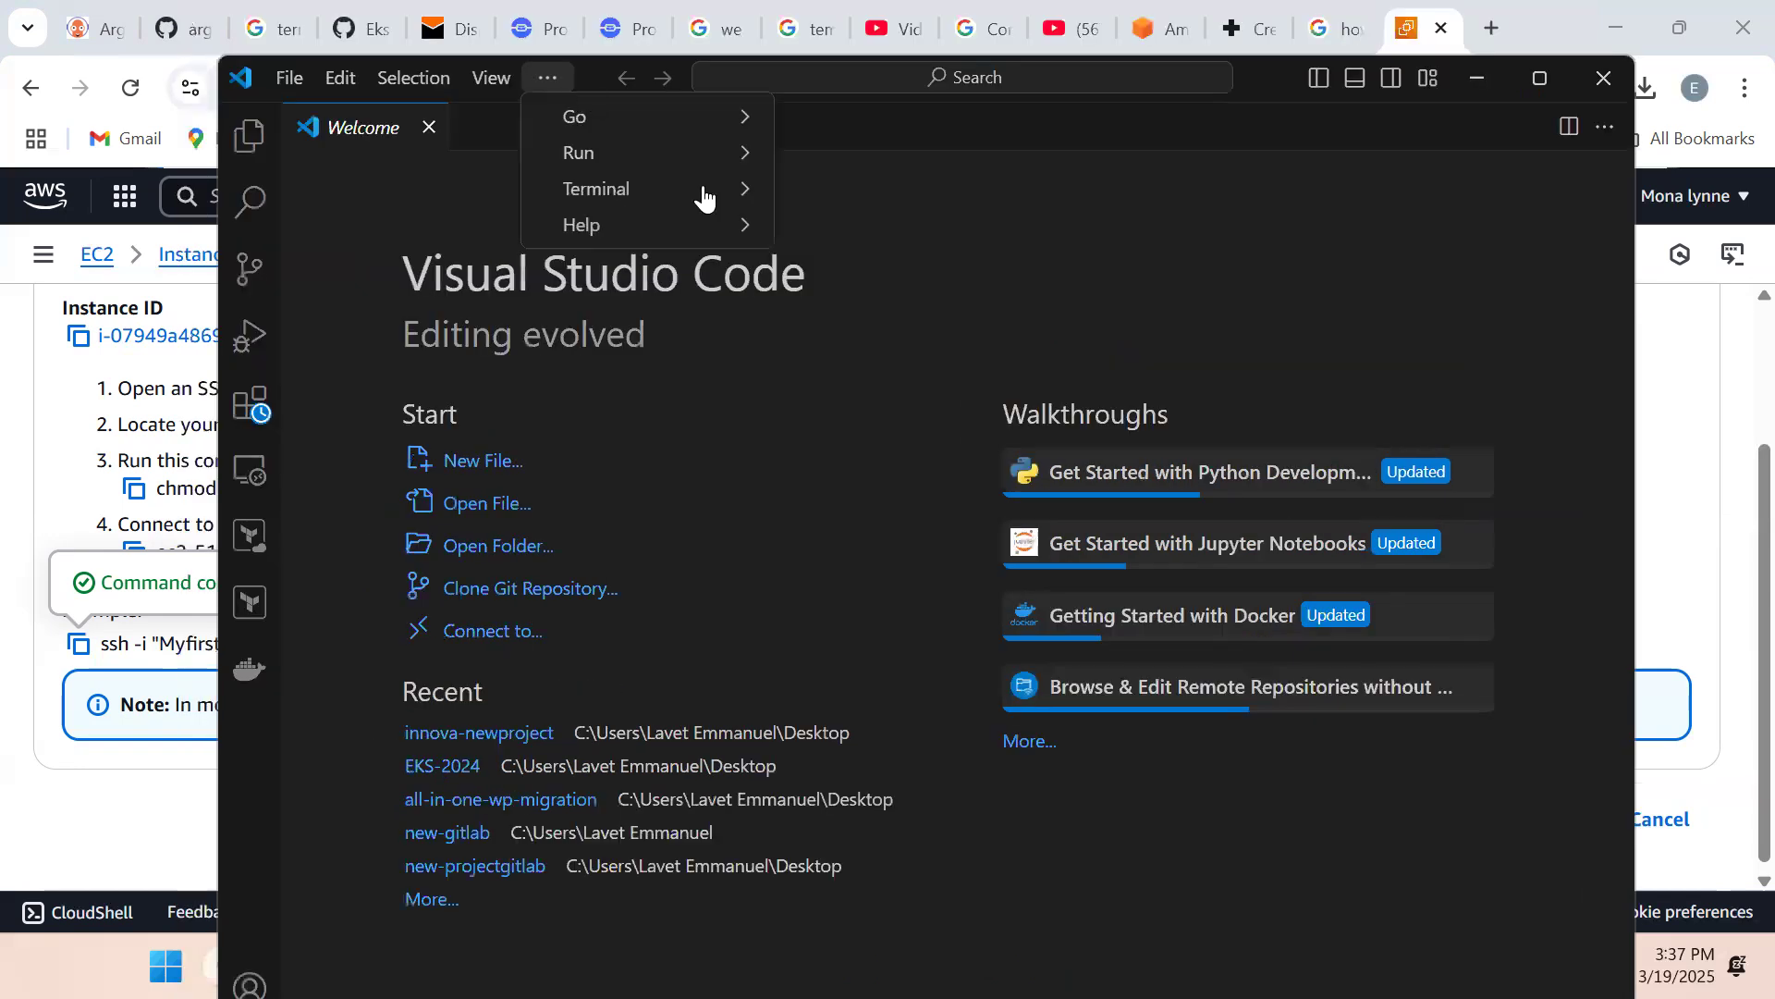
mouse_move(705, 191)
left_click(814, 185)
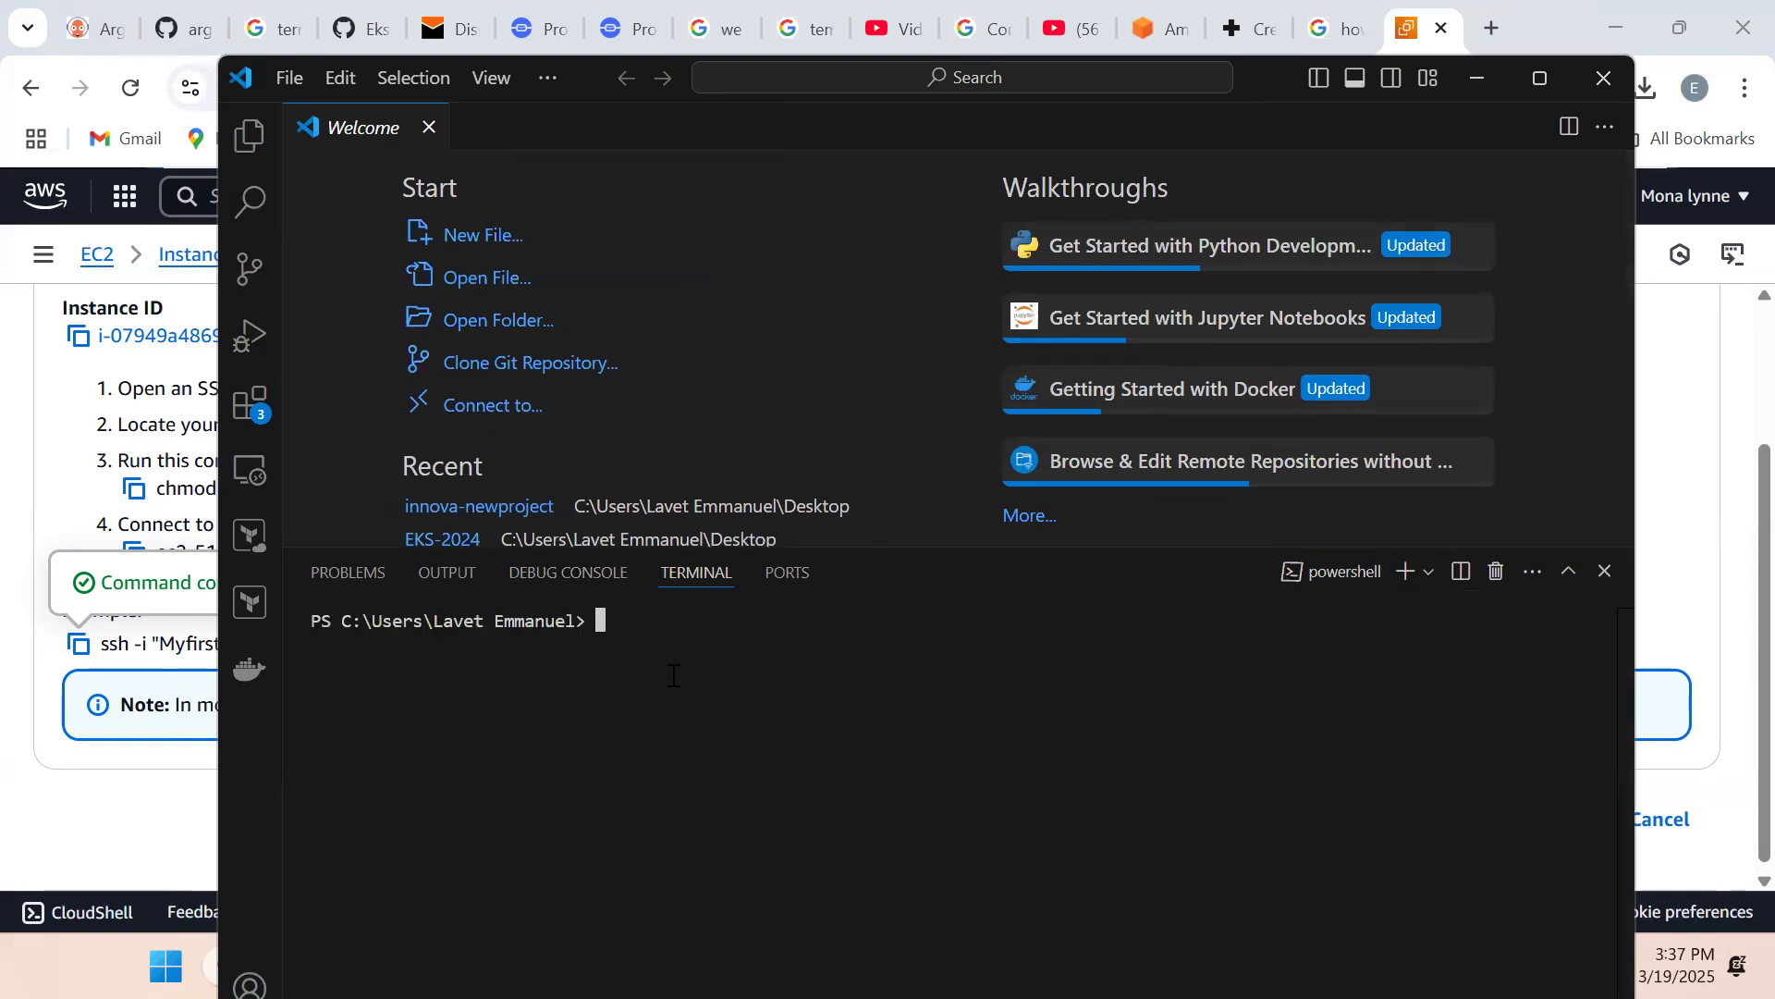
List the contents of the home folder in the terminal and look through the files.
type("ls")
key("Return")
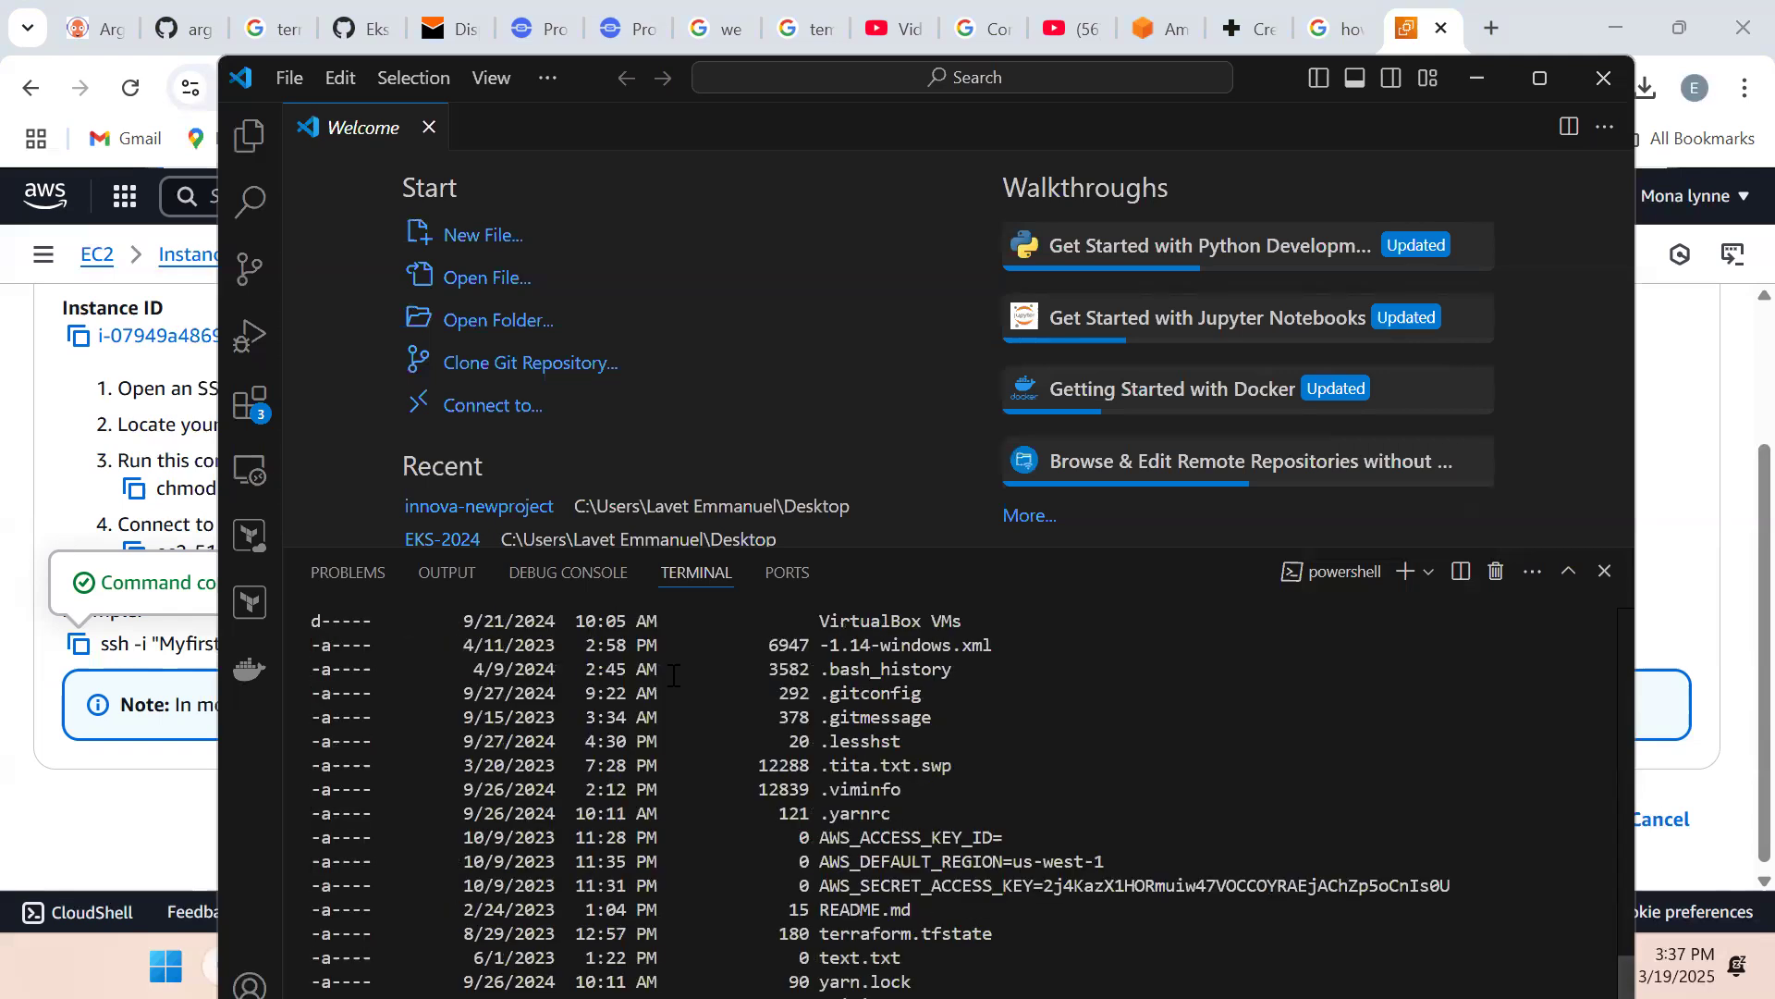
scroll(740, 638, "up", 1)
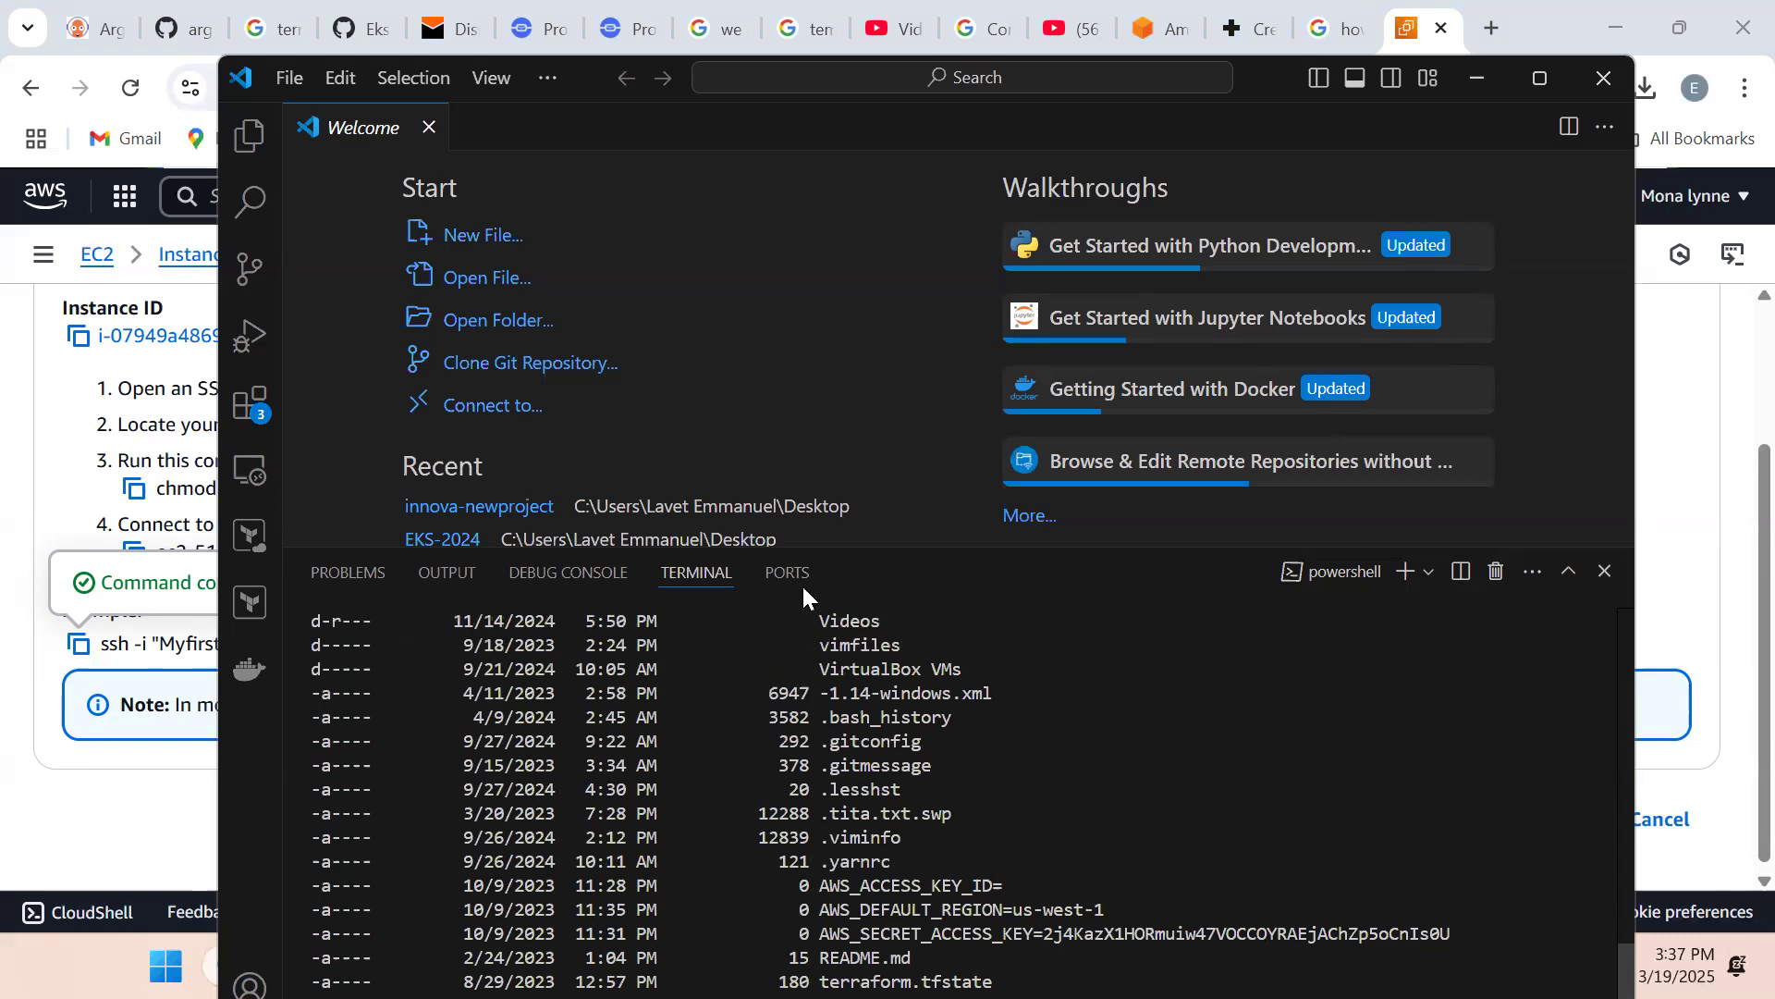
scroll(977, 789, "down", 2)
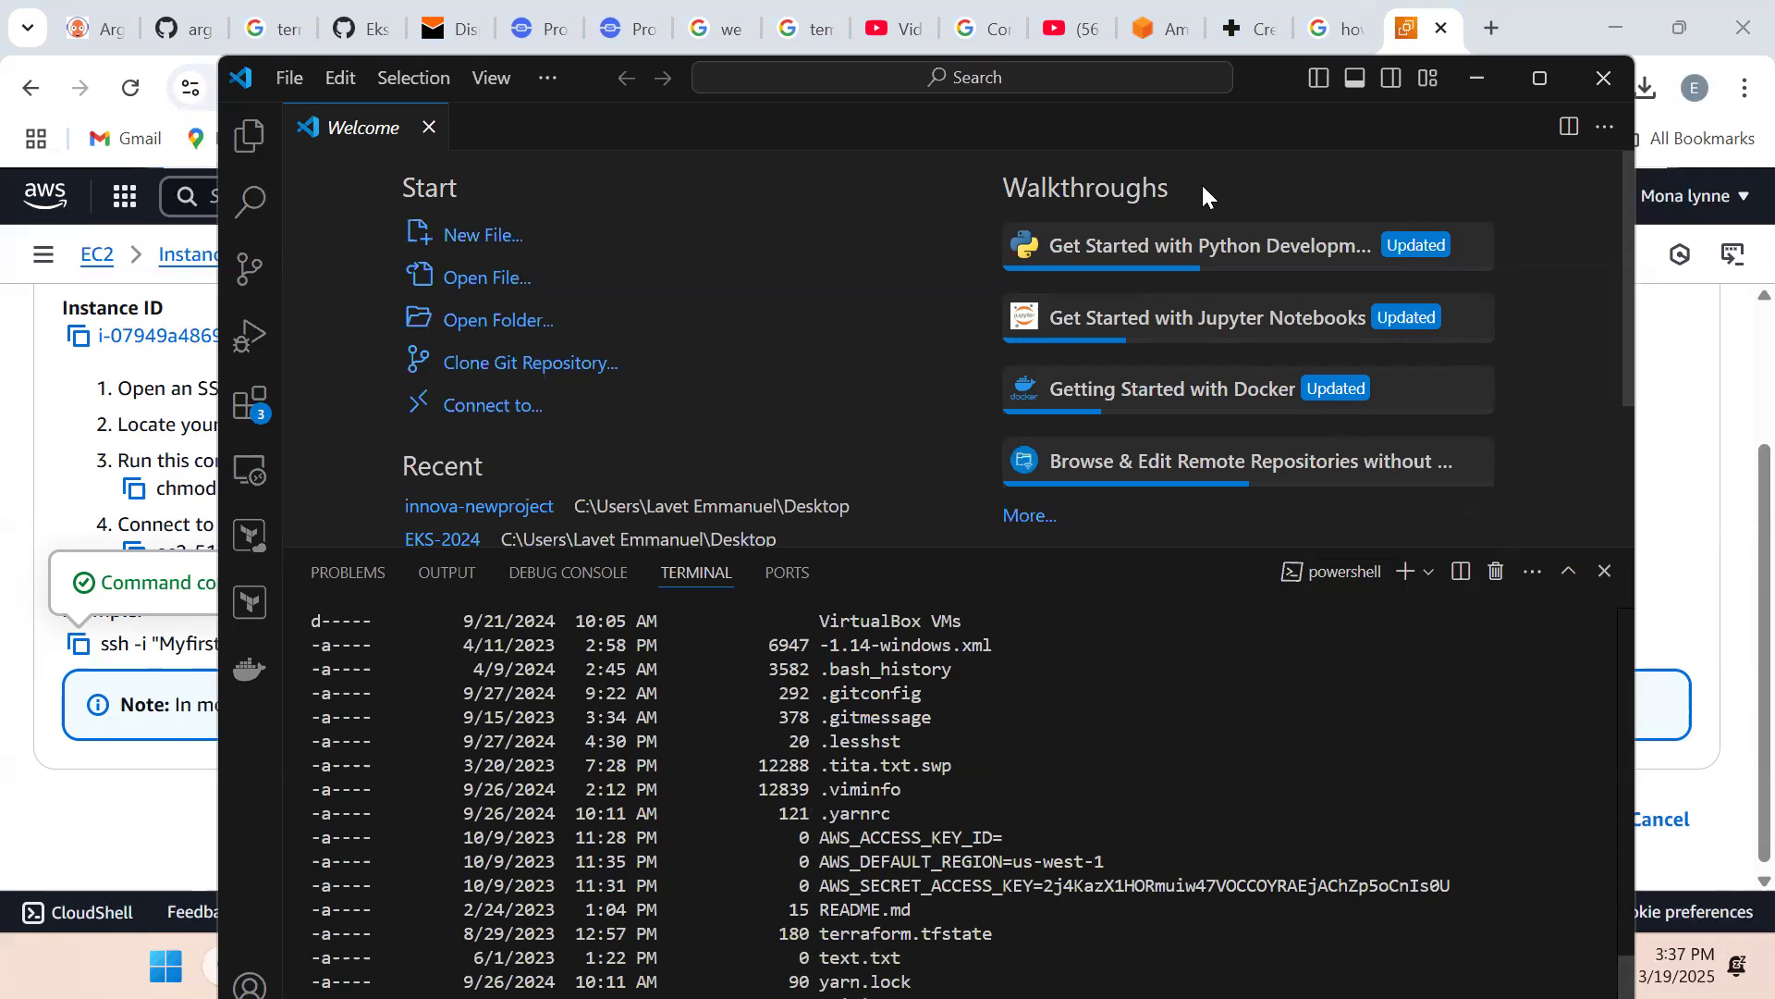
Maximize the editor window, then clear the terminal and change the working directory to Downloads.
left_click(1540, 80)
type("cd")
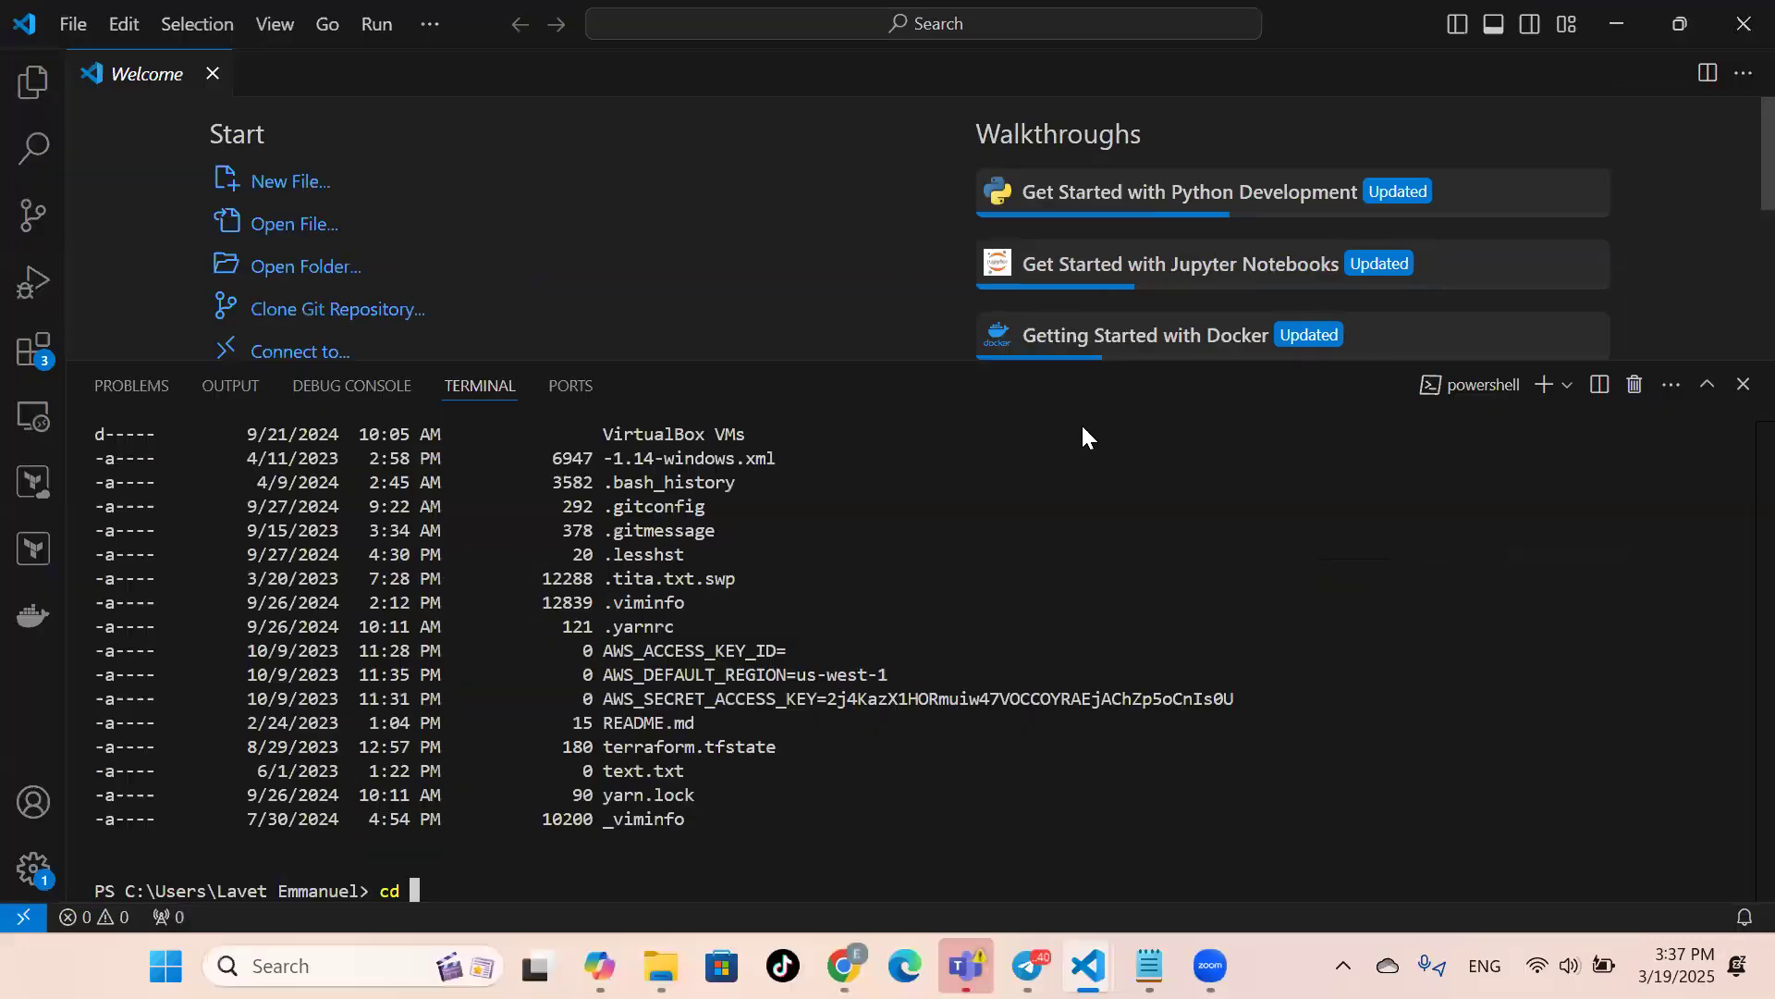
key("BackSpace")
key("BackSpace")
key("BackSpace")
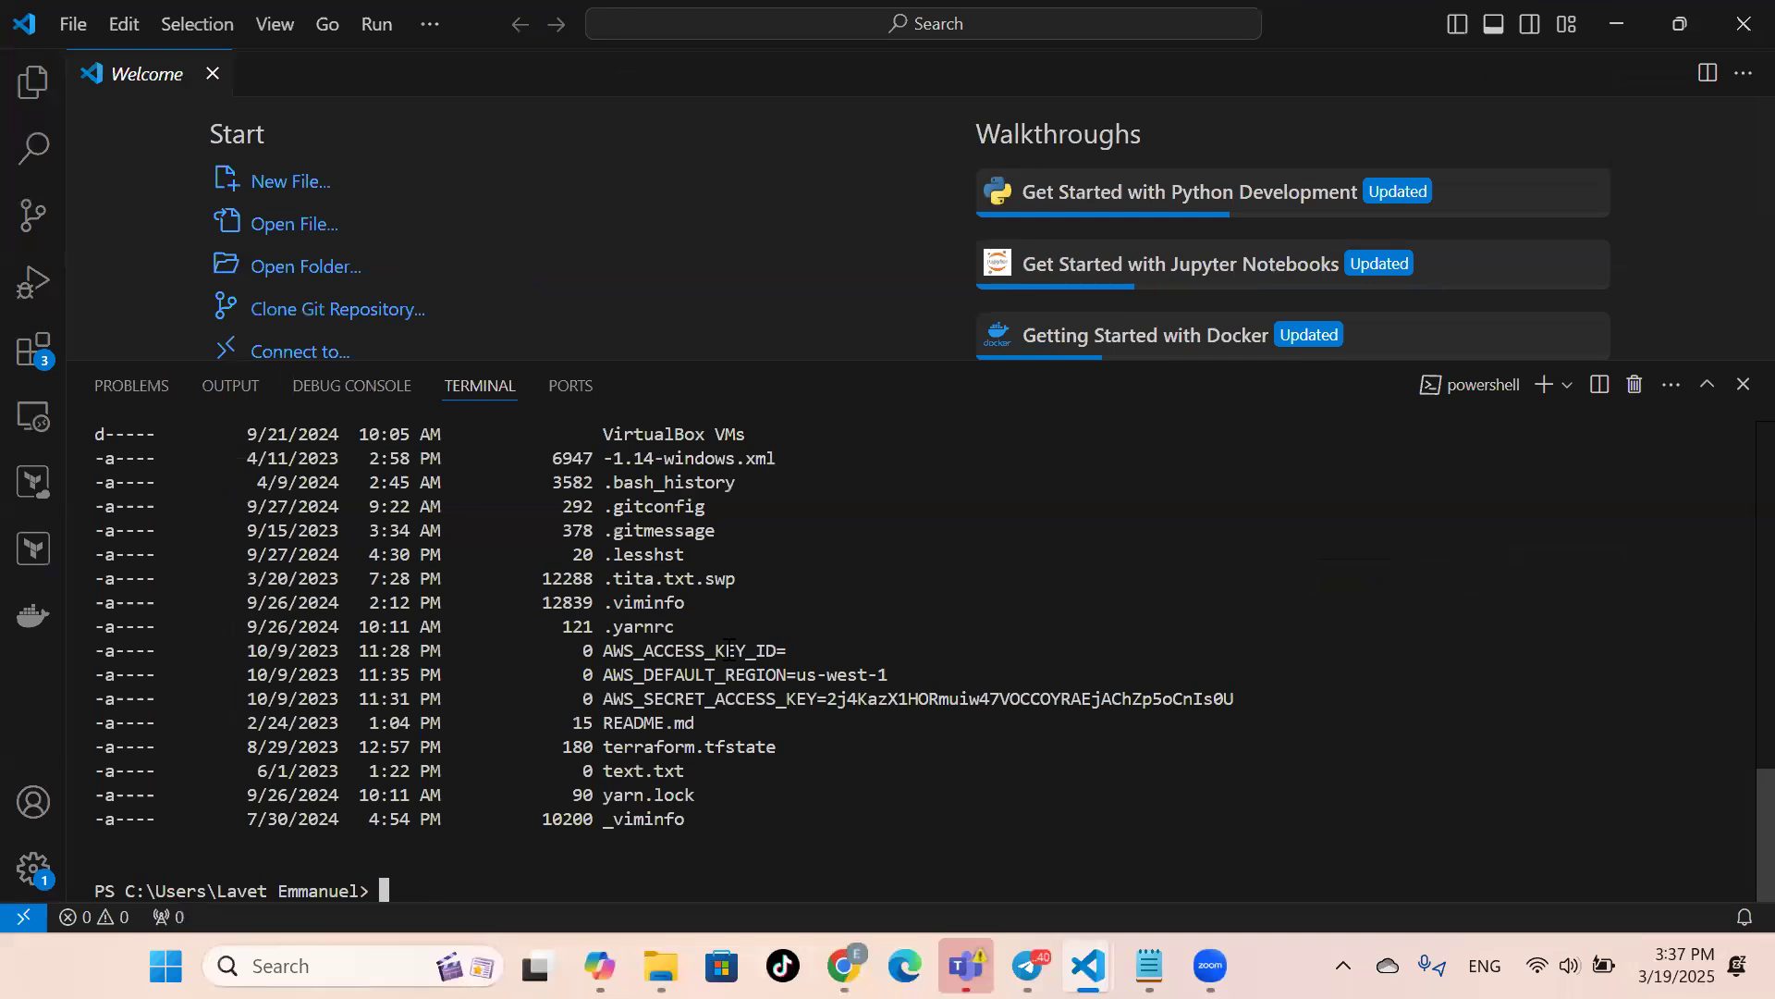
key("ctrl+l")
type("c")
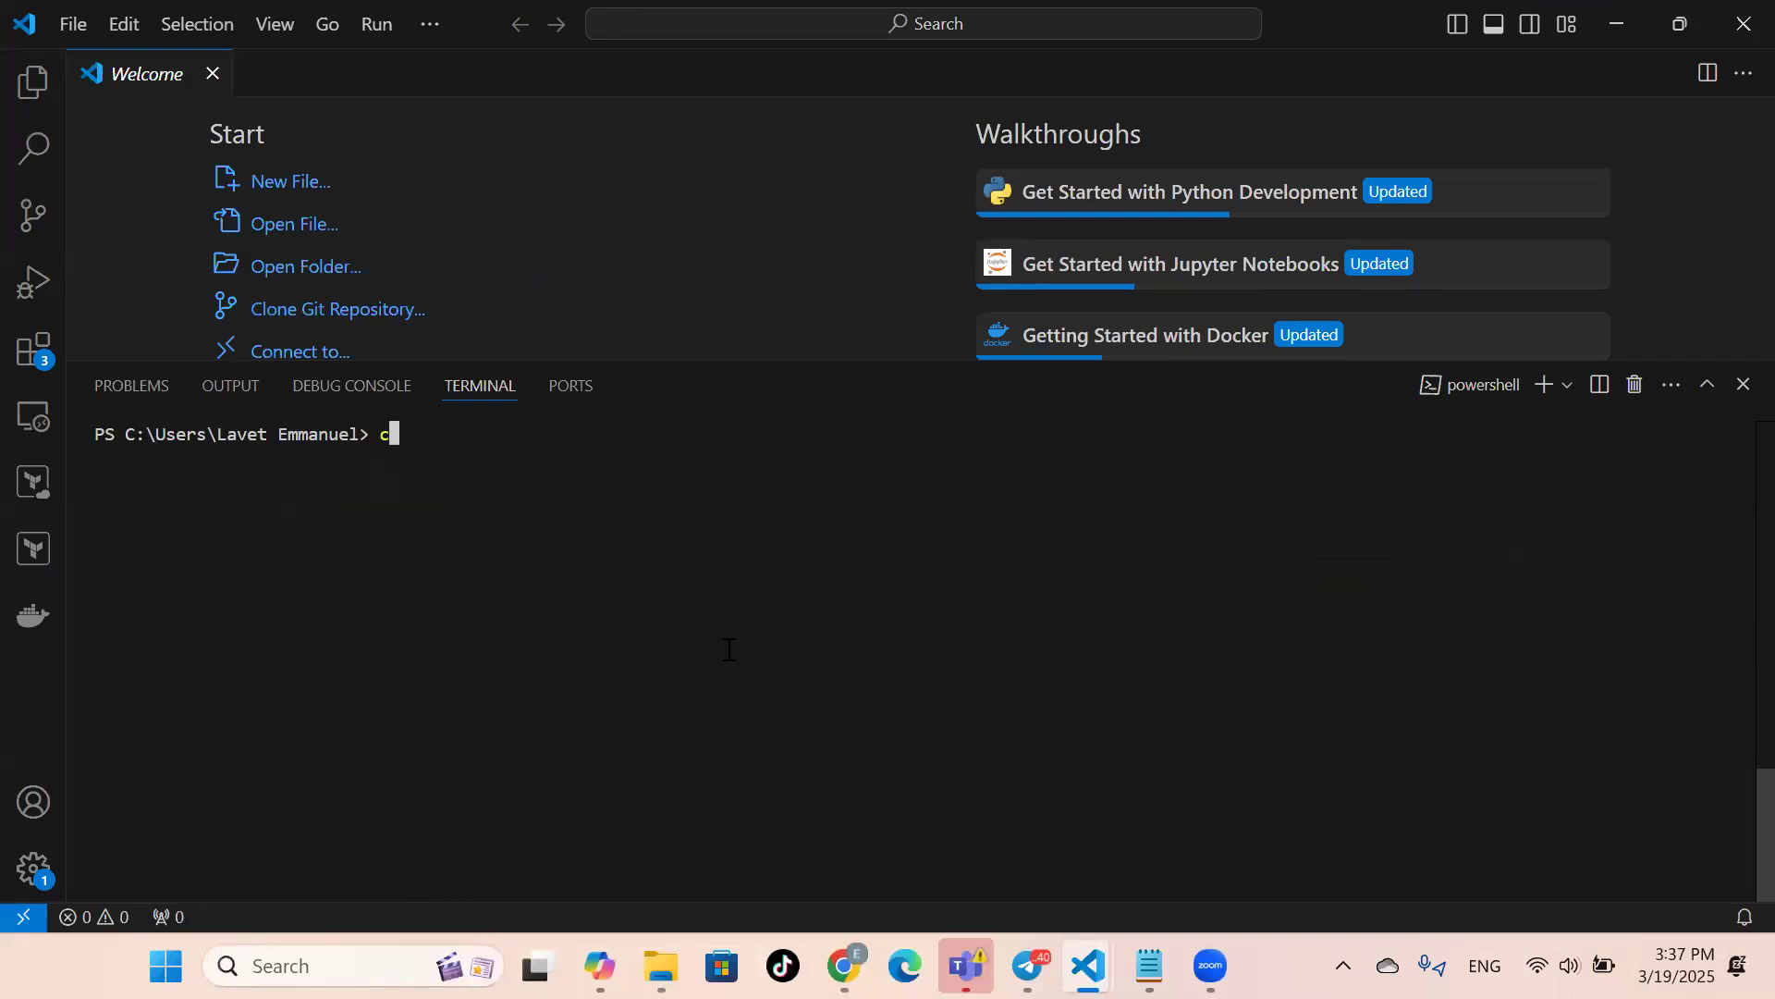
type("d Downloads")
key("Return")
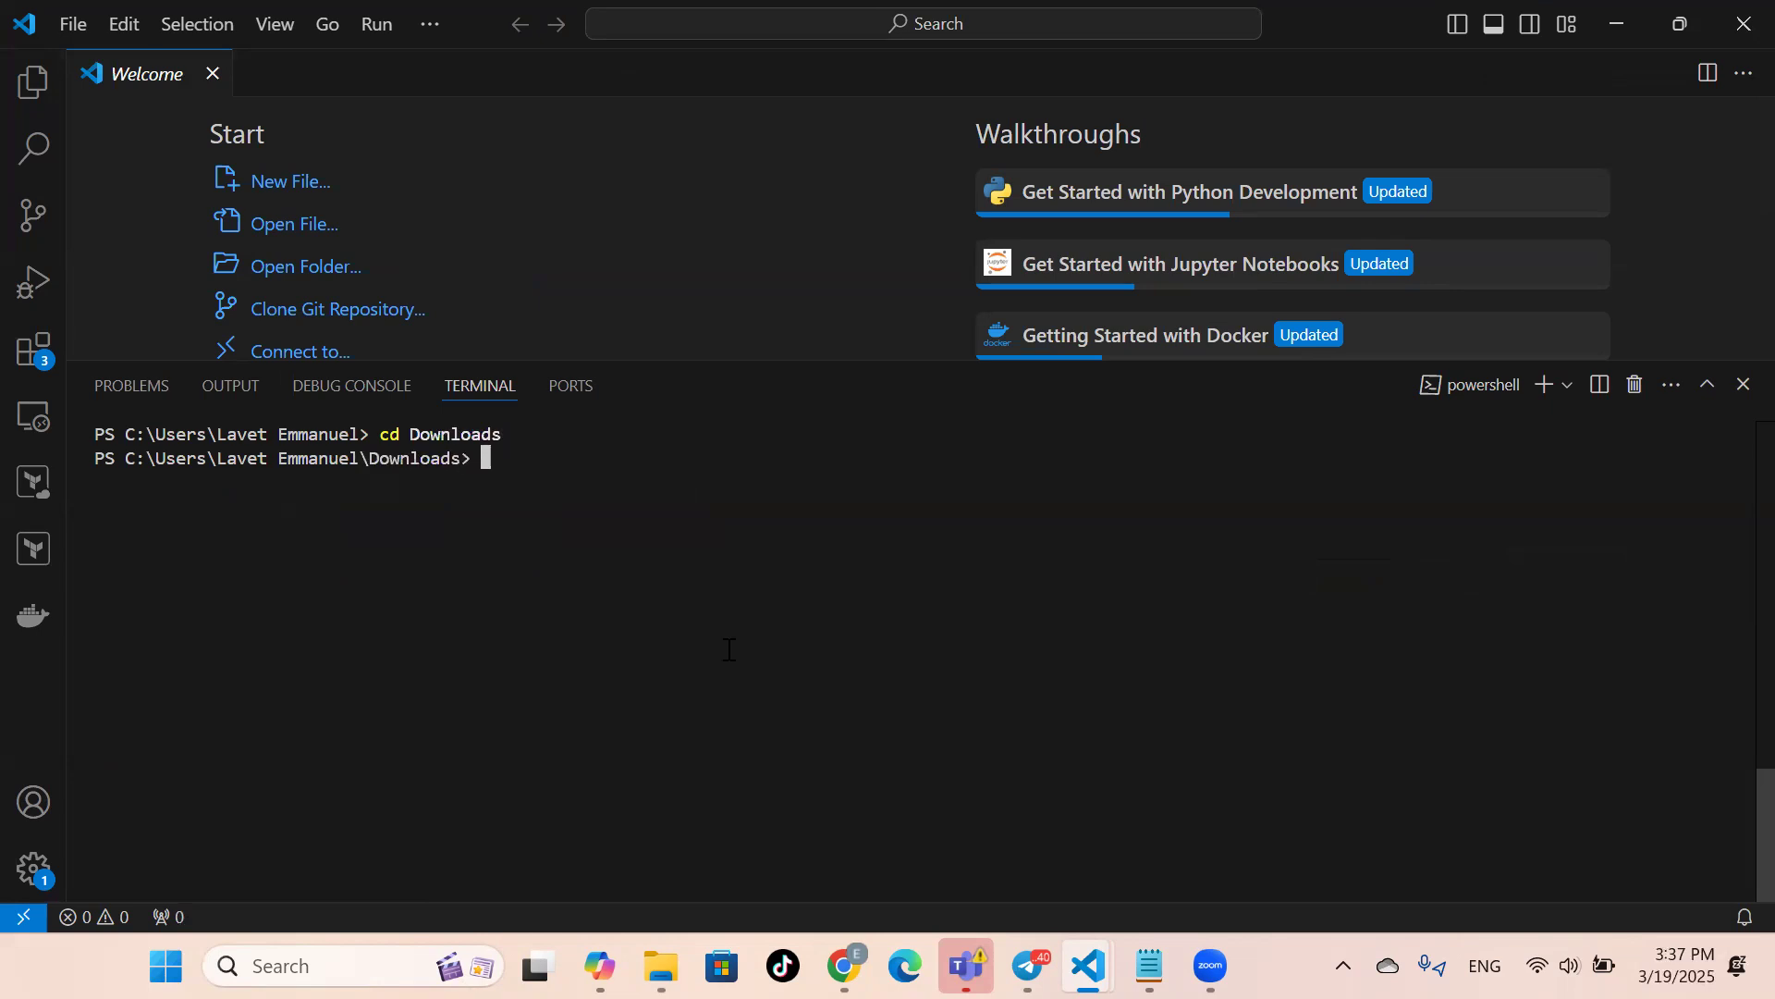
Return to the AWS connection page in Chrome and copy the example ssh command for MyFirstInstance again.
left_click(1678, 24)
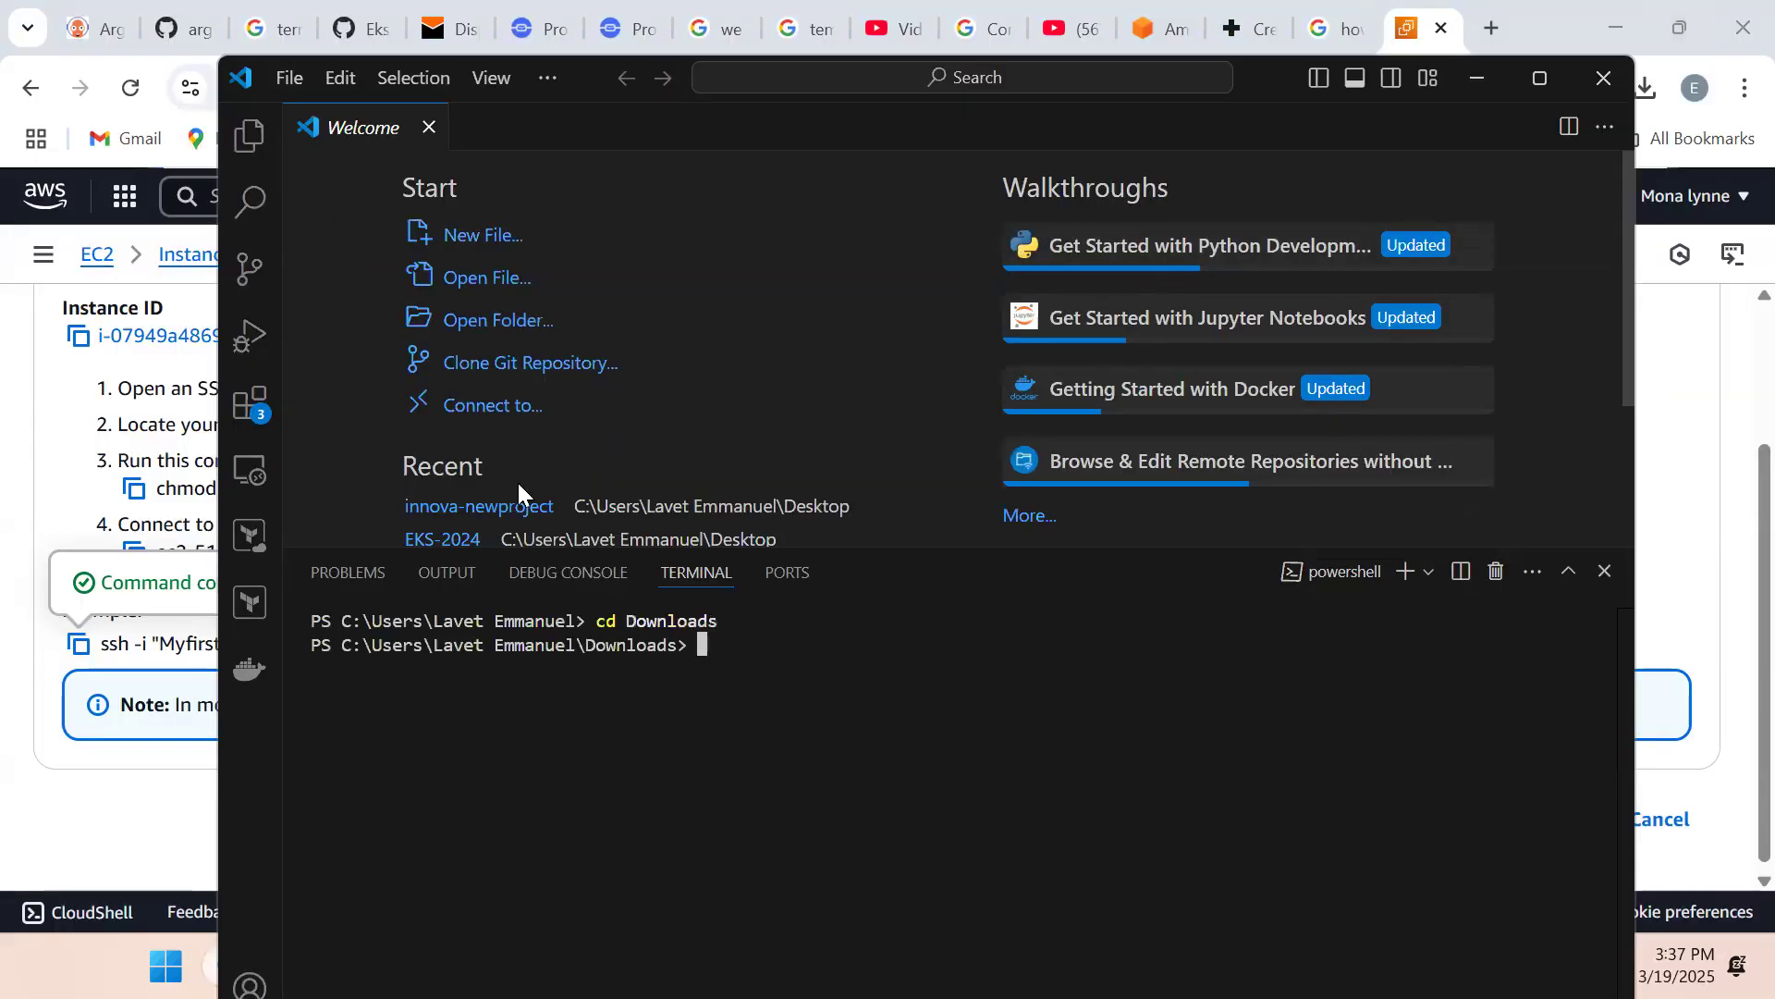
left_click(58, 492)
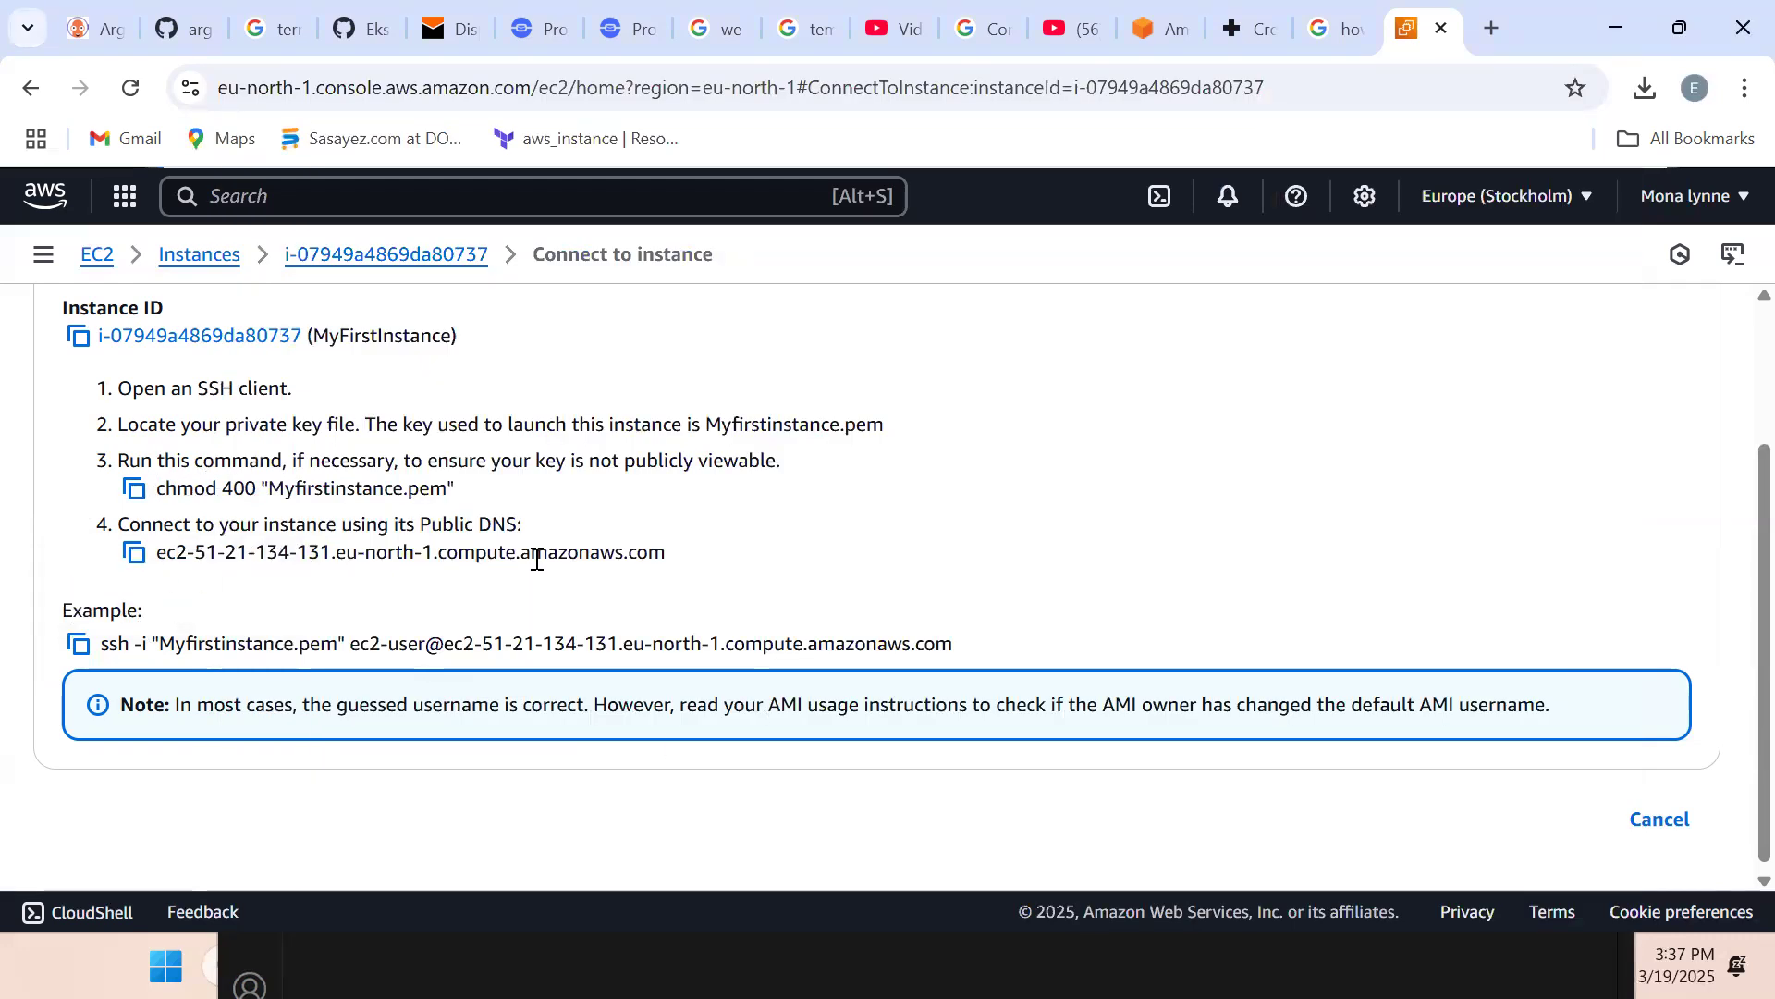
left_click(80, 646)
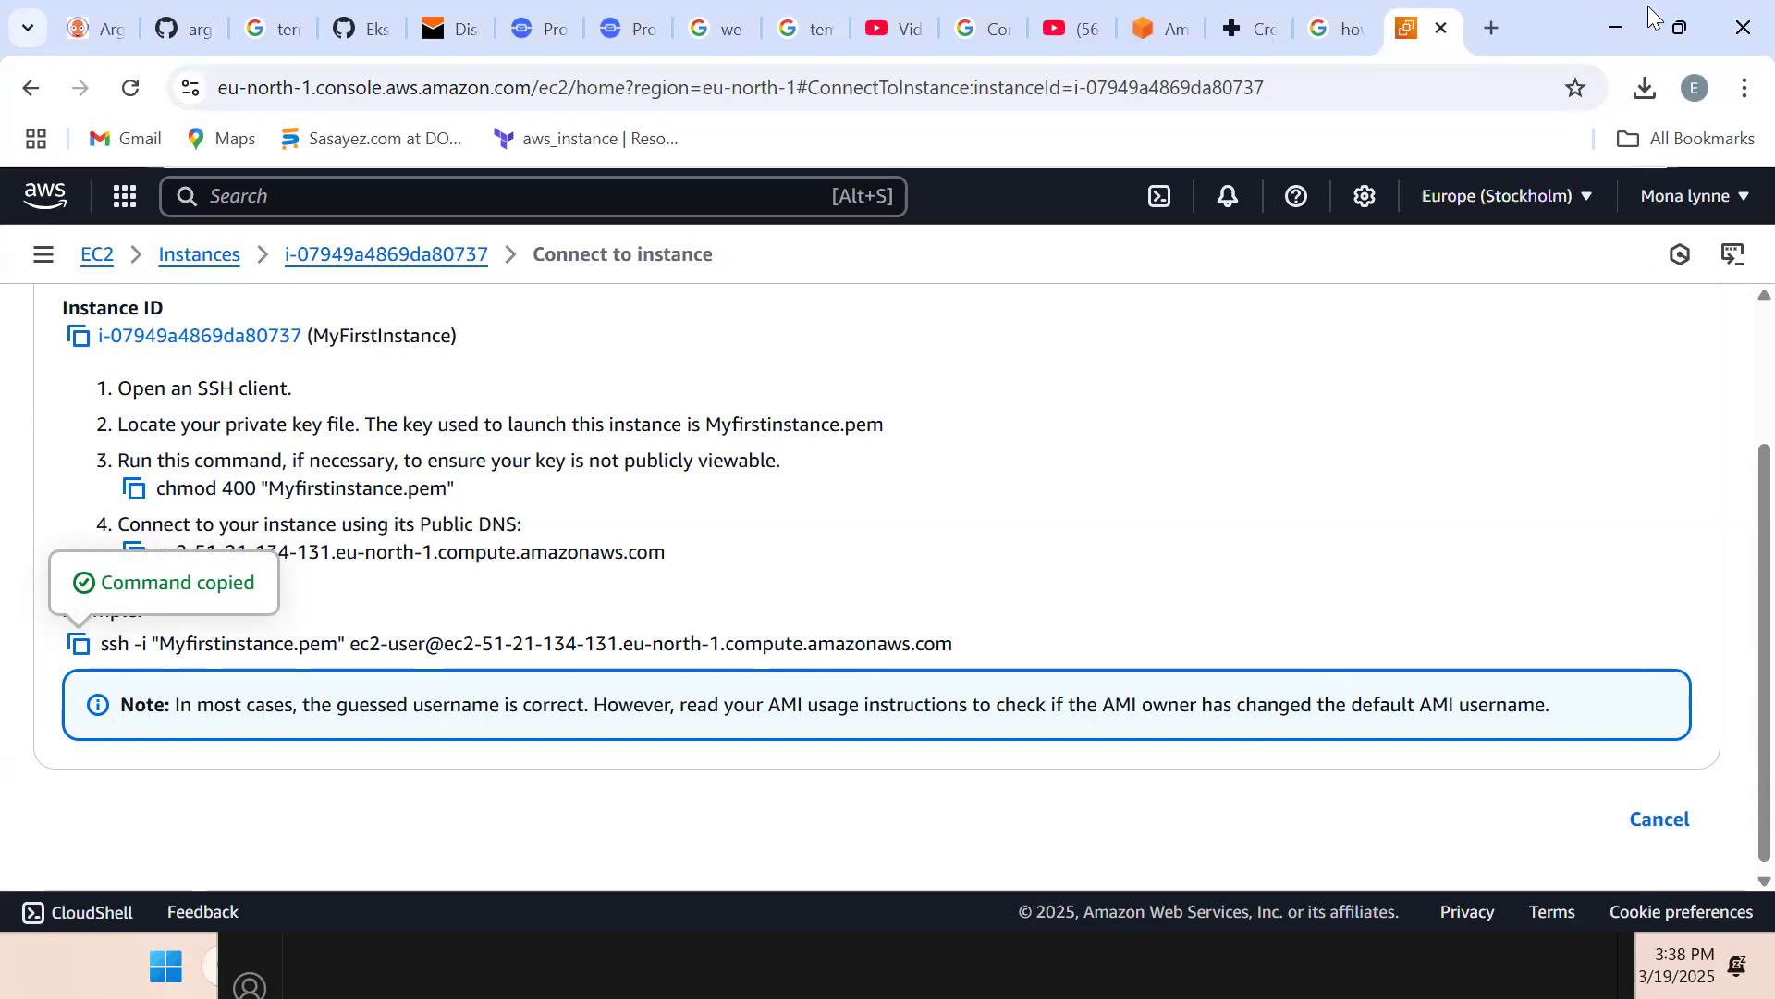
Run the copied ssh command with Myfirstinstance.pem in the Visual Studio Code terminal, answer yes to the host prompt, and maximize the window.
left_click(1697, 17)
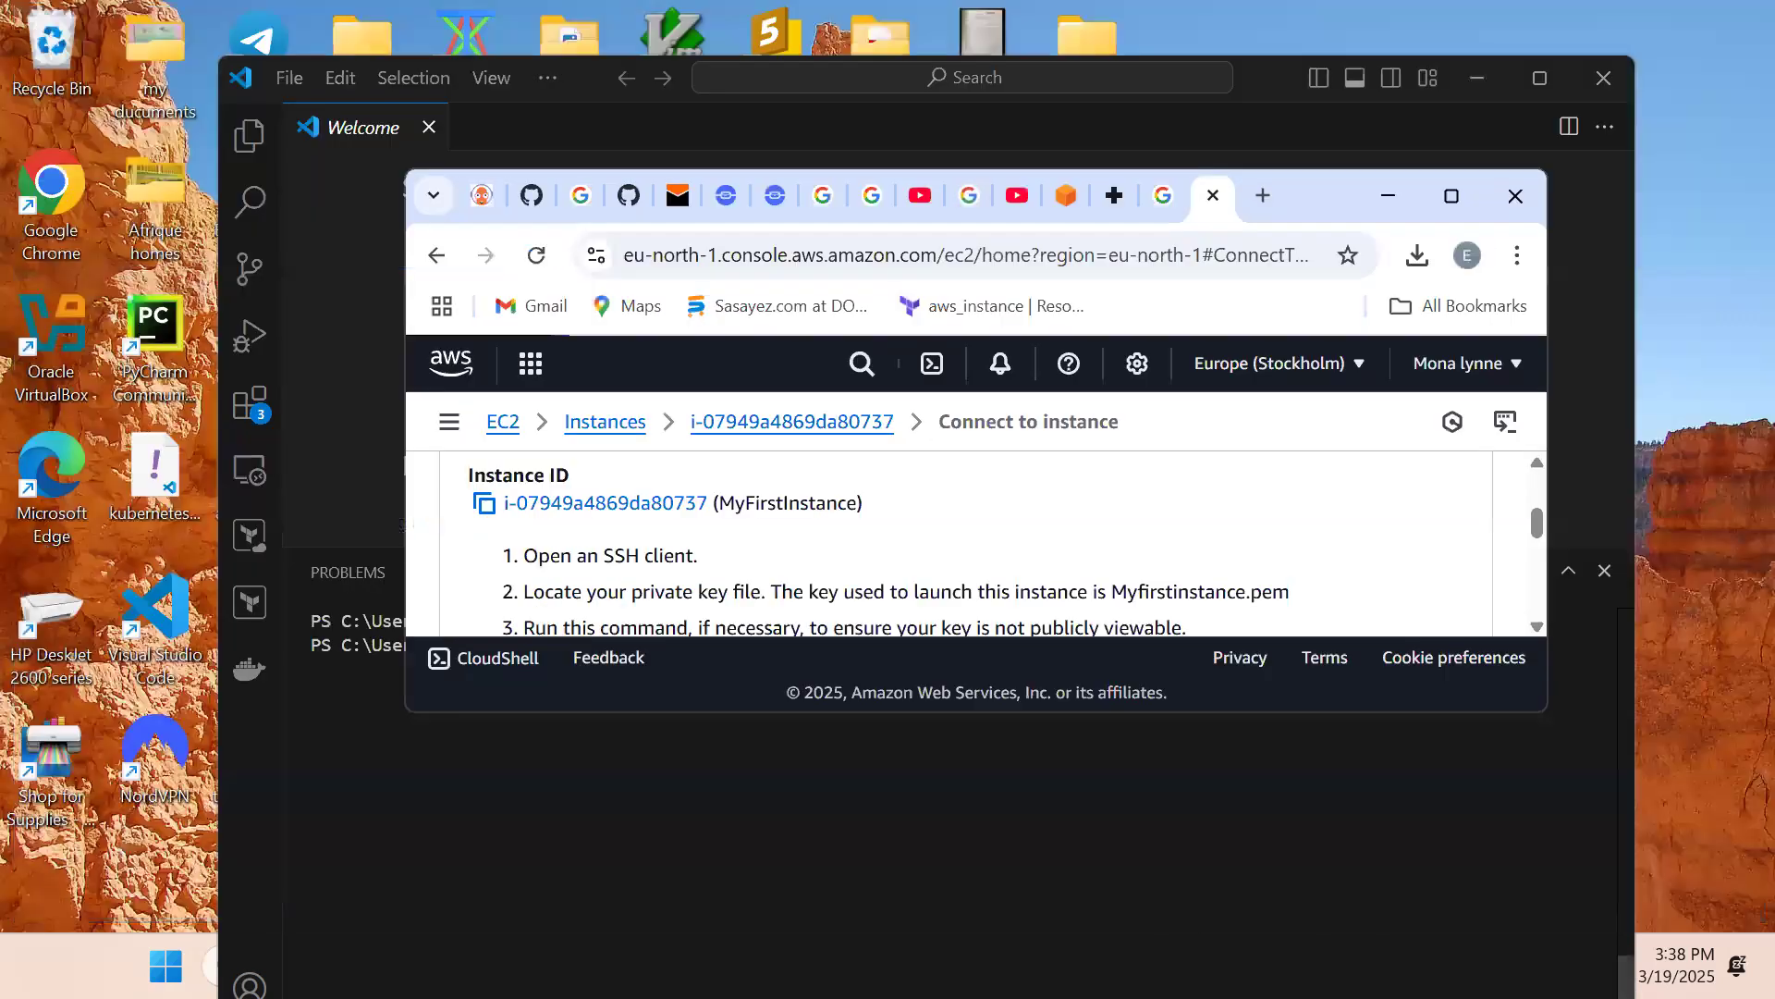
left_click(766, 787)
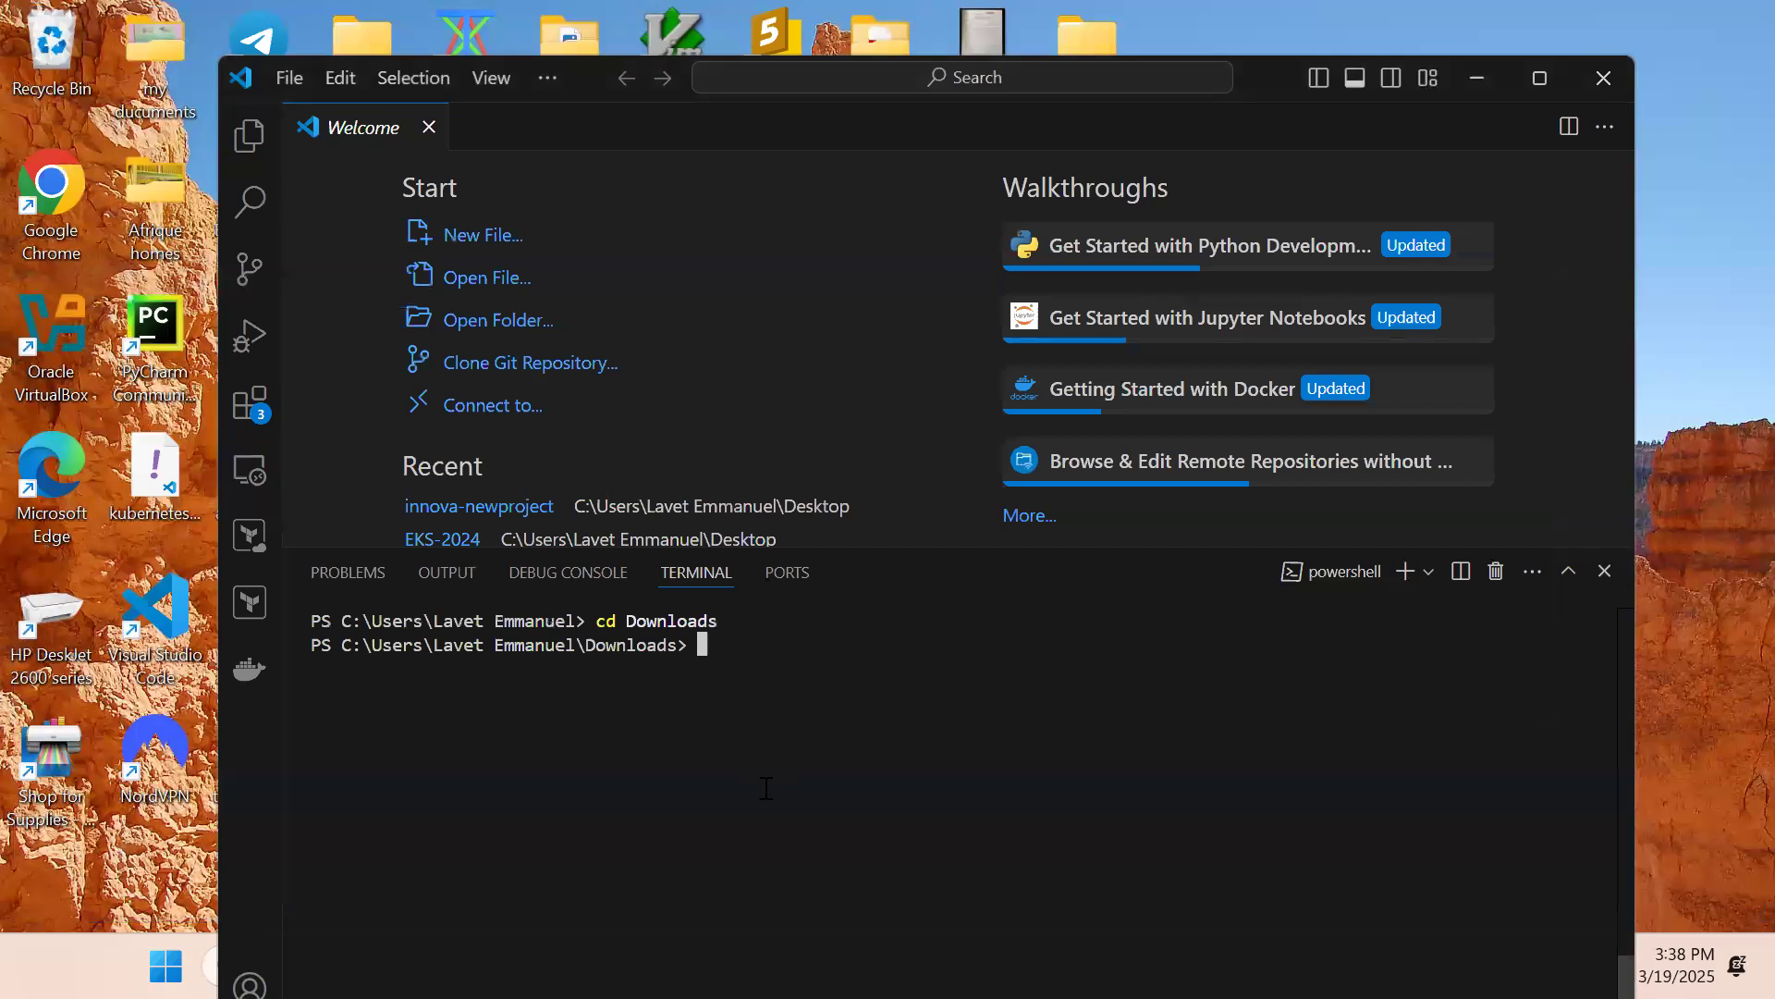
key("ctrl+v")
key("Return")
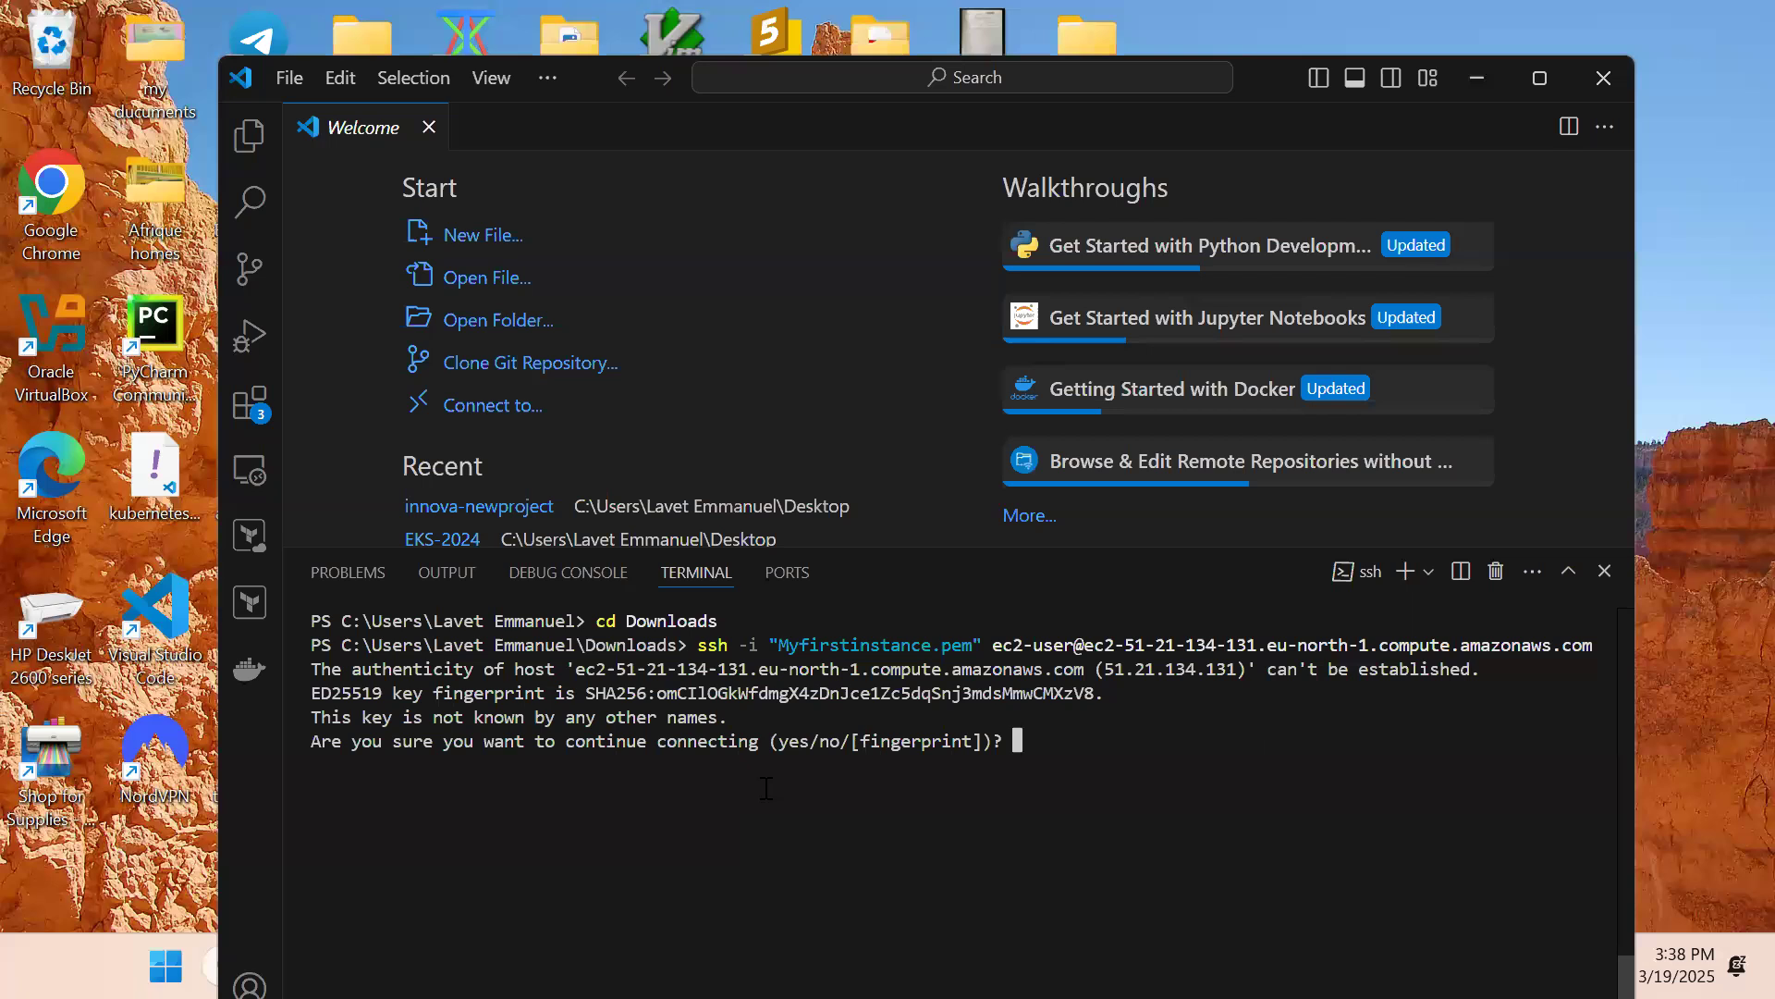
type("yes")
key("Return")
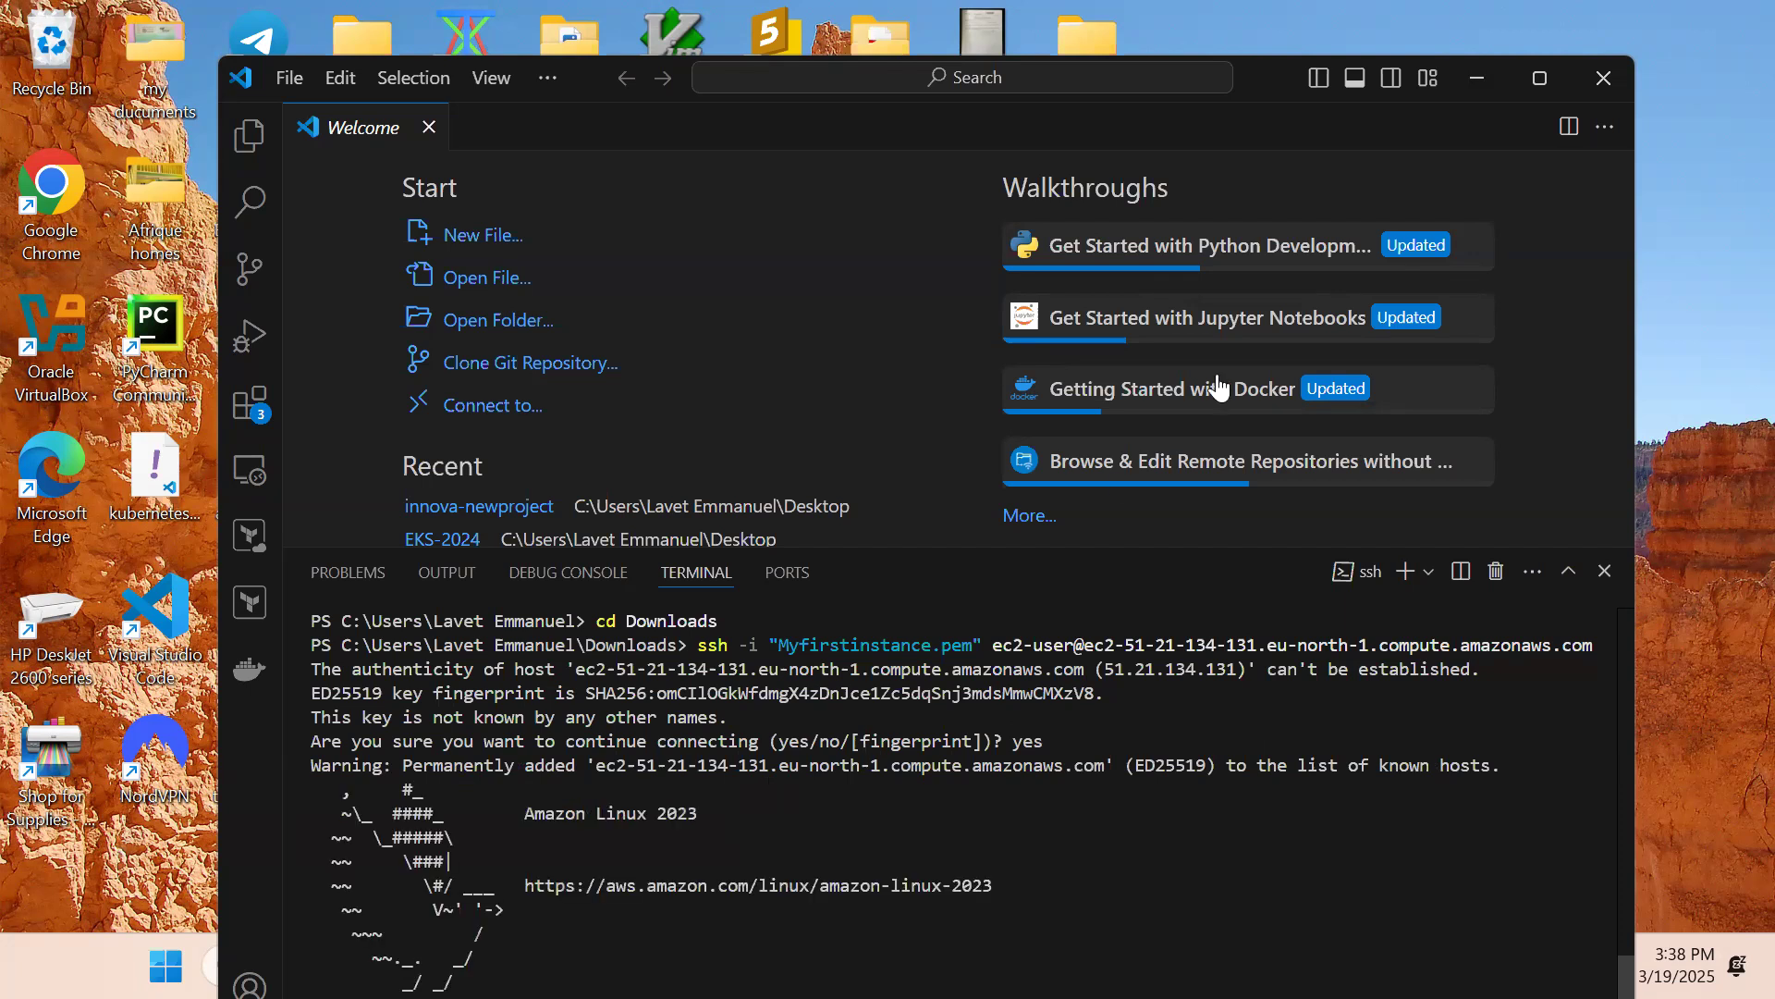
left_click(1560, 93)
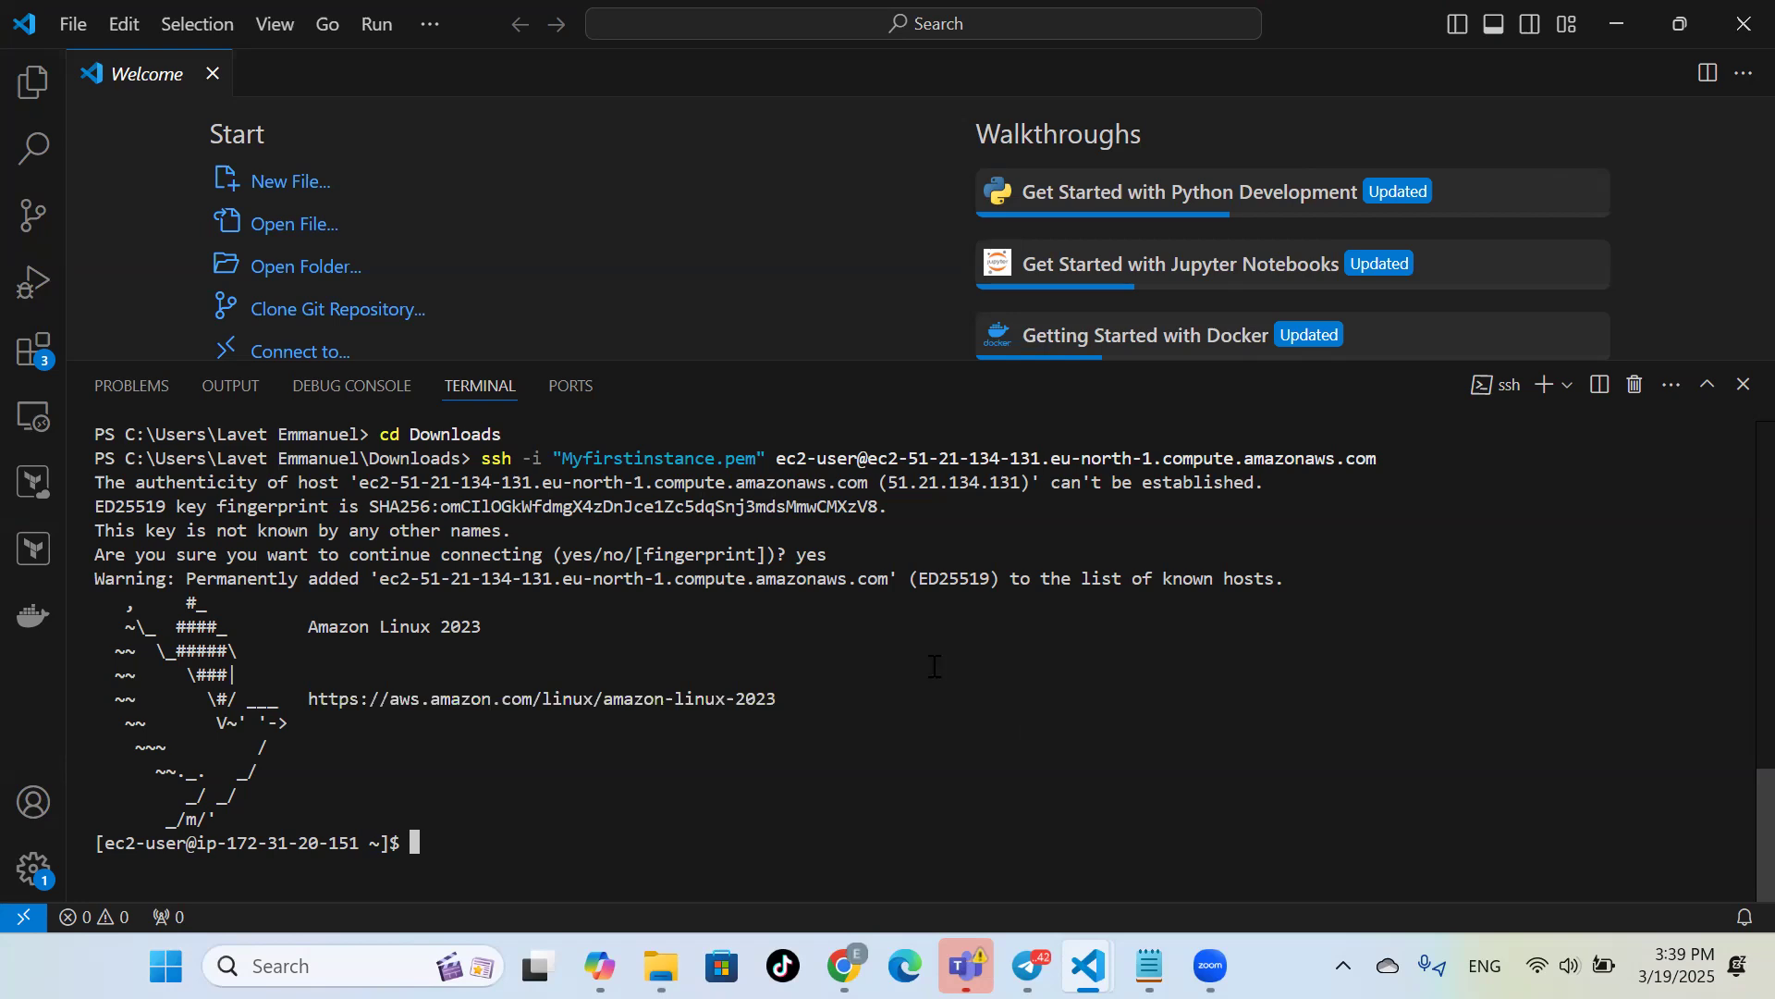
left_click(924, 141)
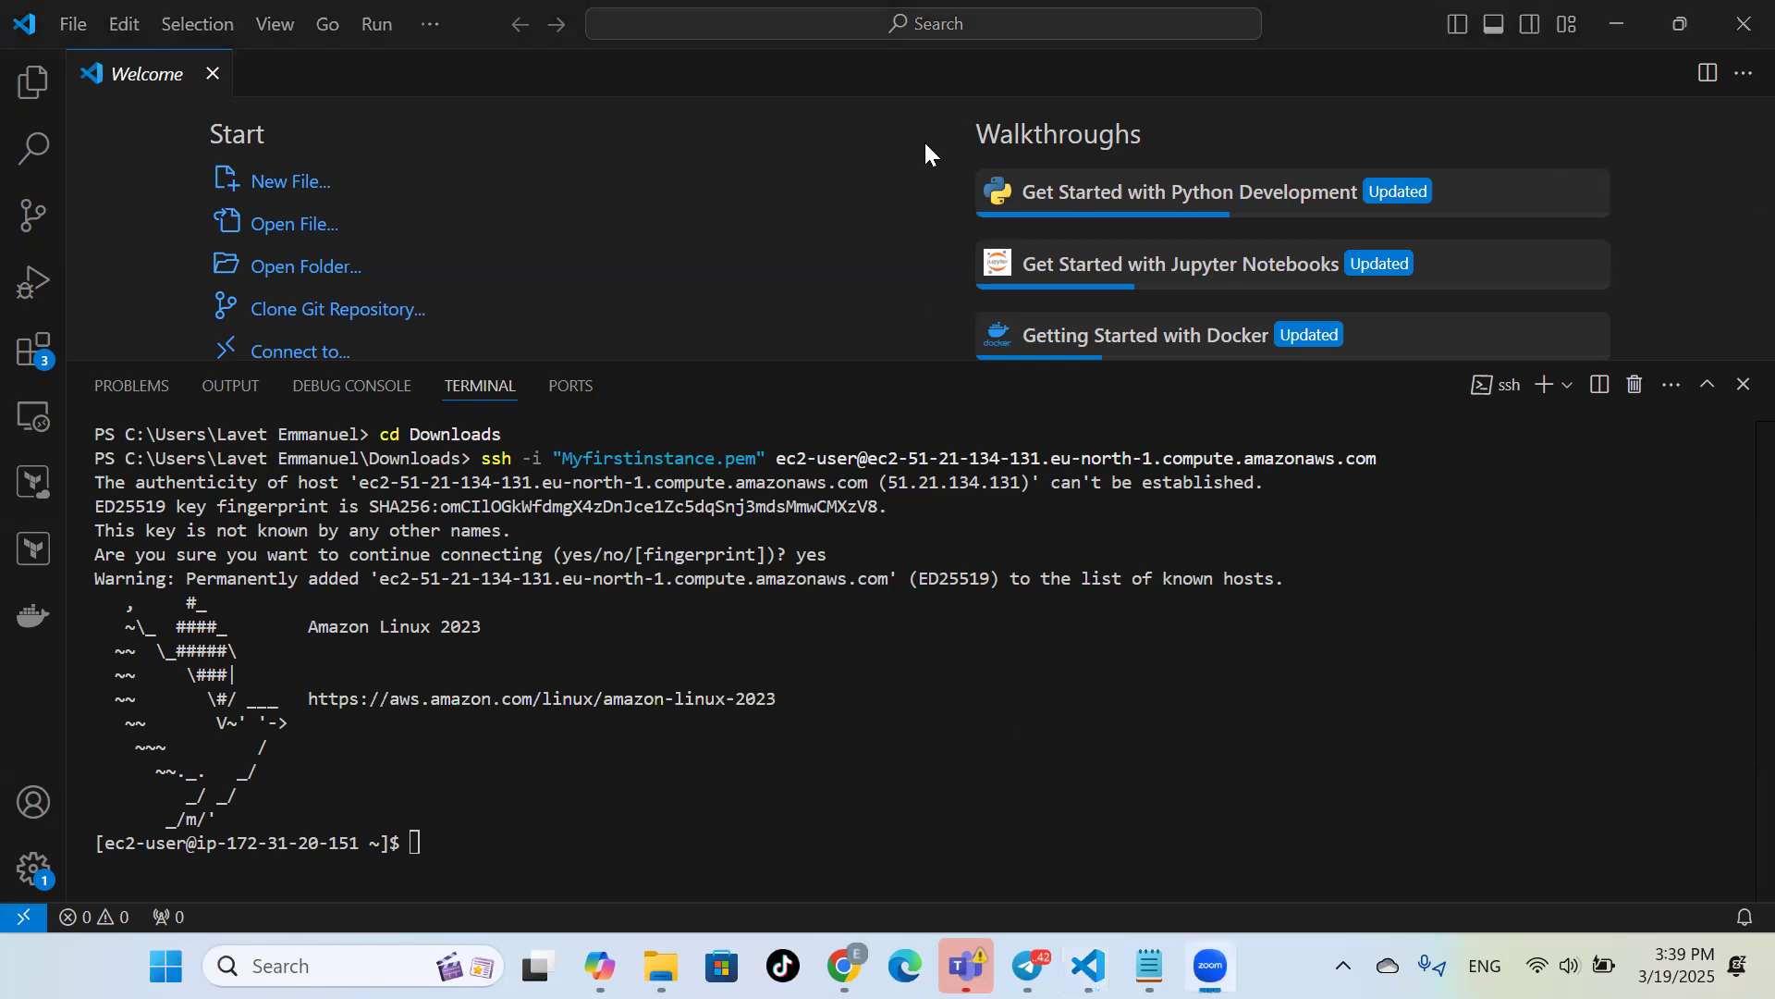